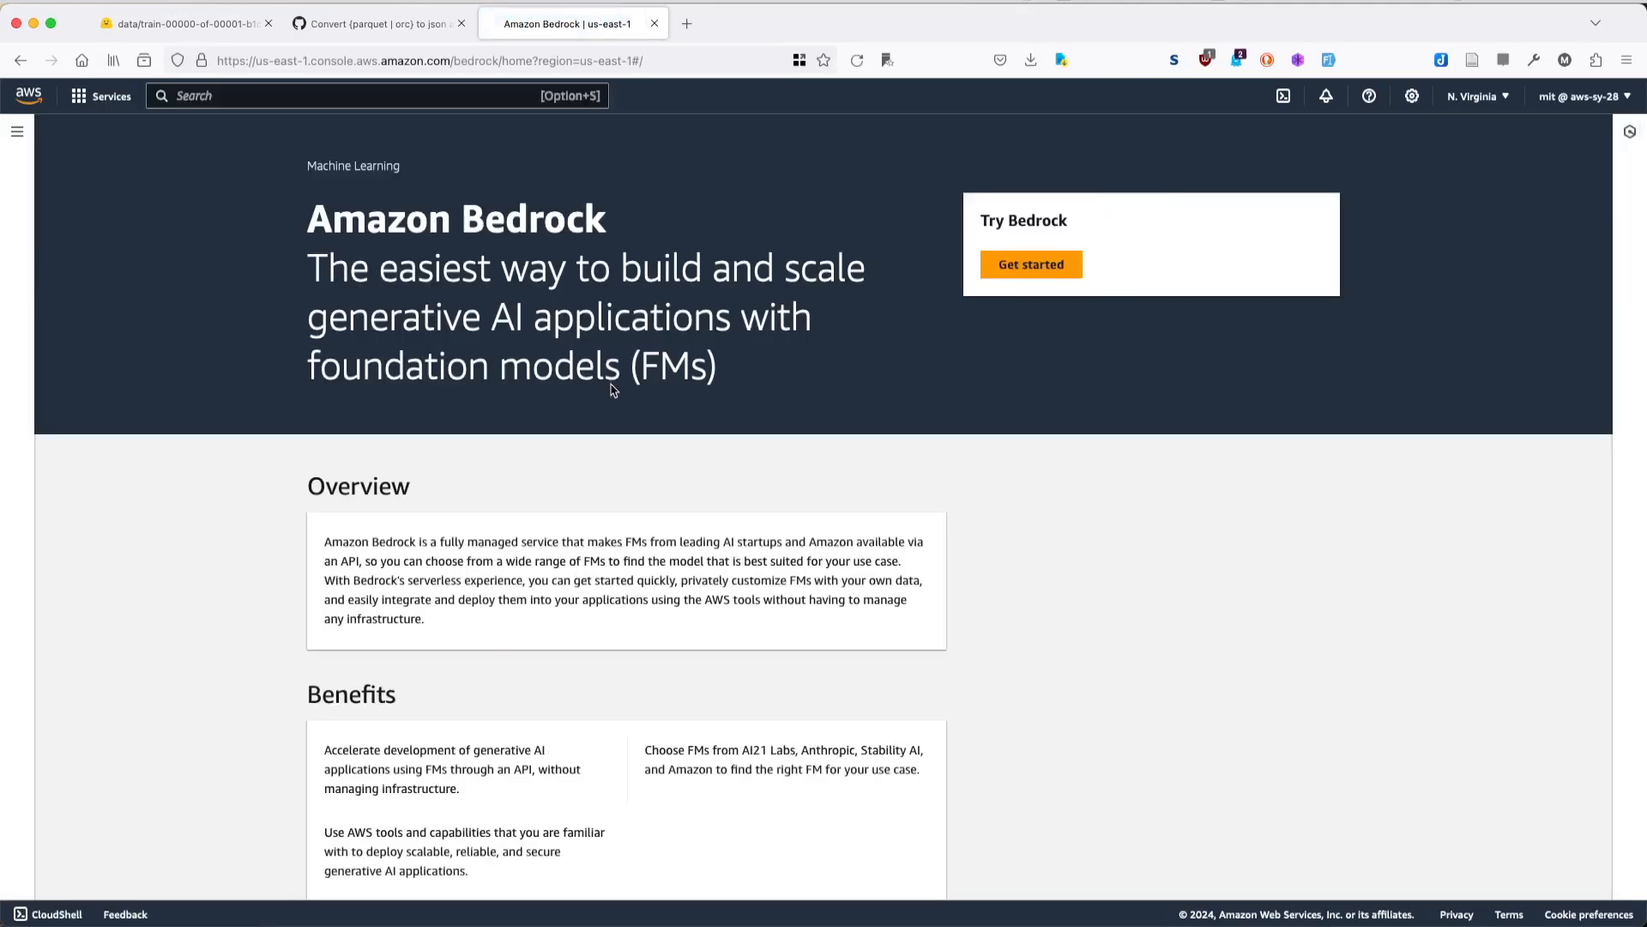
- Open the Bedrock model access page and review the access status of the base models from all providers
{"action": "left_click", "coordinate": [1030, 266]}
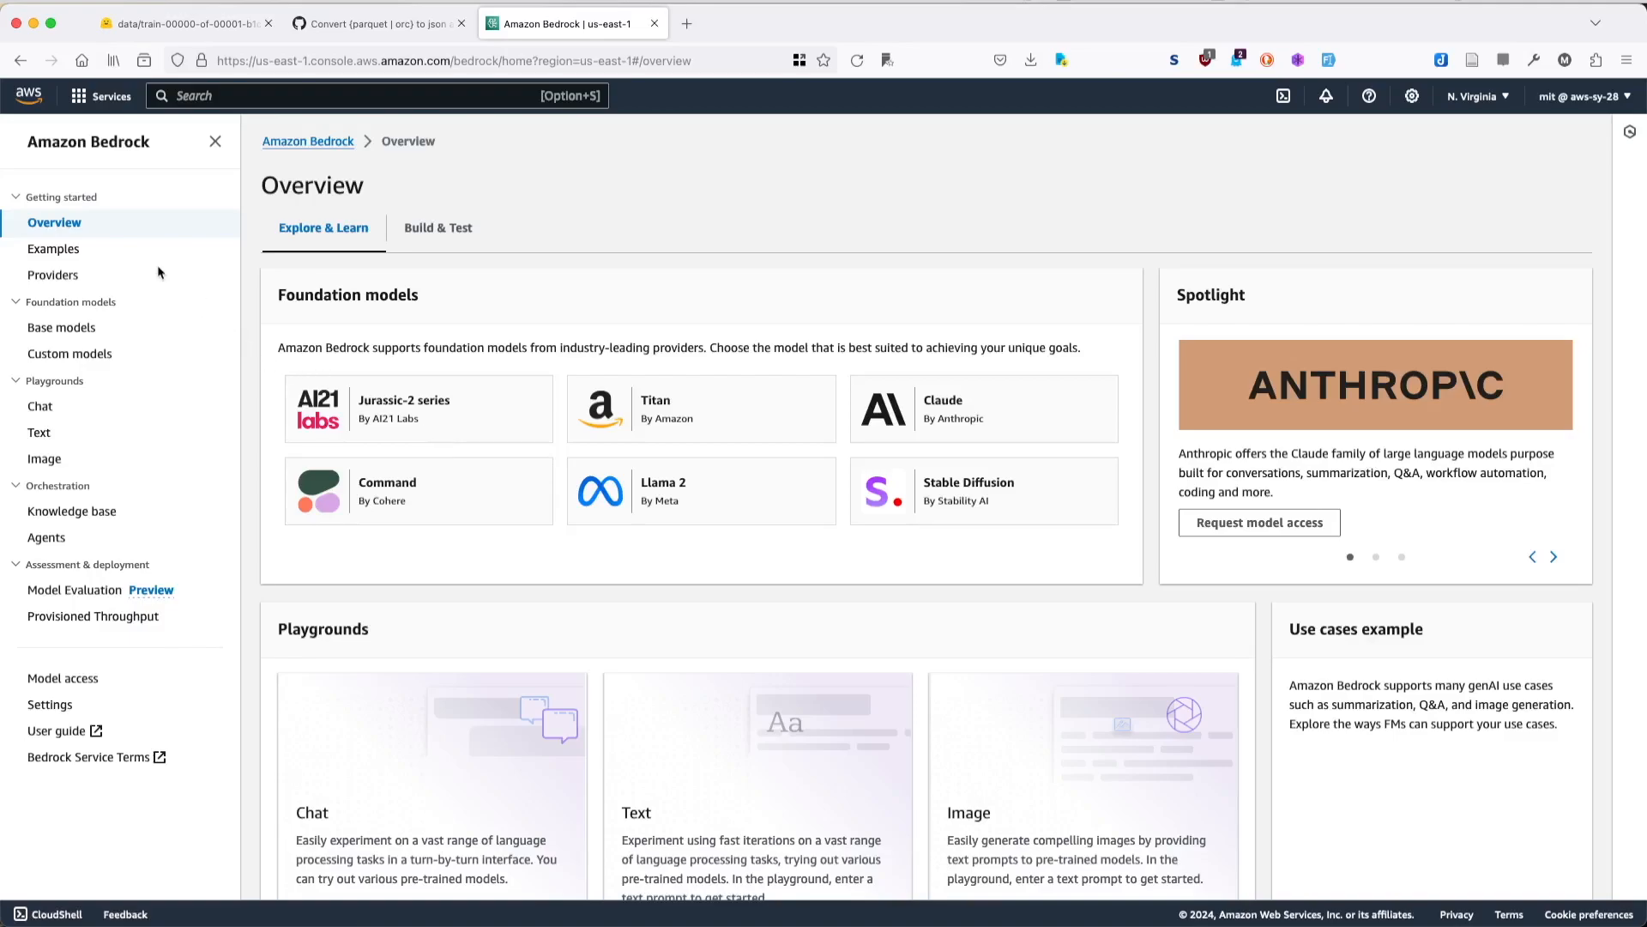
{"action": "left_click", "coordinate": [67, 679]}
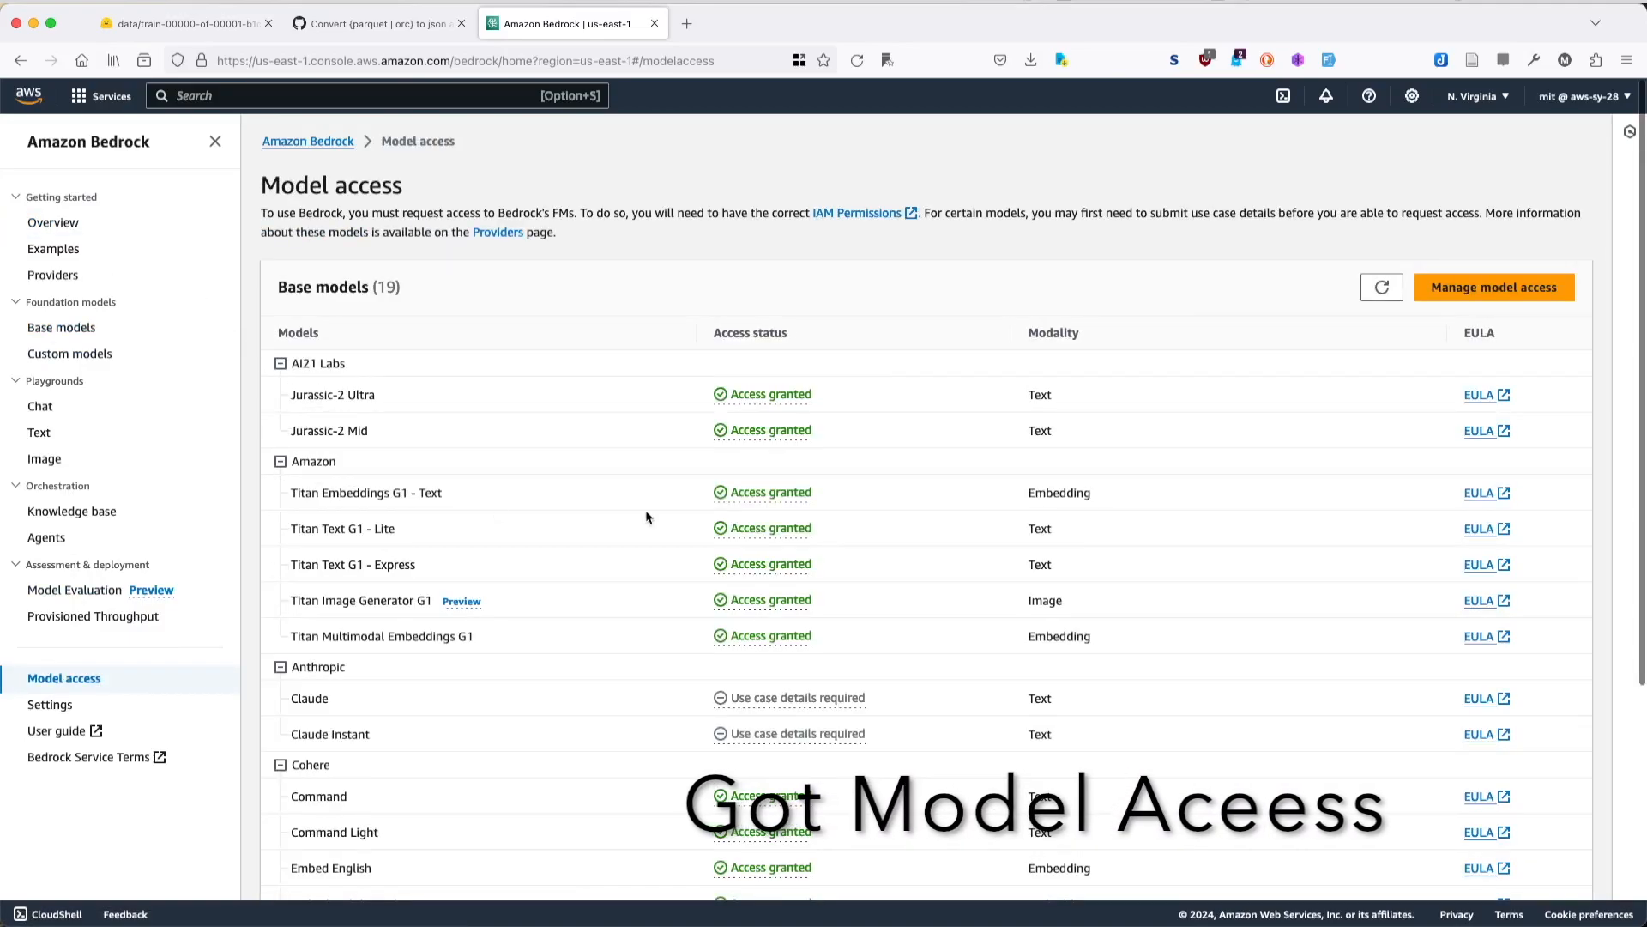
{"action": "scroll", "coordinate": [648, 516], "scroll_direction": "down", "scroll_amount": 3}
{"action": "scroll", "coordinate": [647, 517], "scroll_direction": "up", "scroll_amount": 4}
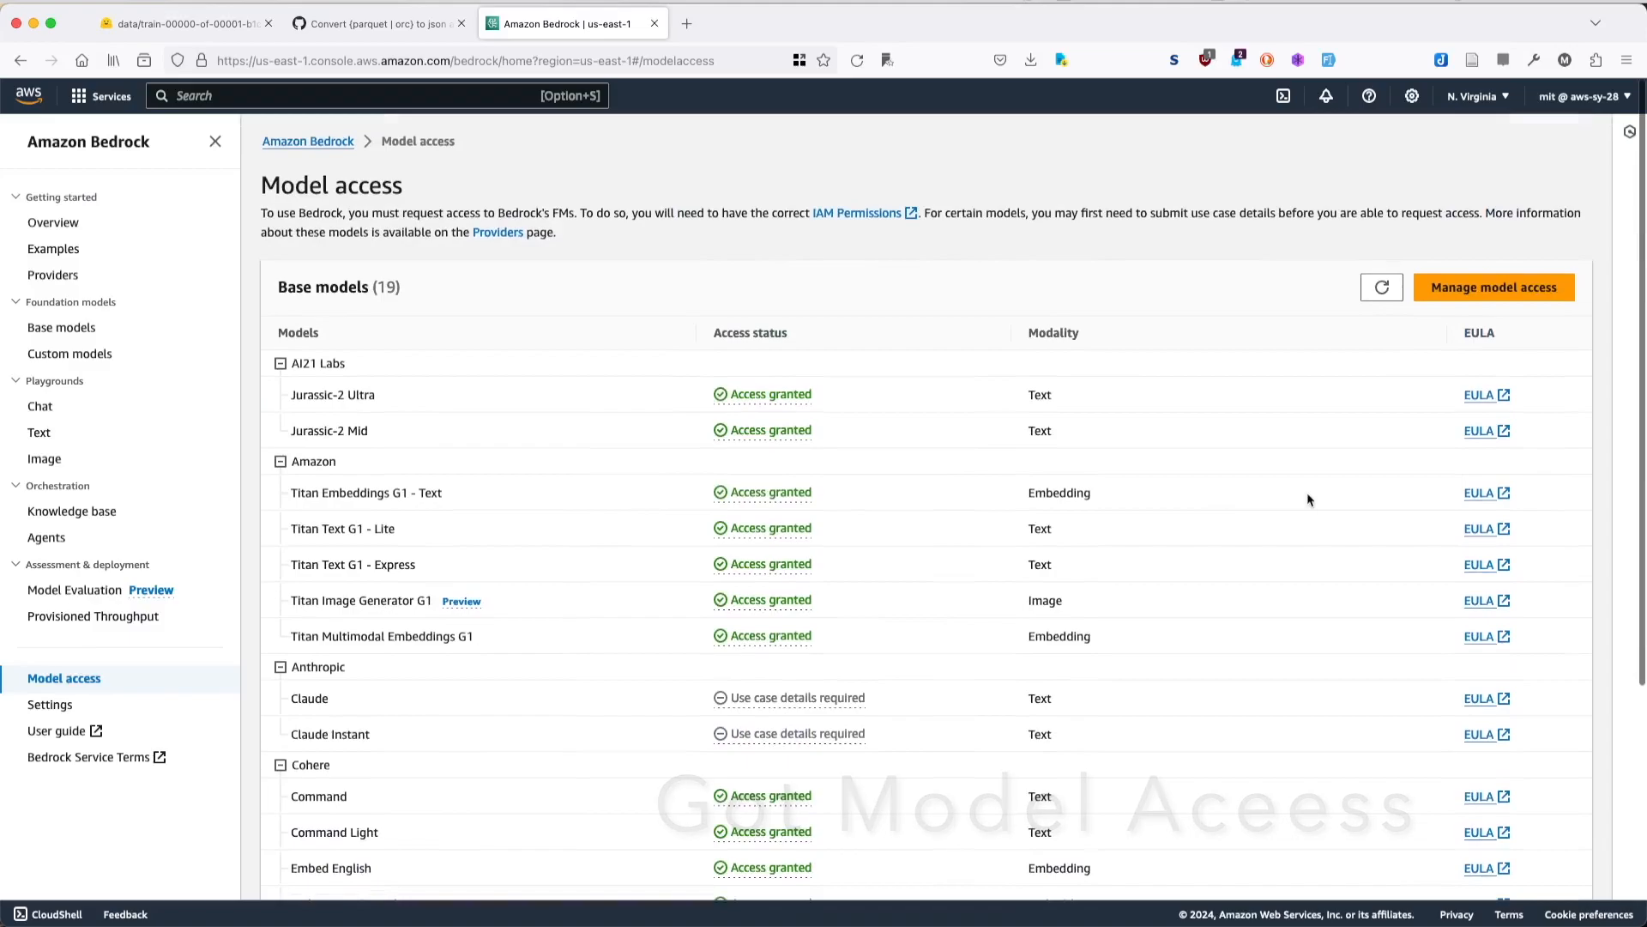
{"action": "scroll", "coordinate": [1089, 414], "scroll_direction": "down", "scroll_amount": 2}
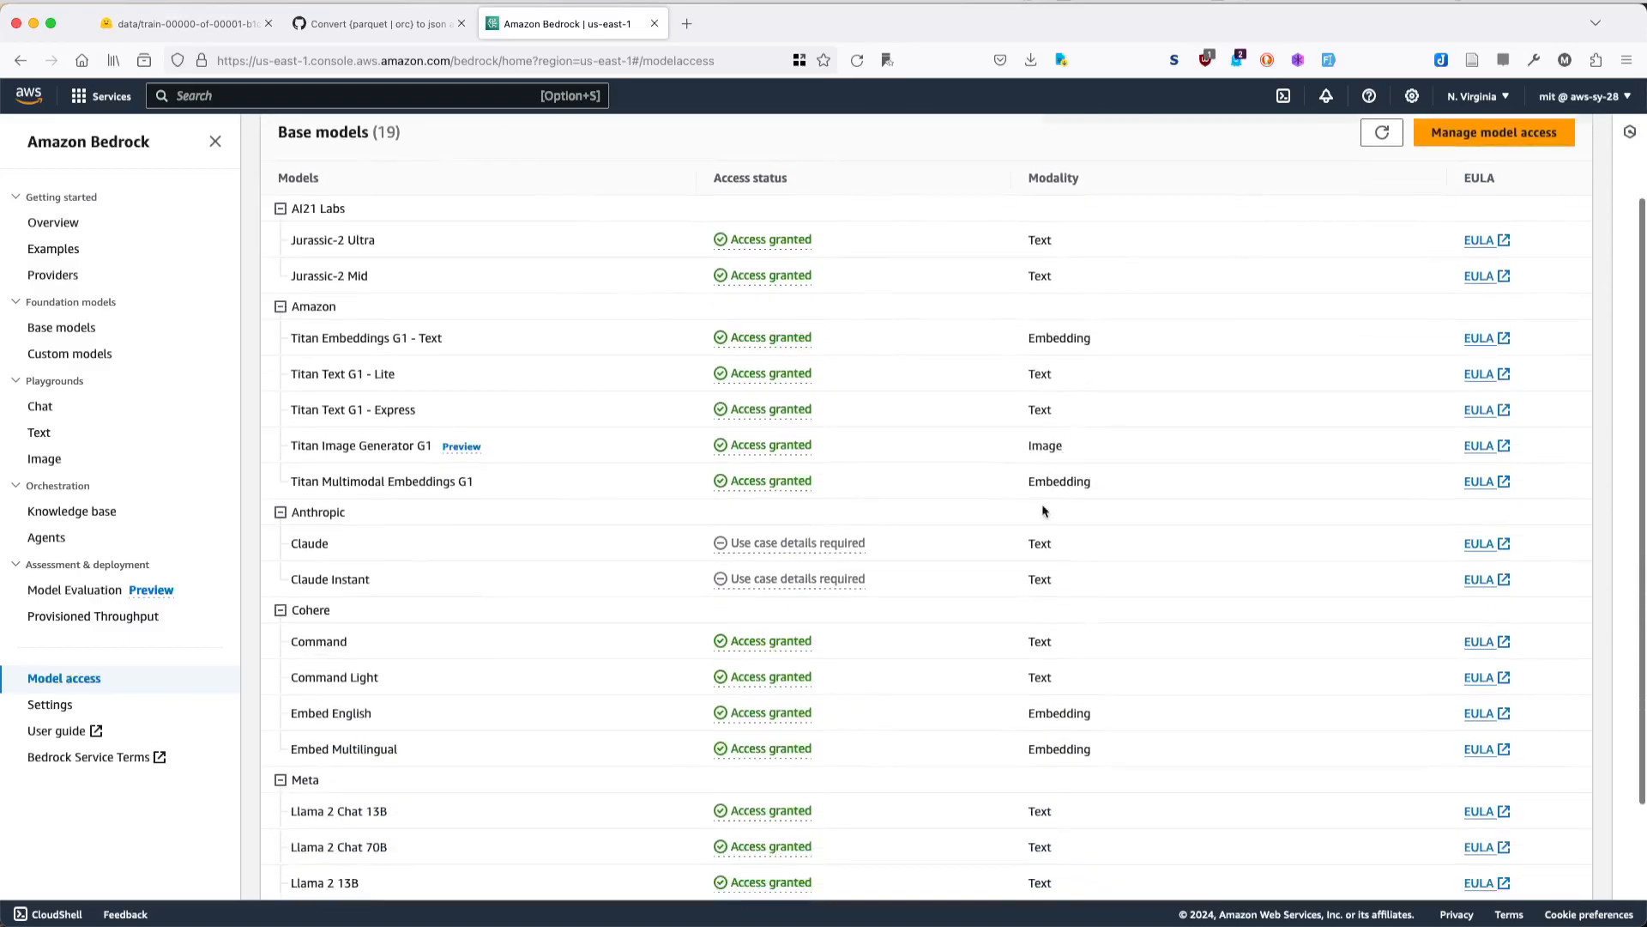
{"action": "scroll", "coordinate": [1041, 511], "scroll_direction": "down", "scroll_amount": 2}
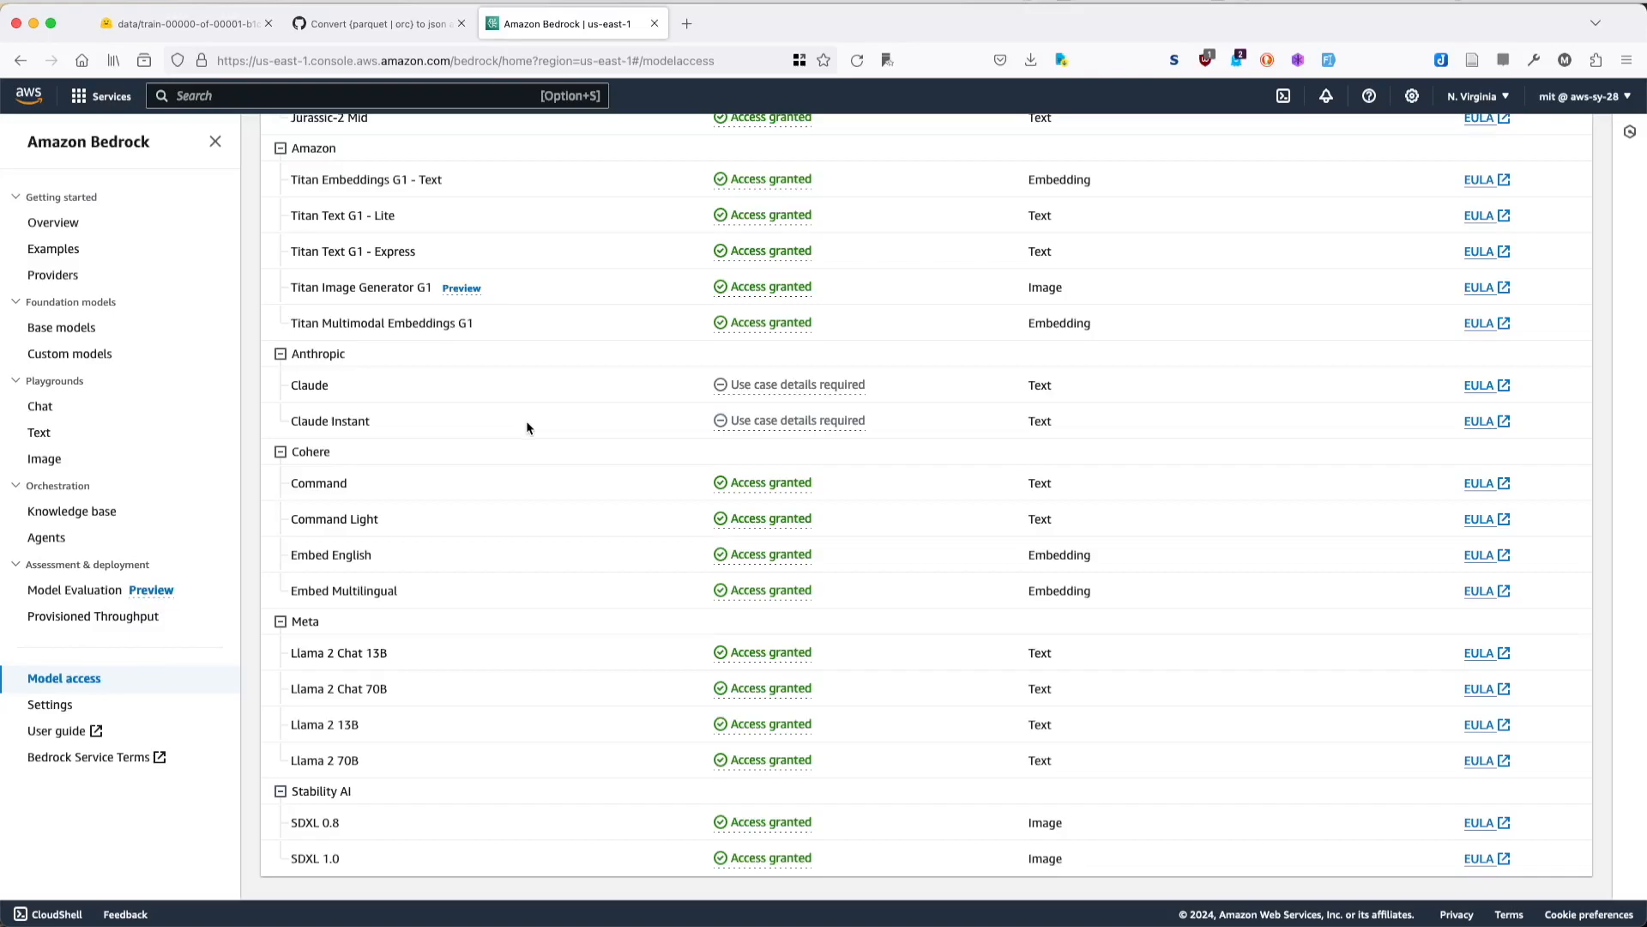
{"action": "scroll", "coordinate": [1236, 549], "scroll_direction": "up", "scroll_amount": 5}
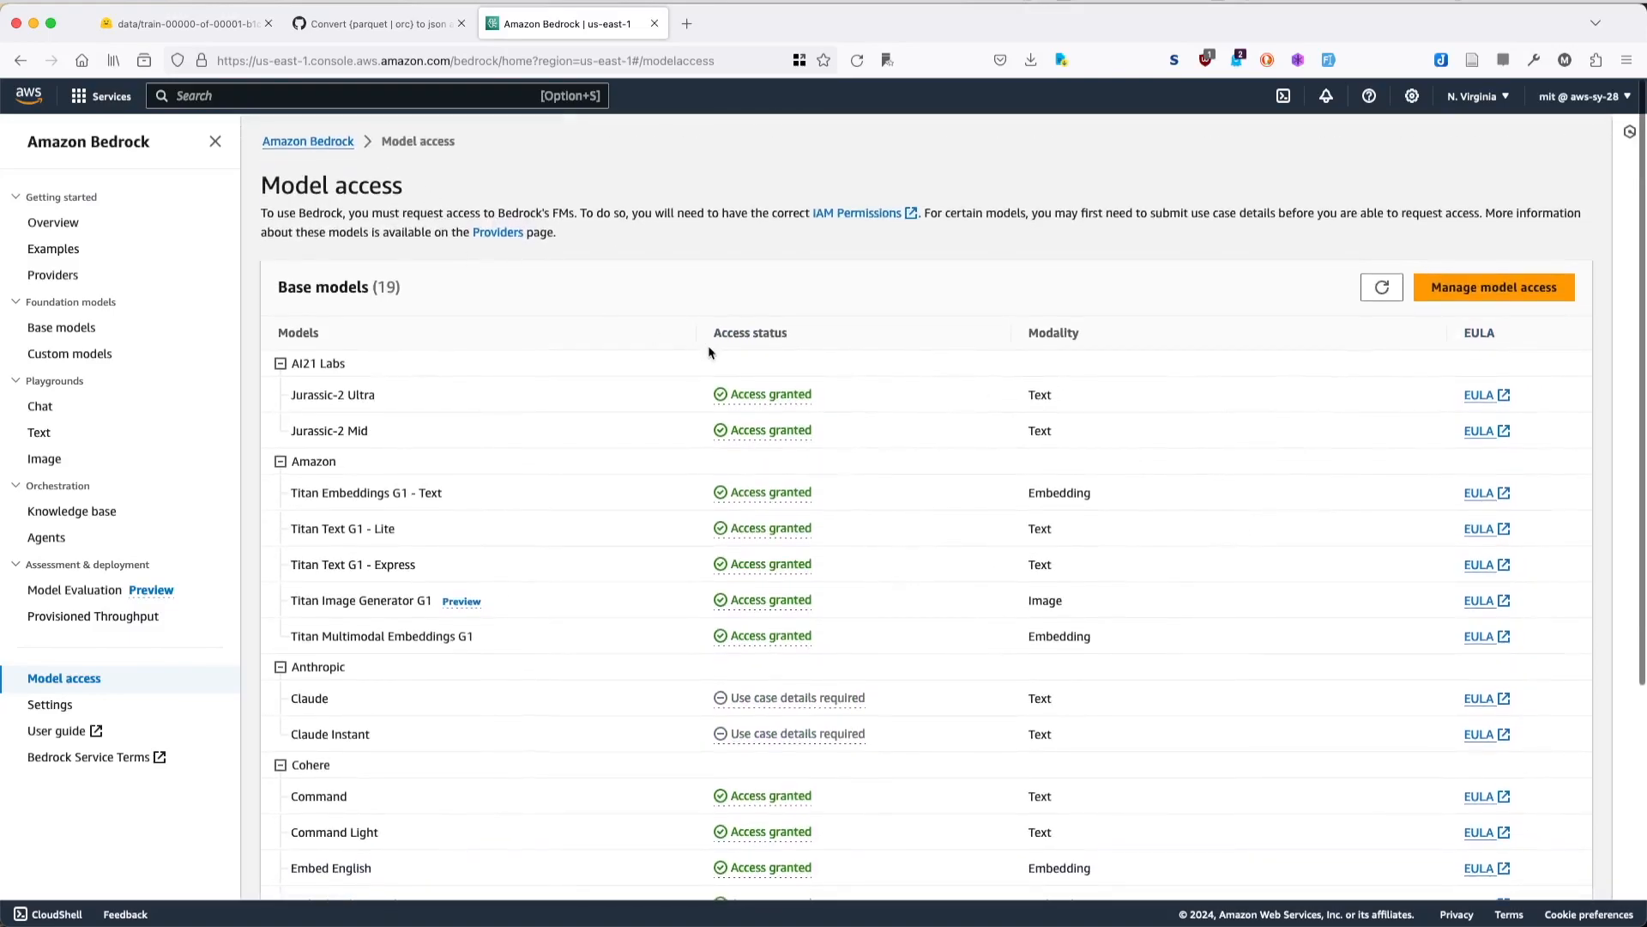
- Open the model access management page and examine which providers' base models can be selected for an access request
{"action": "left_click", "coordinate": [1469, 292]}
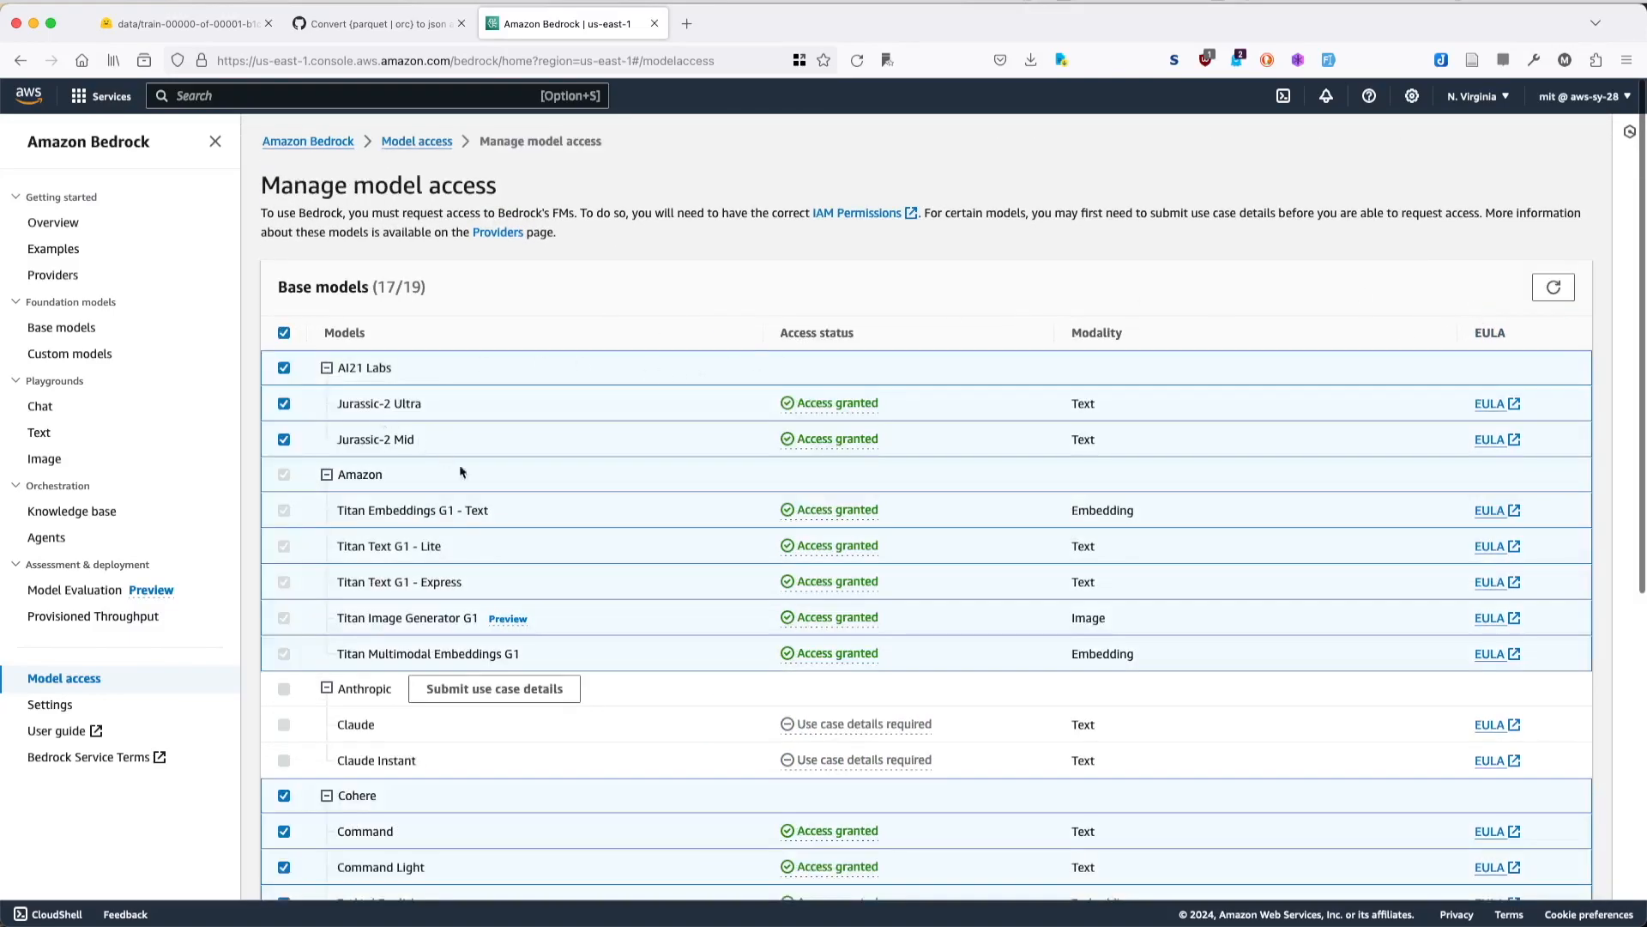
{"action": "scroll", "coordinate": [588, 578], "scroll_direction": "down", "scroll_amount": 6}
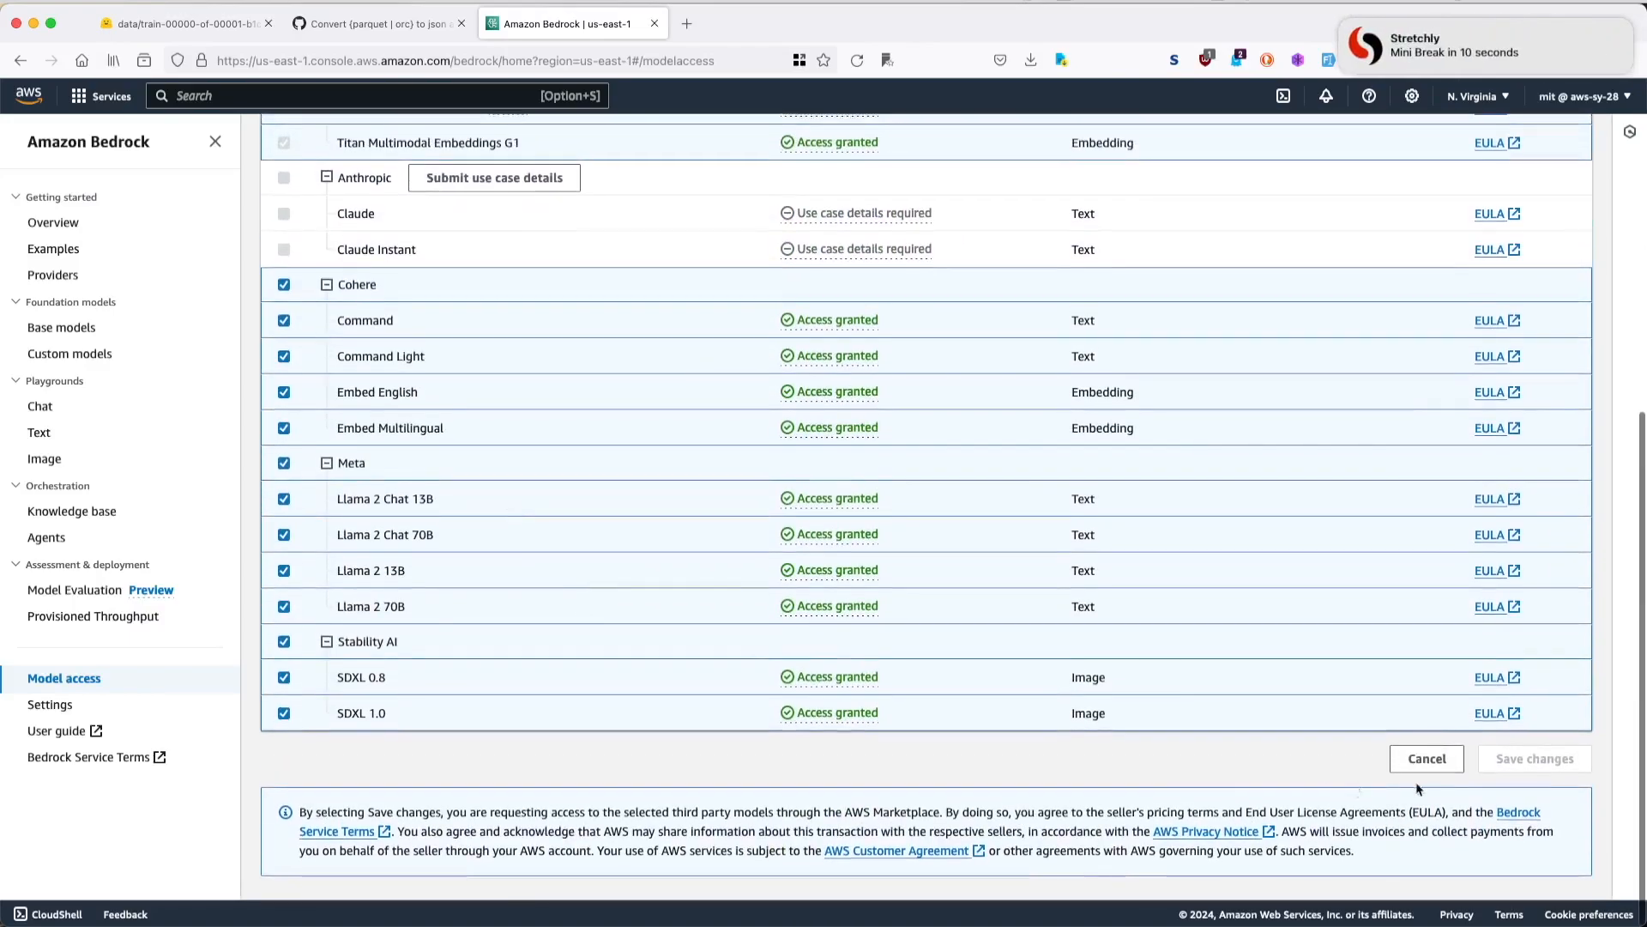
{"action": "scroll", "coordinate": [907, 494], "scroll_direction": "up", "scroll_amount": 1}
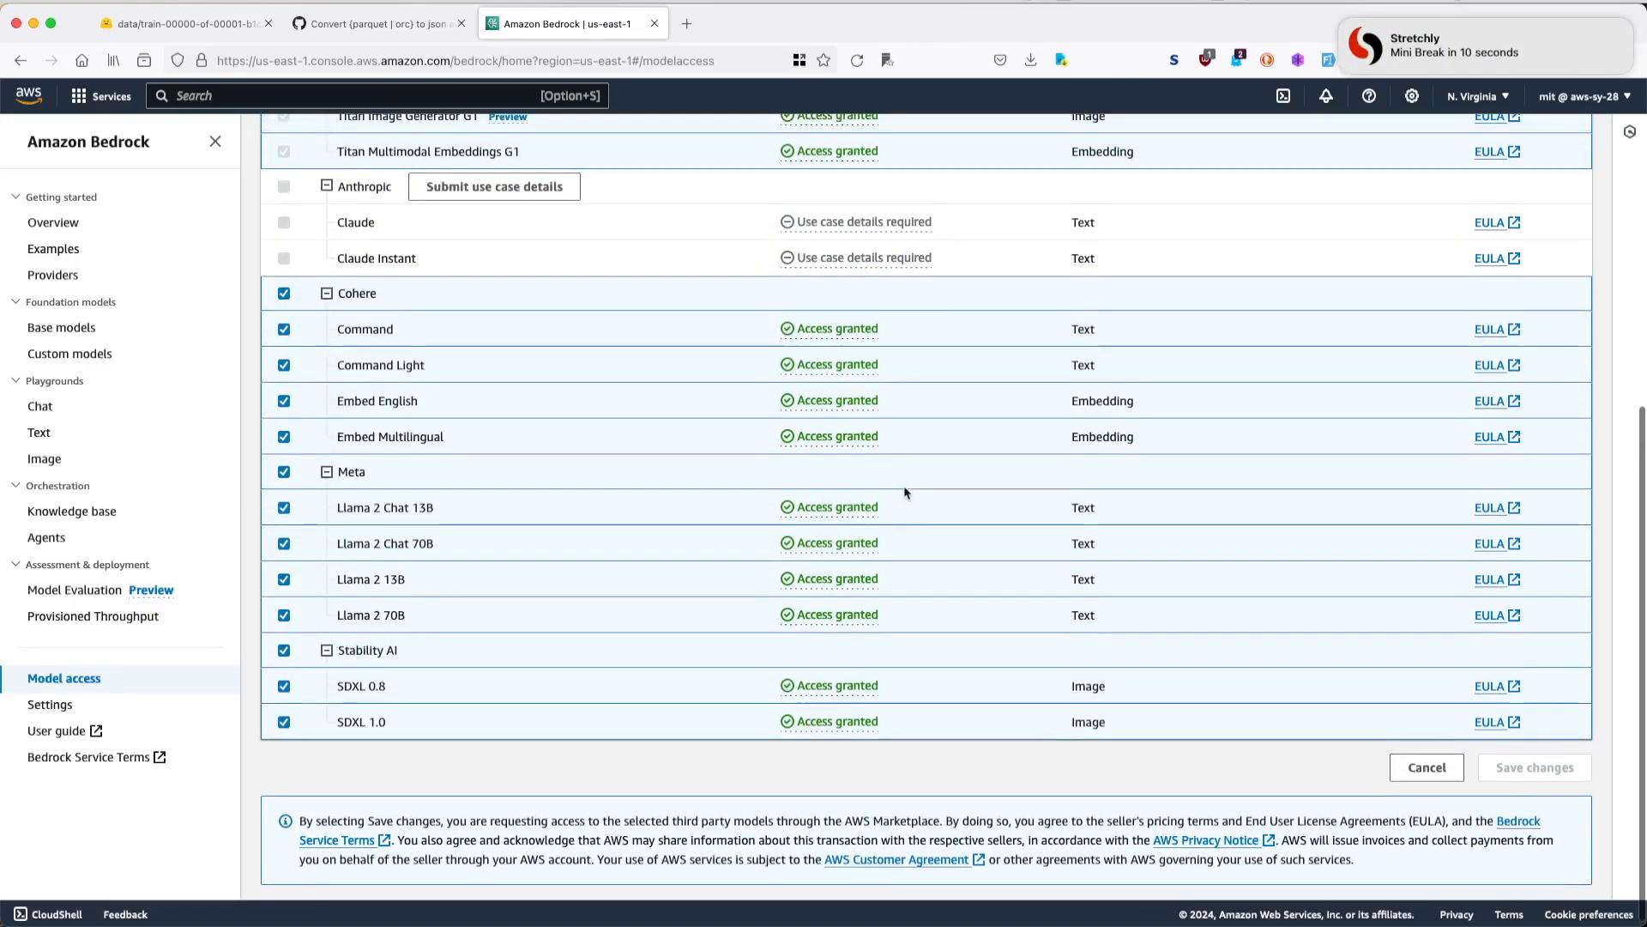
{"action": "left_click", "coordinate": [284, 293]}
{"action": "left_click", "coordinate": [1428, 777]}
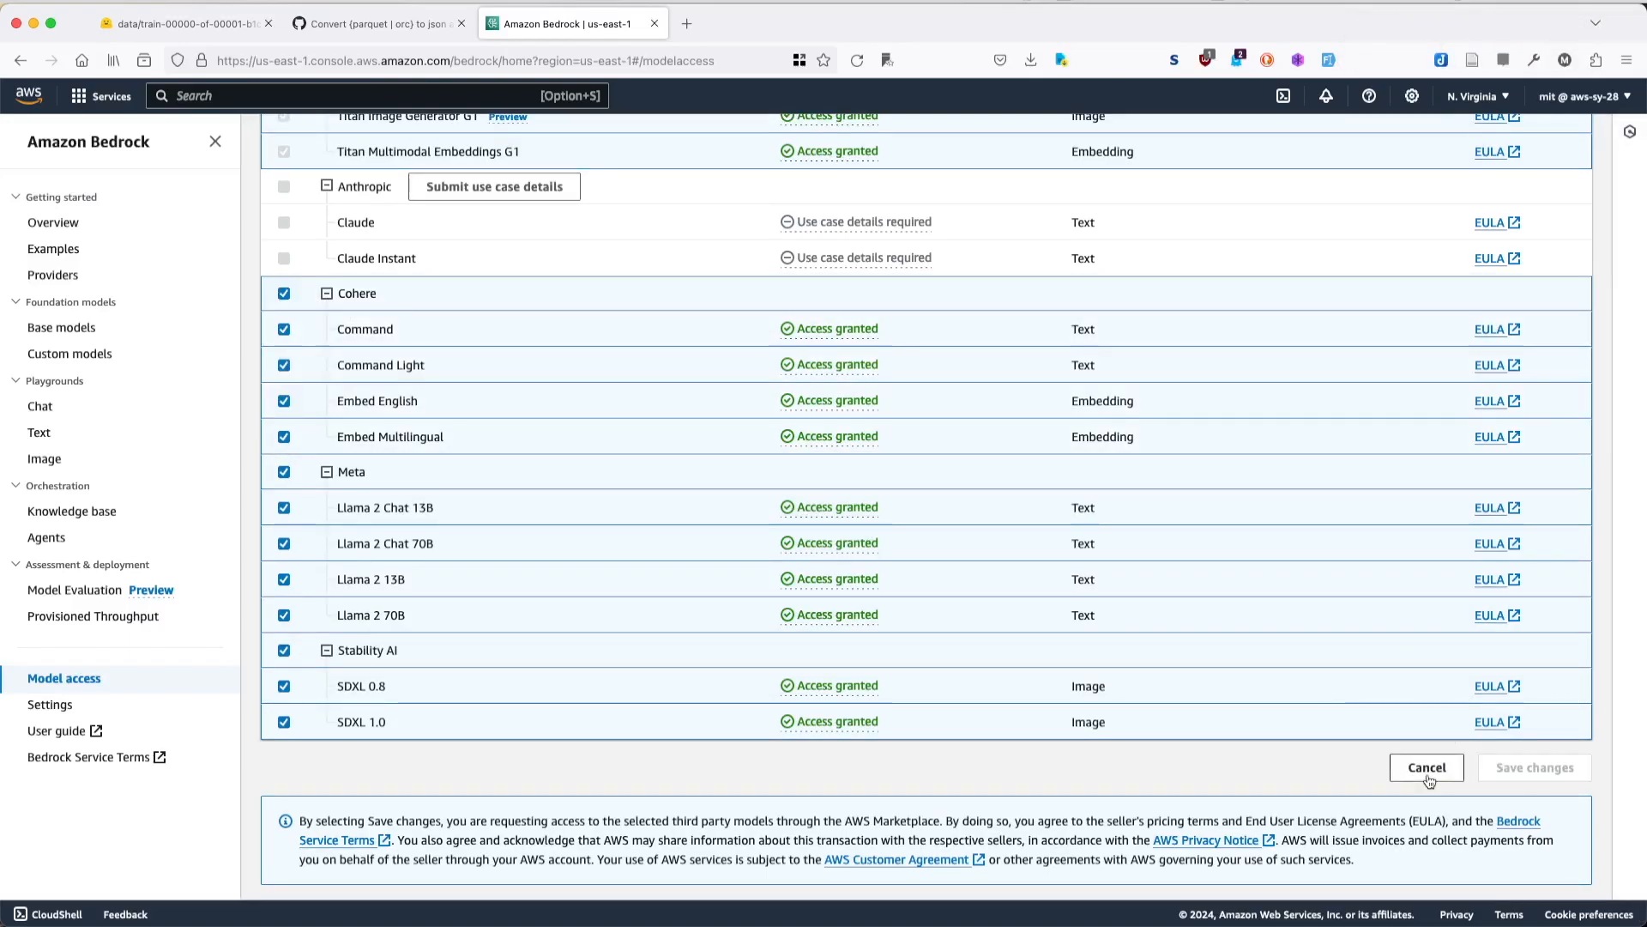
{"action": "scroll", "coordinate": [1180, 532], "scroll_direction": "up", "scroll_amount": 1}
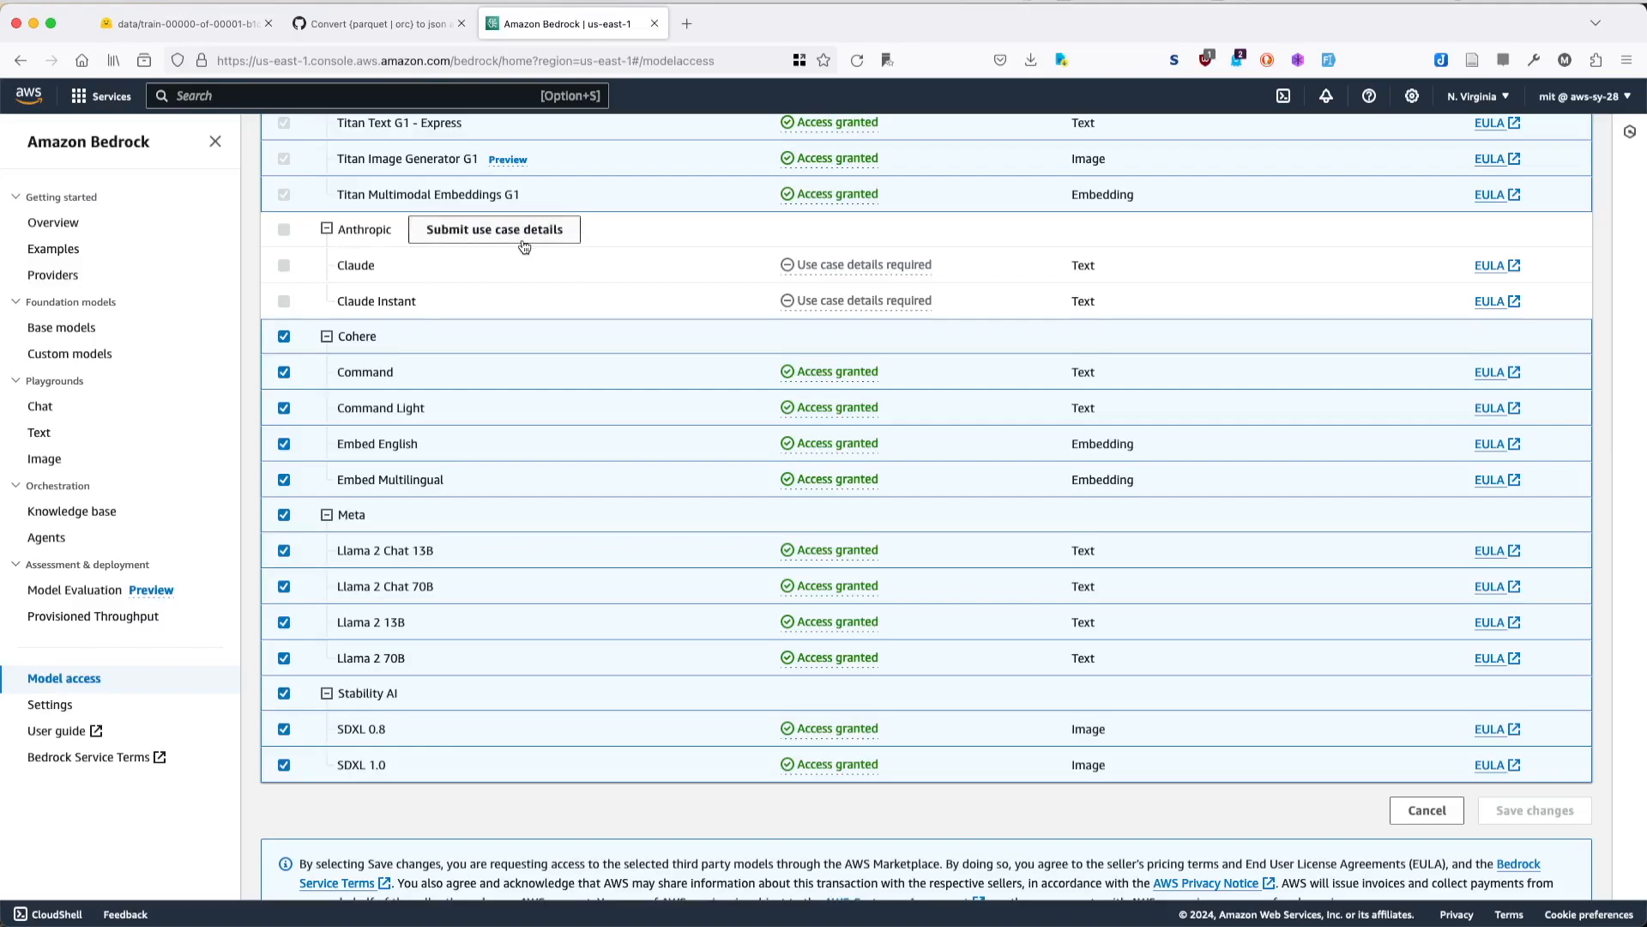
{"action": "scroll", "coordinate": [525, 246], "scroll_direction": "up", "scroll_amount": 2}
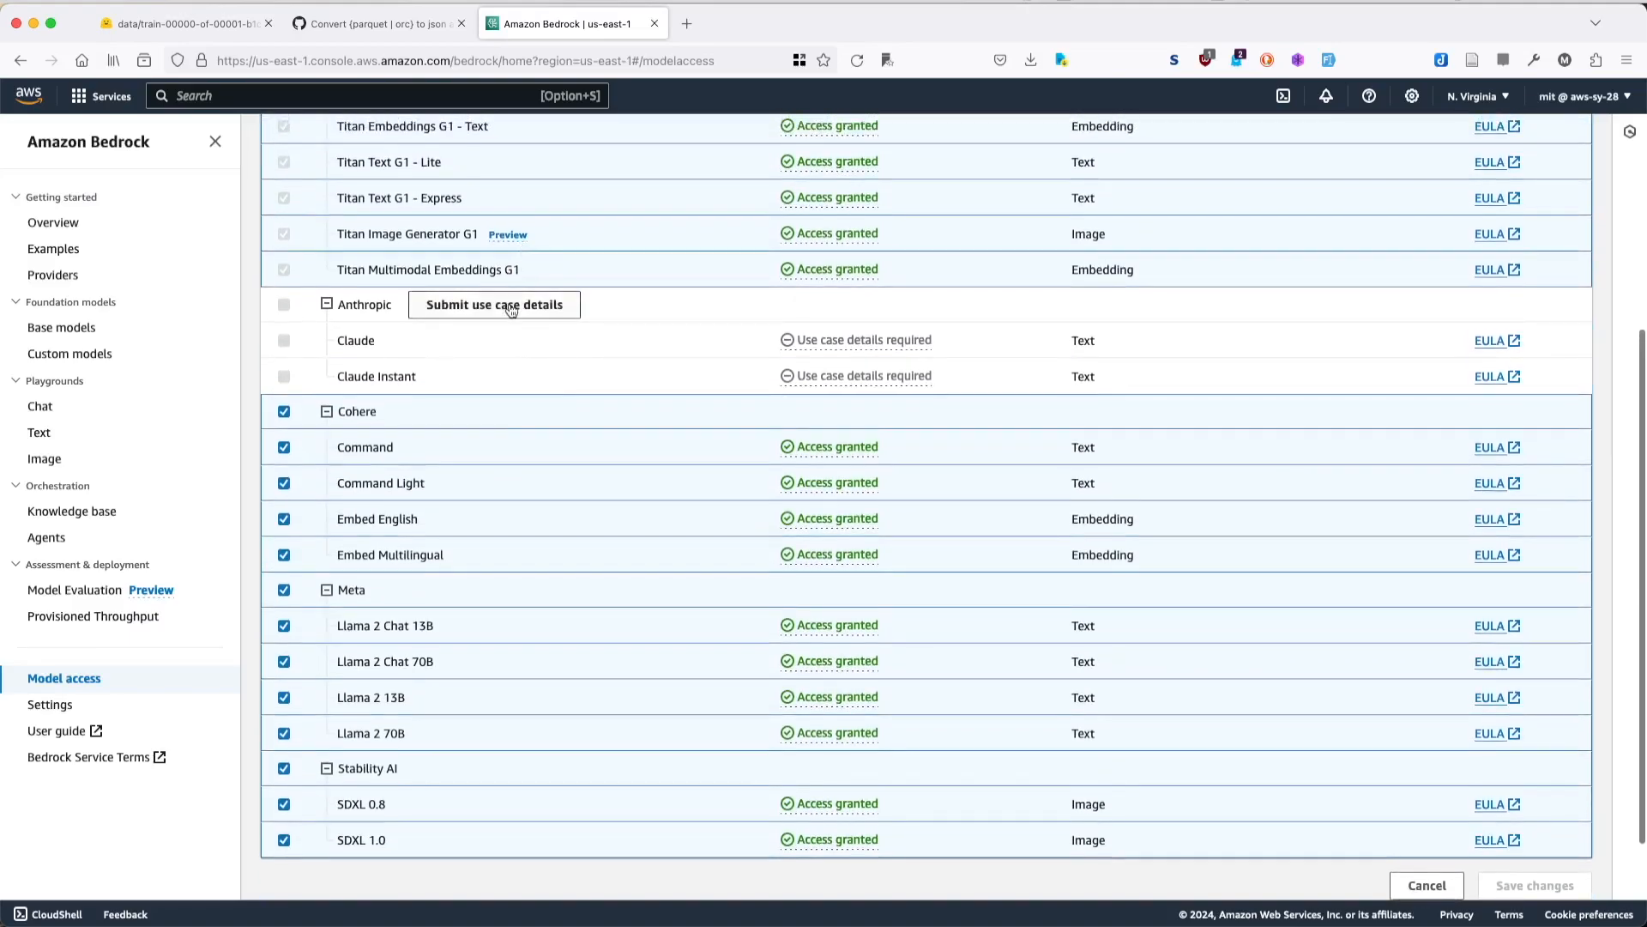
- Open Anthropic's use case details form, examine the information it requires, and close it without submitting
{"action": "left_click", "coordinate": [512, 310]}
{"action": "scroll", "coordinate": [697, 425], "scroll_direction": "down", "scroll_amount": 1}
{"action": "scroll", "coordinate": [697, 424], "scroll_direction": "up", "scroll_amount": 1}
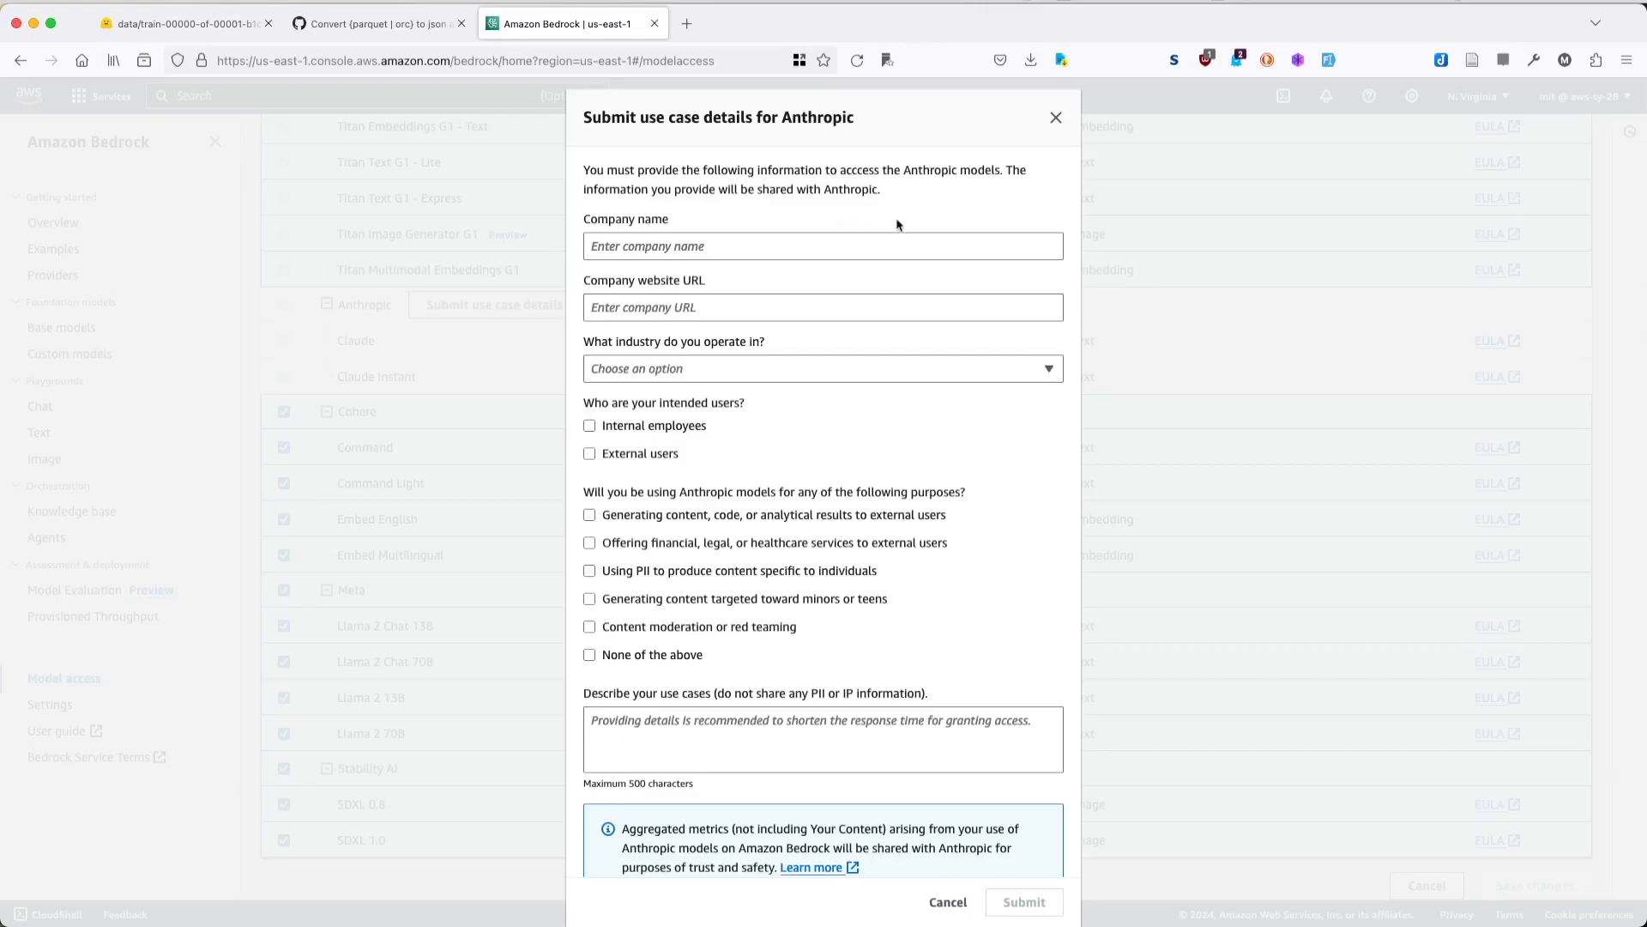
{"action": "left_click", "coordinate": [1056, 119]}
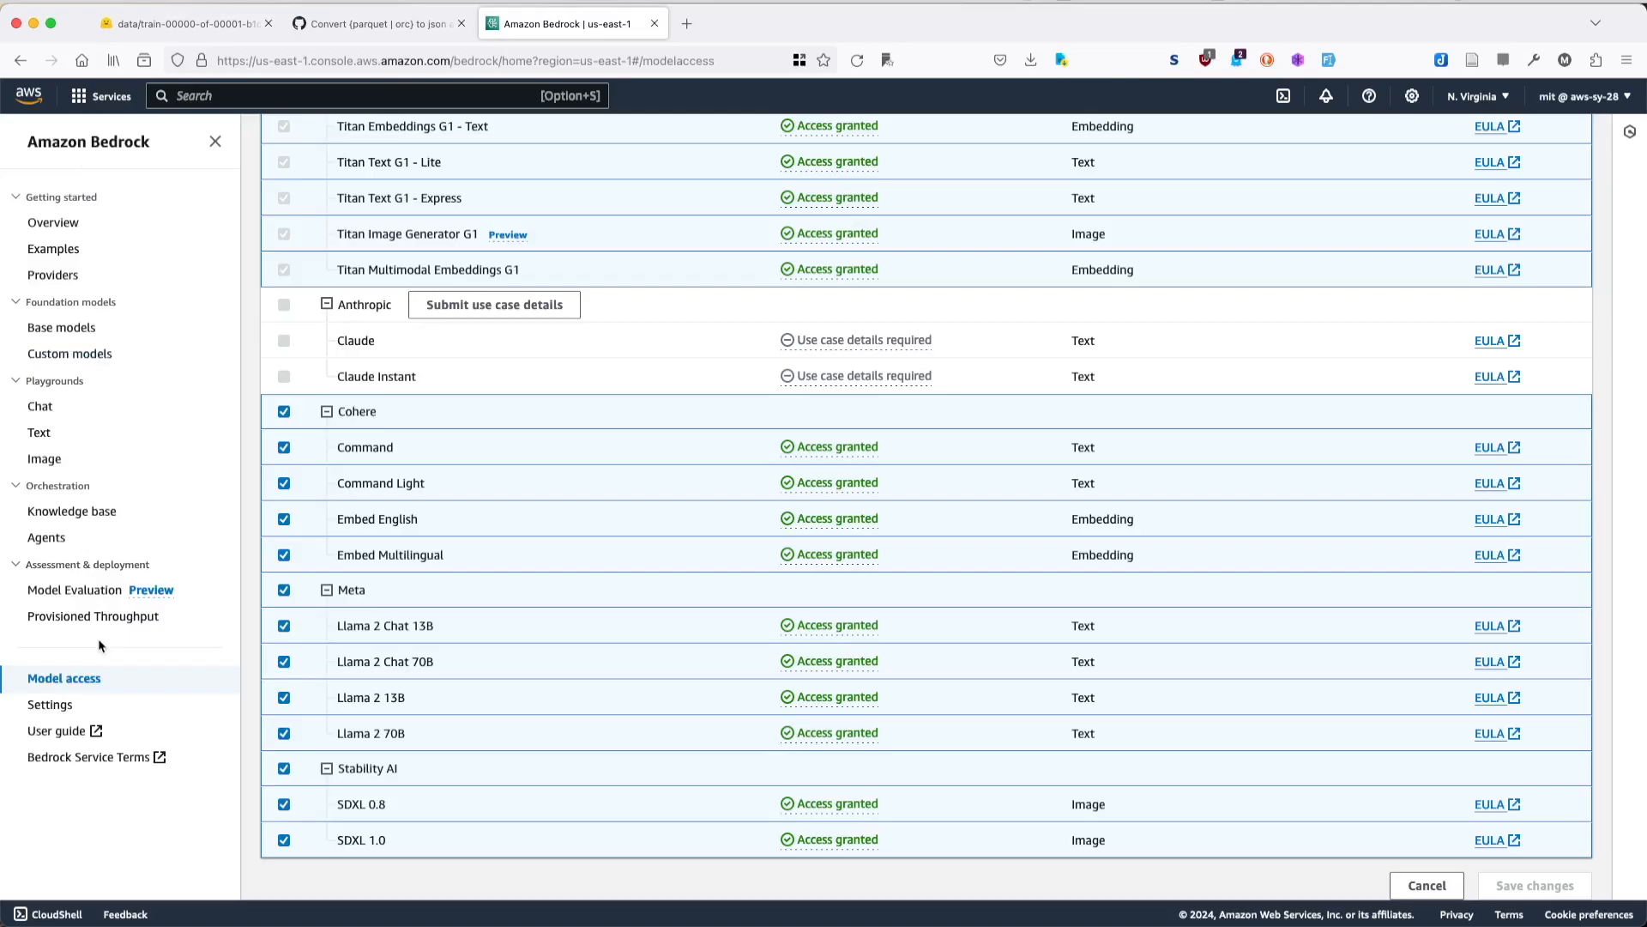
- Open the base models catalogue and look through the Claude and Command model descriptions
{"action": "left_click", "coordinate": [94, 356]}
{"action": "left_click", "coordinate": [81, 326]}
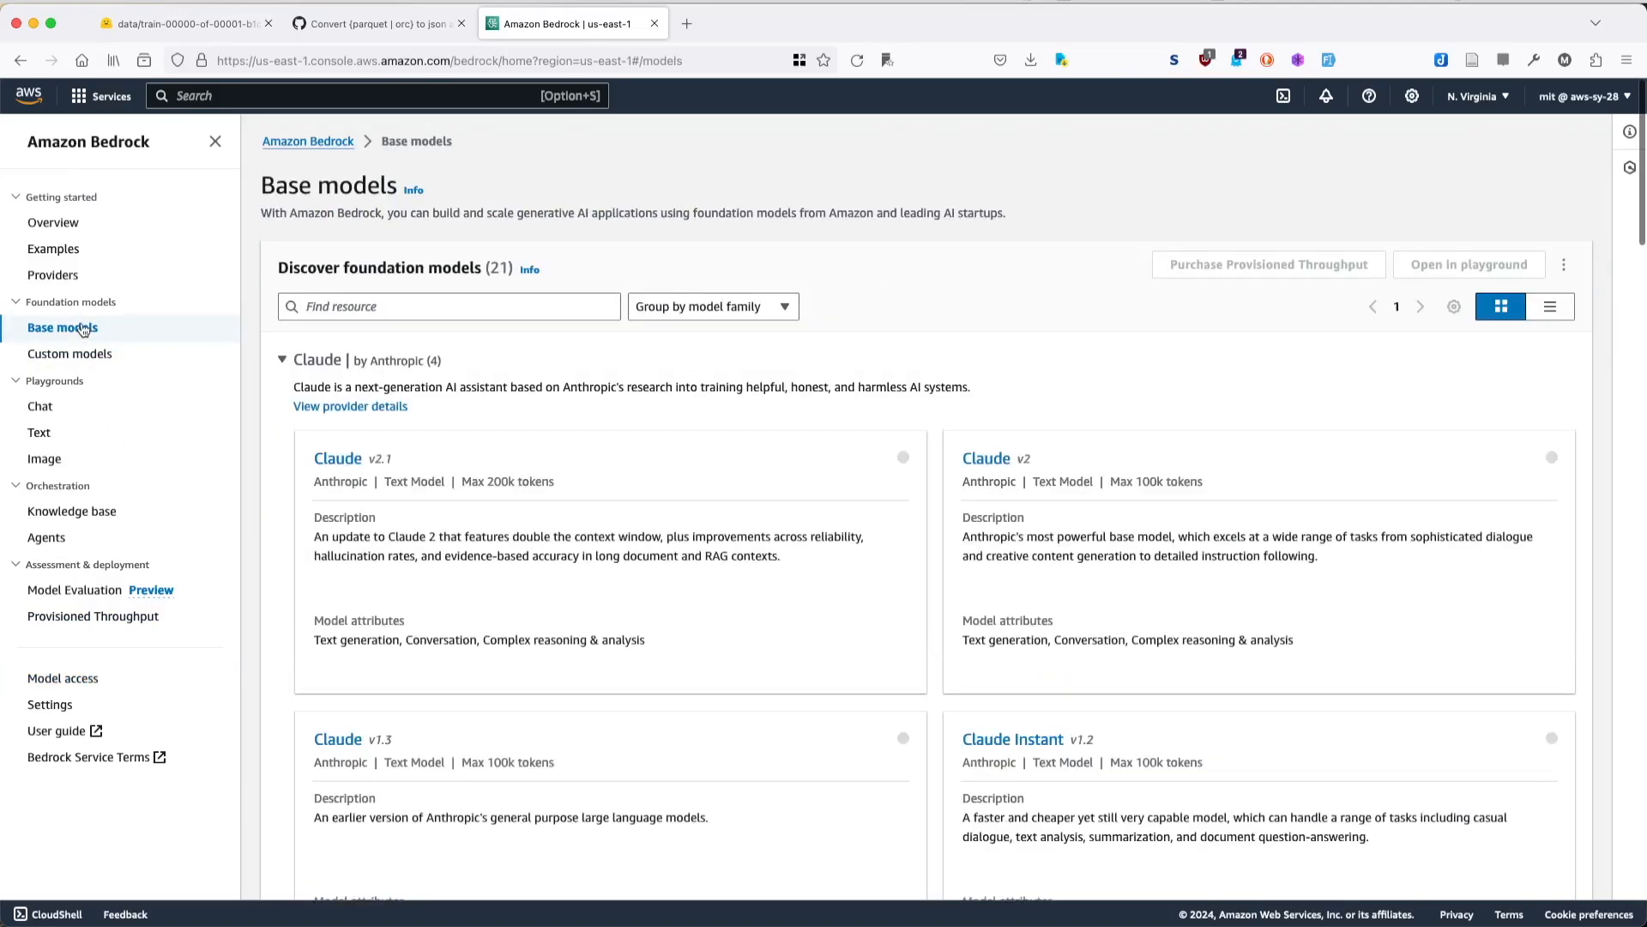
{"action": "scroll", "coordinate": [532, 456], "scroll_direction": "down", "scroll_amount": 5}
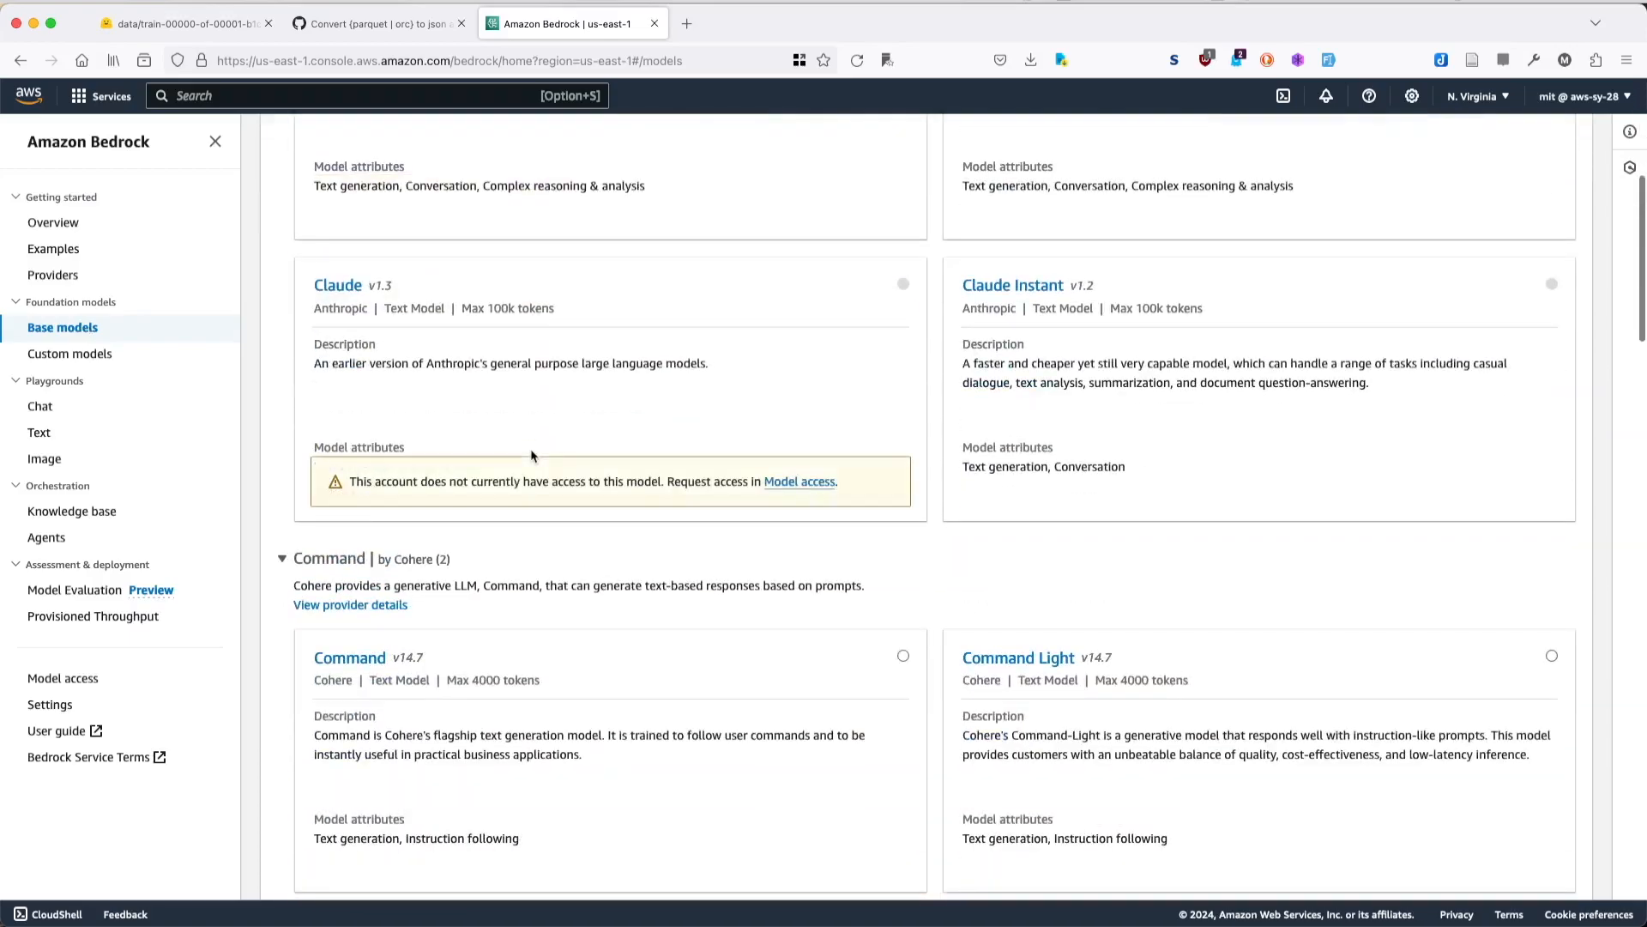
- Open the custom models page and examine the available model customization job types
{"action": "left_click", "coordinate": [70, 354]}
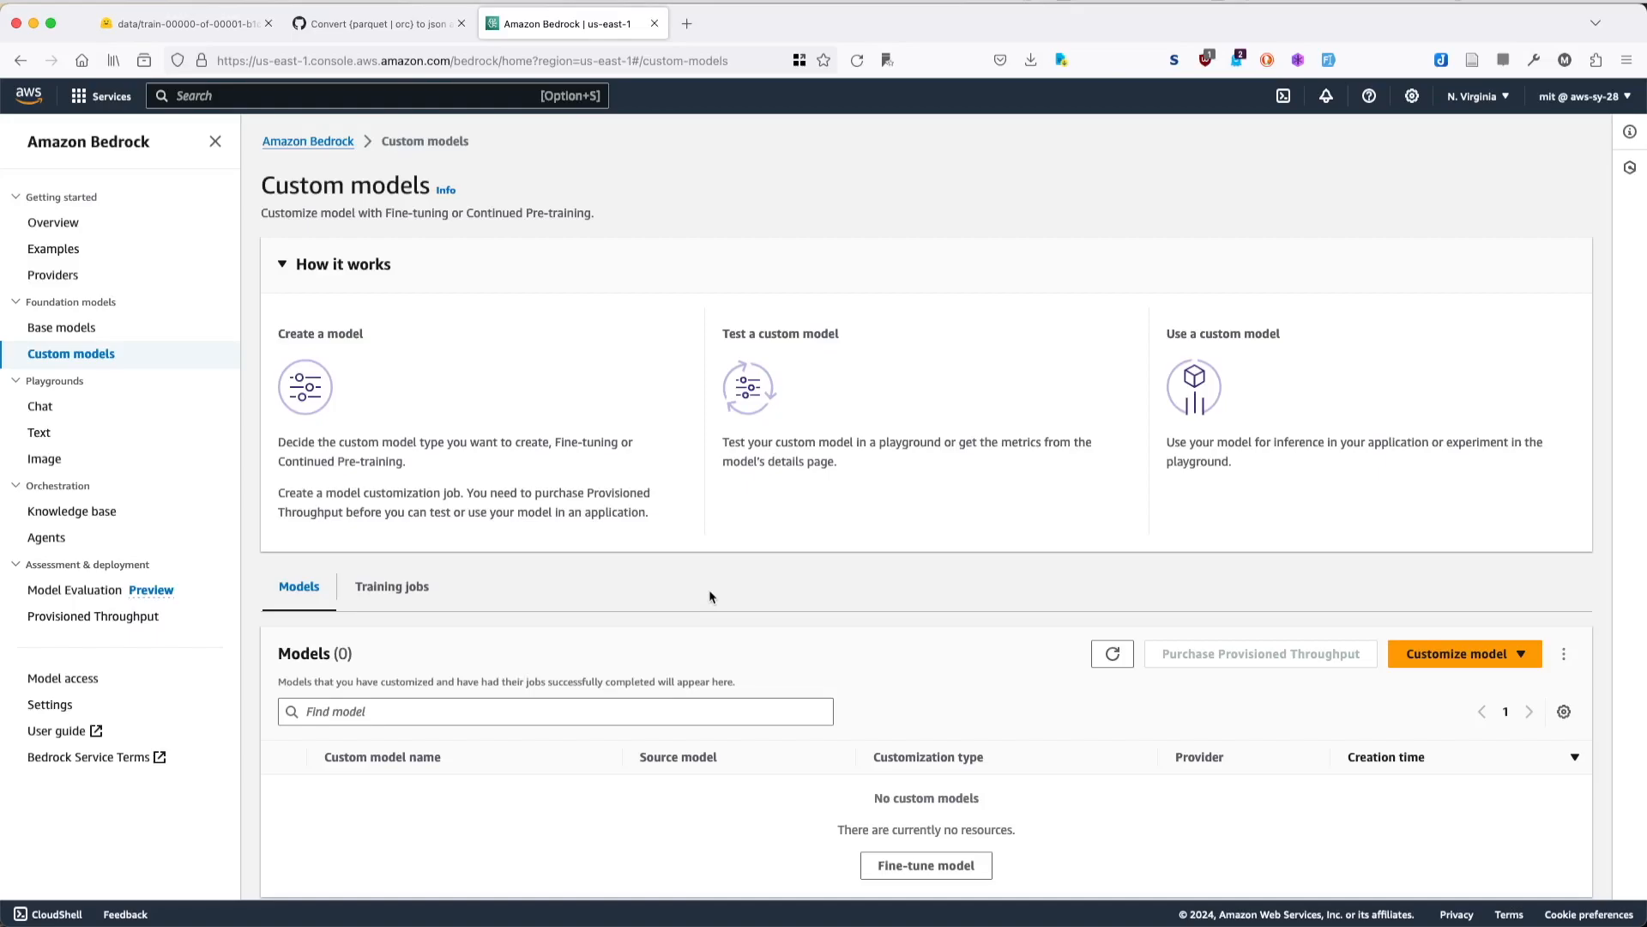
{"action": "left_click", "coordinate": [1461, 655]}
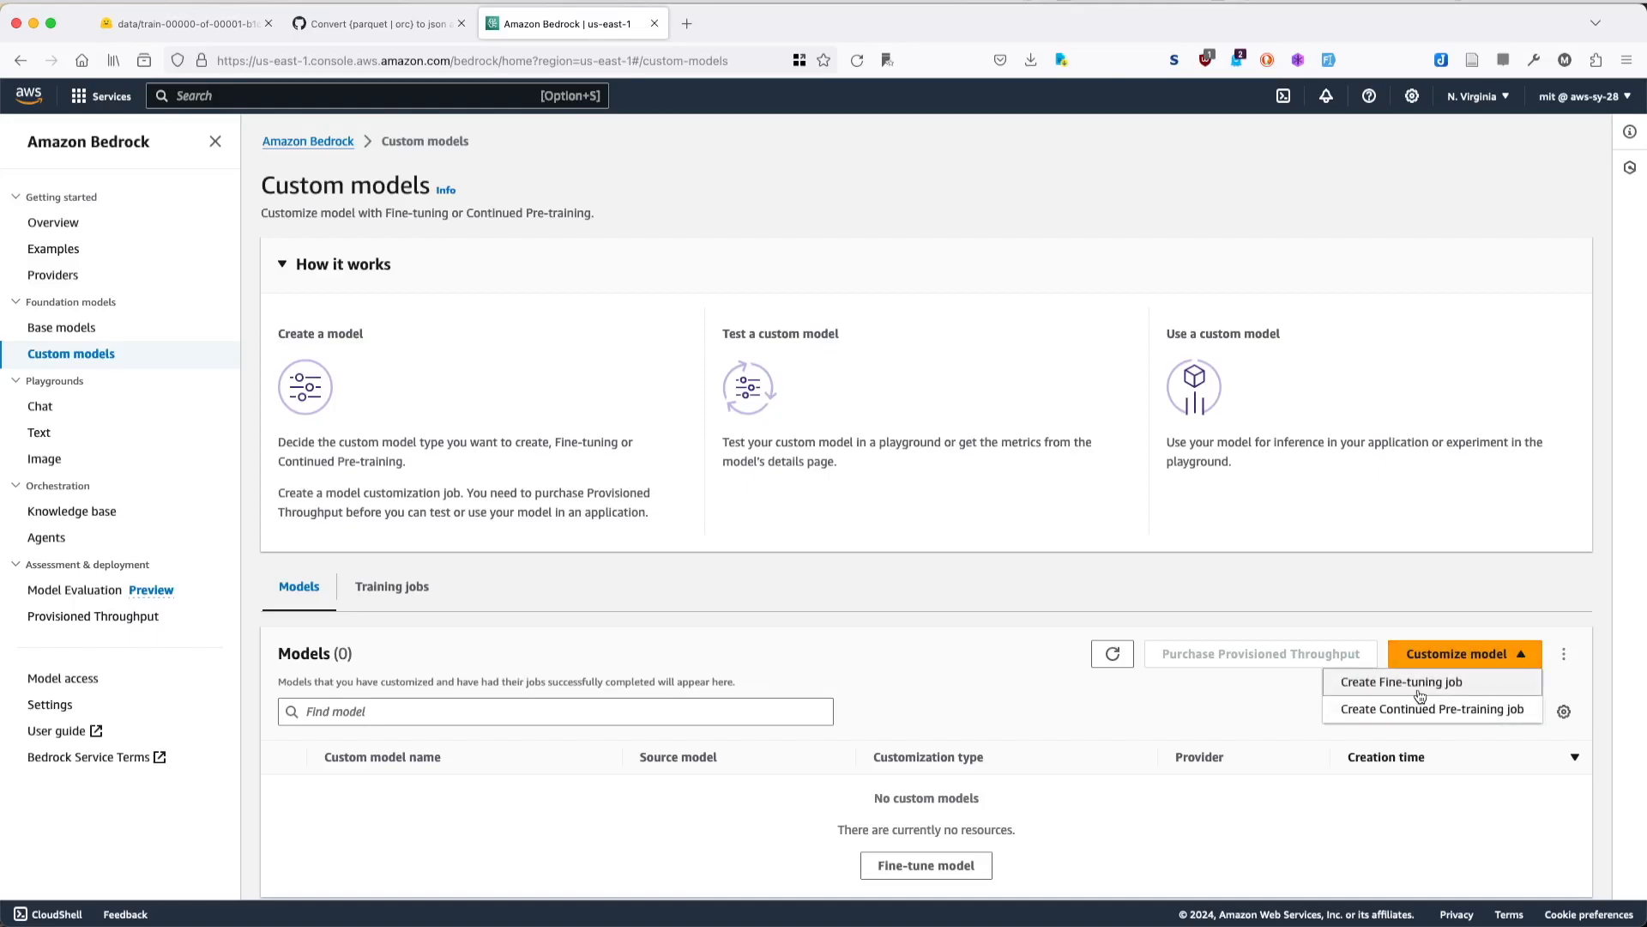
{"action": "left_click", "coordinate": [1420, 683]}
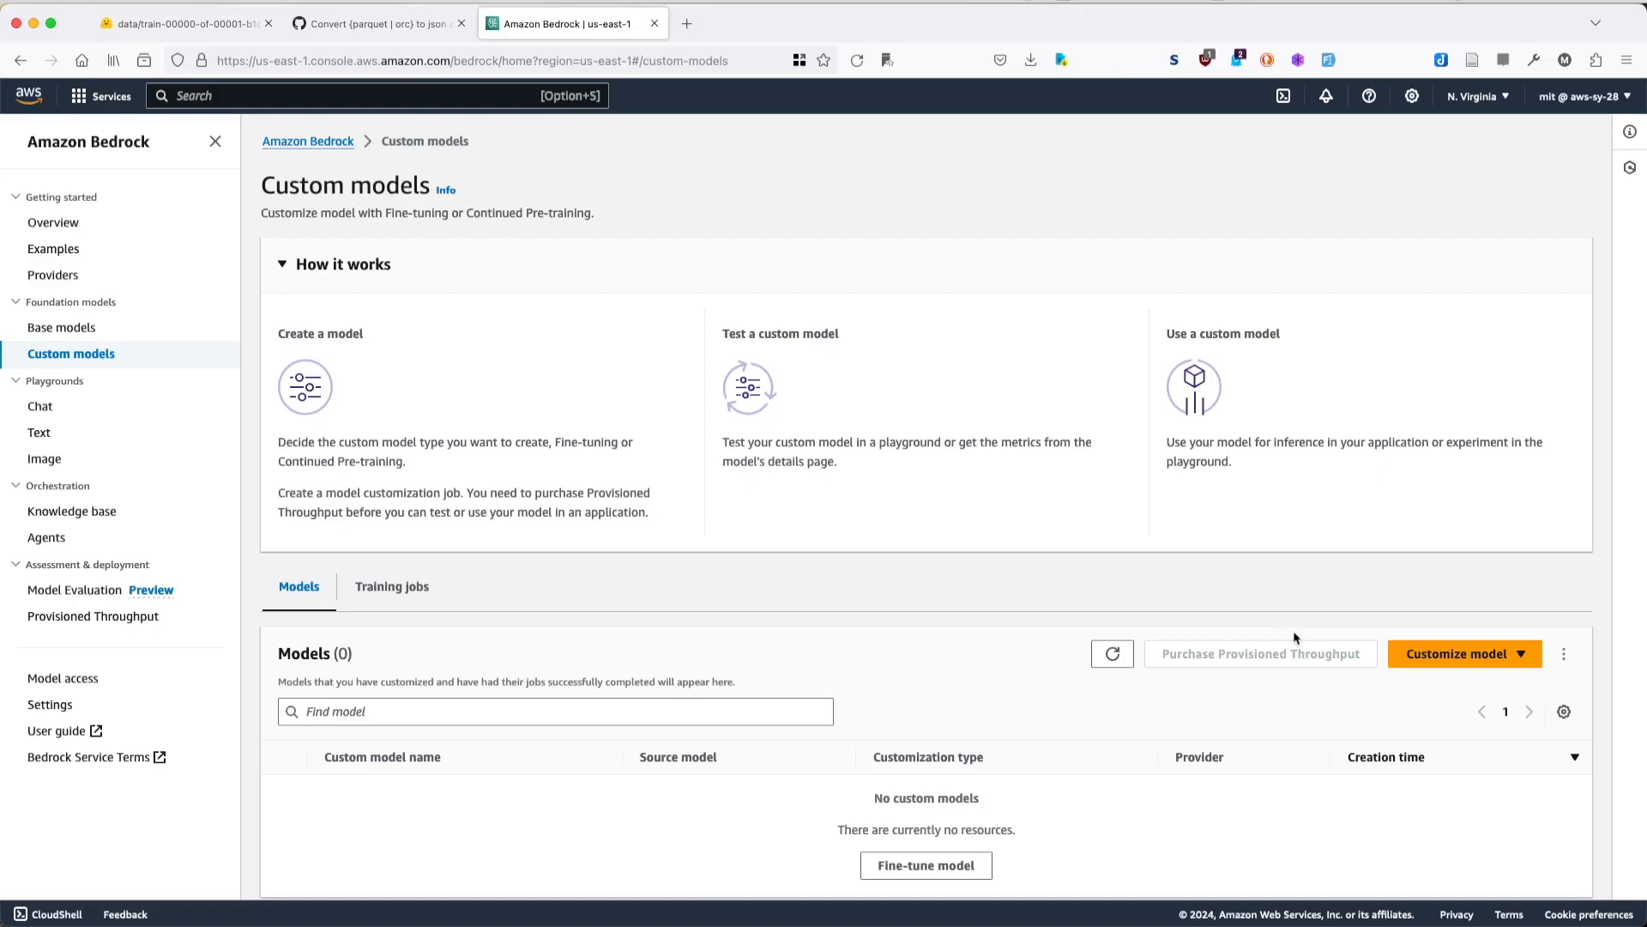
{"action": "left_click", "coordinate": [1458, 654]}
{"action": "left_click", "coordinate": [882, 584]}
- Open the chat playground and load Amazon's Titan Text G1 - Express model with on-demand throughput
{"action": "left_click", "coordinate": [86, 411]}
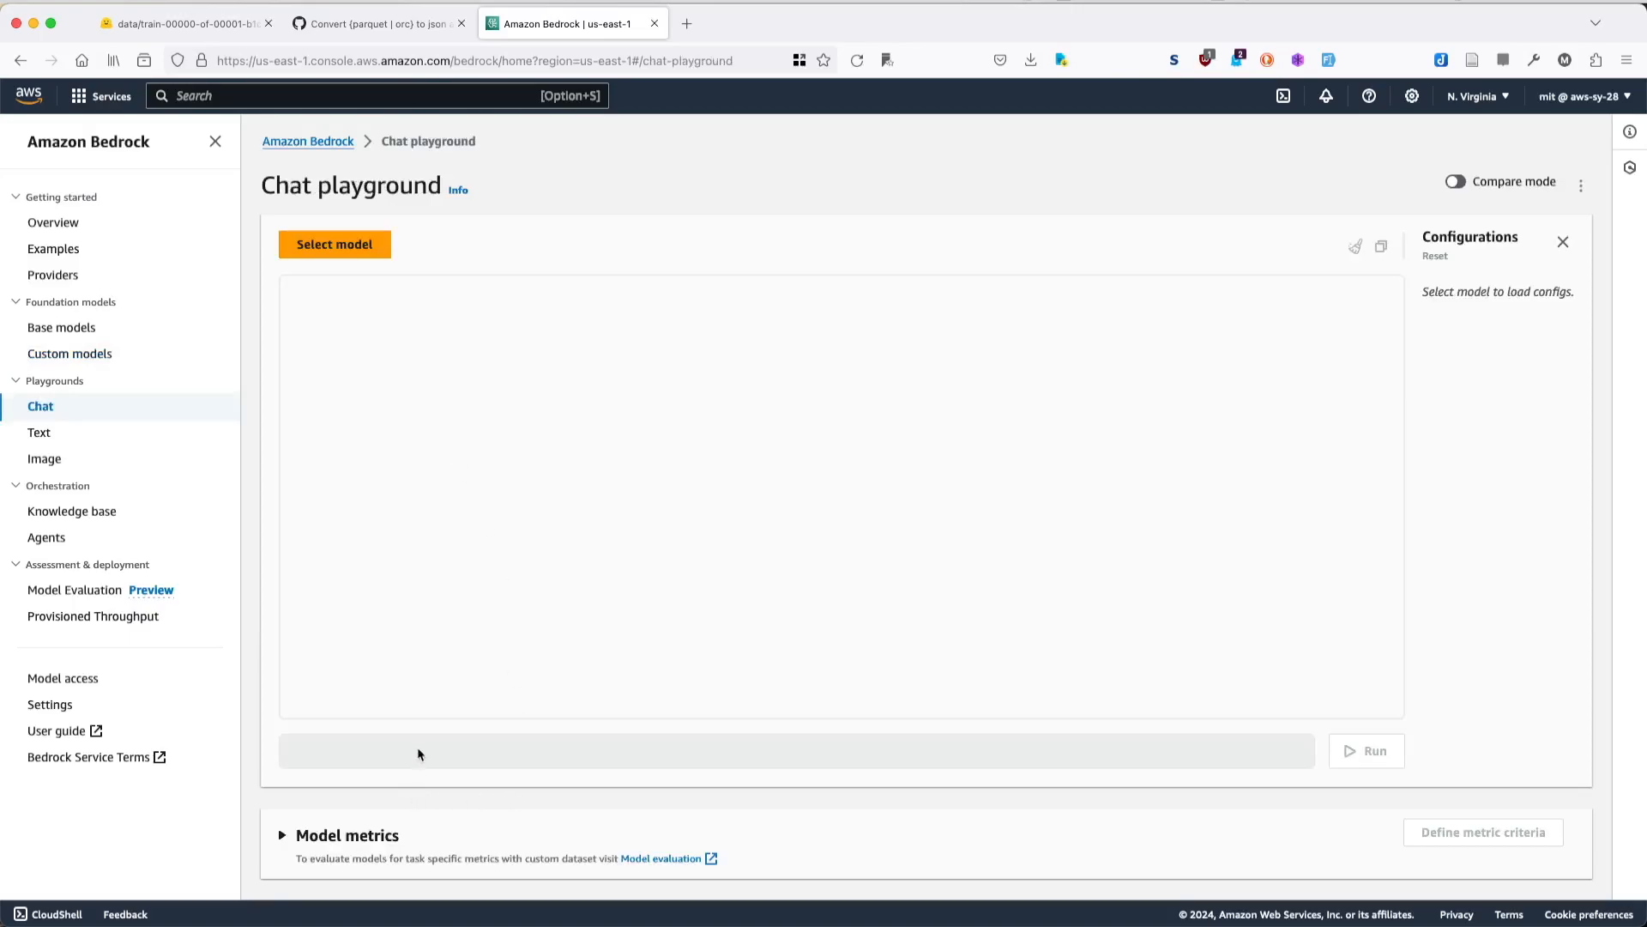
{"action": "left_click", "coordinate": [338, 247]}
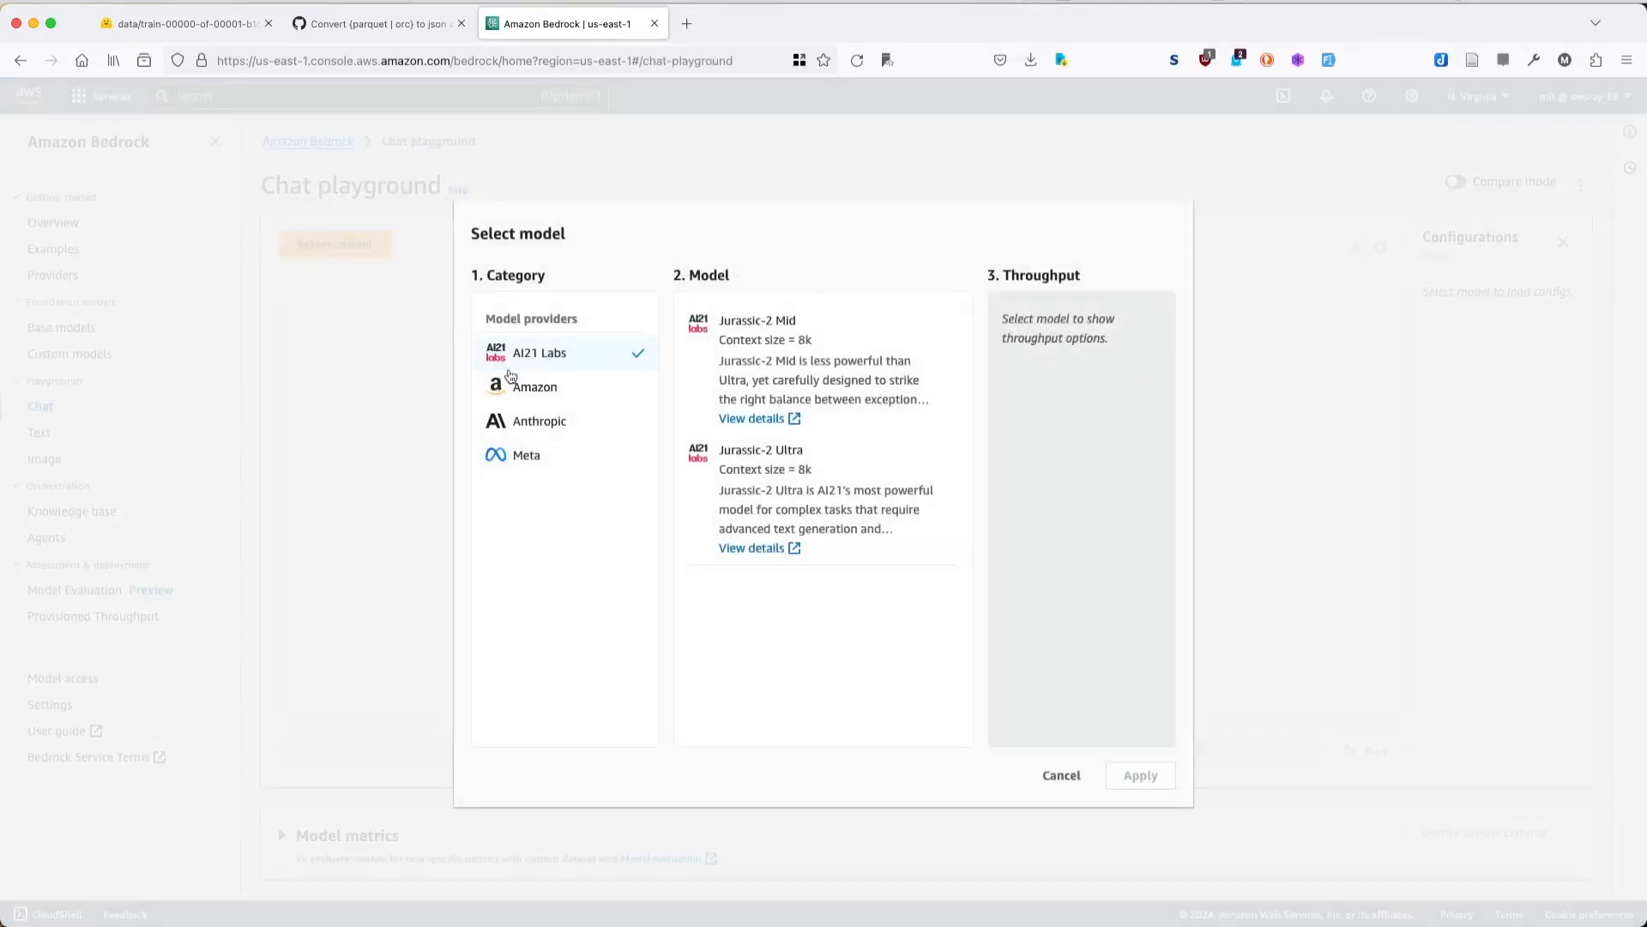
{"action": "left_click", "coordinate": [553, 395]}
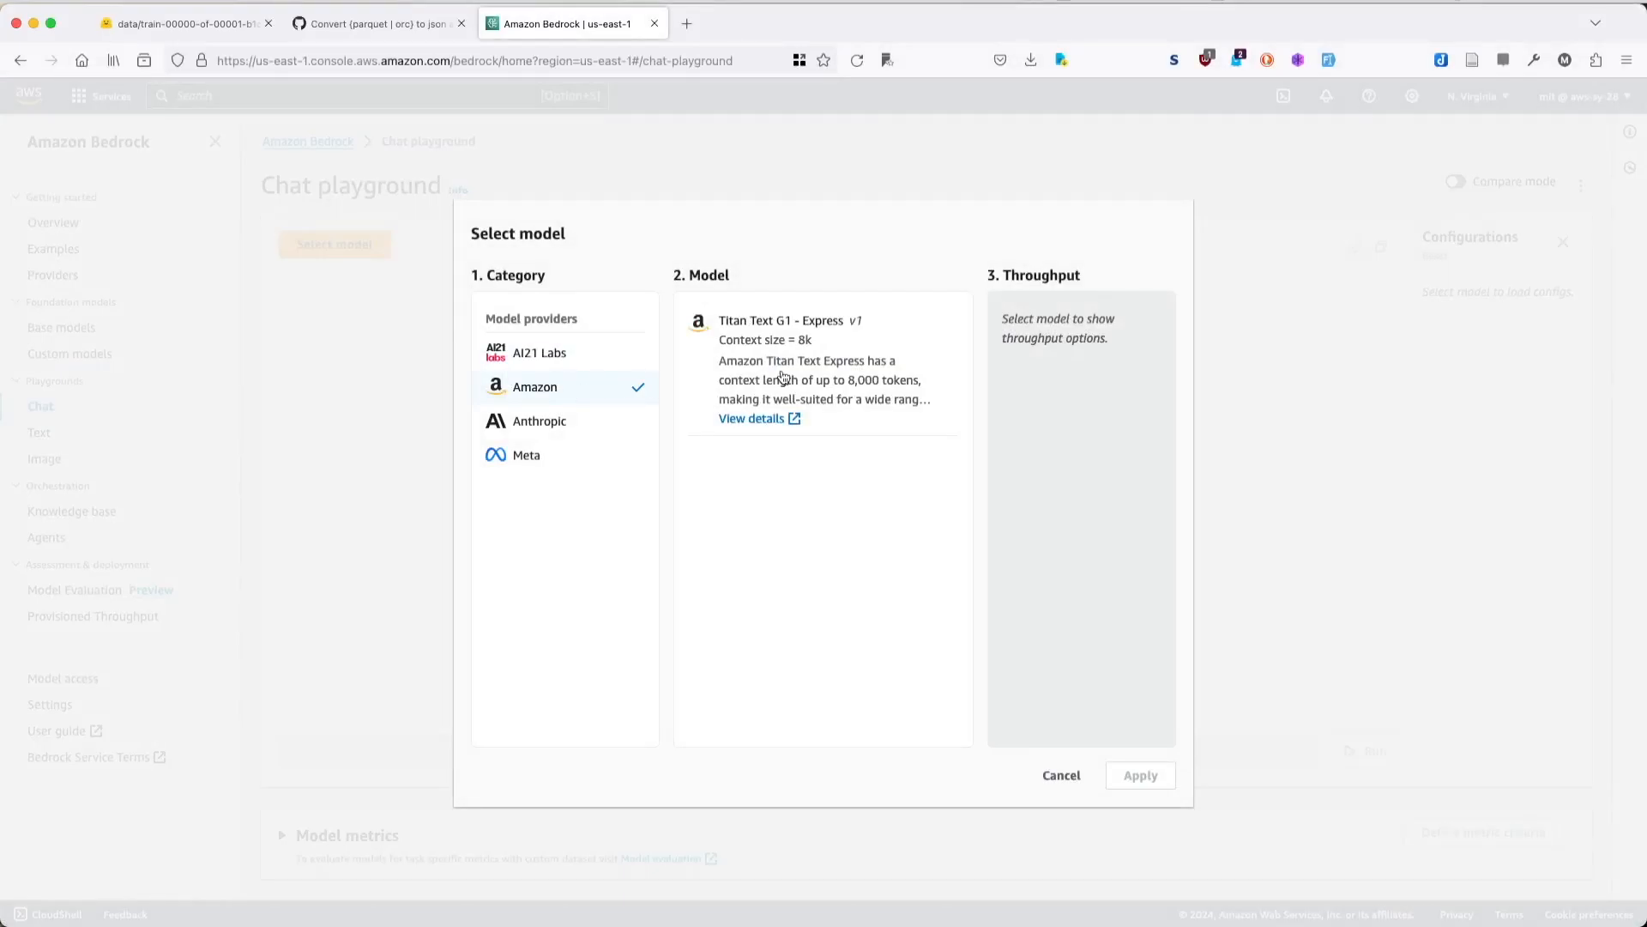
{"action": "left_click", "coordinate": [856, 369]}
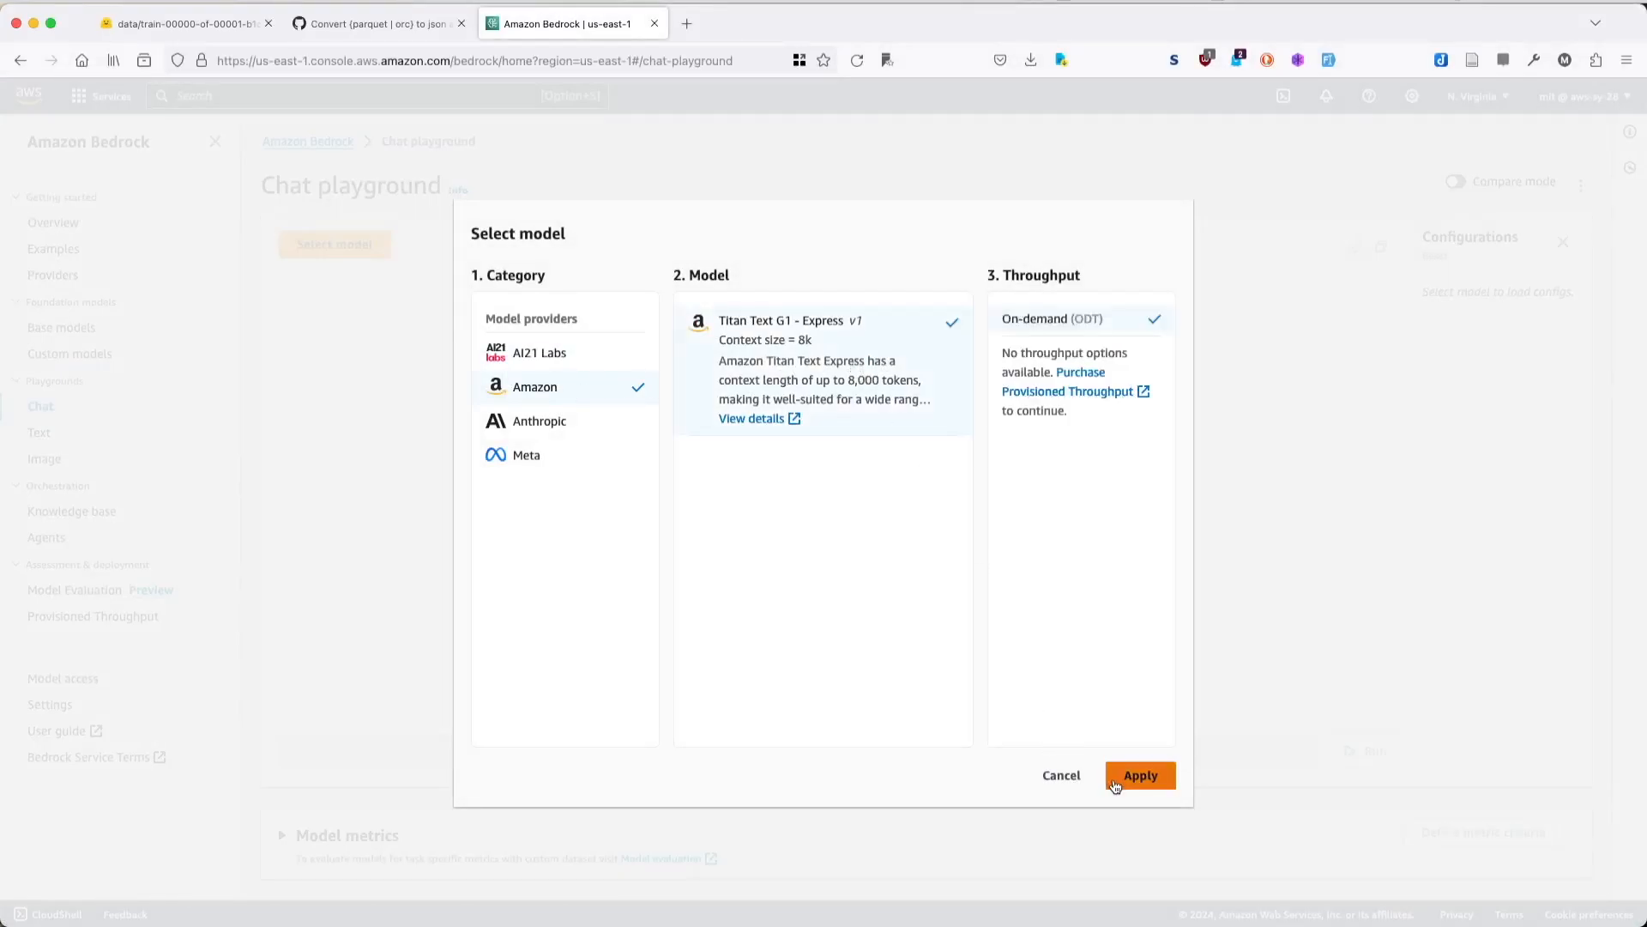
{"action": "left_click", "coordinate": [1141, 776]}
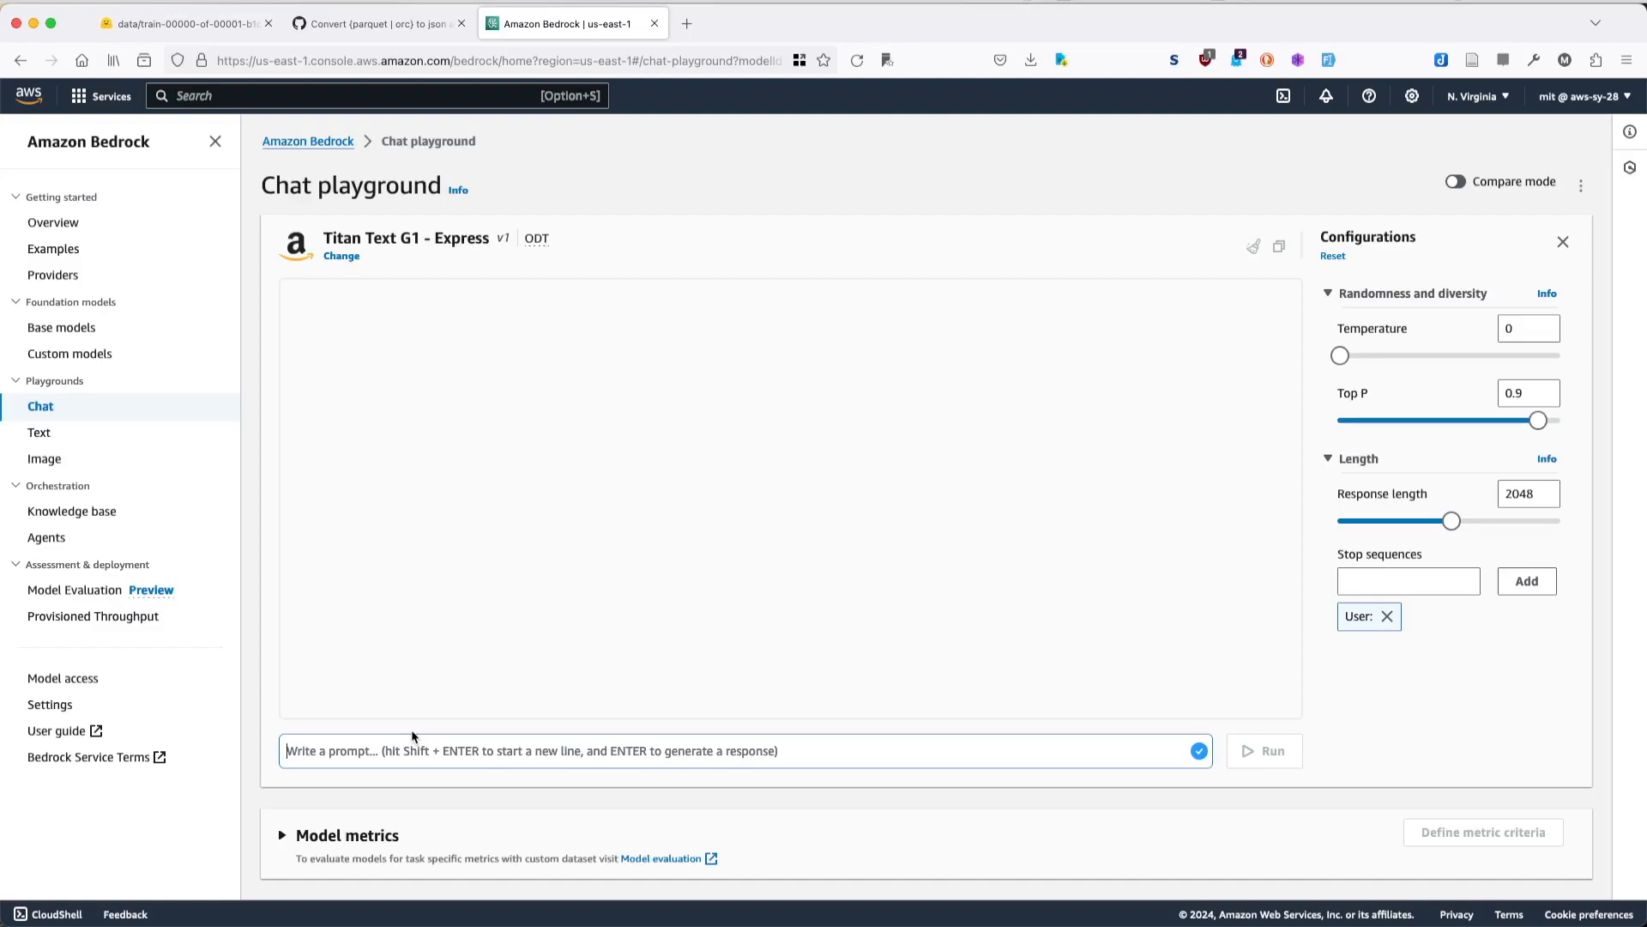
- Send the prompt "What is 1+1?" to the model in the chat playground
{"action": "type", "text": "What is "}
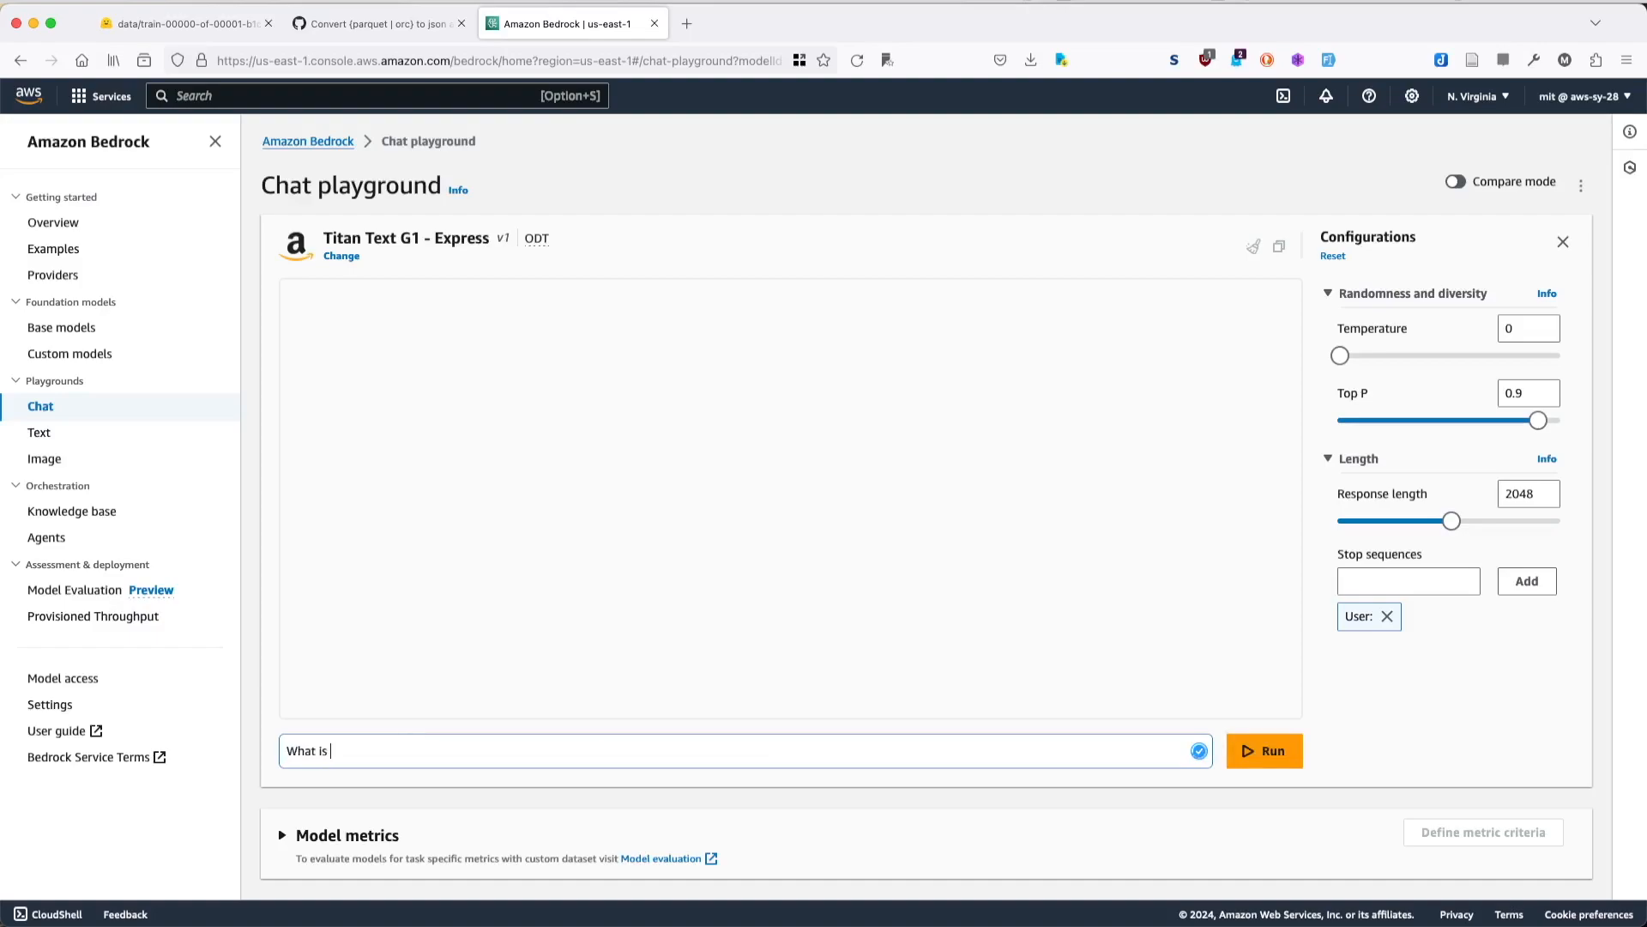
{"action": "type", "text": "1+1?"}
{"action": "key", "text": "Return"}
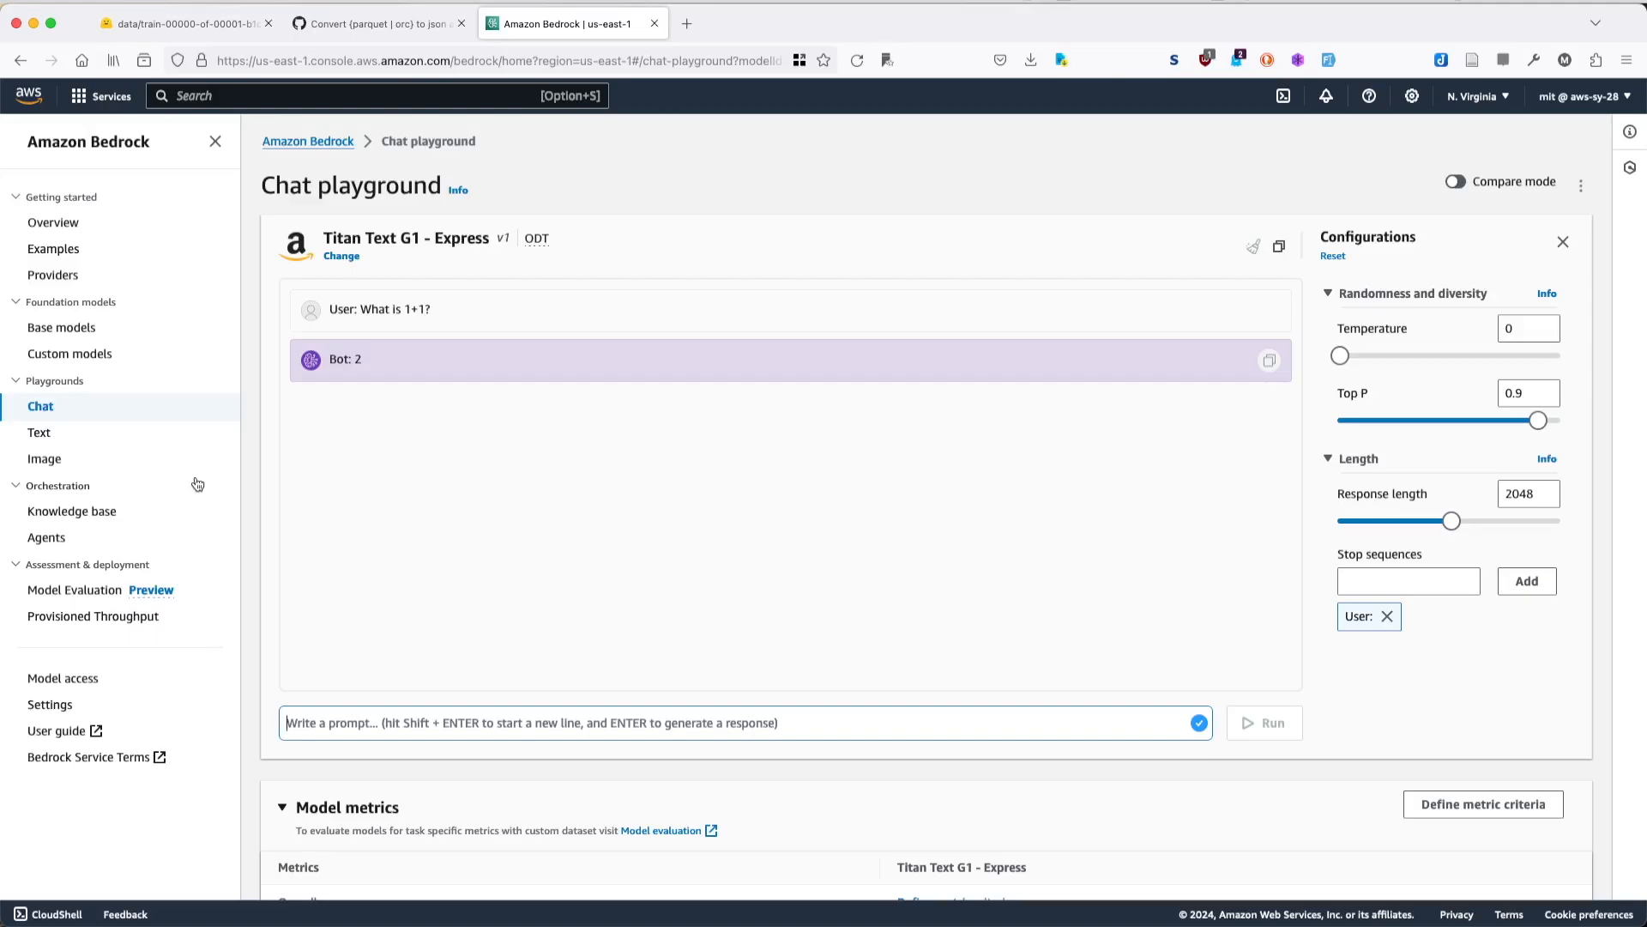
- Start a new fine-tuning job from the custom models page with Titan Text G1 - Express as the source model
{"action": "left_click", "coordinate": [70, 354]}
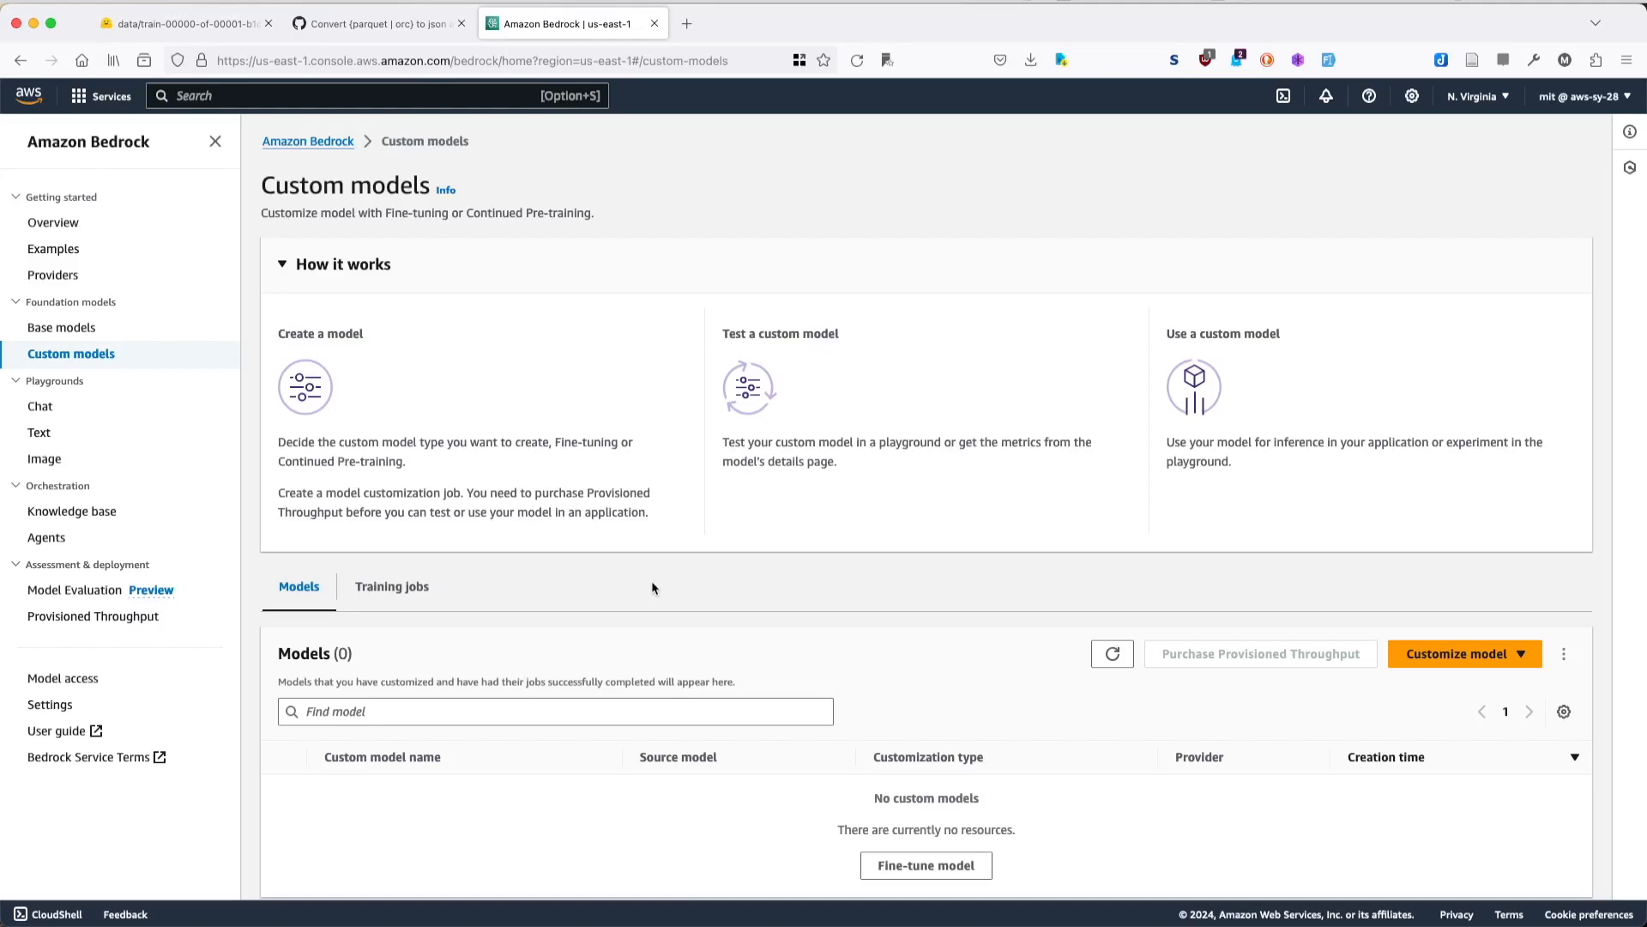
{"action": "left_click", "coordinate": [1426, 657]}
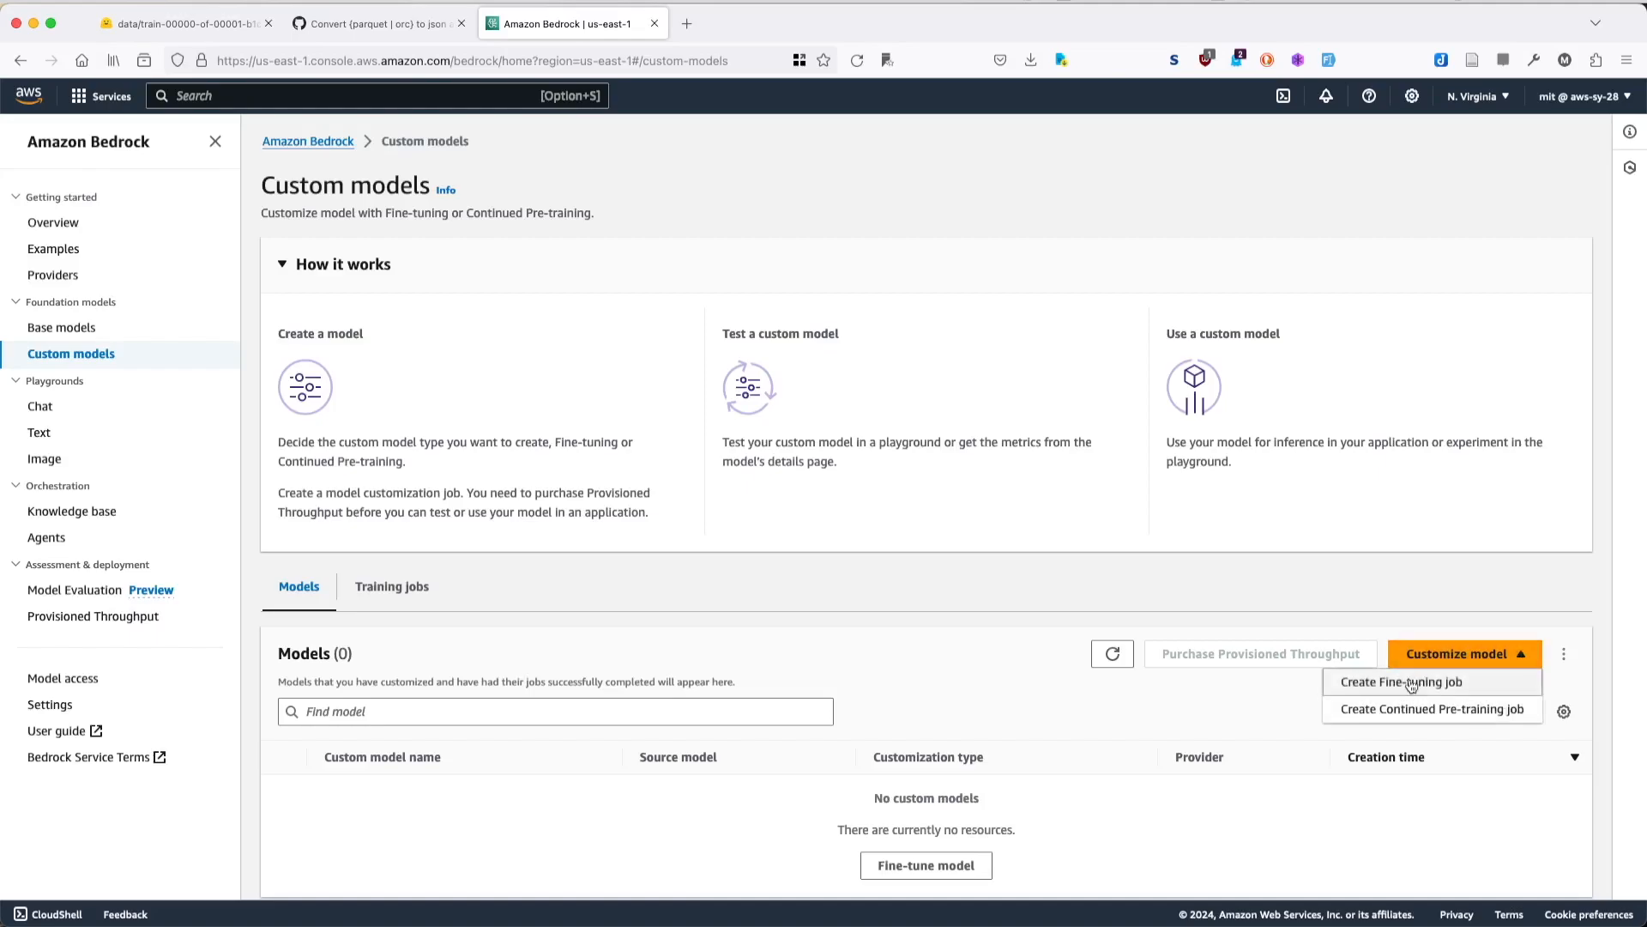
{"action": "left_click", "coordinate": [1412, 684]}
{"action": "left_click", "coordinate": [471, 368]}
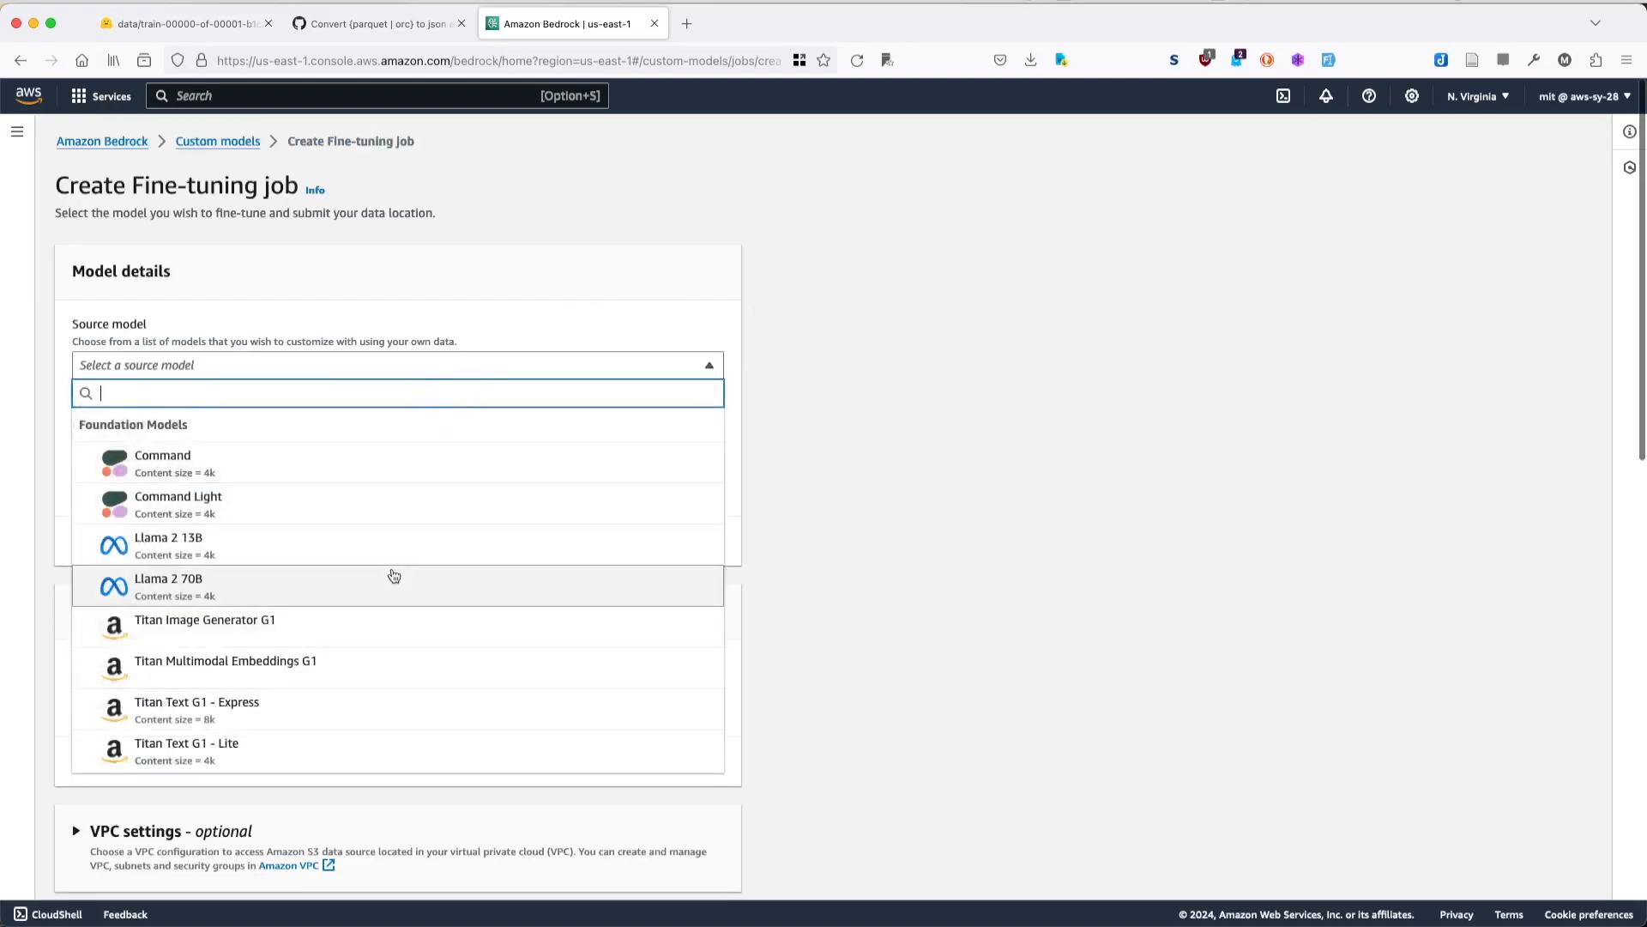
{"action": "scroll", "coordinate": [394, 575], "scroll_direction": "down", "scroll_amount": 1}
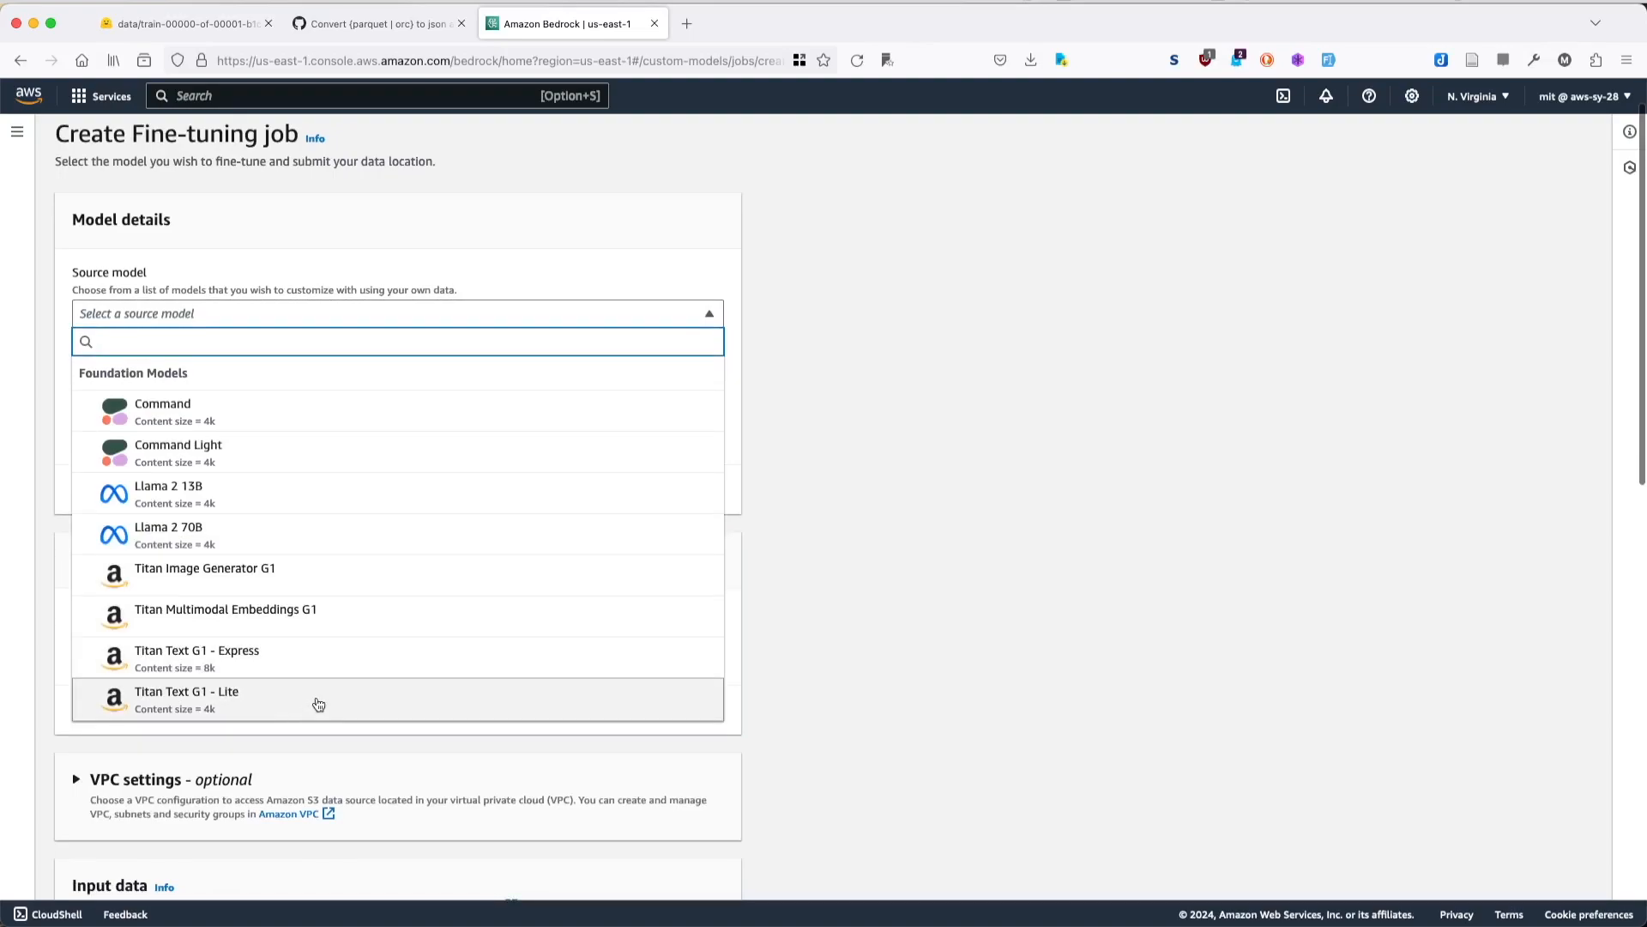
{"action": "left_click", "coordinate": [313, 652]}
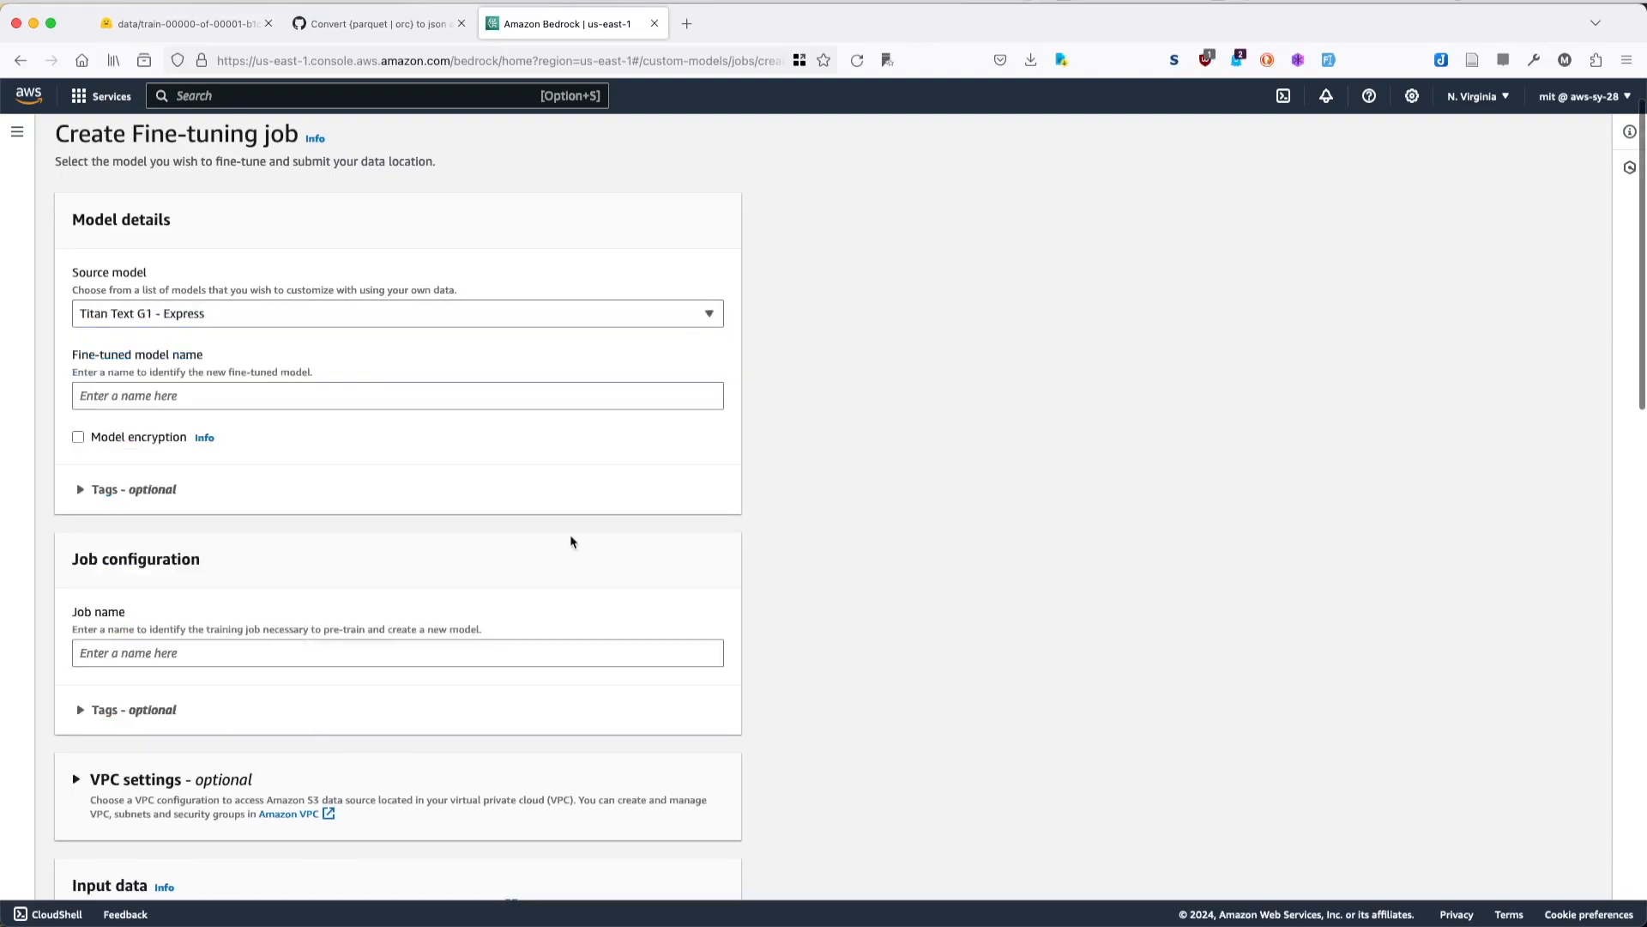
- Name the fine-tuned model Unit-Test-Bot
{"action": "scroll", "coordinate": [378, 379], "scroll_direction": "down", "scroll_amount": 1}
{"action": "left_click", "coordinate": [348, 330]}
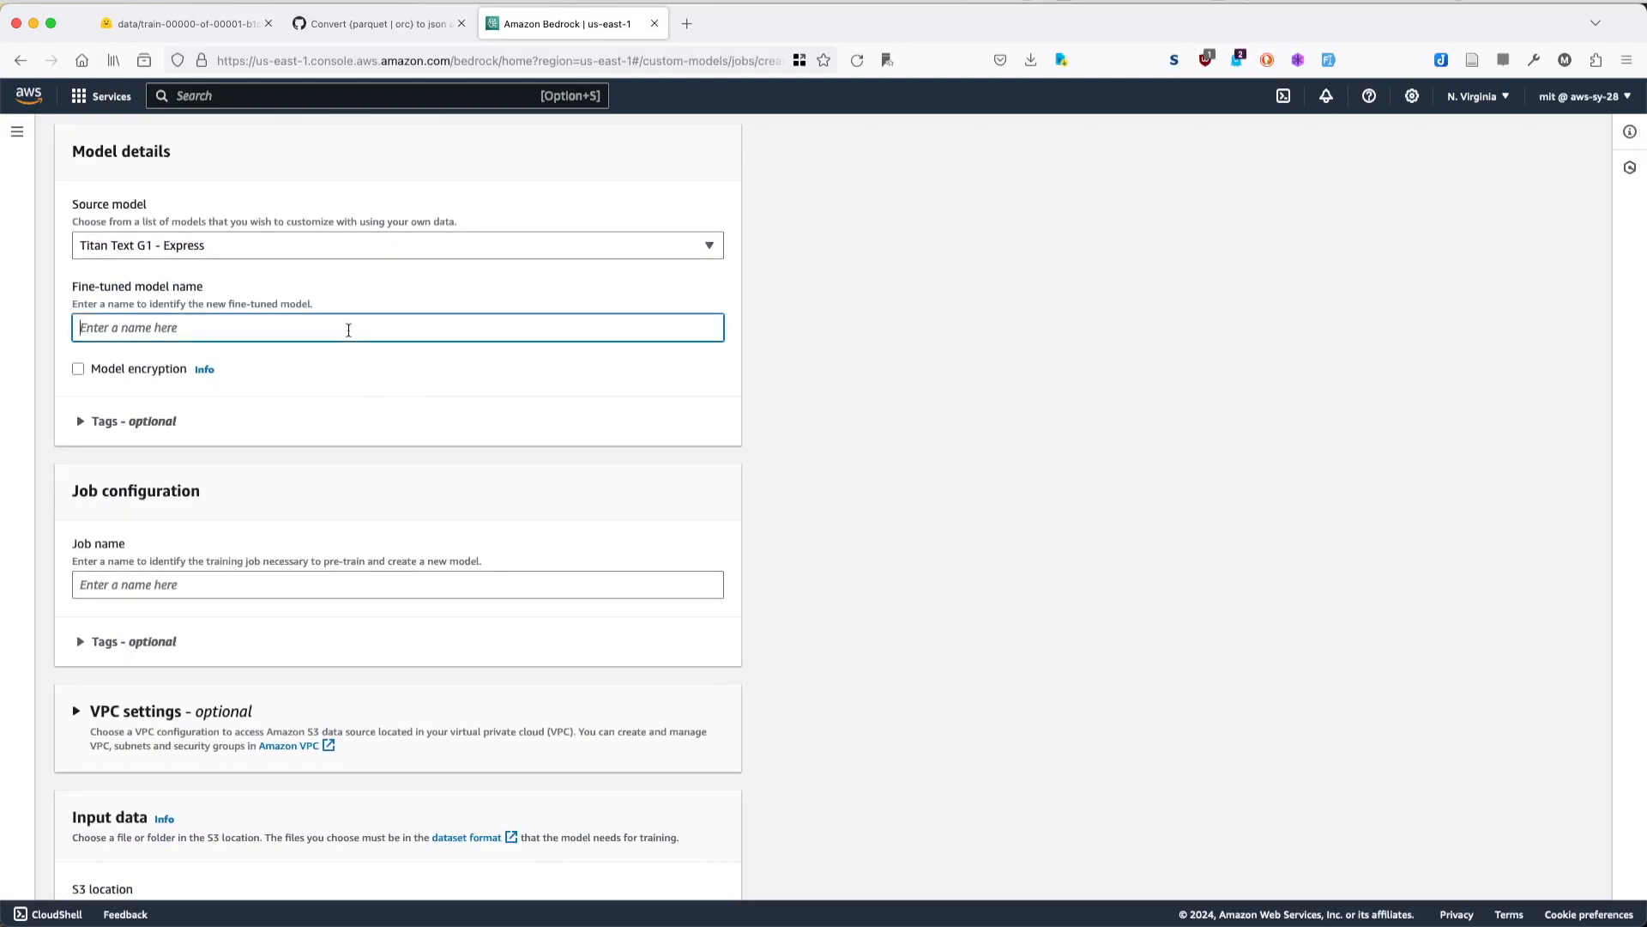
{"action": "type", "text": "Unit-Test-Bot"}
- Examine the optional tags and model encryption settings in the model details, leaving both unused
{"action": "left_click", "coordinate": [665, 436]}
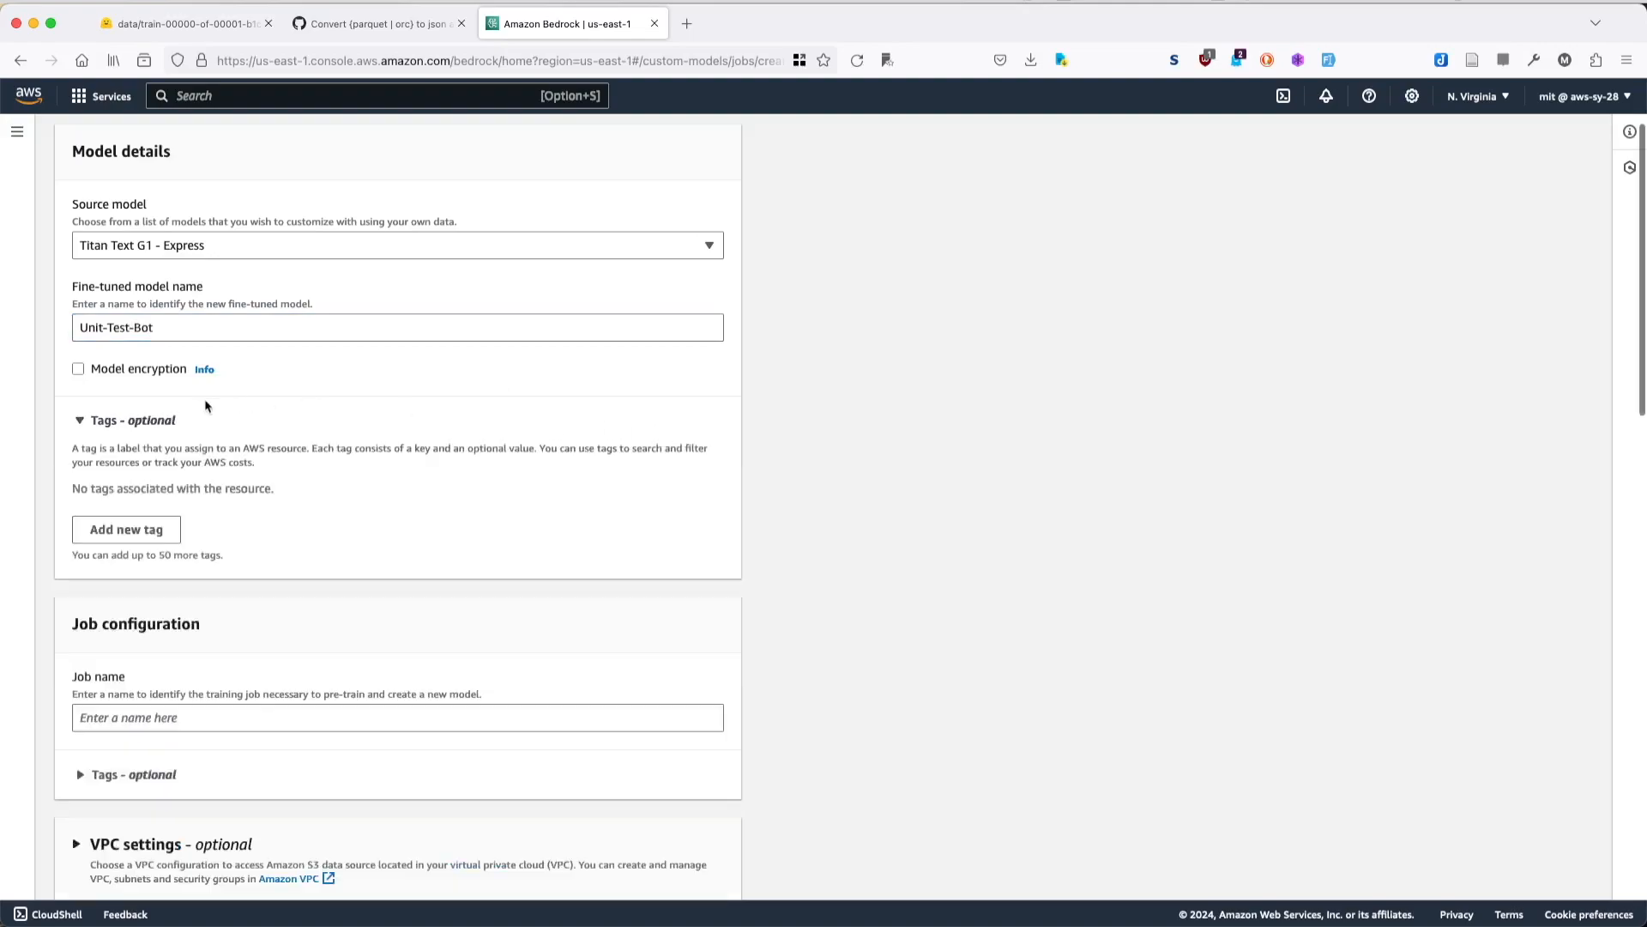
{"action": "left_click", "coordinate": [162, 419]}
{"action": "scroll", "coordinate": [316, 447], "scroll_direction": "down", "scroll_amount": 1}
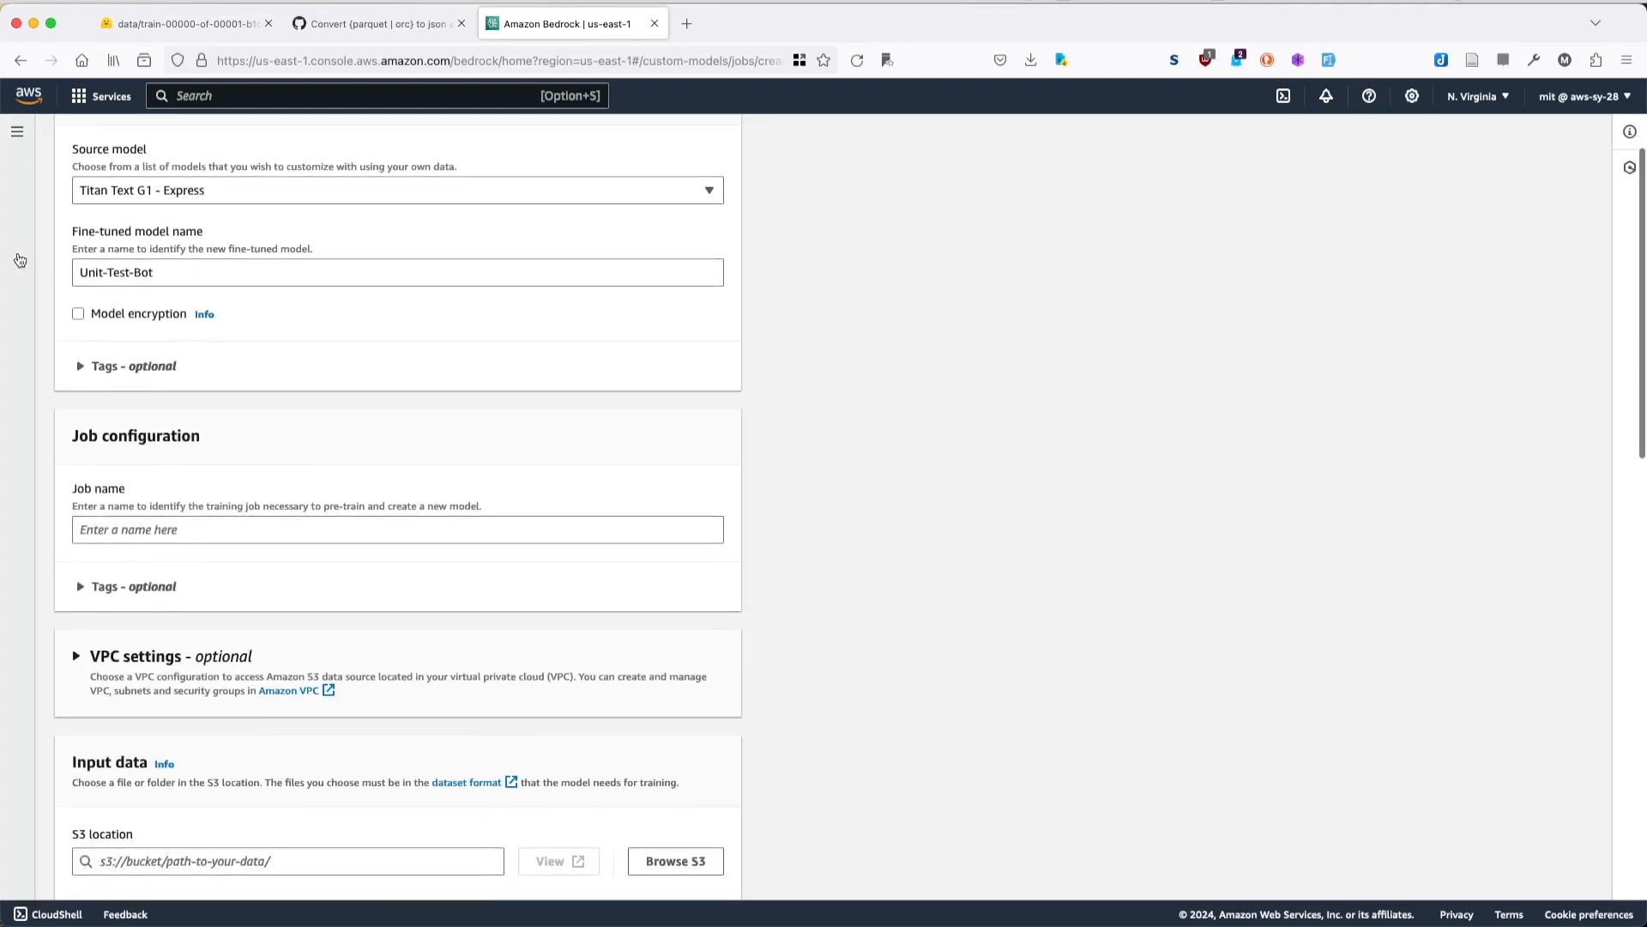
{"action": "left_click", "coordinate": [143, 369]}
{"action": "left_click", "coordinate": [142, 369]}
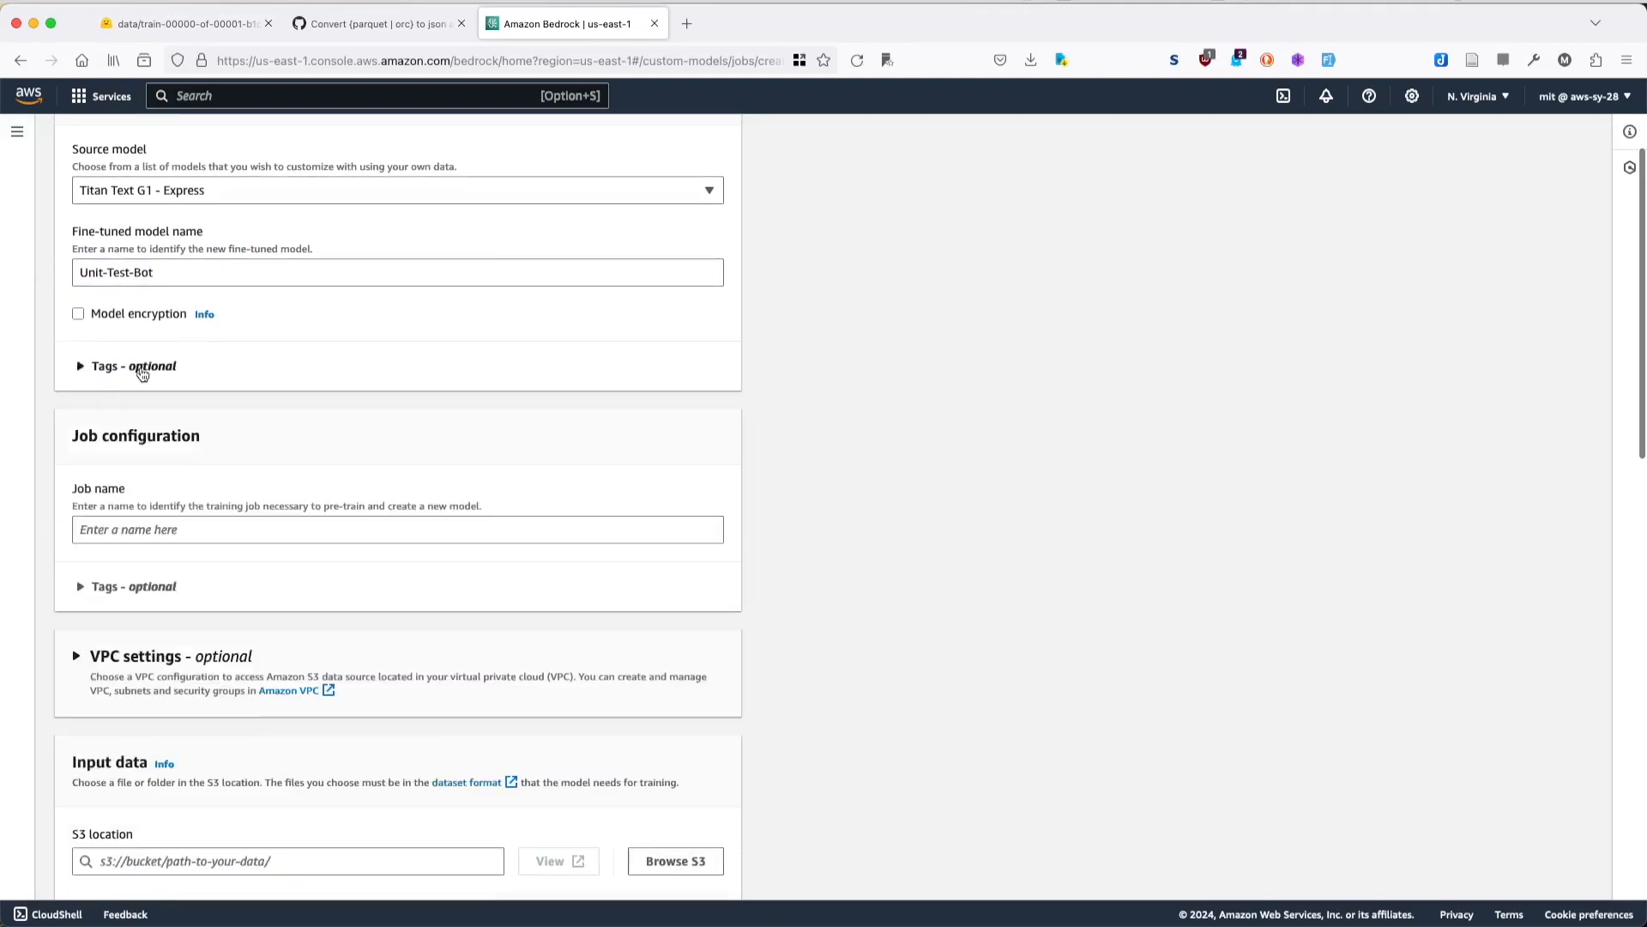
{"action": "left_click", "coordinate": [130, 315]}
{"action": "left_click", "coordinate": [130, 315]}
- Enter "first batch training" as the job name in the job configuration
{"action": "left_click", "coordinate": [225, 539]}
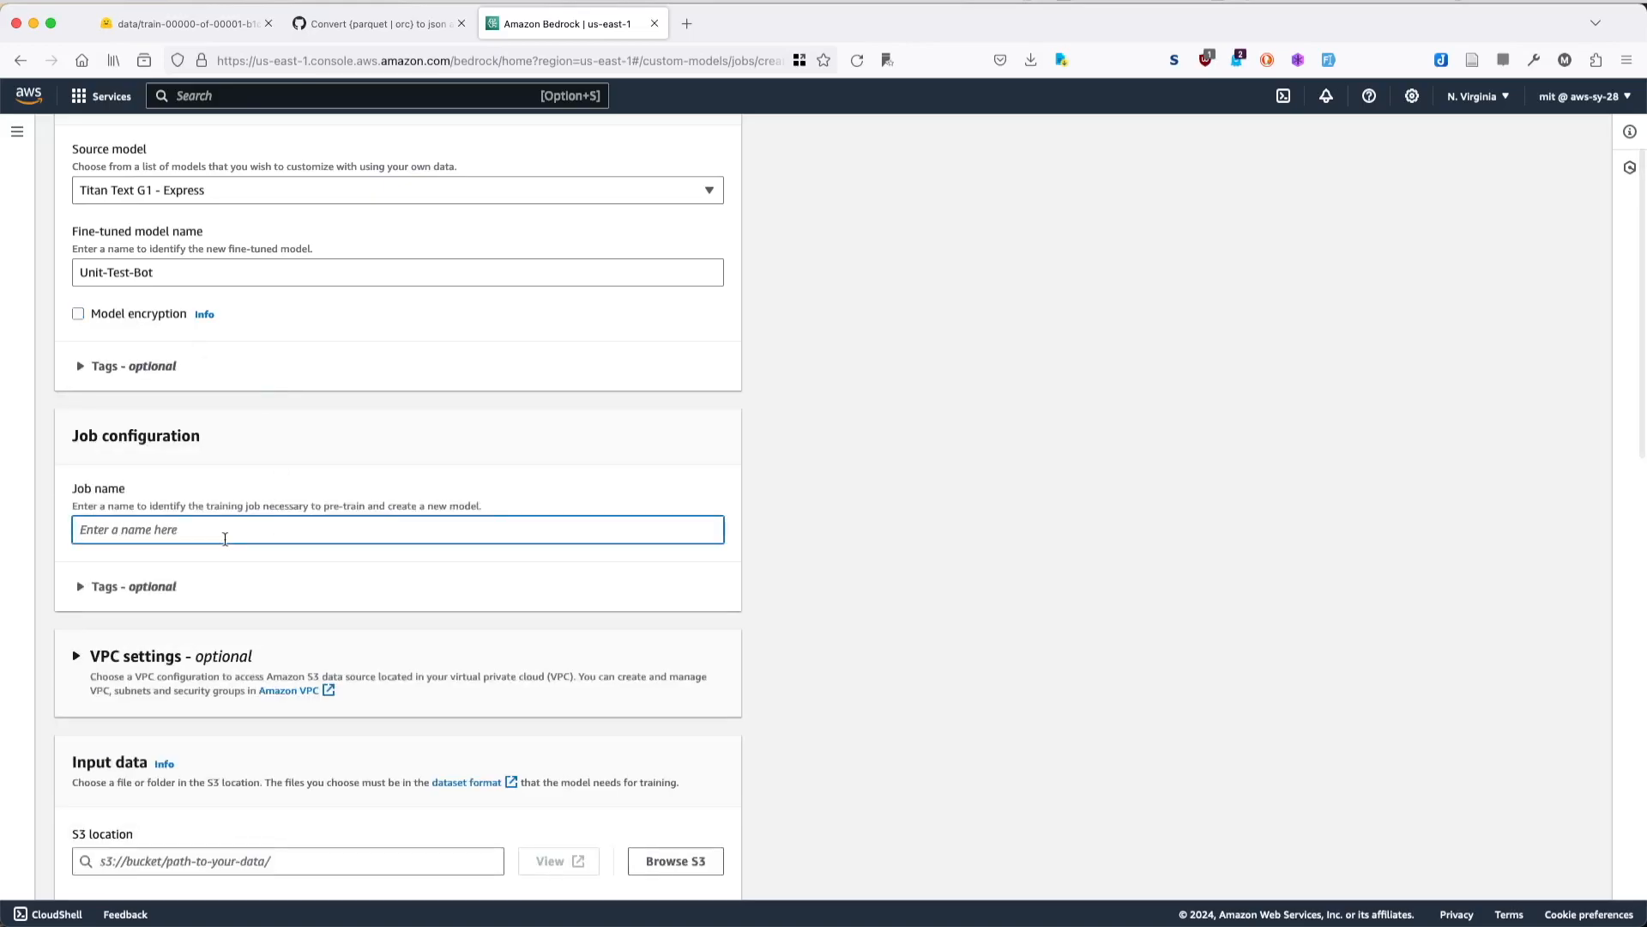
{"action": "type", "text": "first batch training"}
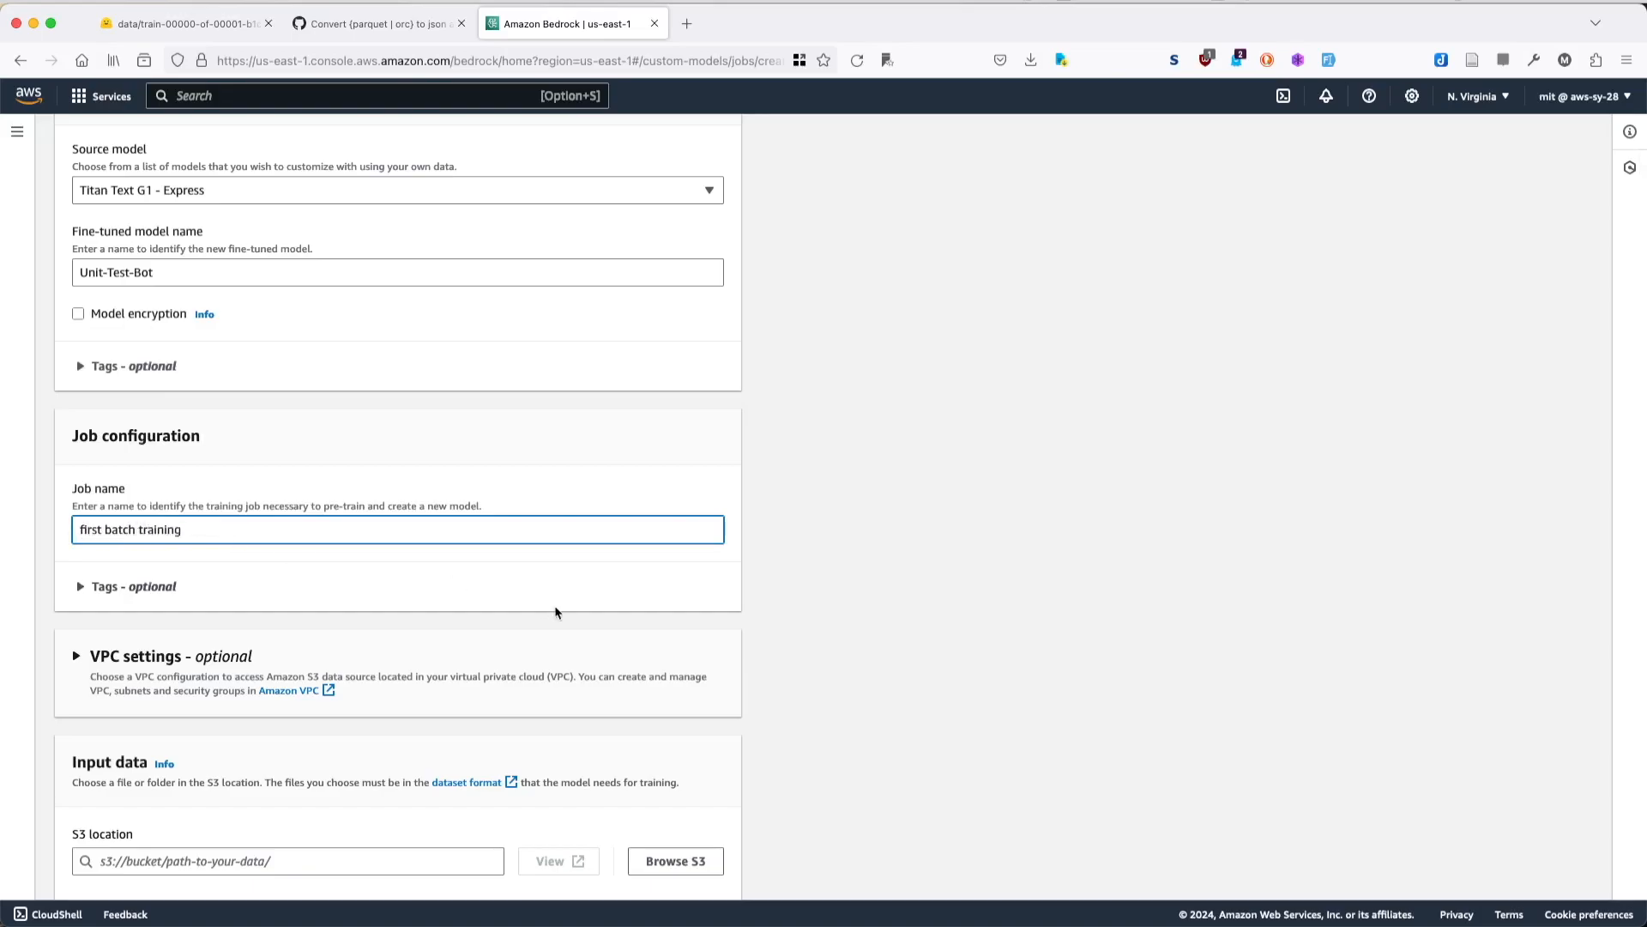
- Examine the input data, hyperparameters, output data and service access sections of the fine-tuning job form
{"action": "scroll", "coordinate": [556, 611], "scroll_direction": "down", "scroll_amount": 3}
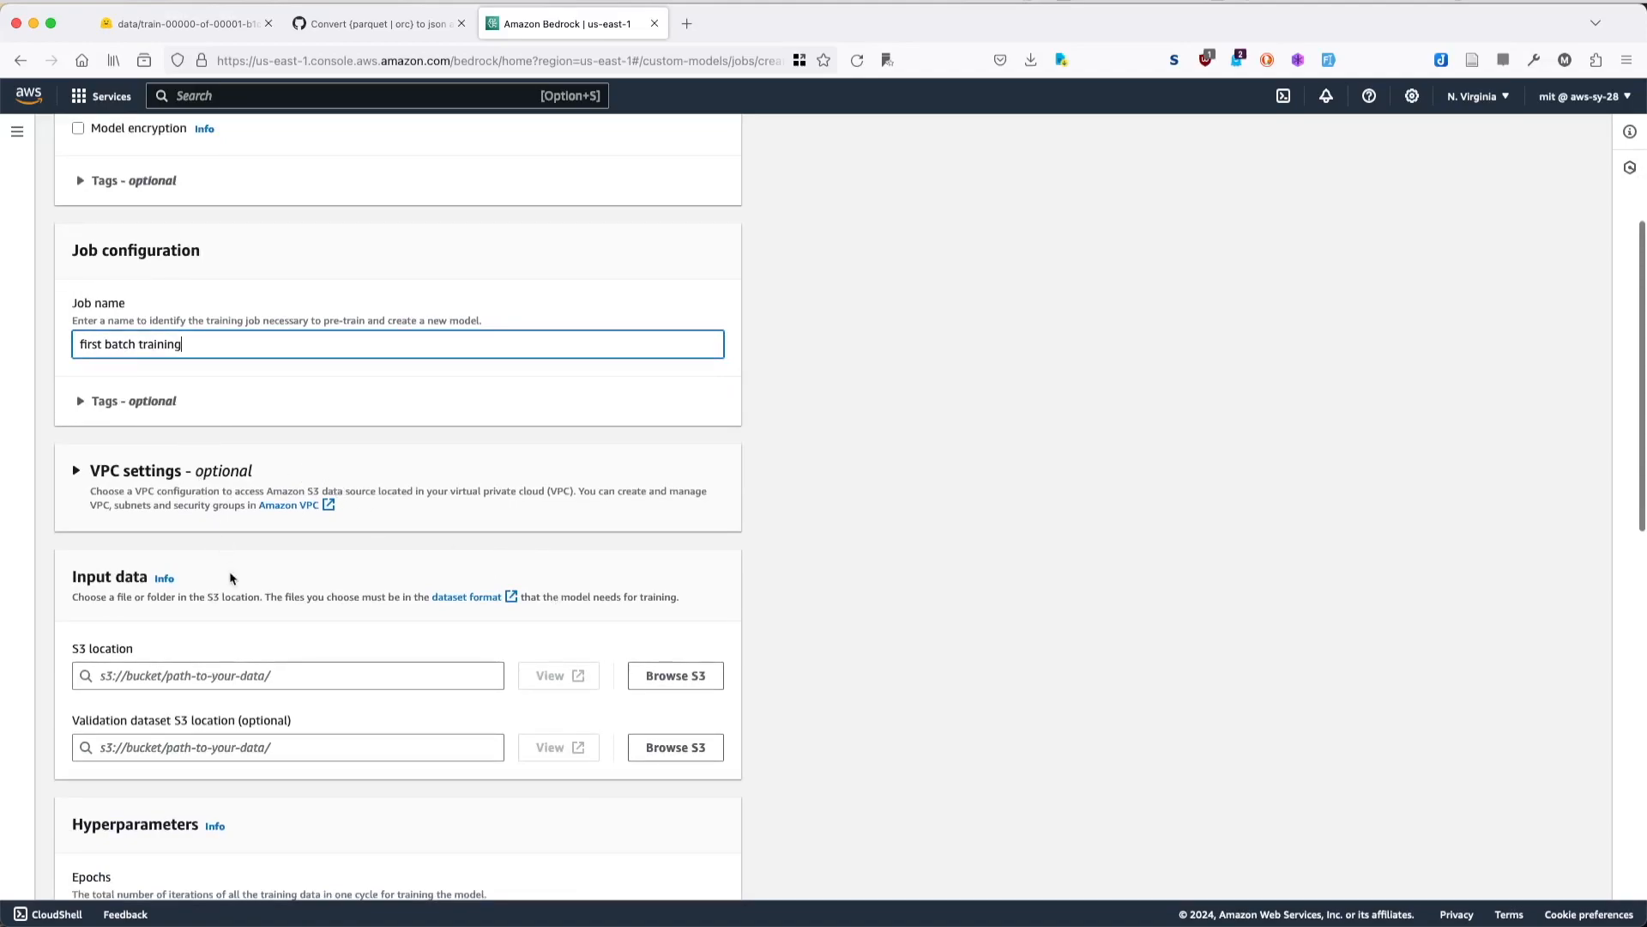
{"action": "scroll", "coordinate": [258, 558], "scroll_direction": "down", "scroll_amount": 2}
{"action": "scroll", "coordinate": [360, 519], "scroll_direction": "down", "scroll_amount": 1}
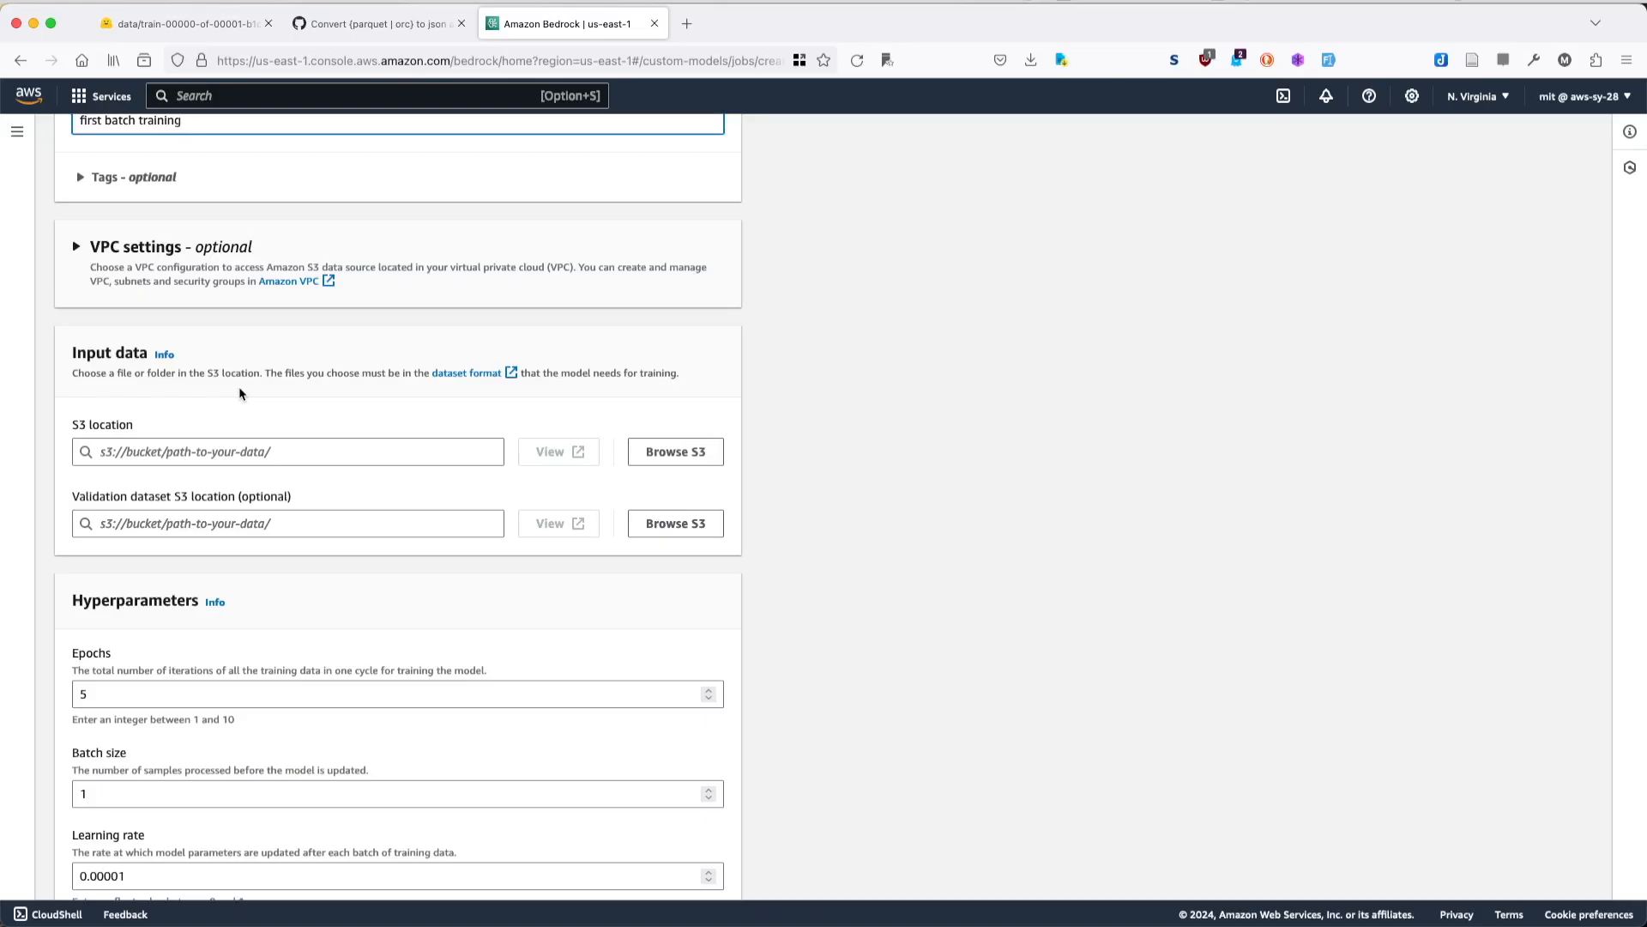
{"action": "scroll", "coordinate": [368, 761], "scroll_direction": "down", "scroll_amount": 5}
{"action": "scroll", "coordinate": [368, 761], "scroll_direction": "up", "scroll_amount": 3}
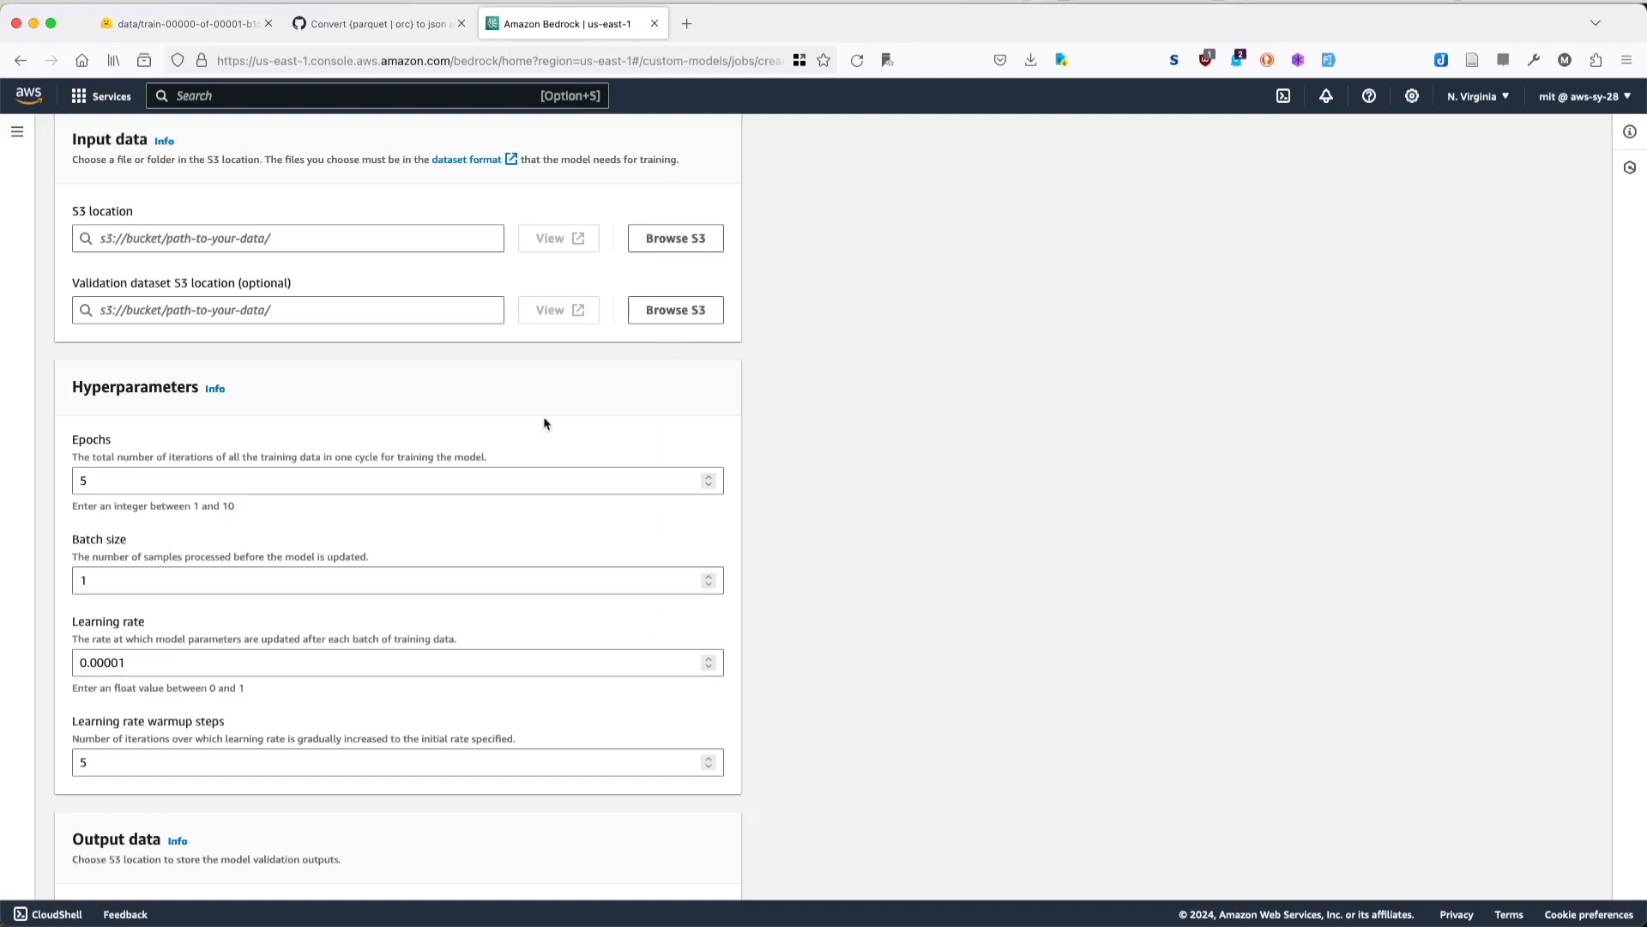
{"action": "scroll", "coordinate": [544, 423], "scroll_direction": "down", "scroll_amount": 5}
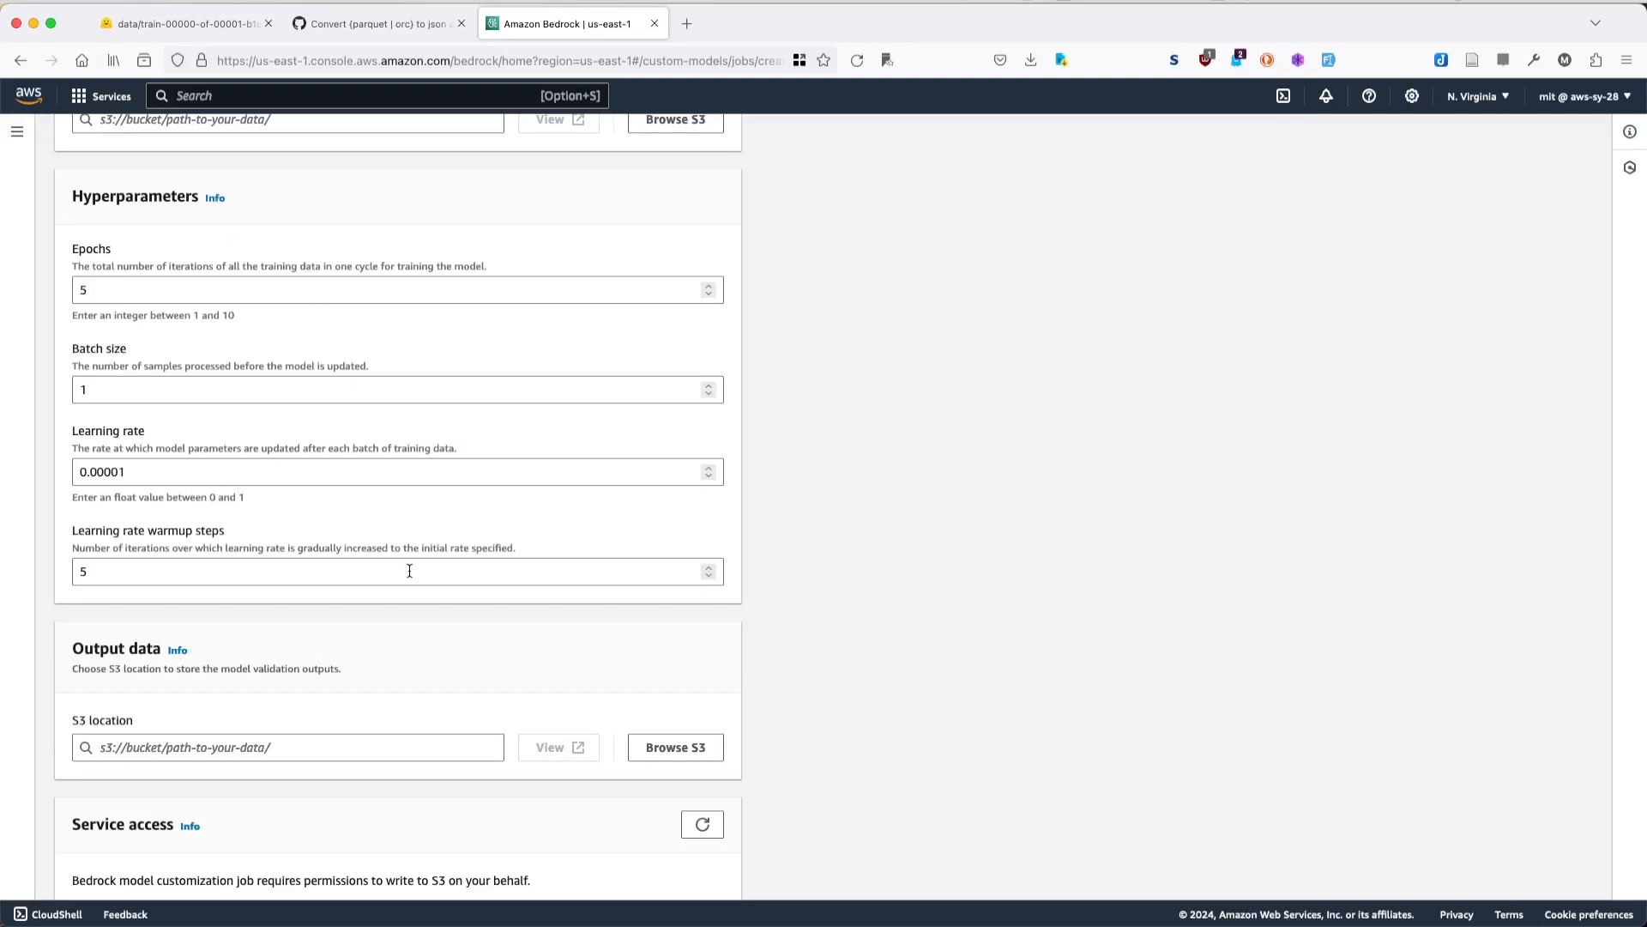
{"action": "scroll", "coordinate": [409, 570], "scroll_direction": "down", "scroll_amount": 5}
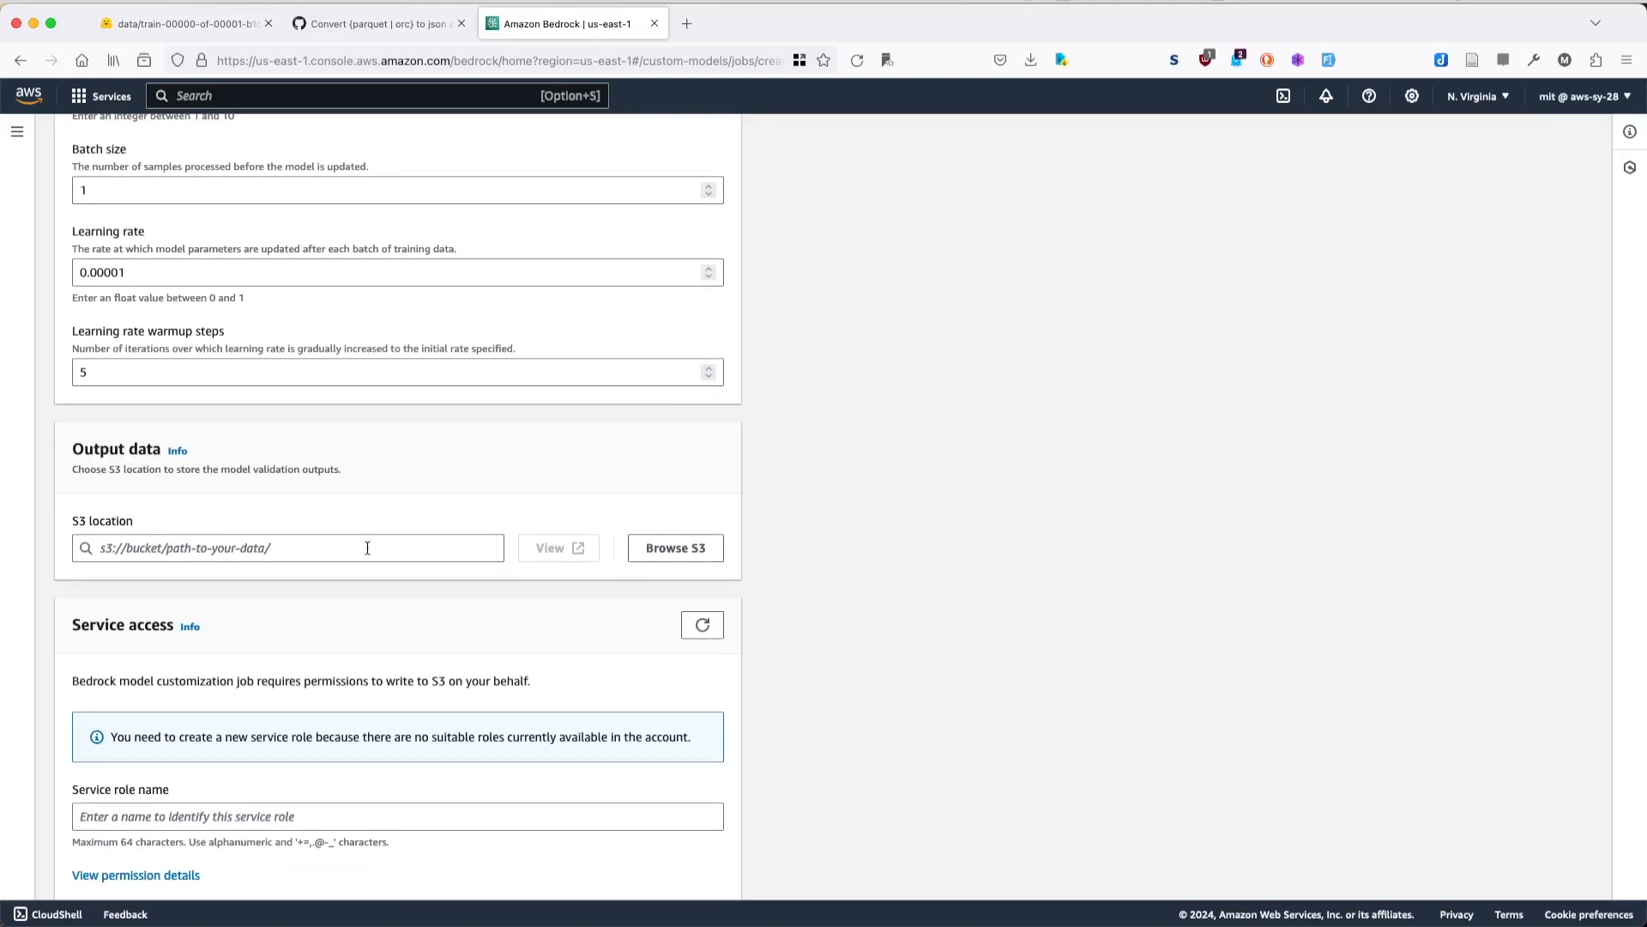
{"action": "left_click_drag", "start_coordinate": [253, 468], "coordinate": [341, 473]}
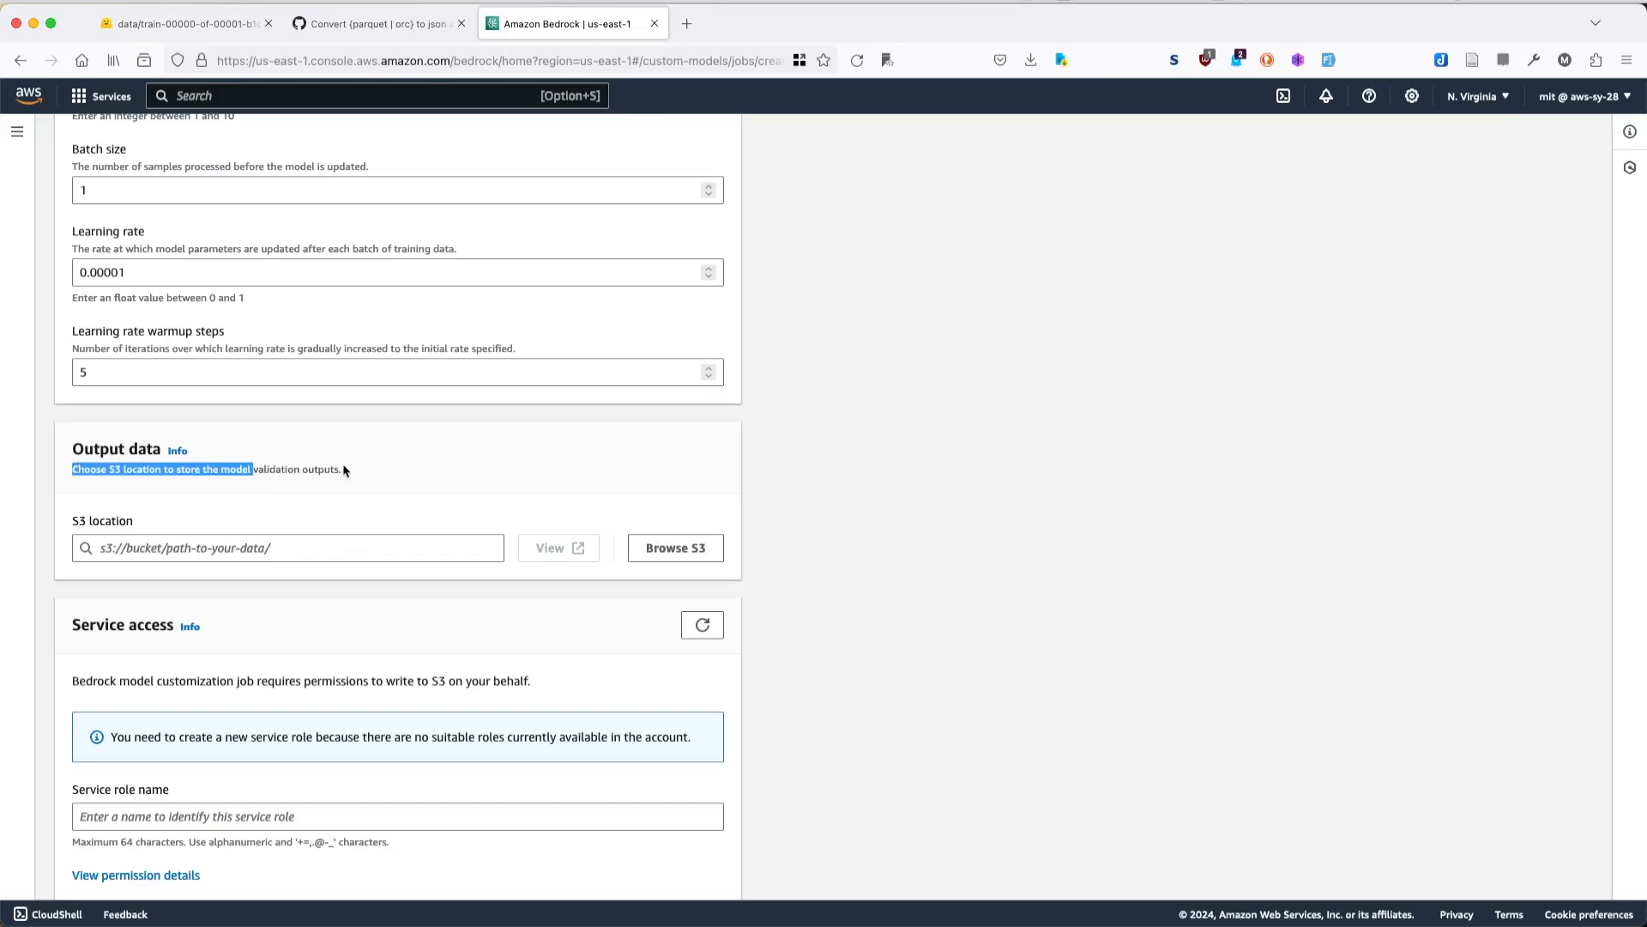
{"action": "left_click", "coordinate": [342, 466]}
{"action": "scroll", "coordinate": [345, 465], "scroll_direction": "down", "scroll_amount": 4}
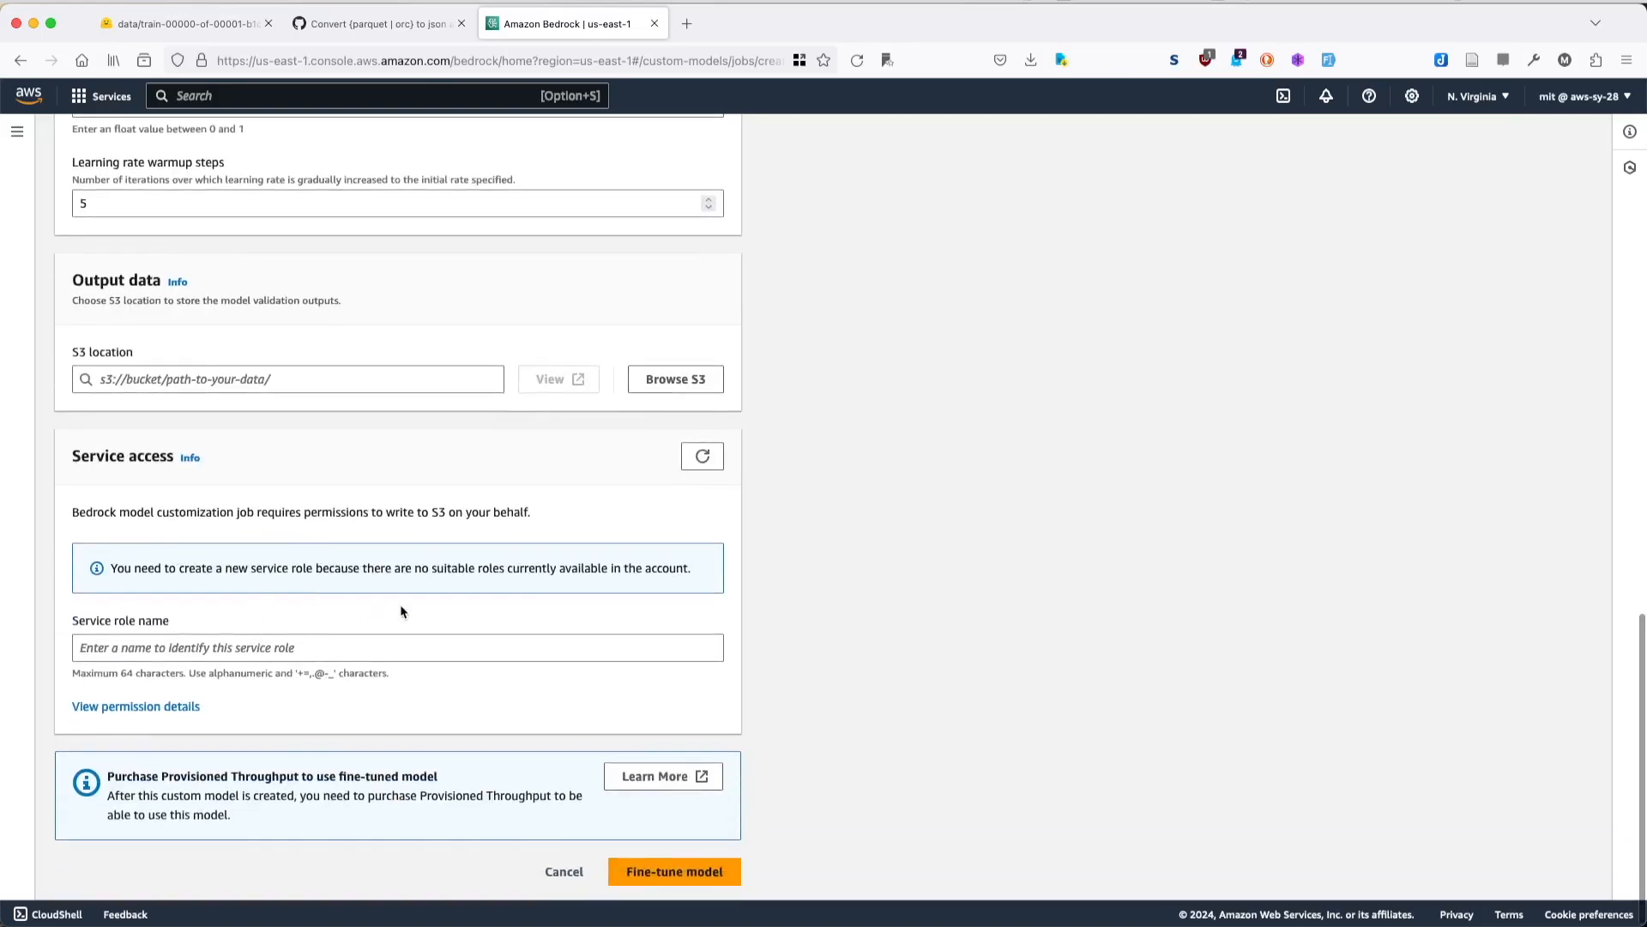
- Set the service role name for the fine-tuning job to s3-visit
{"action": "left_click", "coordinate": [144, 642]}
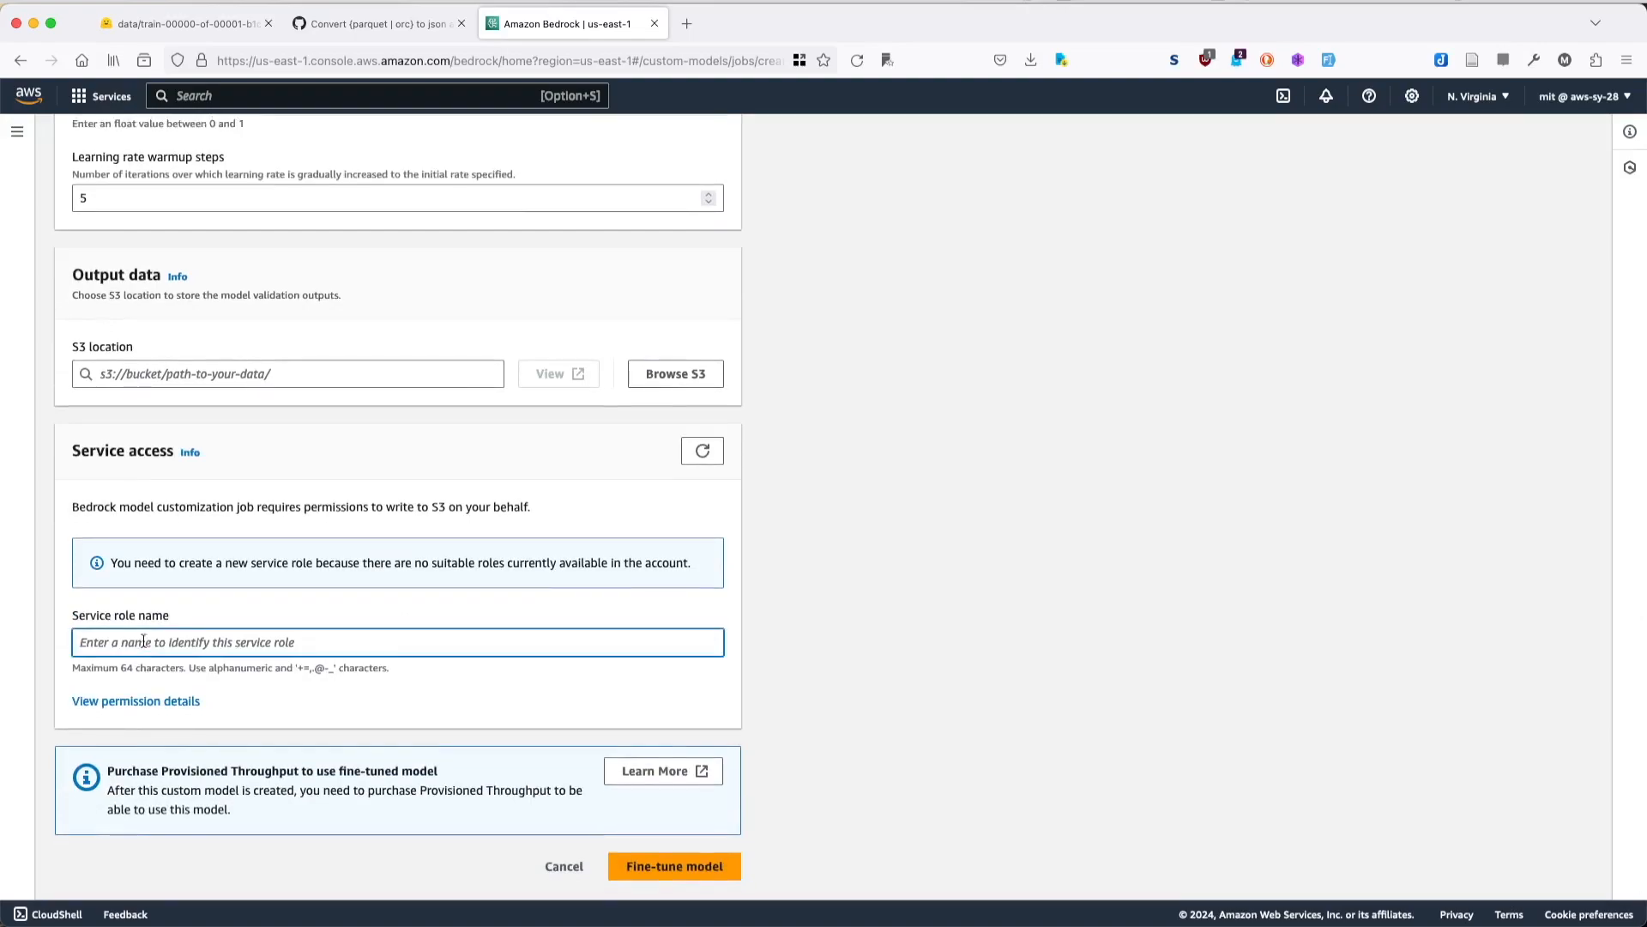
{"action": "type", "text": "s3"}
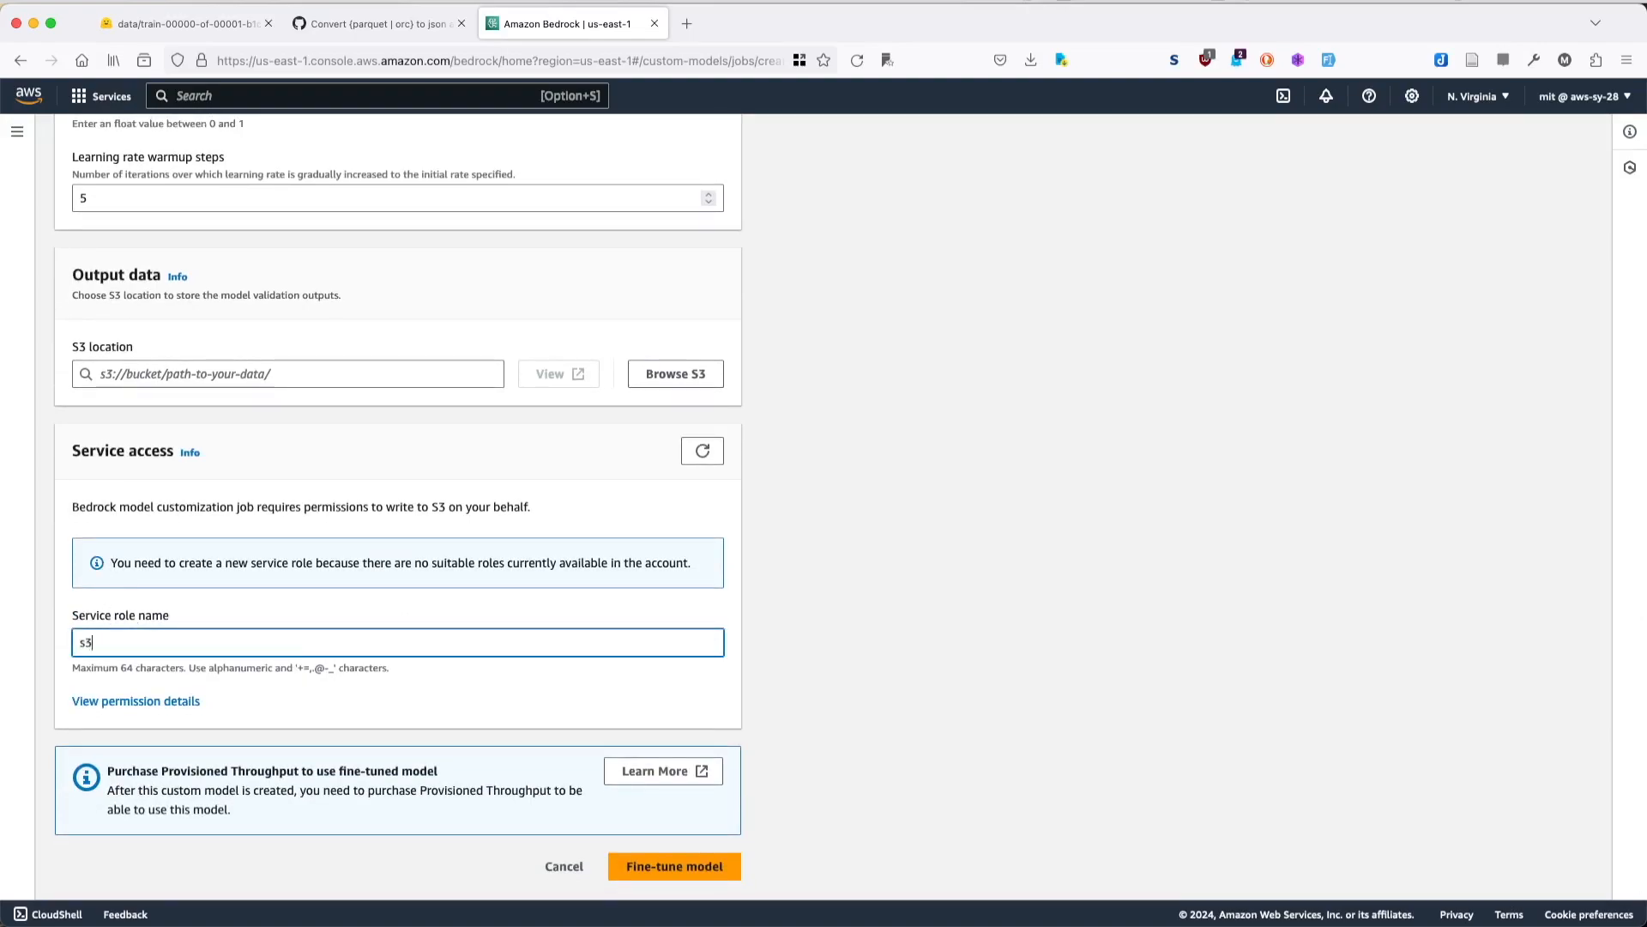
{"action": "type", "text": "-visit"}
{"action": "left_click", "coordinate": [271, 701]}
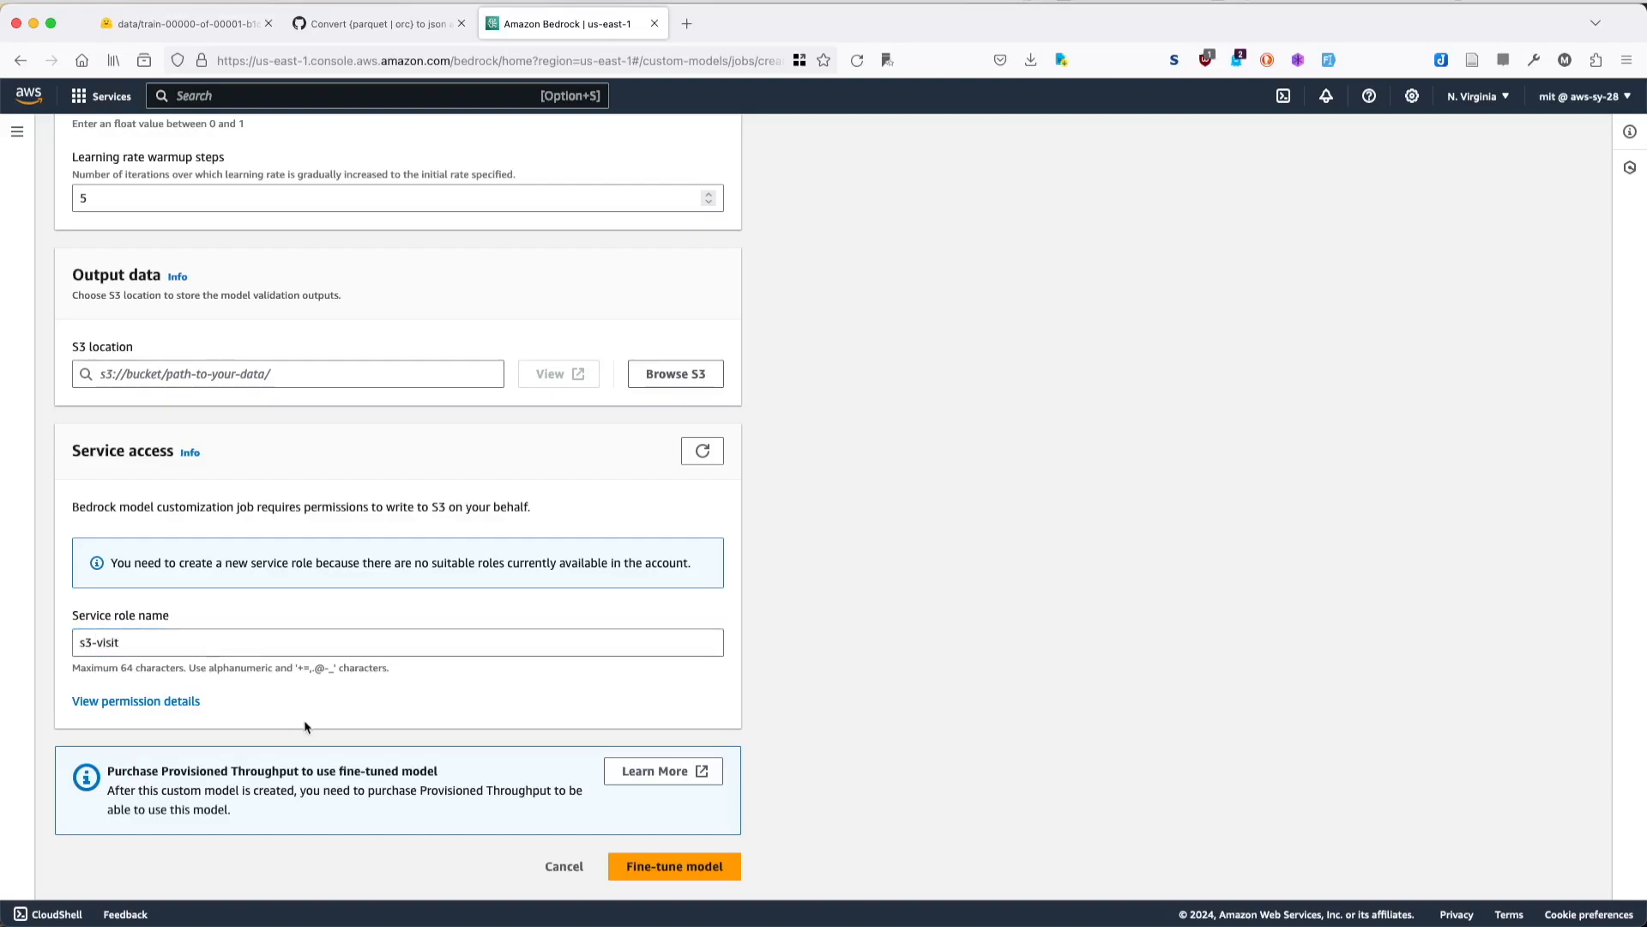
{"action": "scroll", "coordinate": [416, 673], "scroll_direction": "up", "scroll_amount": 1}
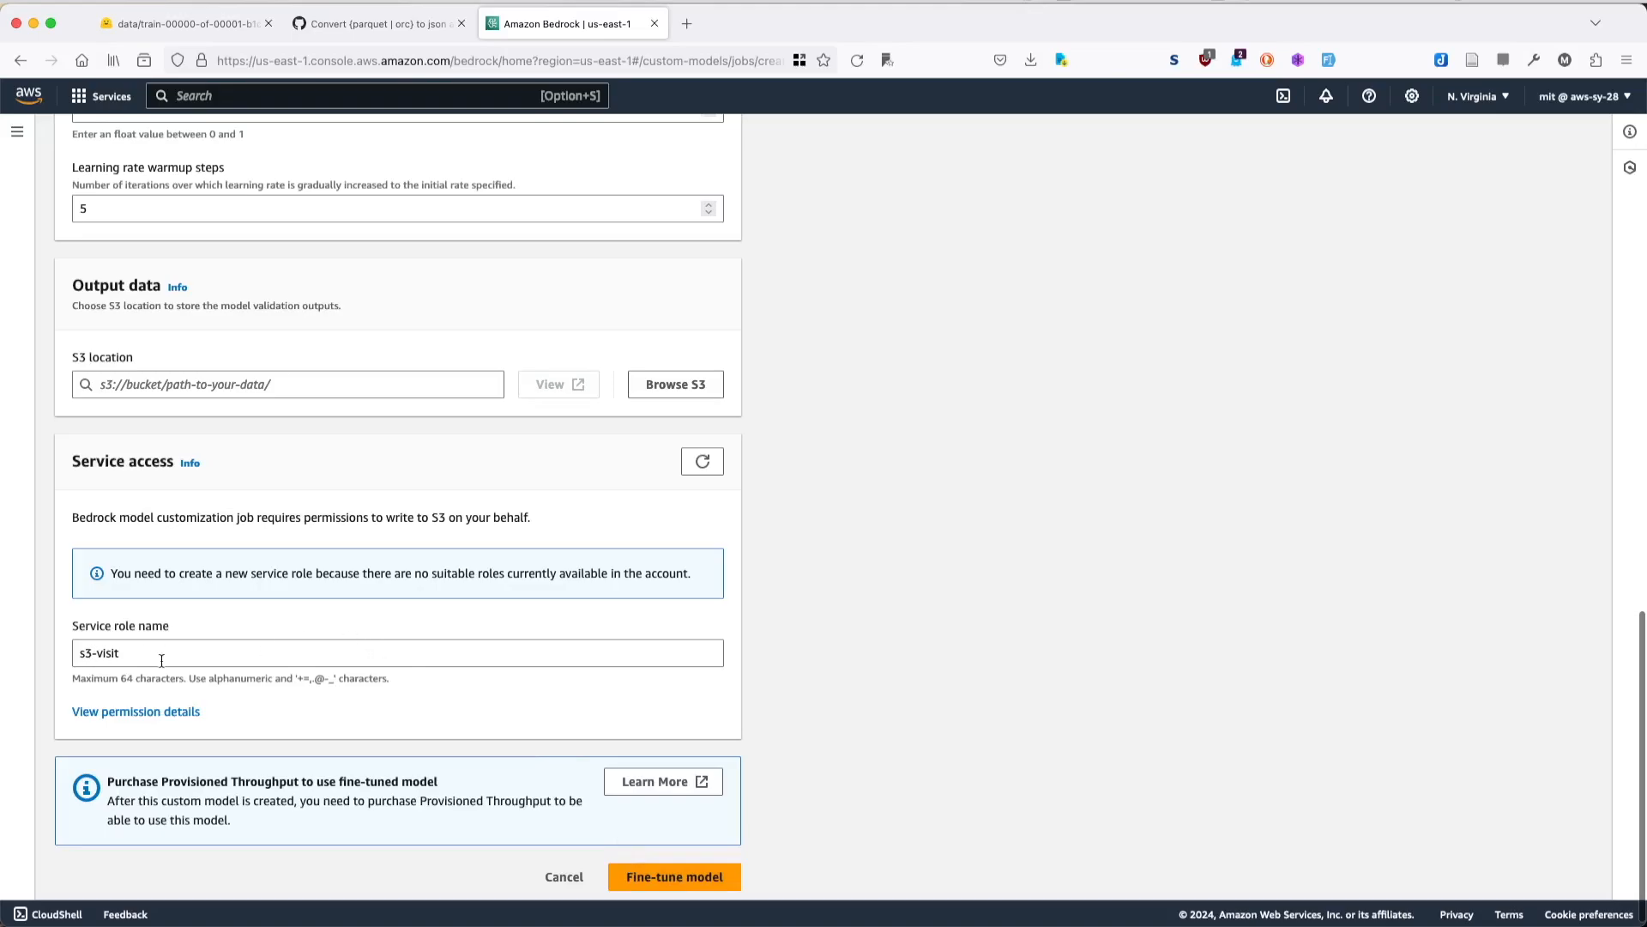
{"action": "scroll", "coordinate": [161, 660], "scroll_direction": "up", "scroll_amount": 10}
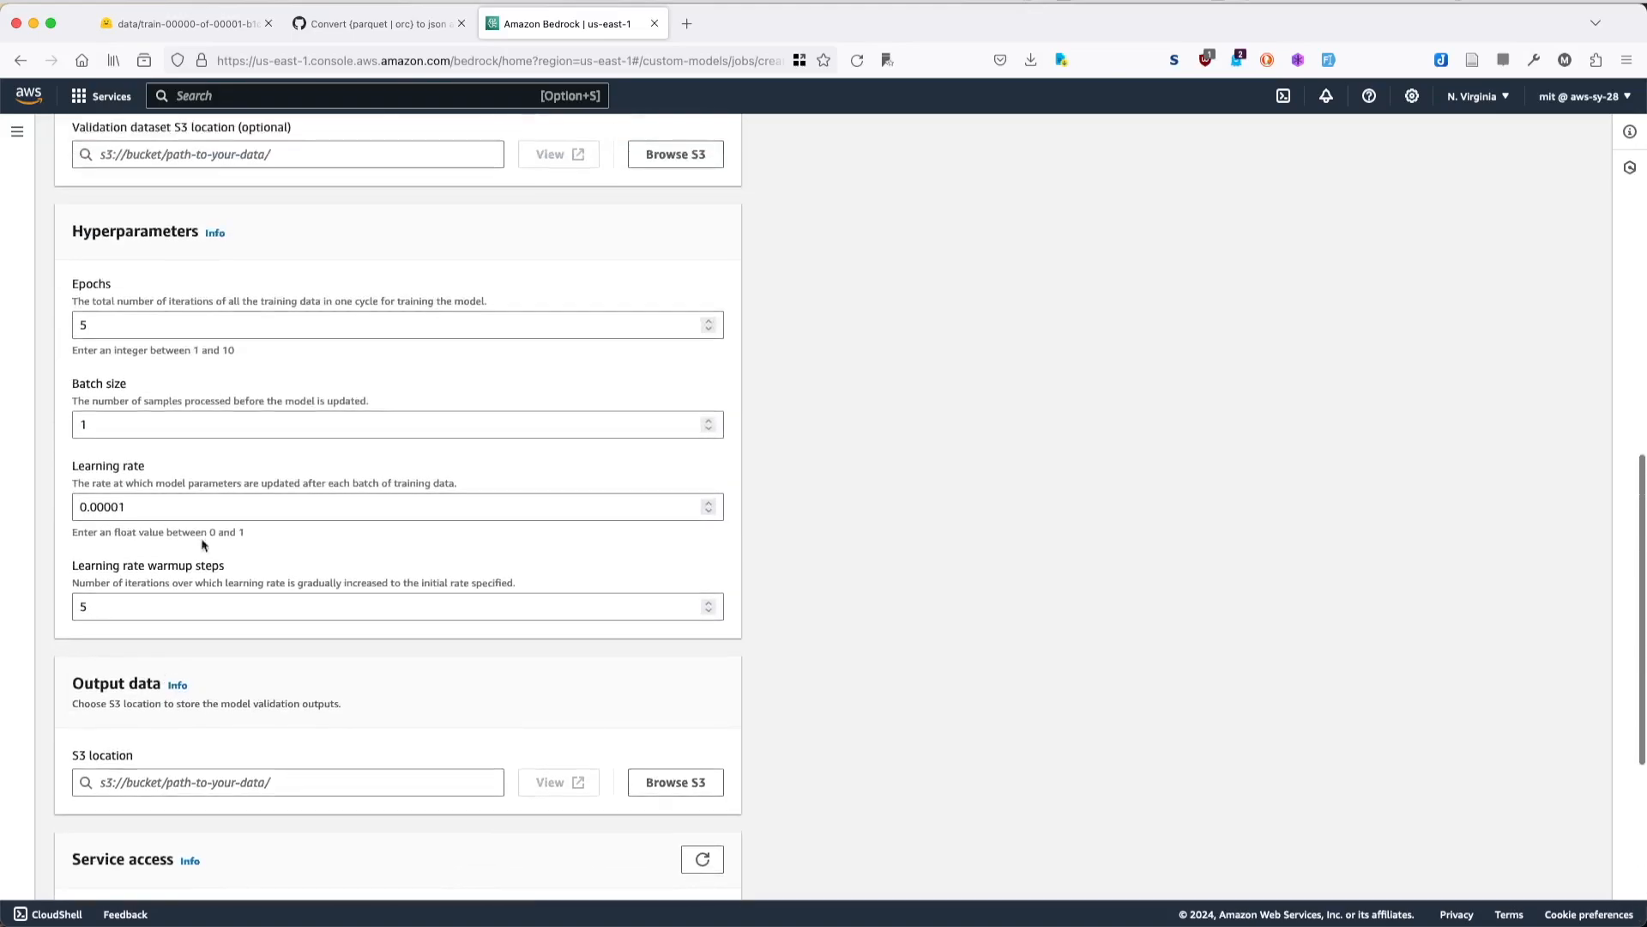
{"action": "scroll", "coordinate": [317, 366], "scroll_direction": "up", "scroll_amount": 1}
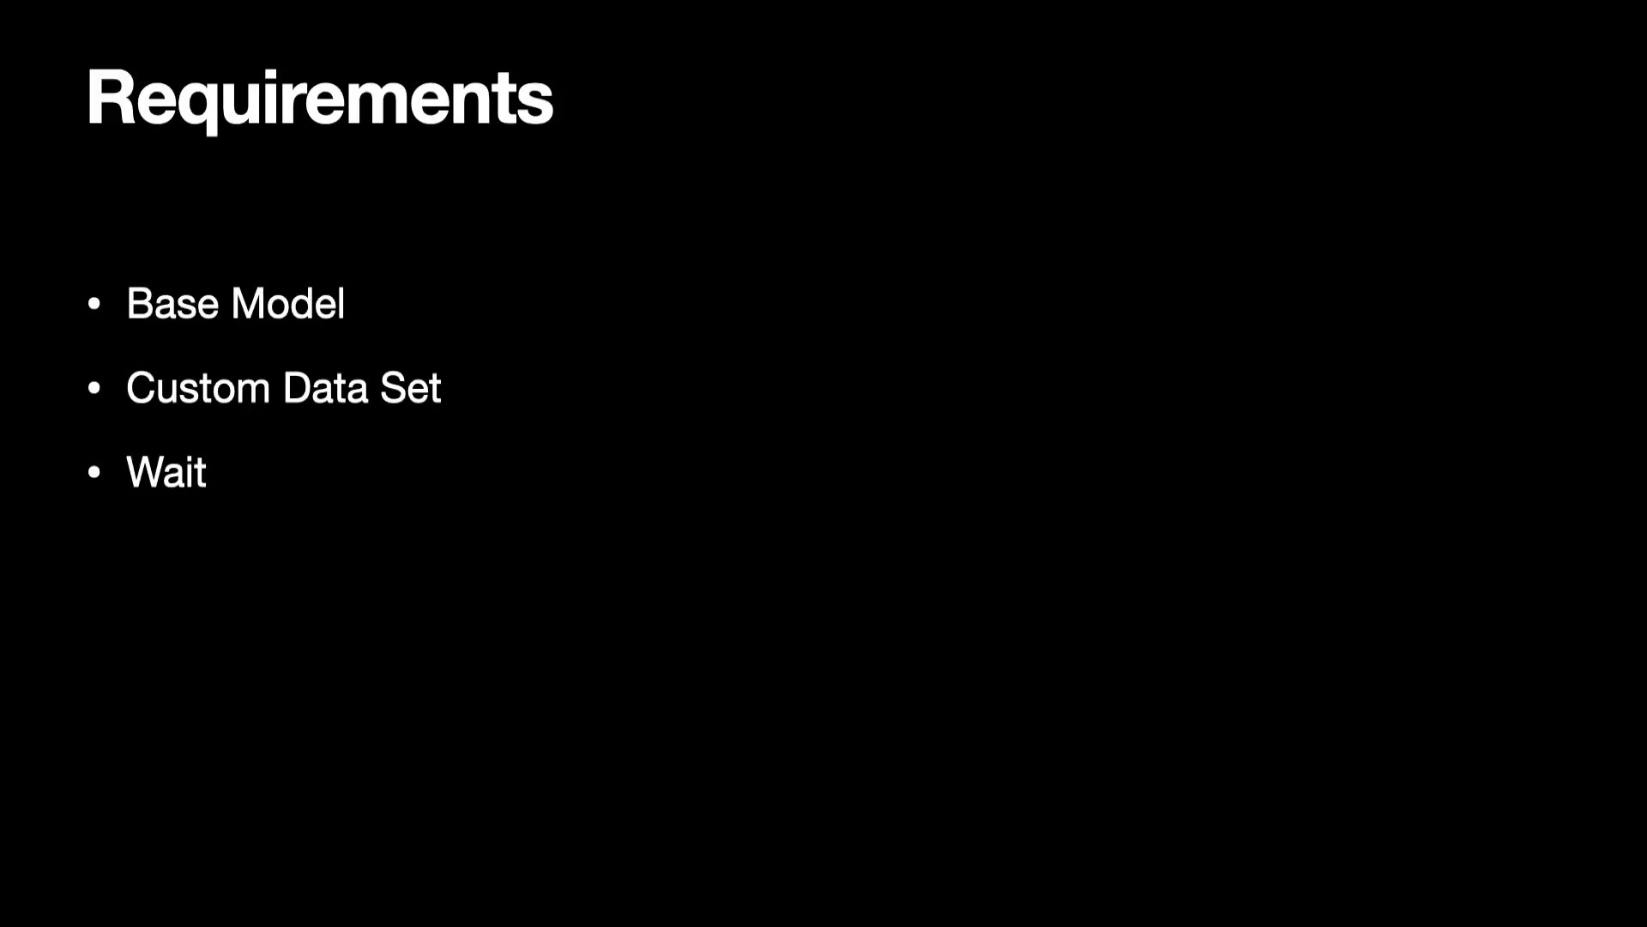
- Exit the slide show at the Prepare Data Set slide and switch to the Hugging Face parquet file page in Firefox
{"action": "key", "text": "Right"}
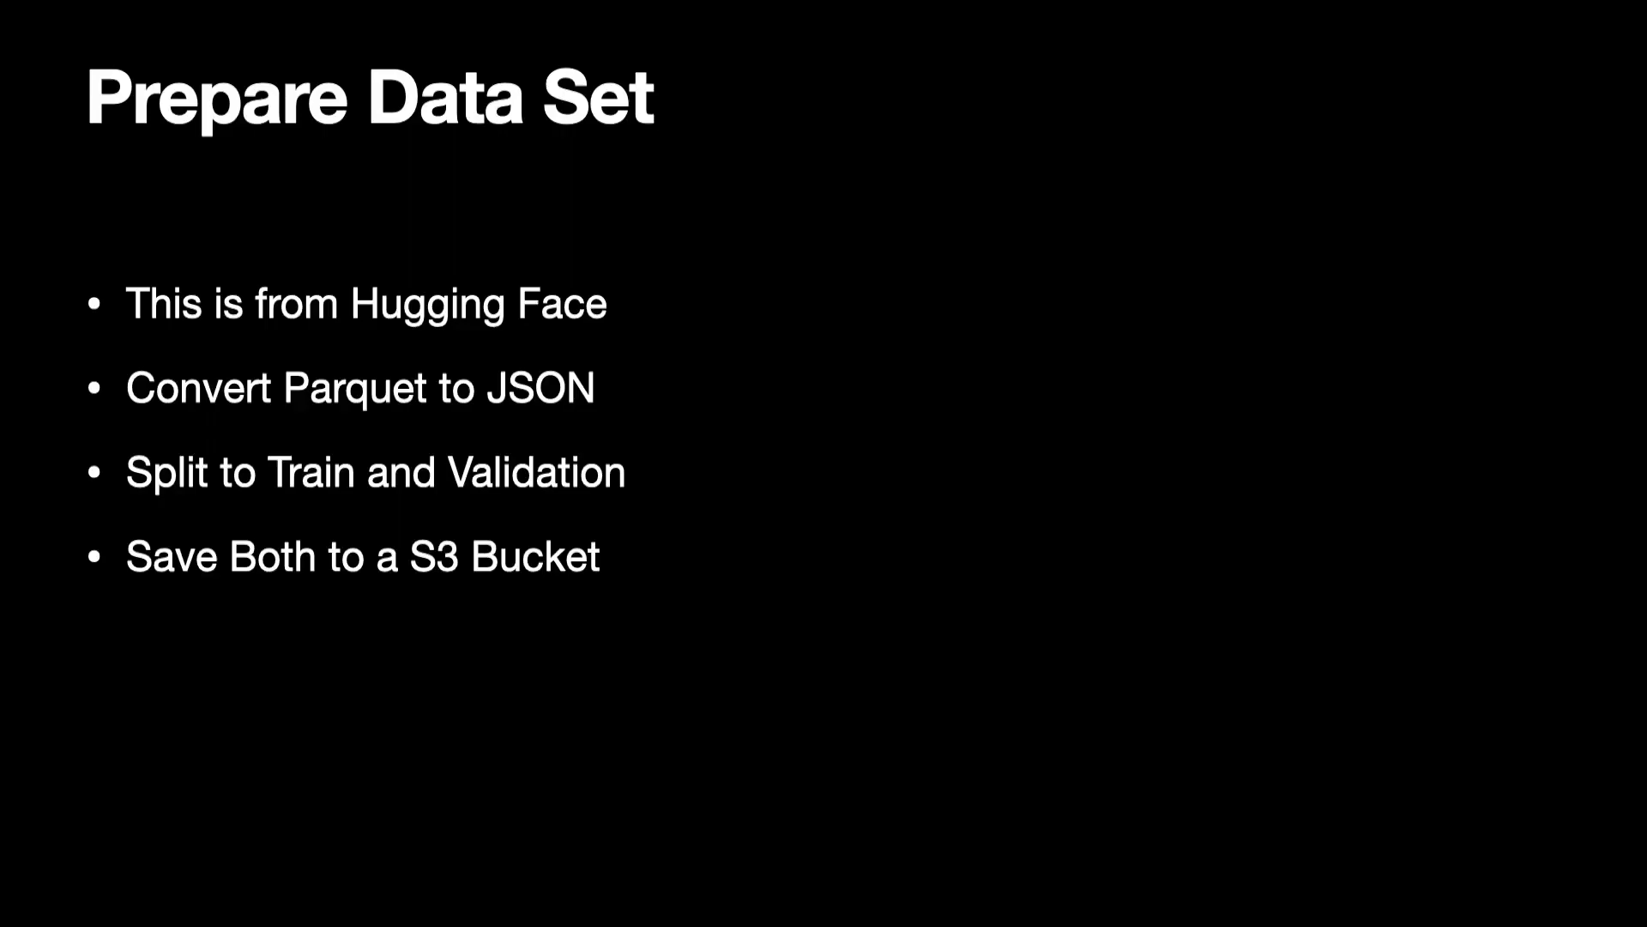
{"action": "key", "text": "Escape"}
{"action": "mouse_move", "coordinate": [948, 900]}
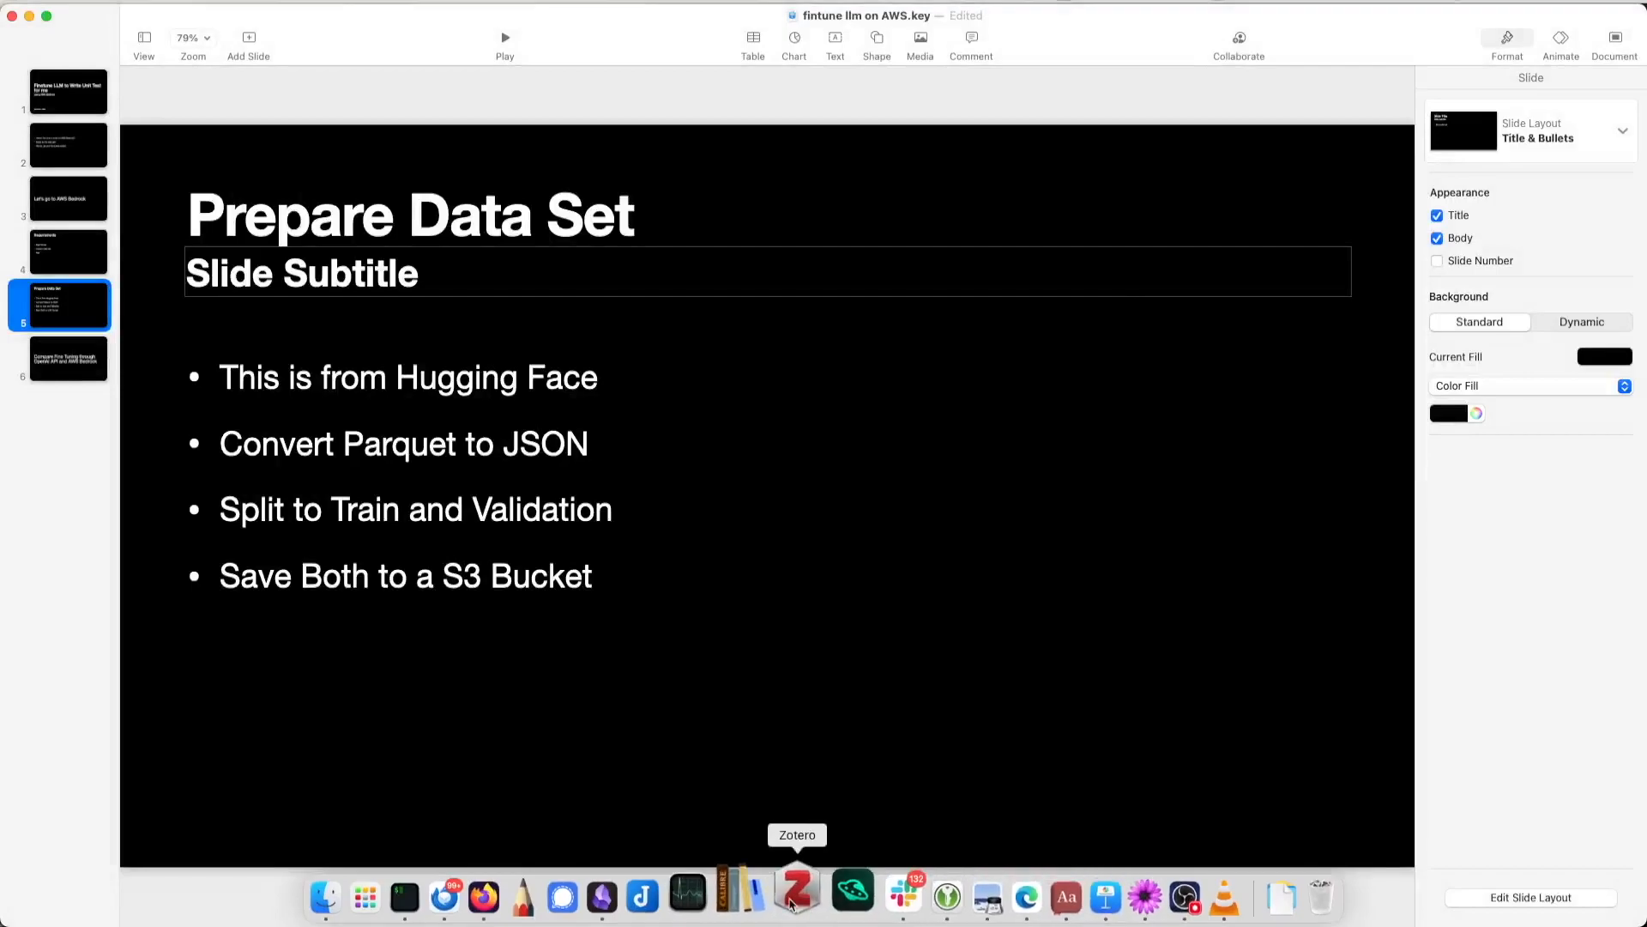
{"action": "left_click", "coordinate": [484, 897]}
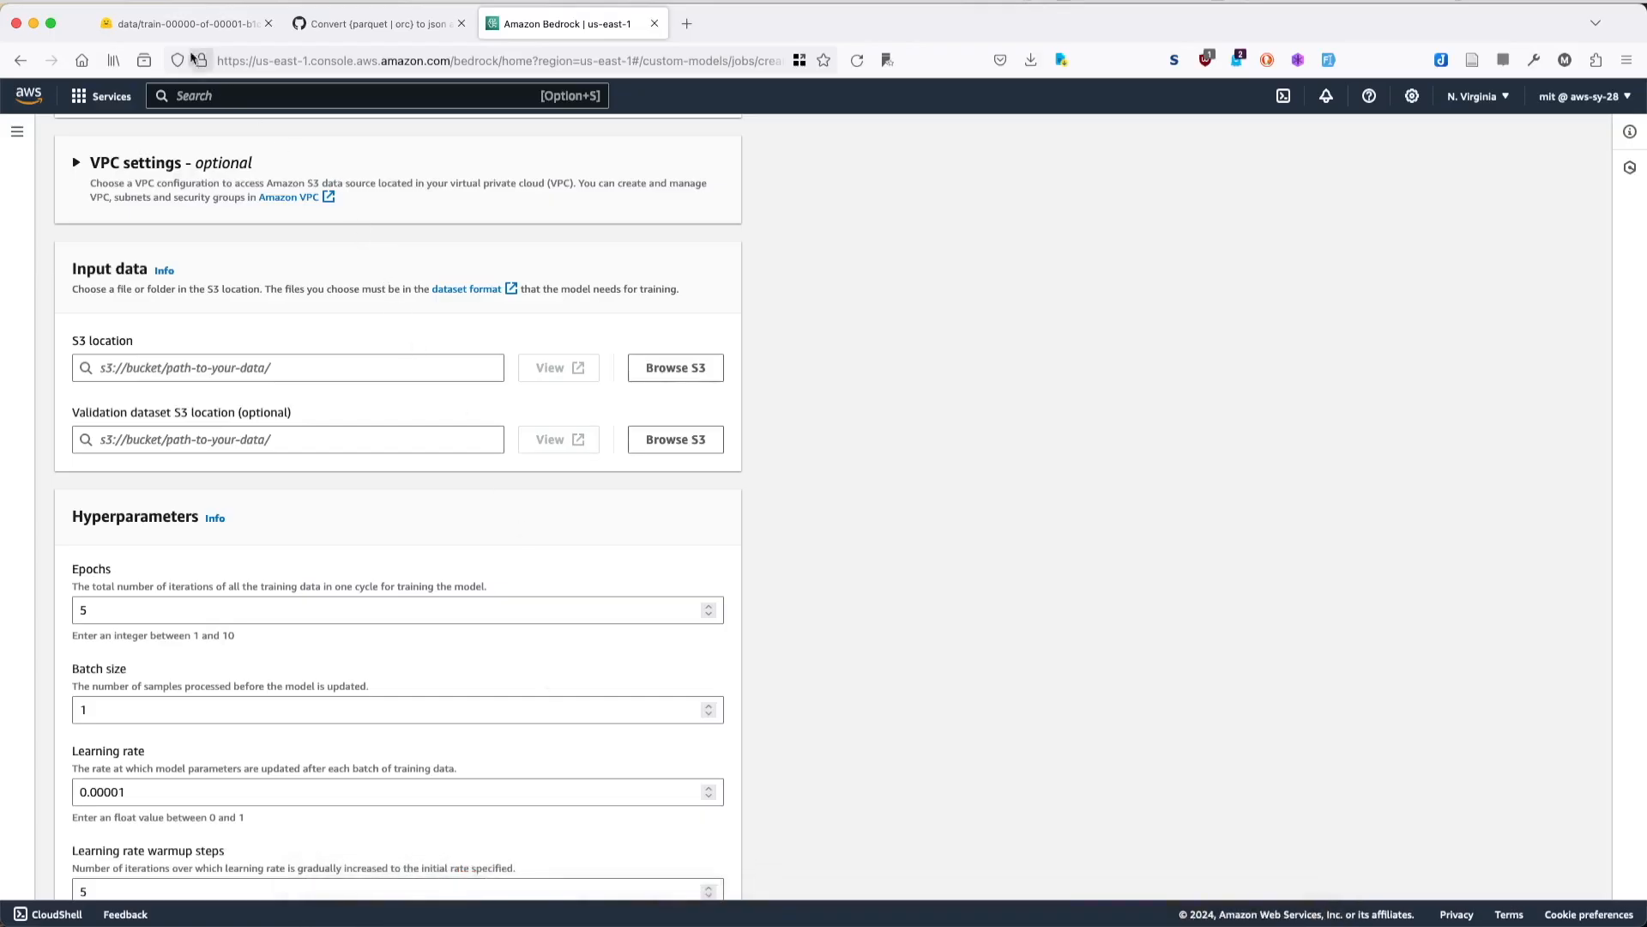
{"action": "left_click", "coordinate": [184, 24]}
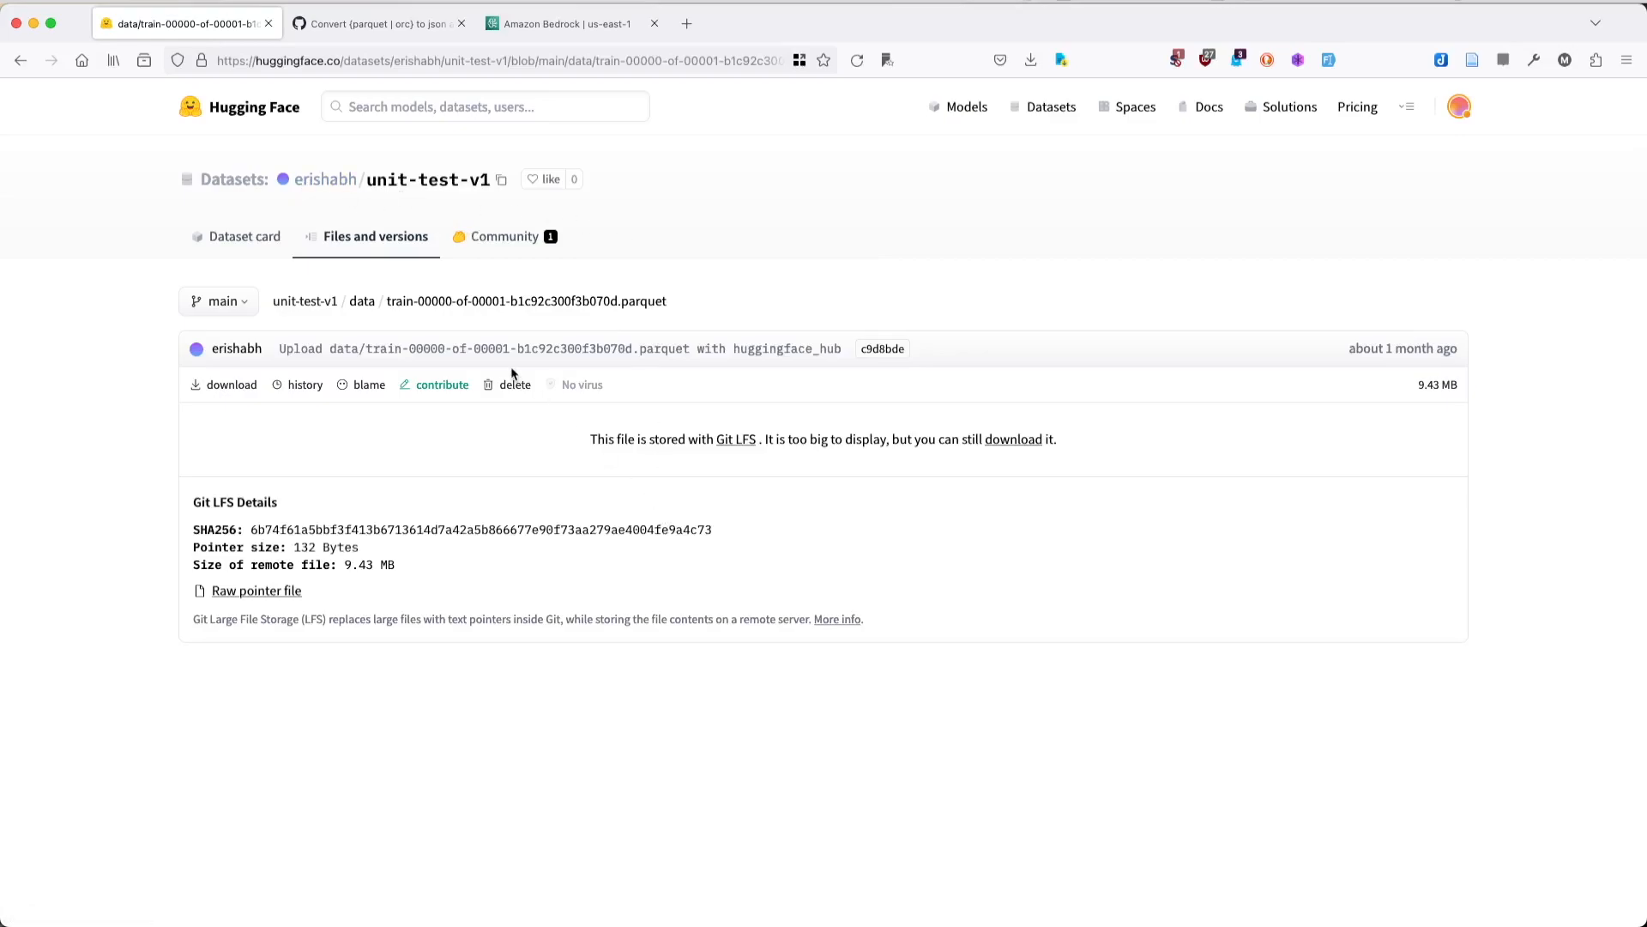
- Switch to the Keynote presentation and resize its window so it sits beside the Hugging Face page
{"action": "key", "text": "ctrl+Up"}
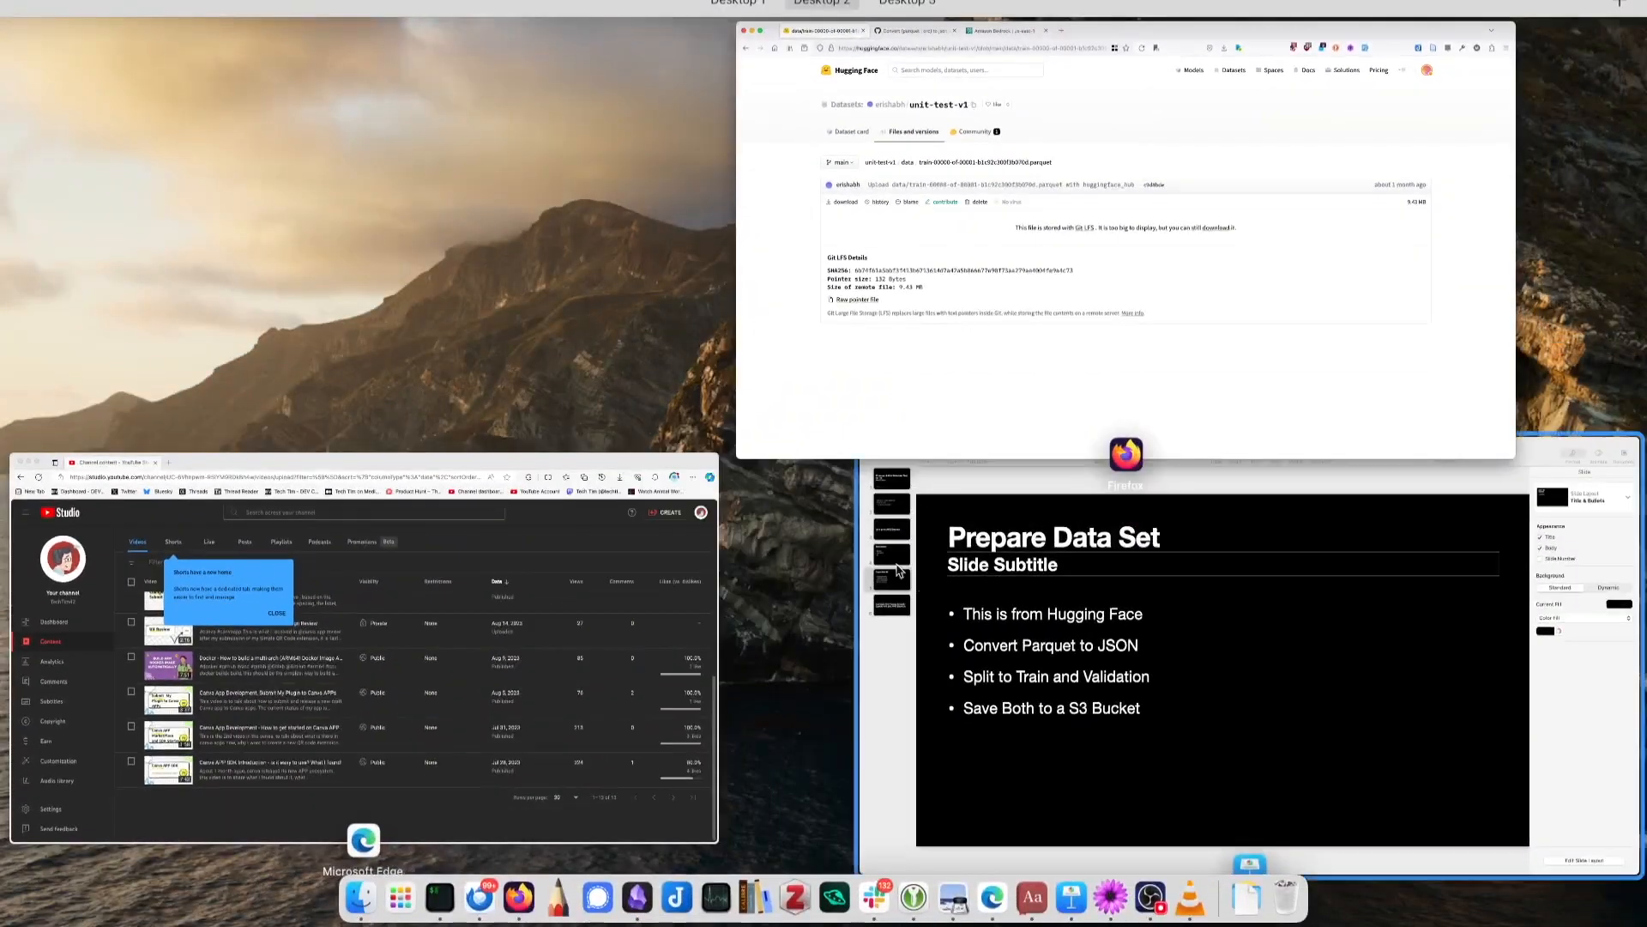
{"action": "left_click", "coordinate": [995, 675]}
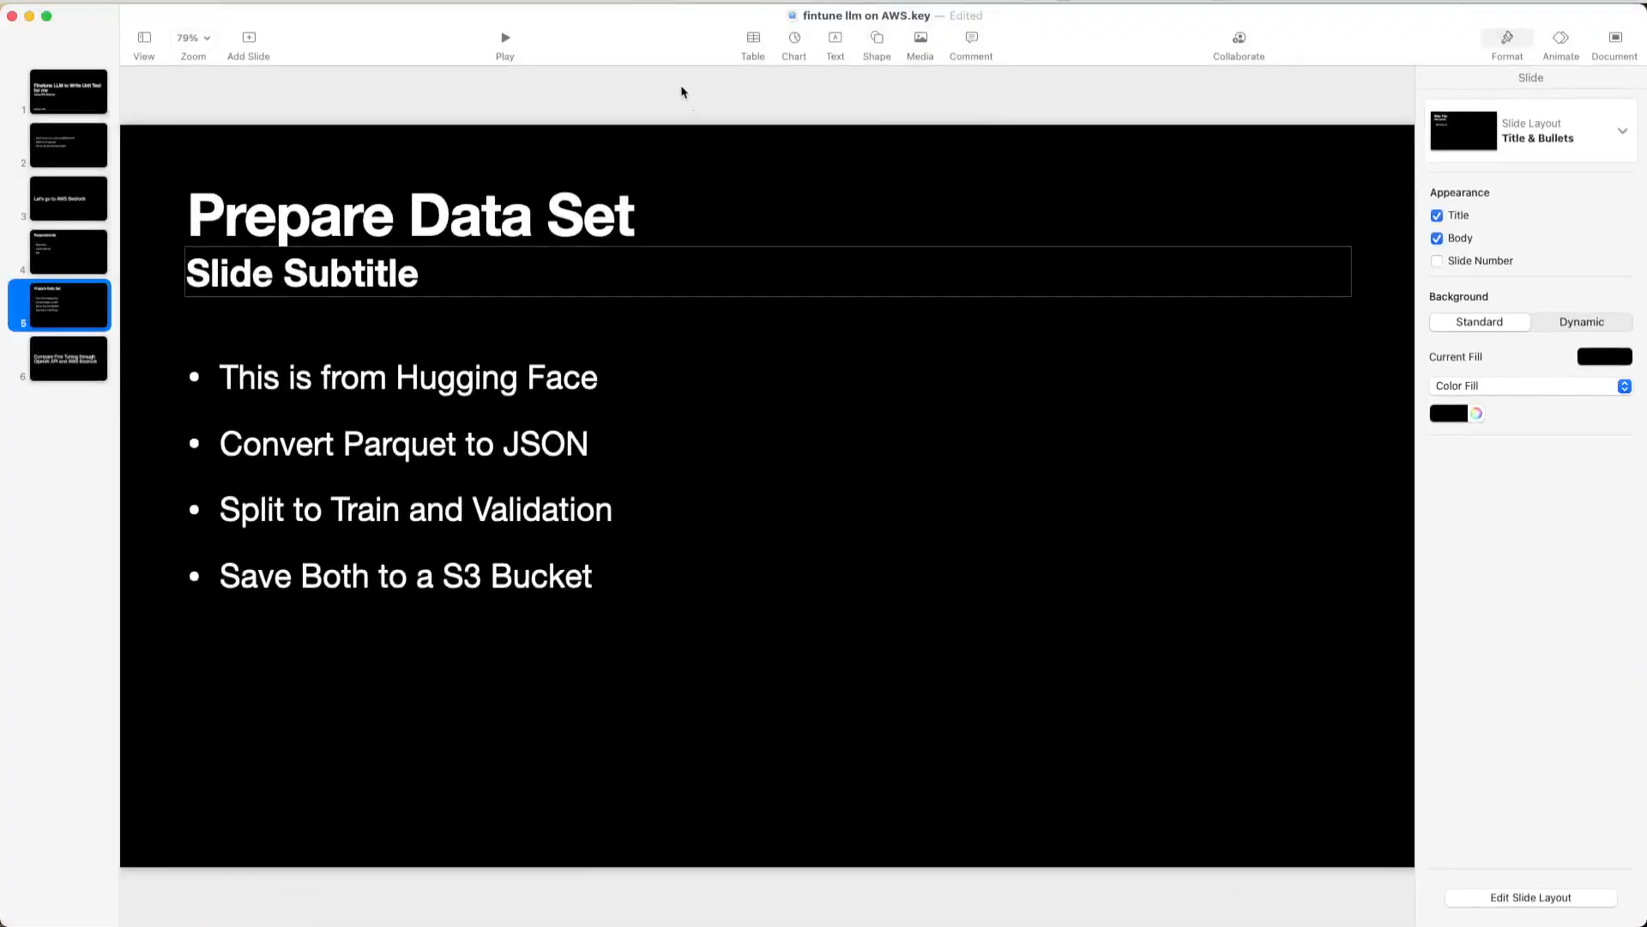
{"action": "double_click", "coordinate": [631, 26]}
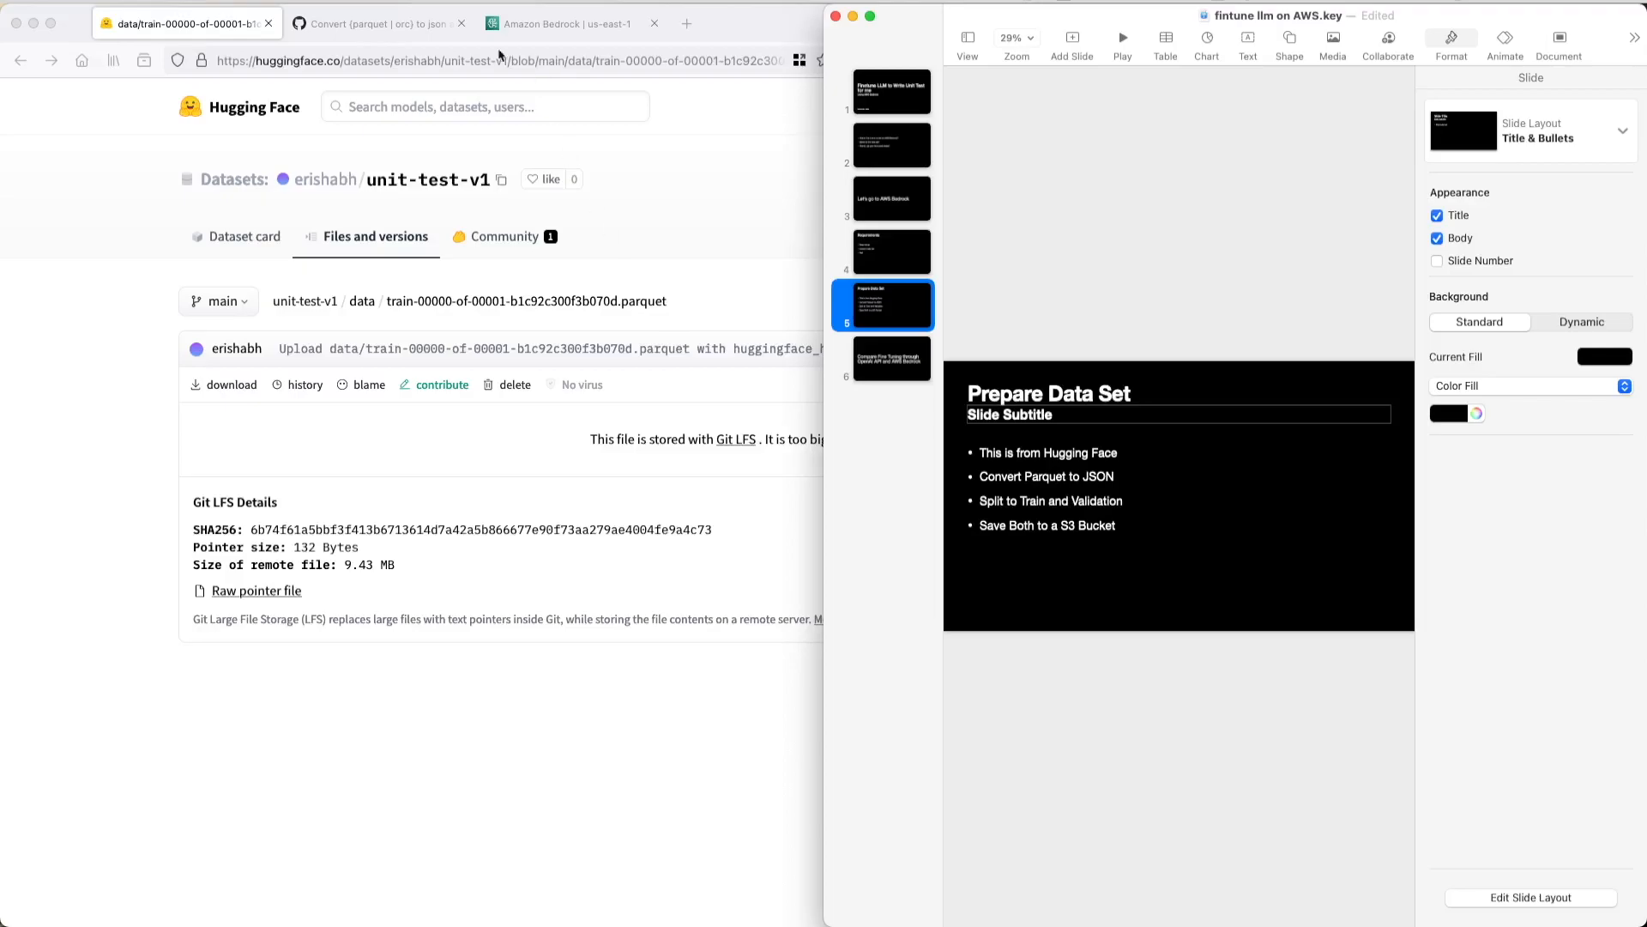
- Move the Amazon Bedrock tab before the converter gist tab and open the input data's dataset format documentation in a new tab
{"action": "left_click", "coordinate": [336, 23]}
{"action": "left_click_drag", "start_coordinate": [558, 23], "coordinate": [403, 31]}
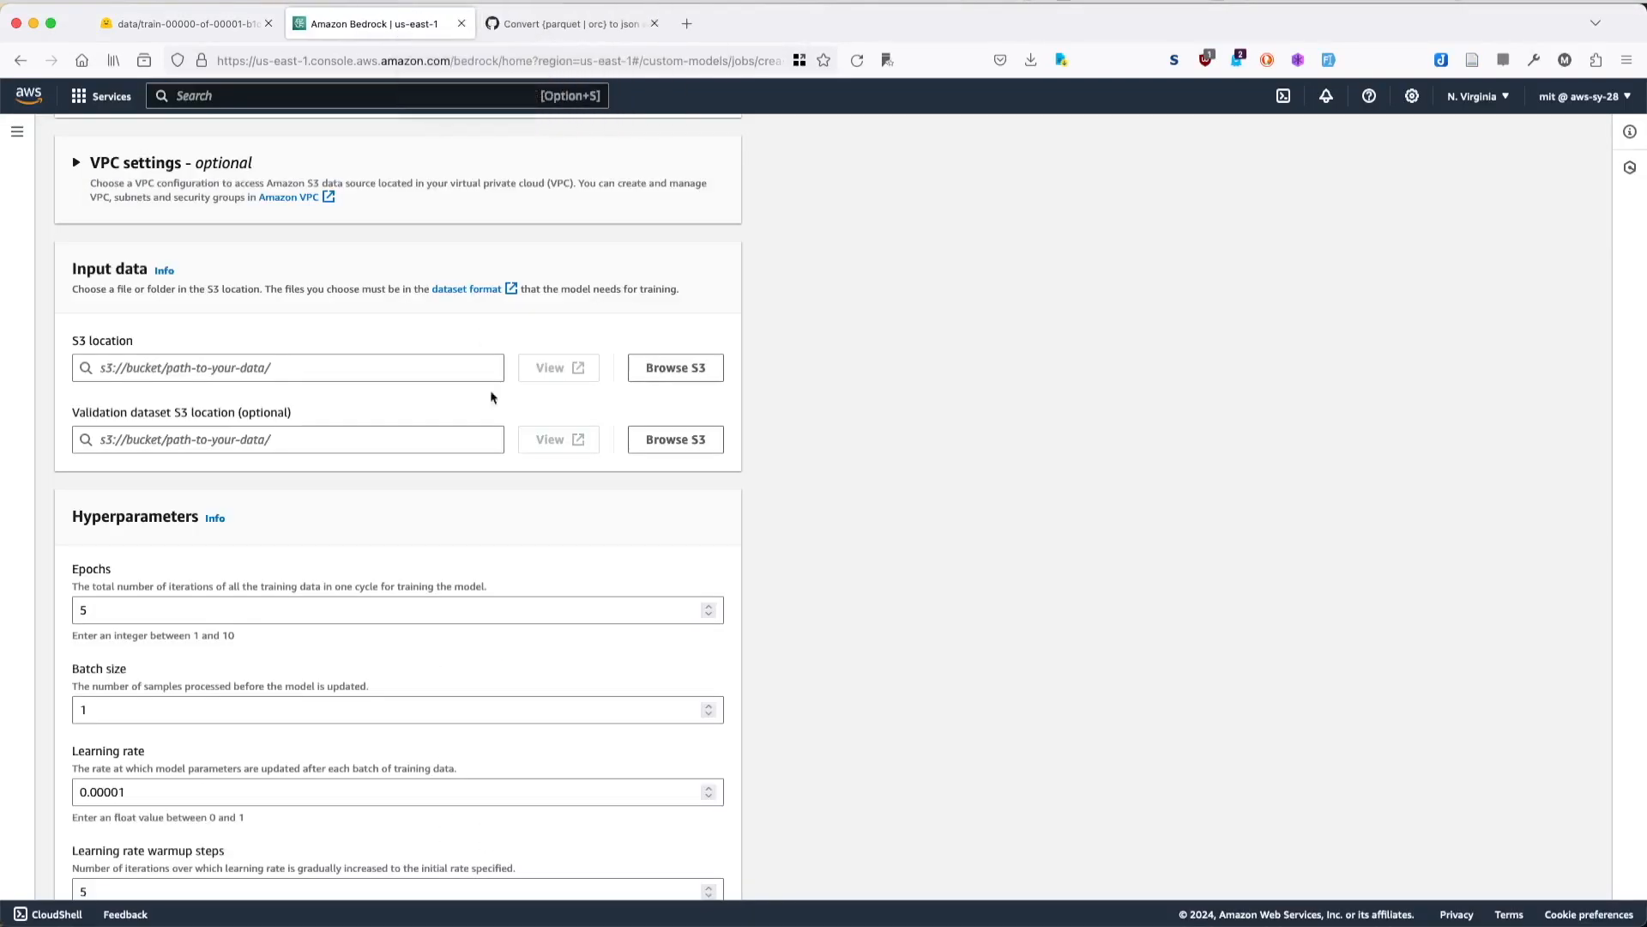
{"action": "scroll", "coordinate": [507, 524], "scroll_direction": "up", "scroll_amount": 1}
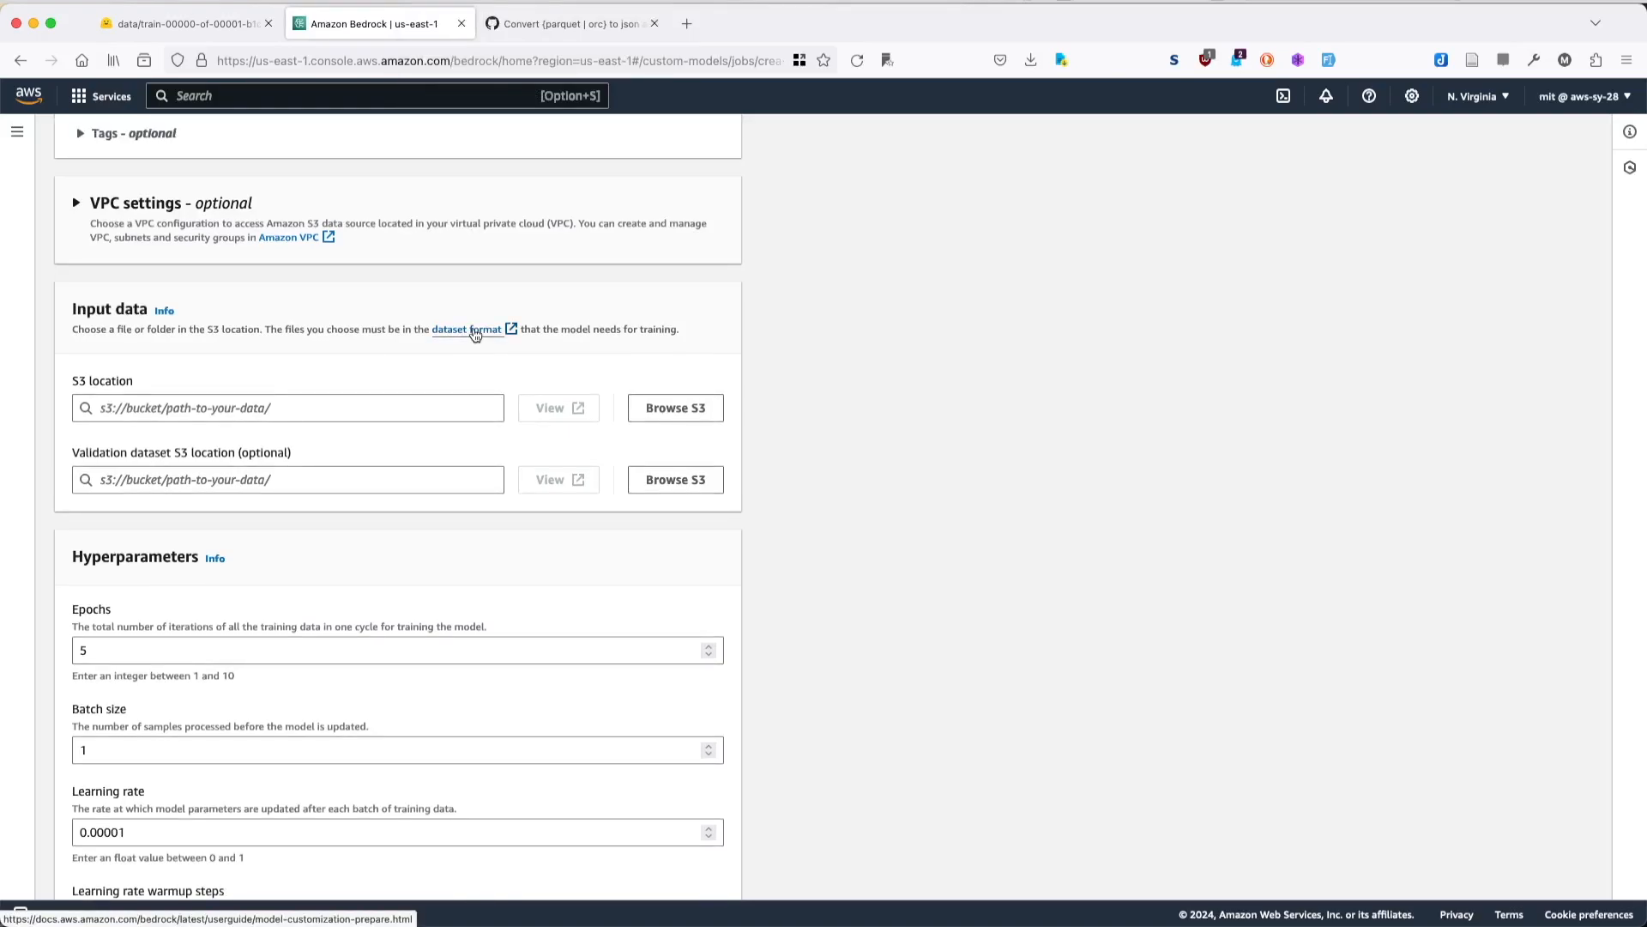
{"action": "right_click", "coordinate": [476, 334]}
{"action": "left_click", "coordinate": [514, 336]}
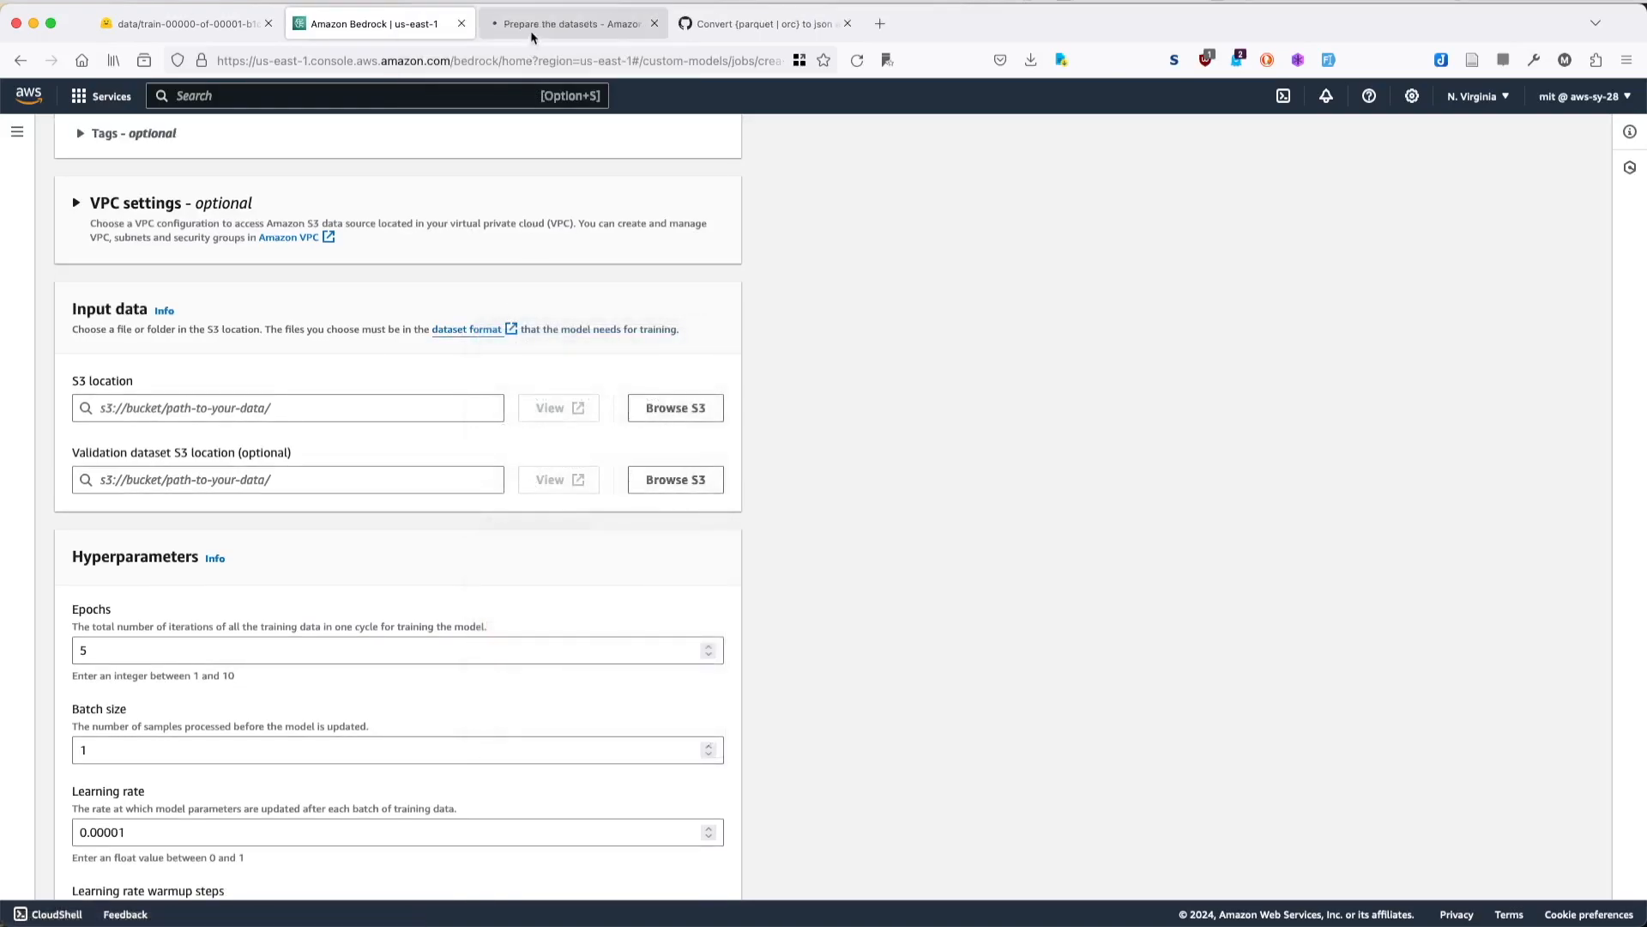
{"action": "left_click", "coordinate": [532, 26]}
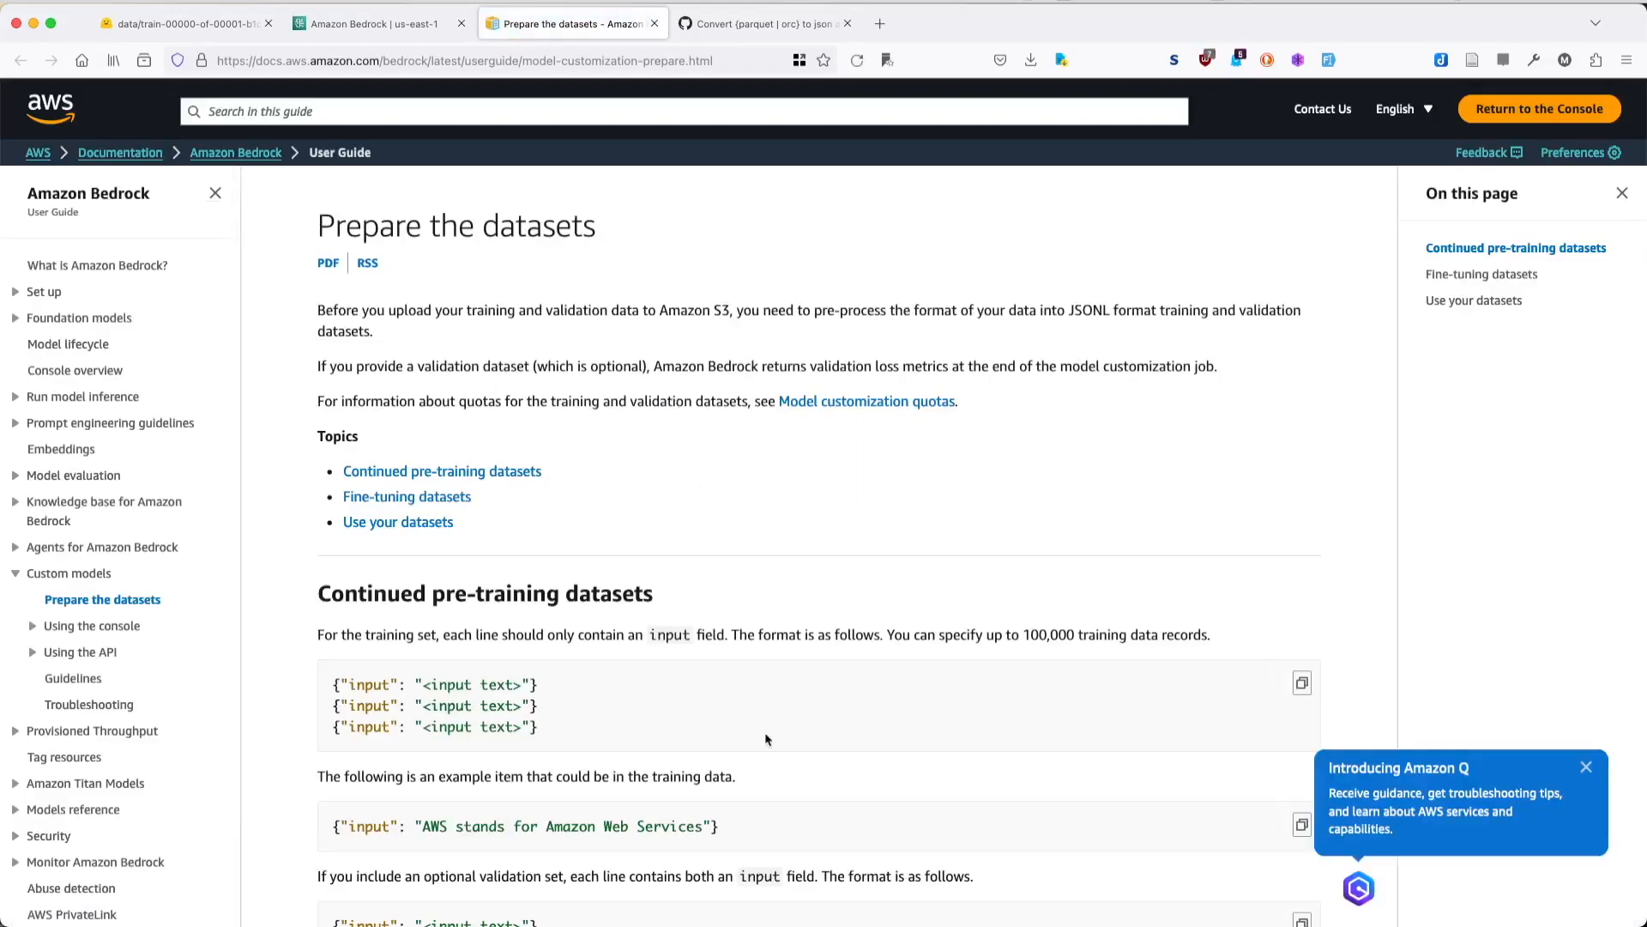
- Examine the prompt and completion JSON line format in the documentation's Fine-tuning datasets section
{"action": "scroll", "coordinate": [663, 723], "scroll_direction": "down", "scroll_amount": 3}
{"action": "scroll", "coordinate": [663, 723], "scroll_direction": "down", "scroll_amount": 4}
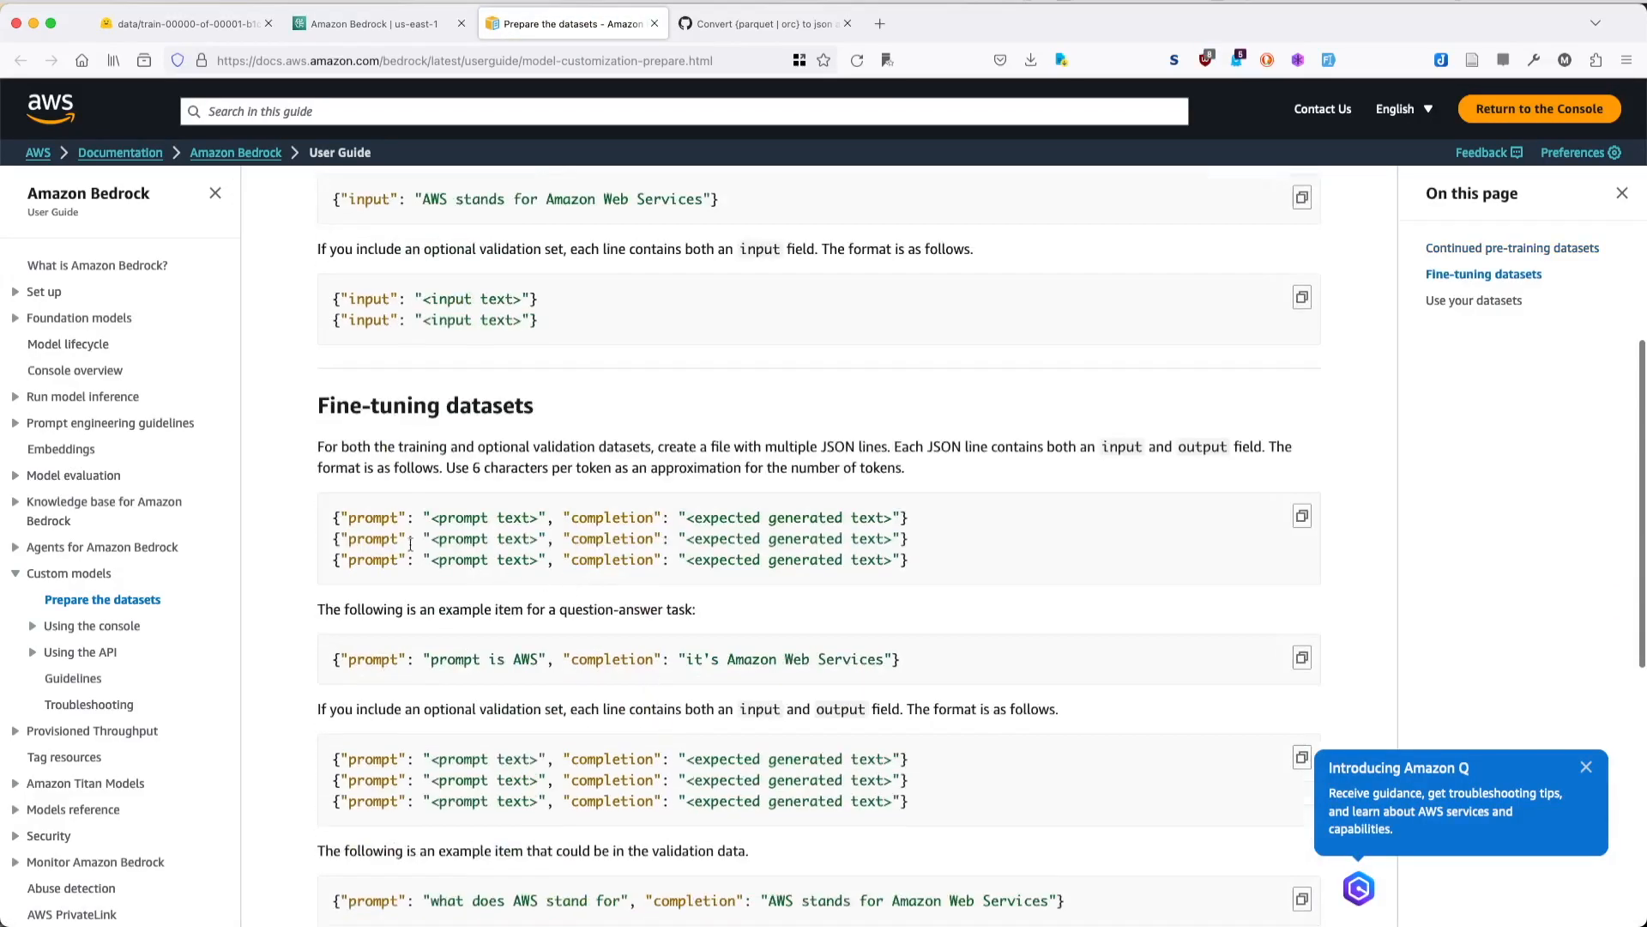
{"action": "left_click_drag", "start_coordinate": [335, 520], "coordinate": [884, 538]}
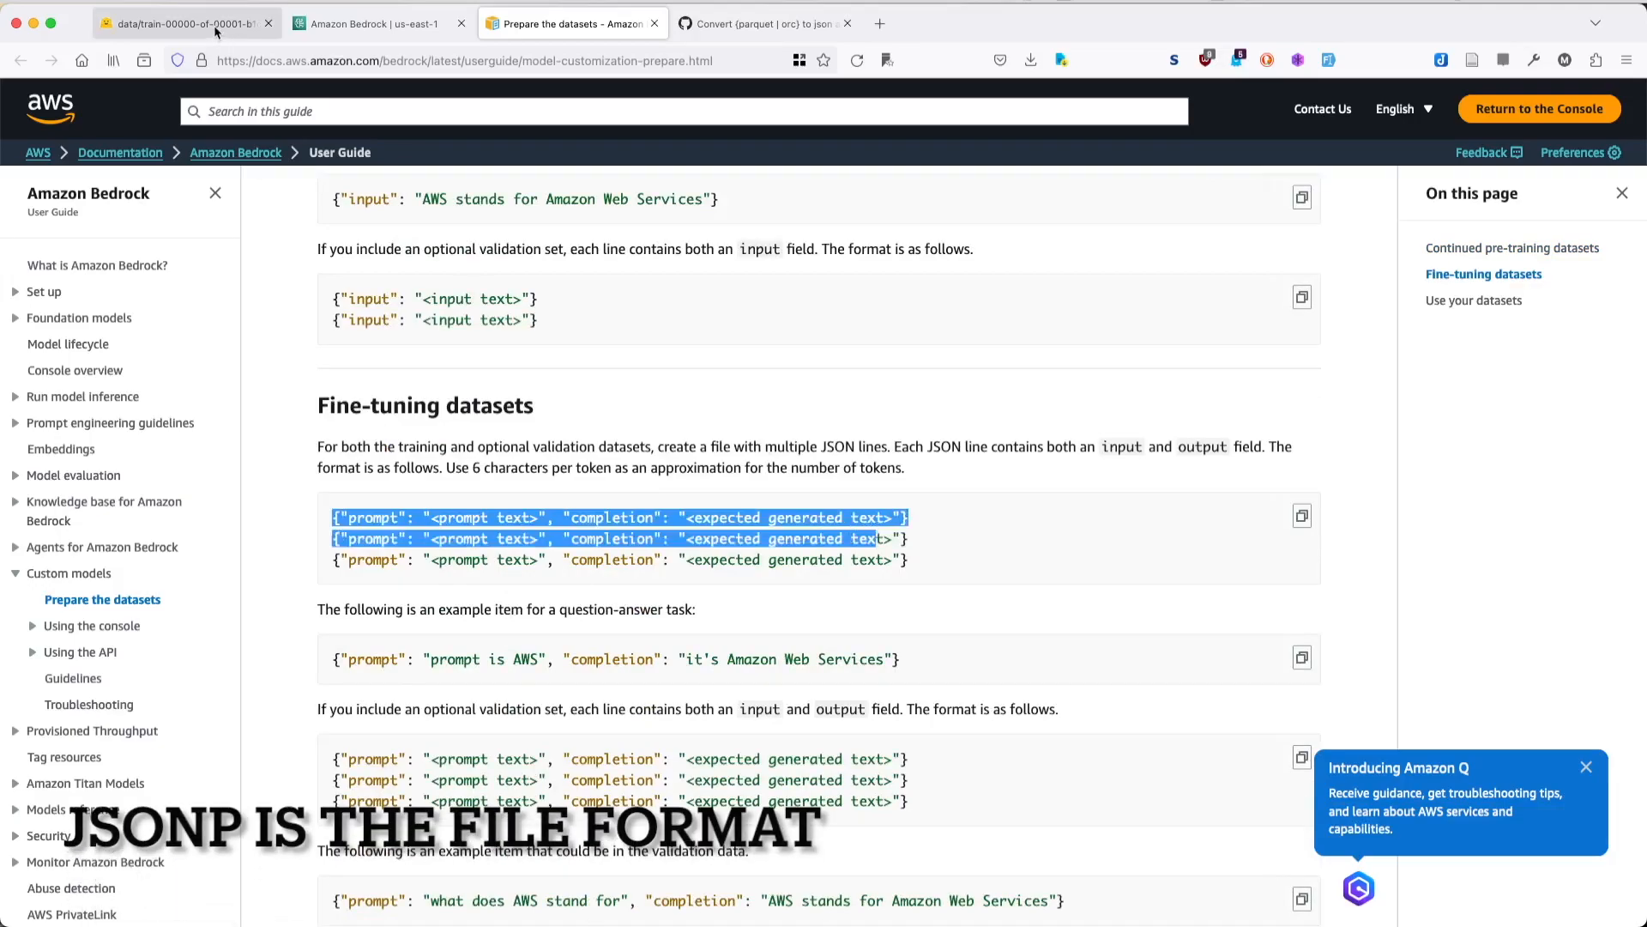
- Check the Prepare Data Set slide, and view the train split on the unit-test-v1 dataset card in Hugging Face
{"action": "left_click", "coordinate": [216, 29]}
{"action": "key", "text": "super+Tab"}
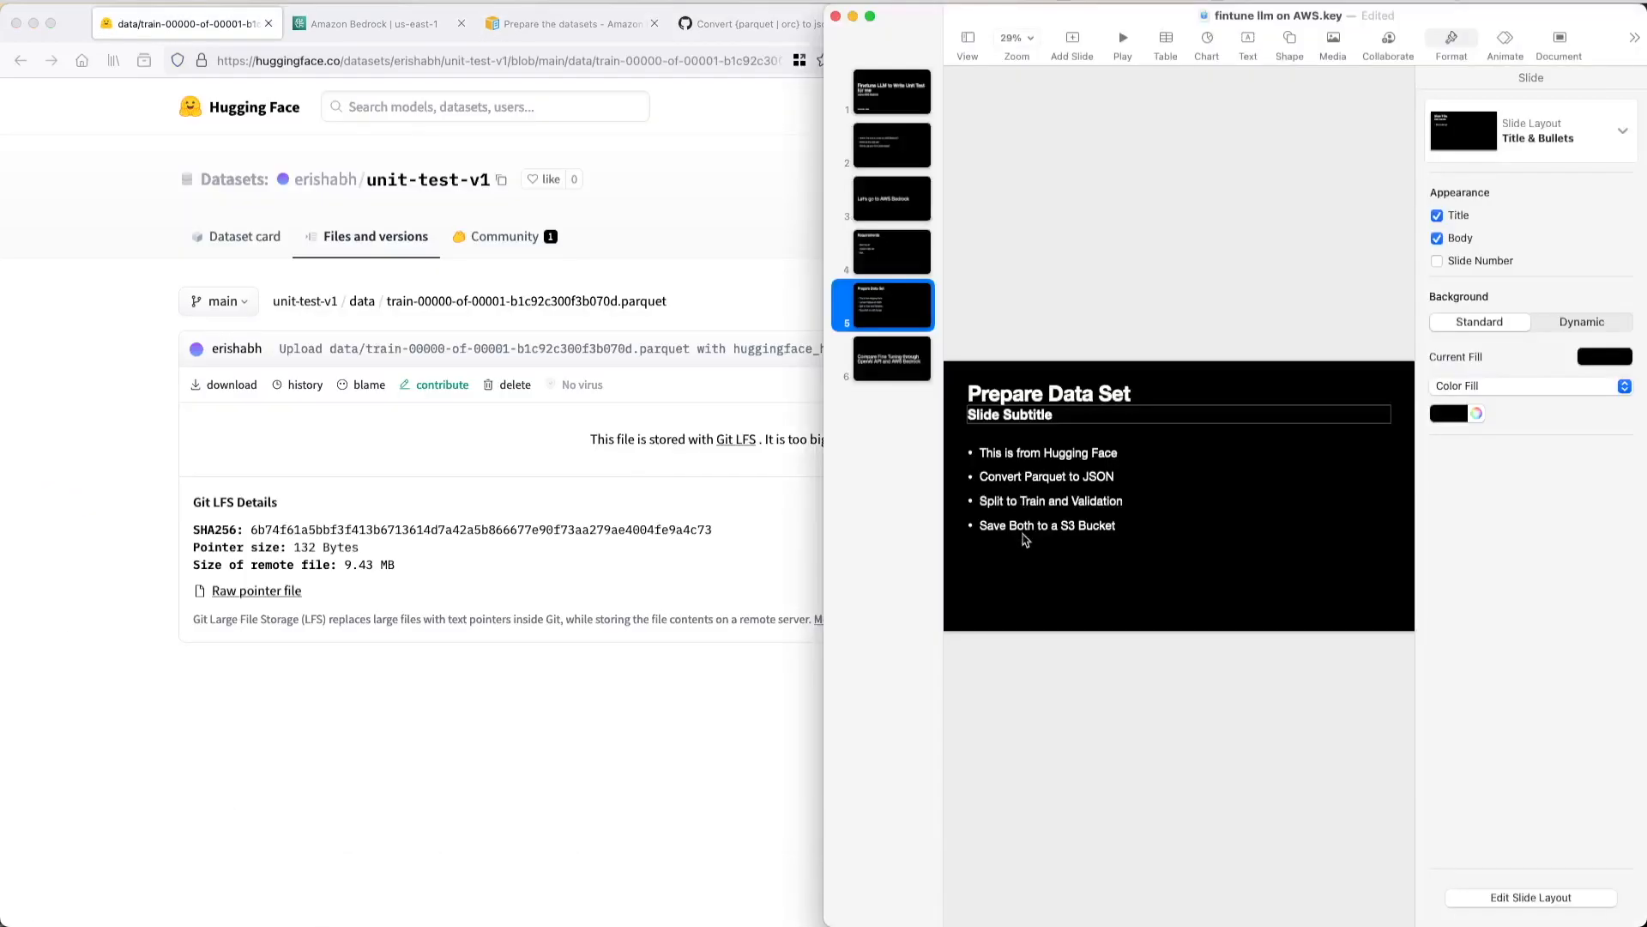
{"action": "left_click", "coordinate": [1024, 504]}
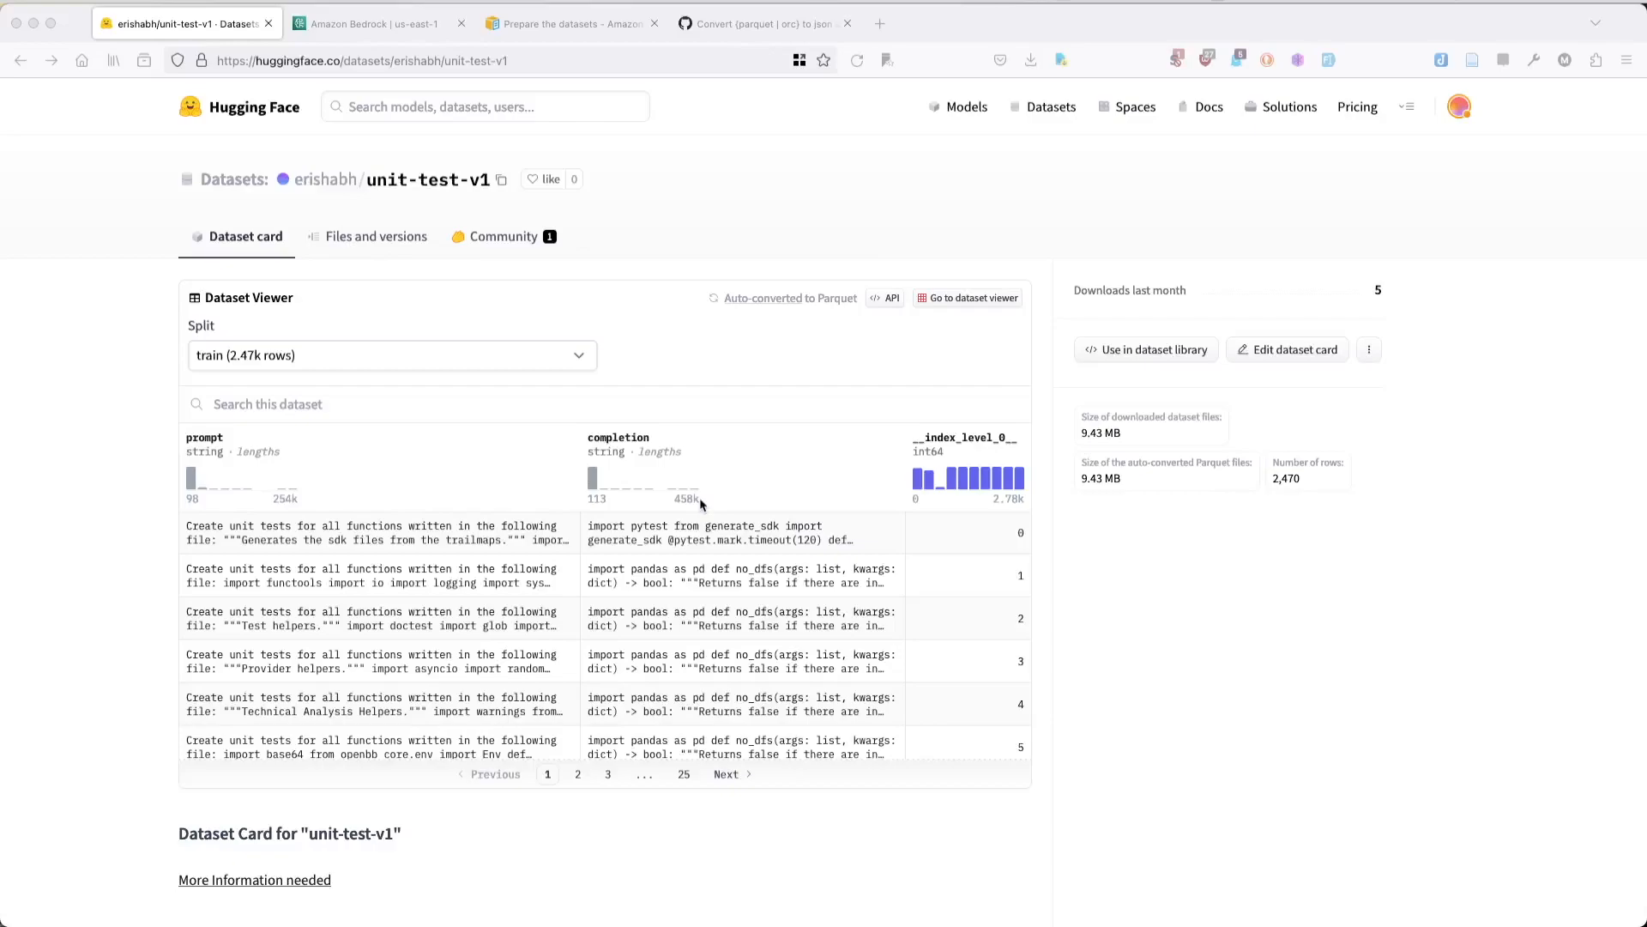
{"action": "left_click", "coordinate": [583, 174]}
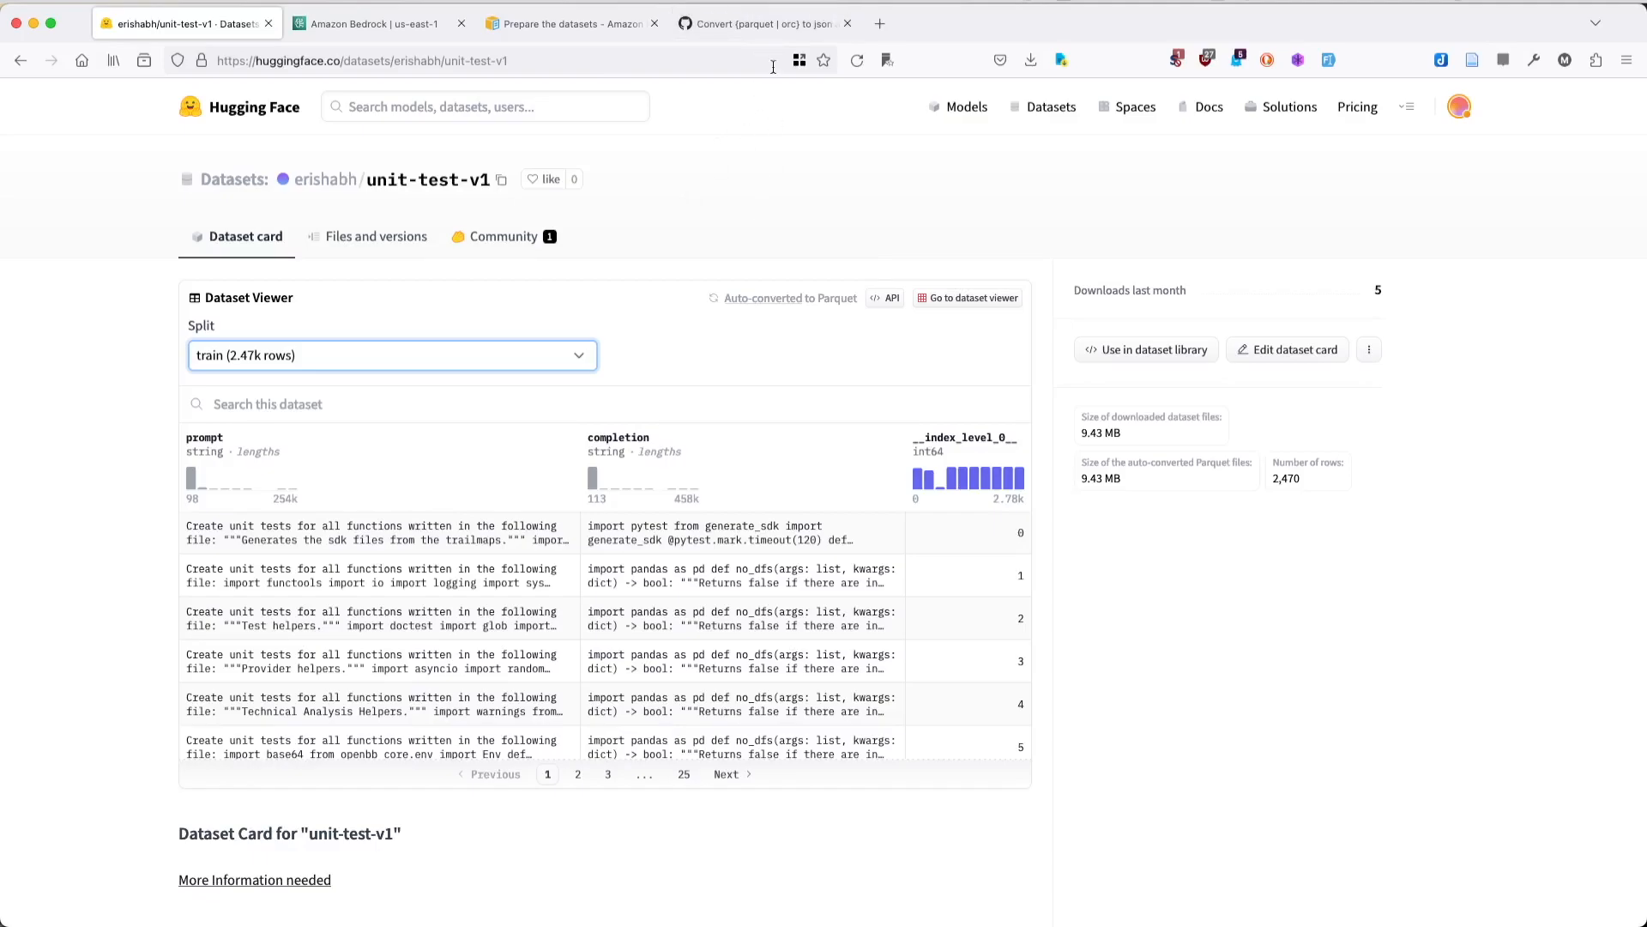
- View the converter.py gist for converting parquet files to JSON
{"action": "left_click", "coordinate": [754, 25]}
{"action": "scroll", "coordinate": [897, 416], "scroll_direction": "up", "scroll_amount": 10}
{"action": "left_click", "coordinate": [786, 444]}
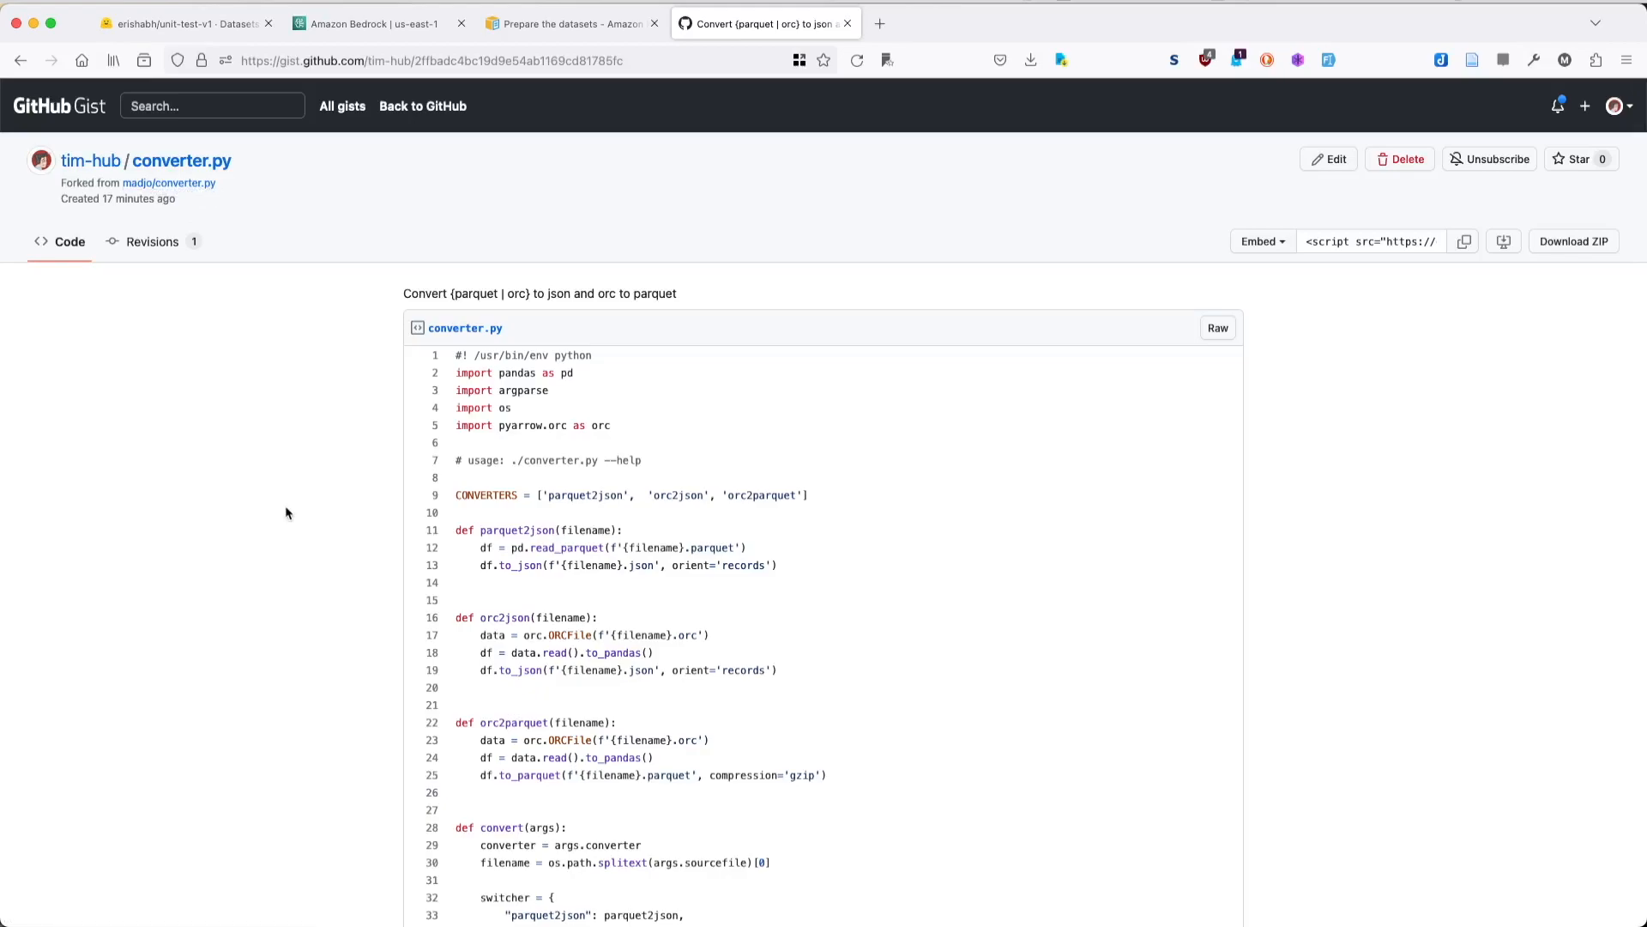
- Switch to the parquet-to-json project in VS Code, dismiss the large-file notification and focus the terminal
{"action": "mouse_move", "coordinate": [1042, 892]}
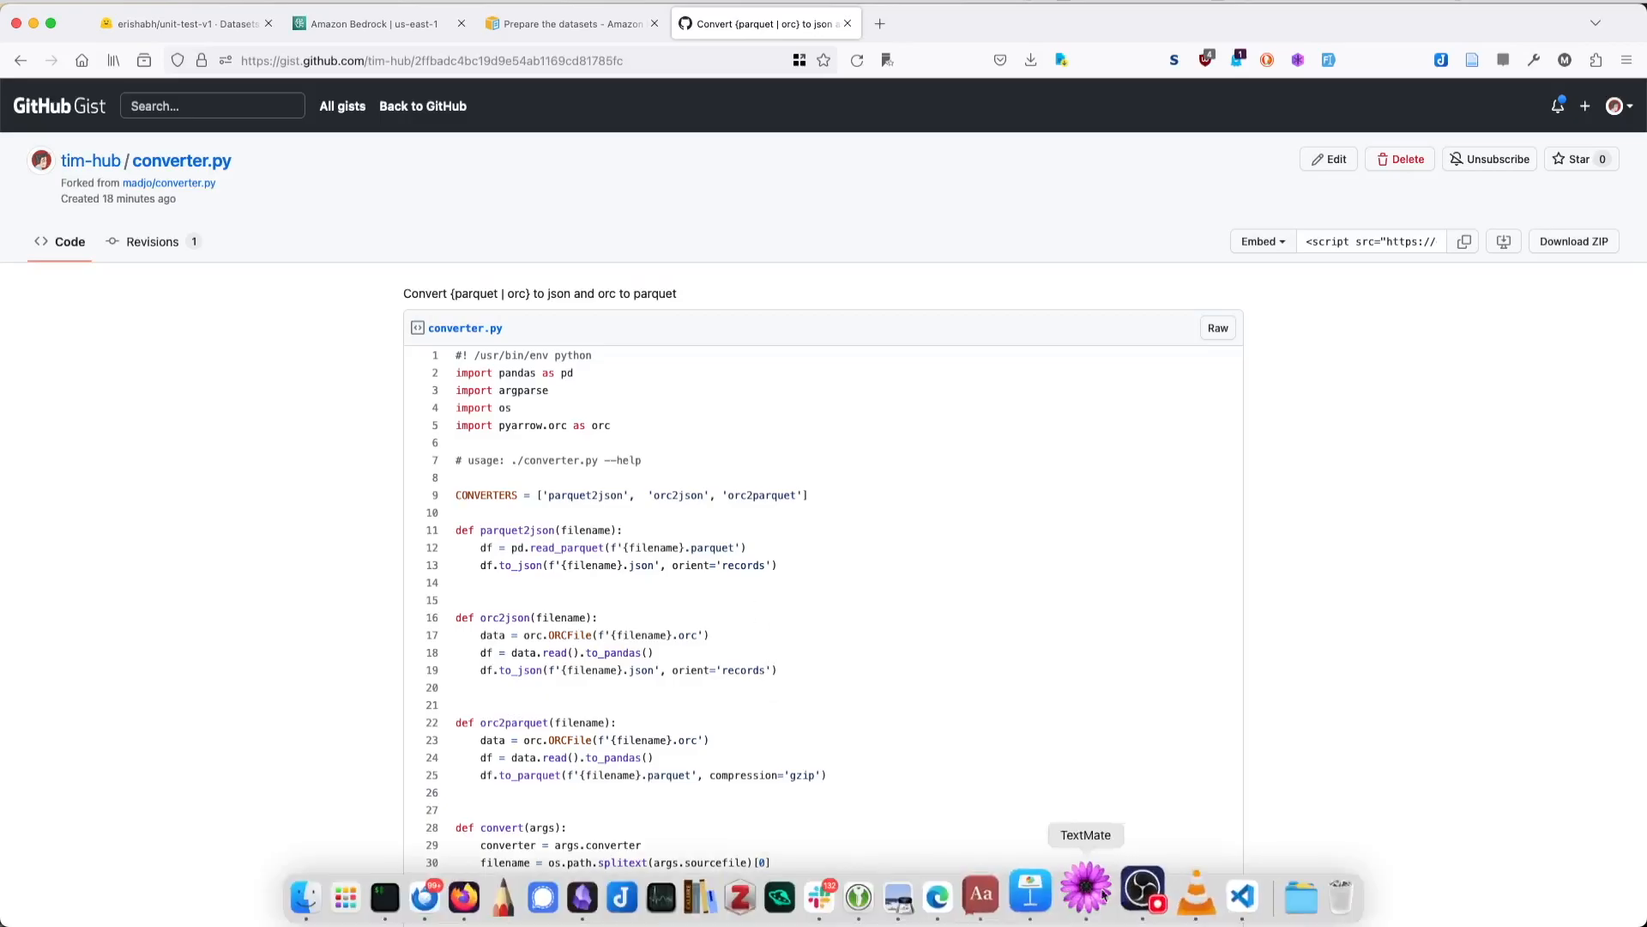
{"action": "left_click", "coordinate": [1214, 892]}
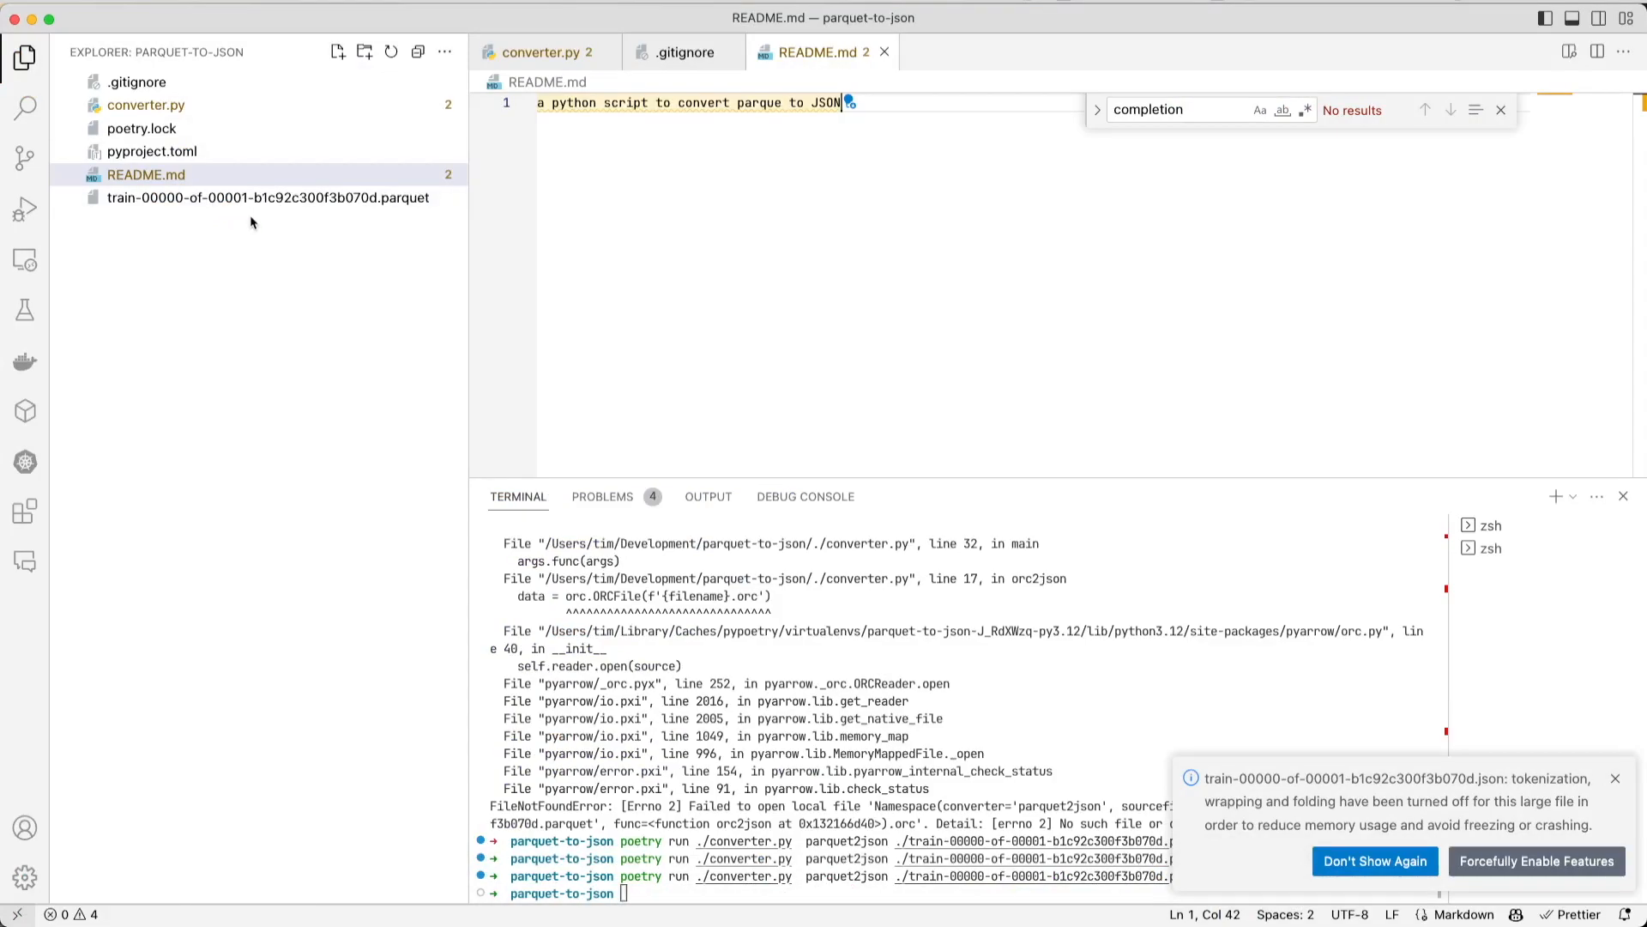
{"action": "left_click", "coordinate": [1615, 778]}
{"action": "left_click", "coordinate": [970, 705]}
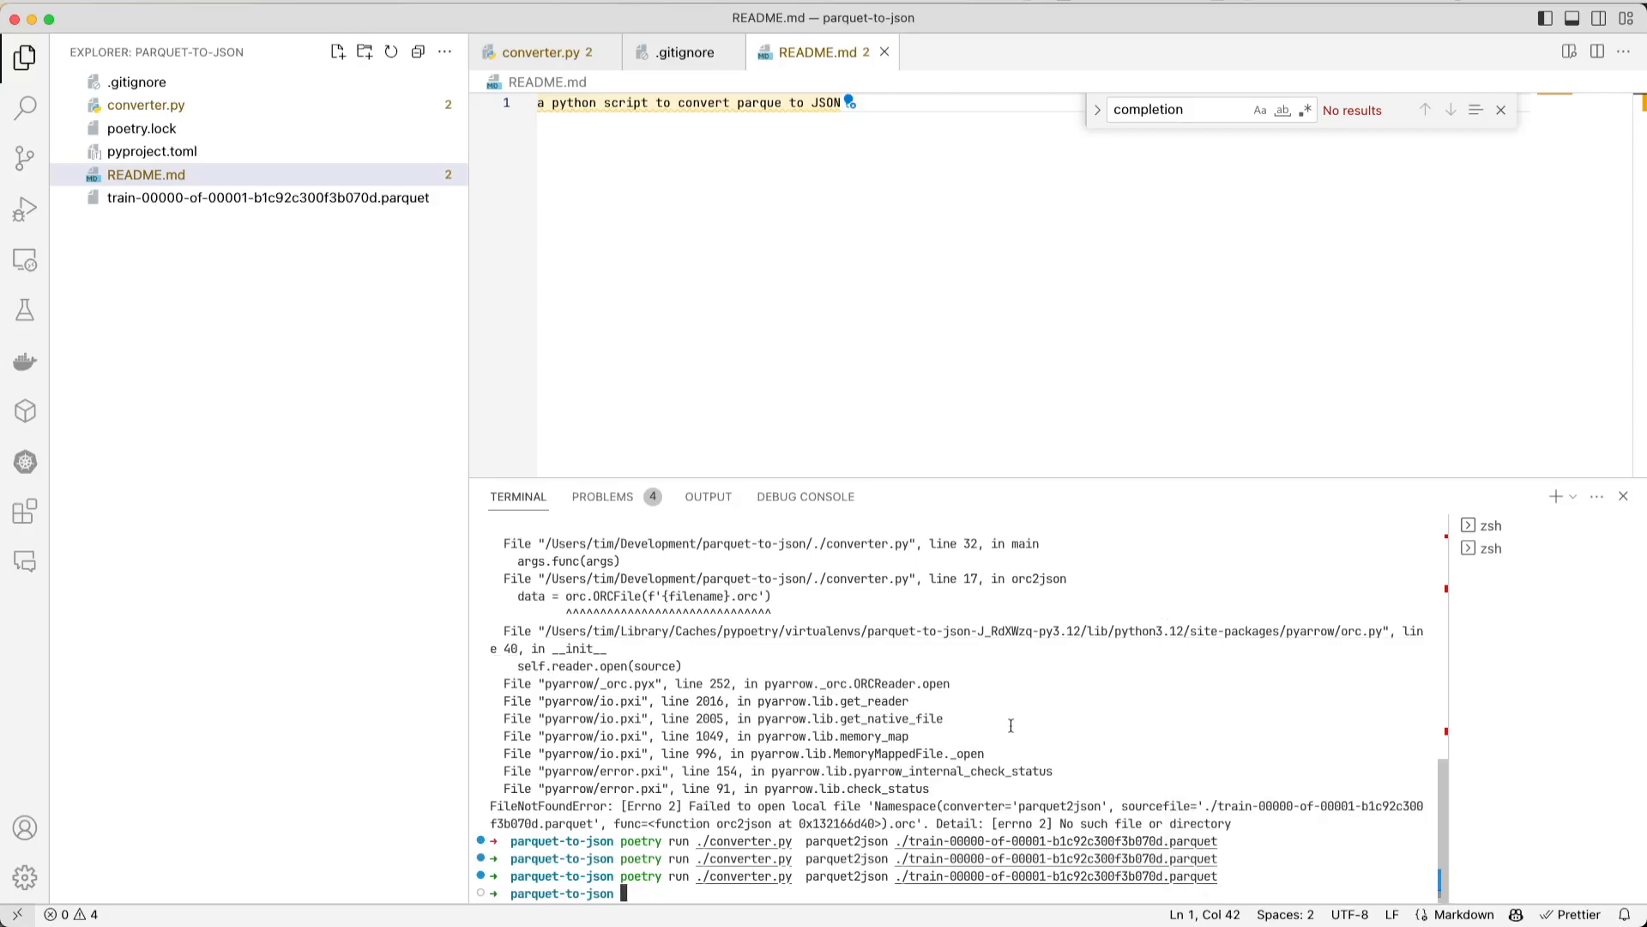
- Clear the terminal and rerun the converter with poetry run ./converter.py parquet2json on the train-00000-of-00001-b1c92c300f3b070d.parquet file
{"action": "type", "text": "clear"}
{"action": "key", "text": "Return"}
{"action": "key", "text": "Up"}
{"action": "key", "text": "Up"}
{"action": "key", "text": "Return"}
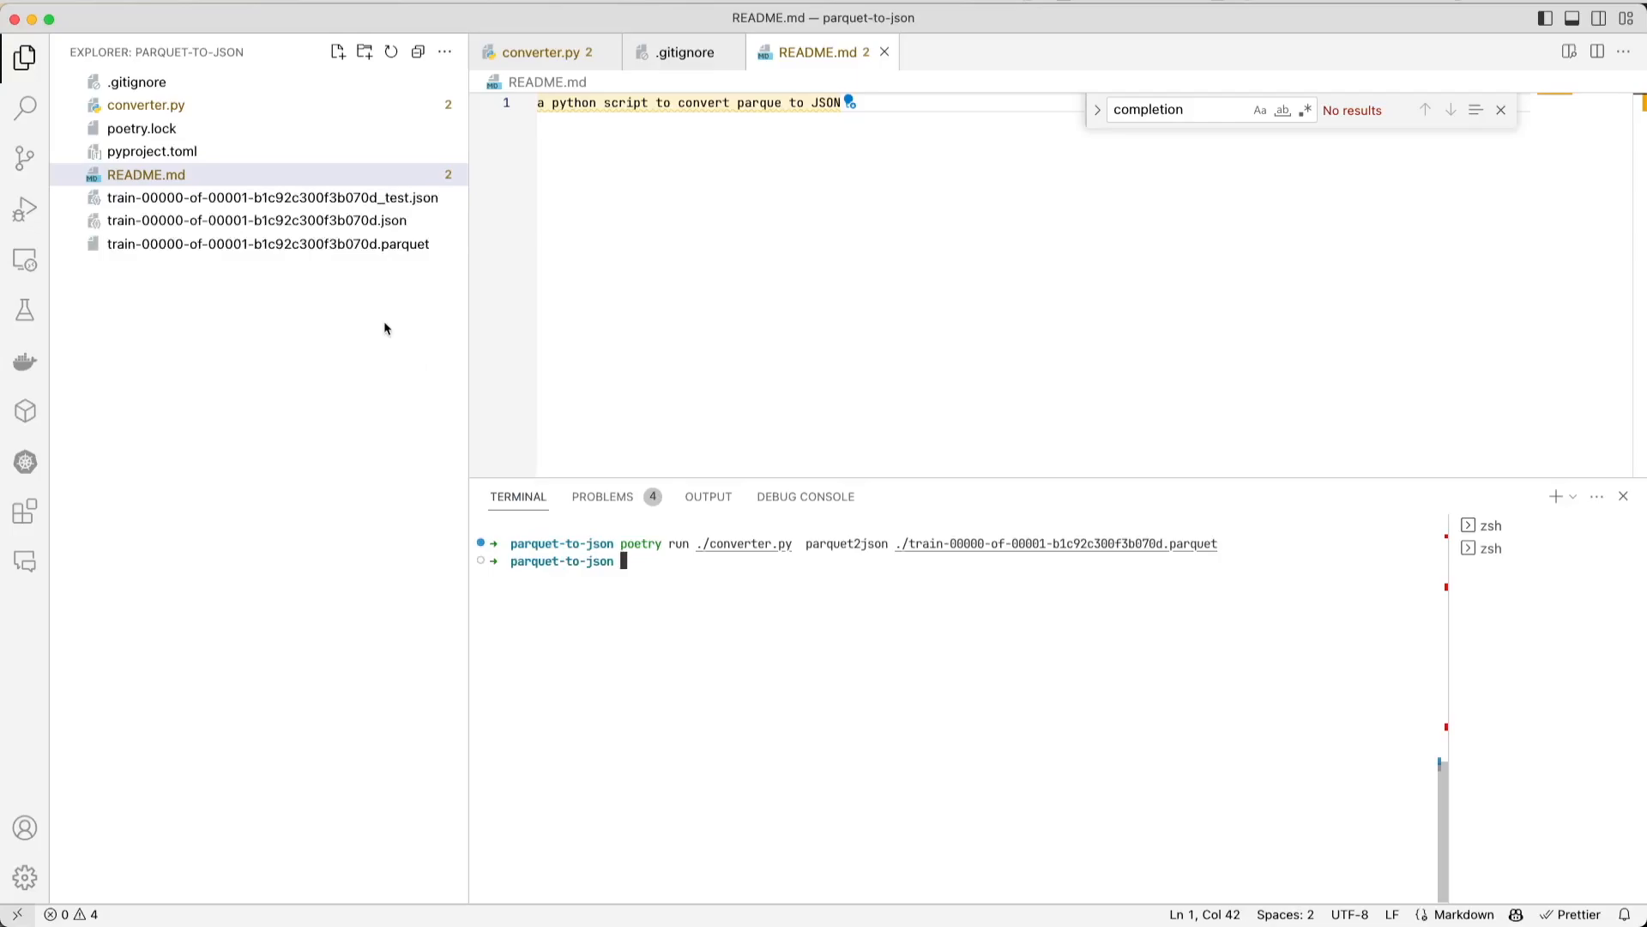
- View the generated training JSON file and the _test JSON file, and search the latter for "completion"
{"action": "left_click", "coordinate": [314, 227]}
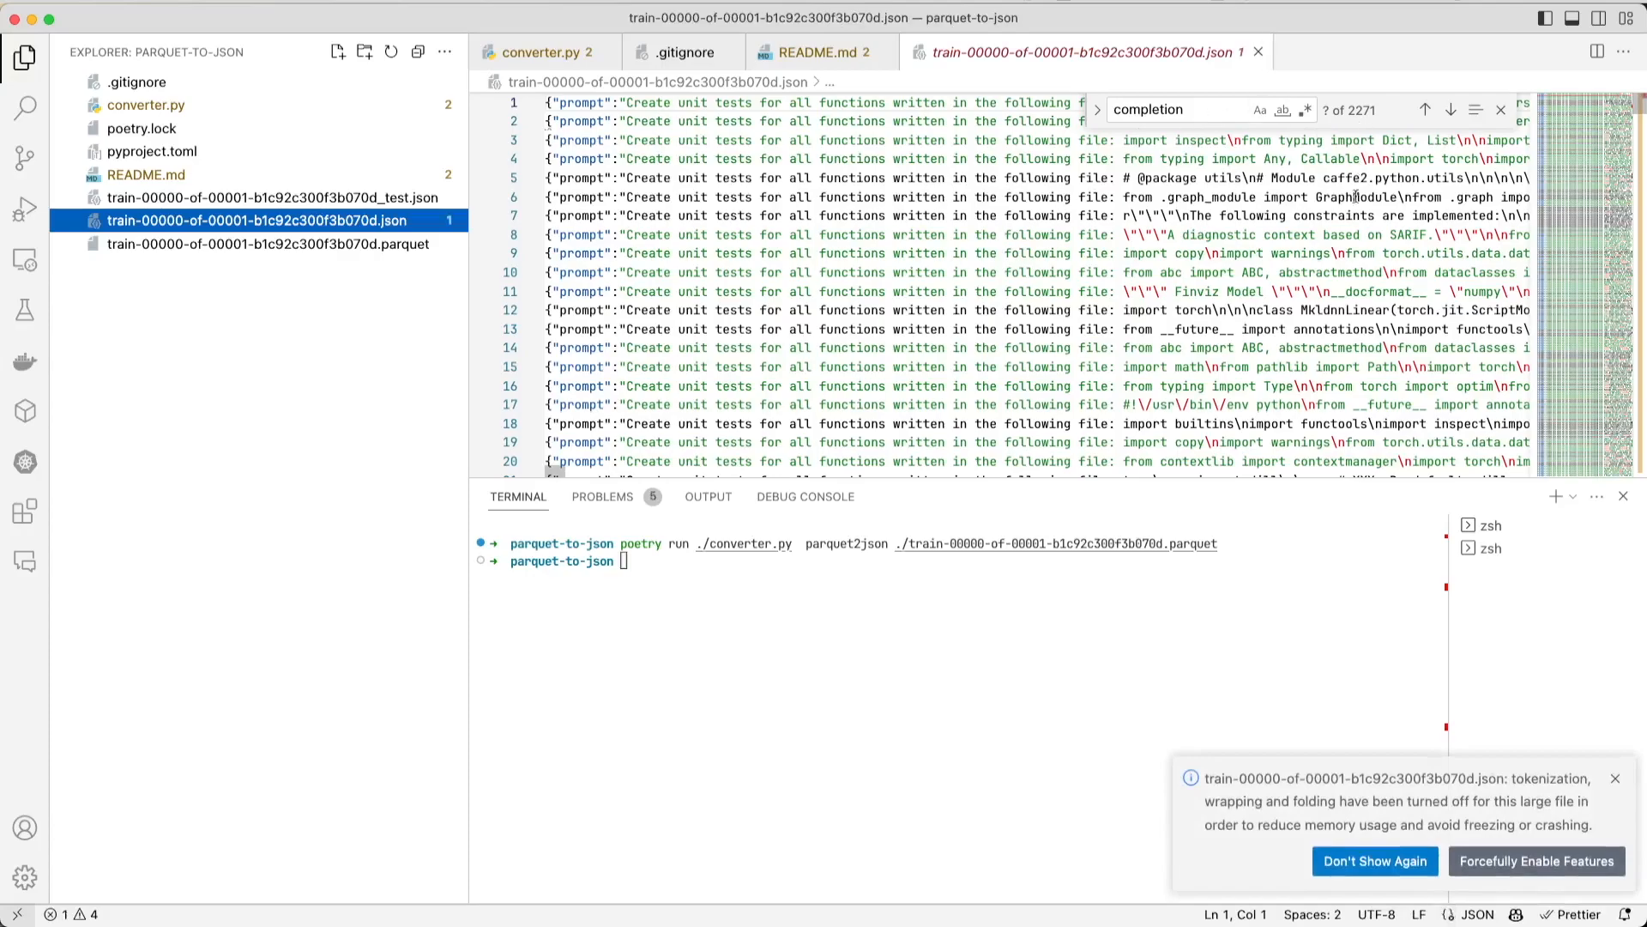
{"action": "left_click", "coordinate": [369, 197]}
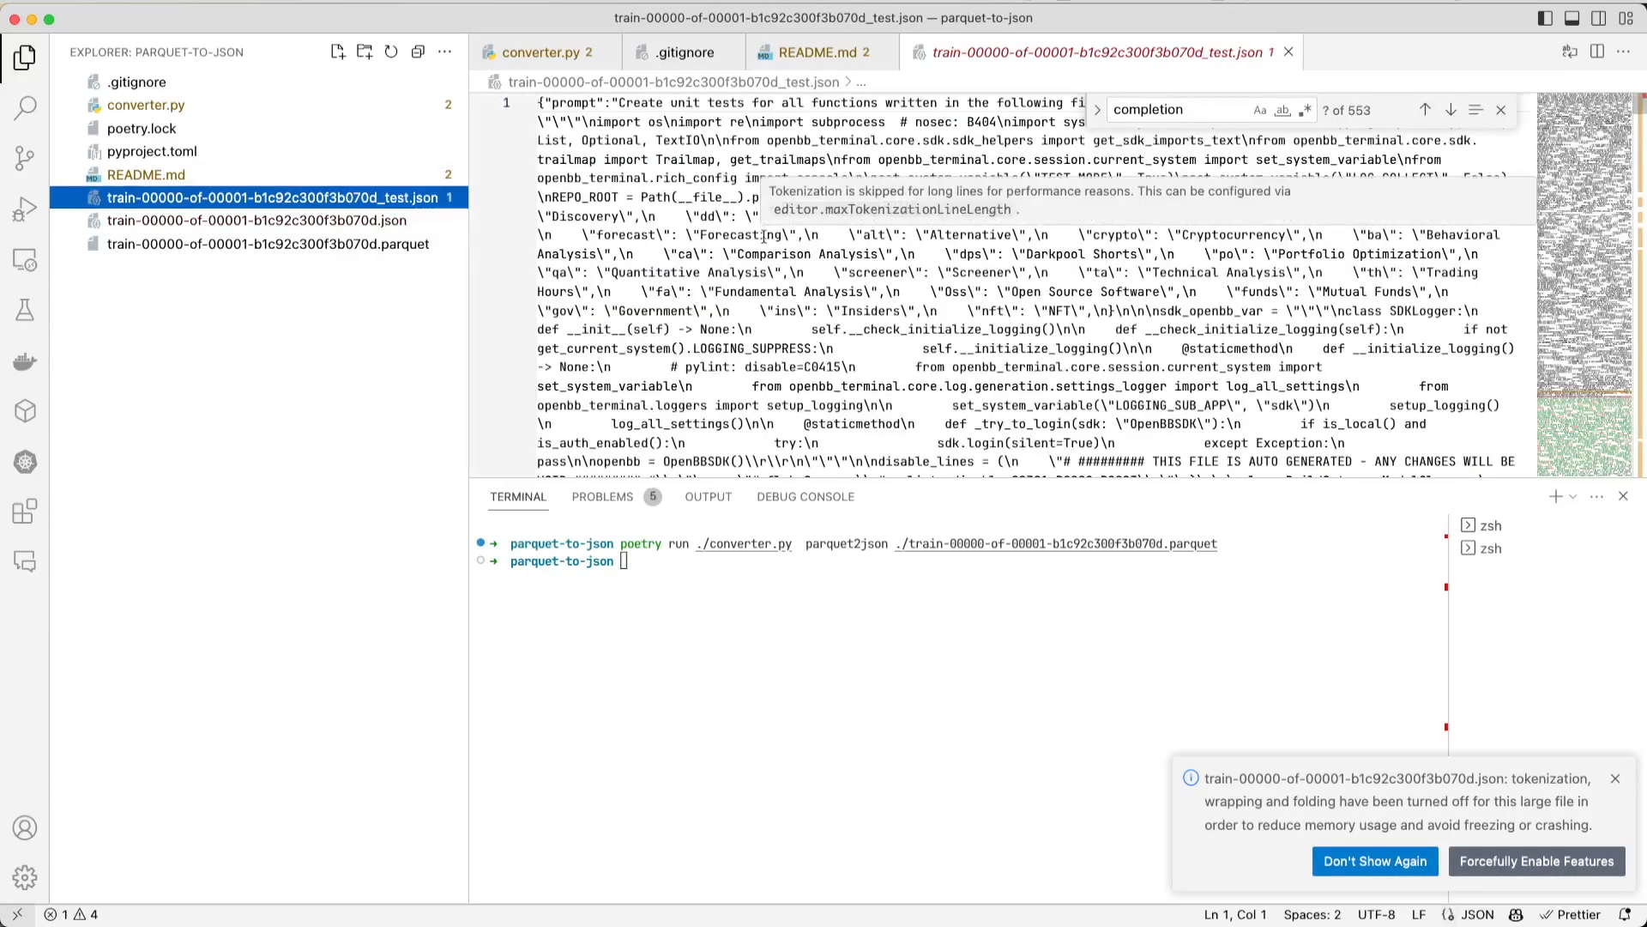
{"action": "key", "text": "Escape"}
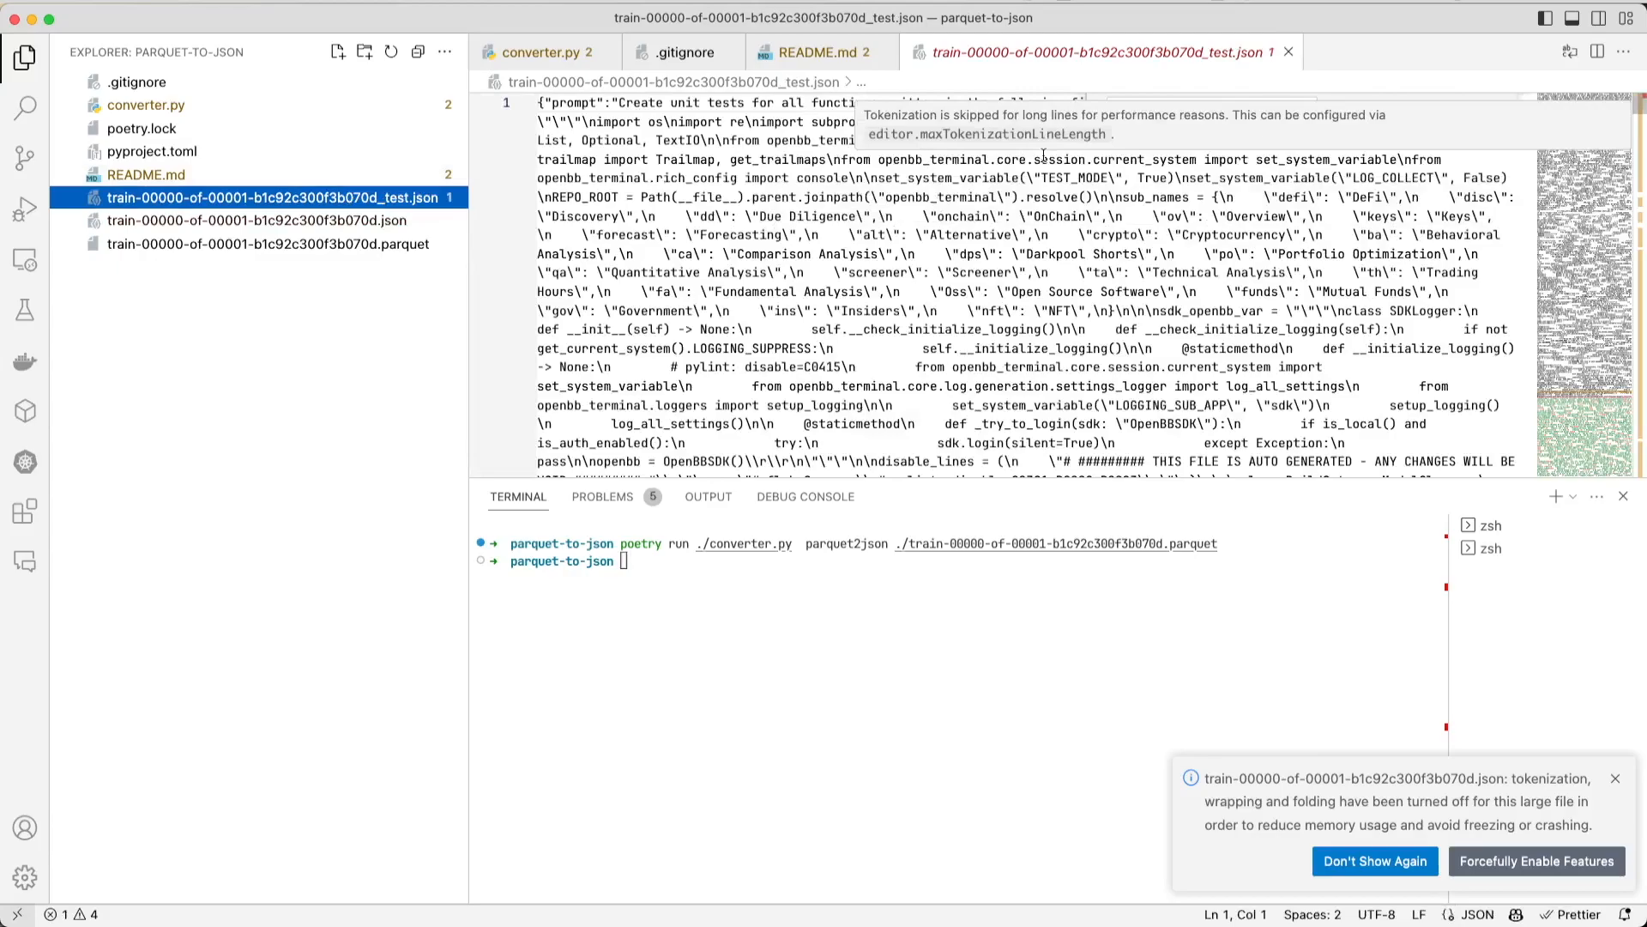
{"action": "key", "text": "super+f"}
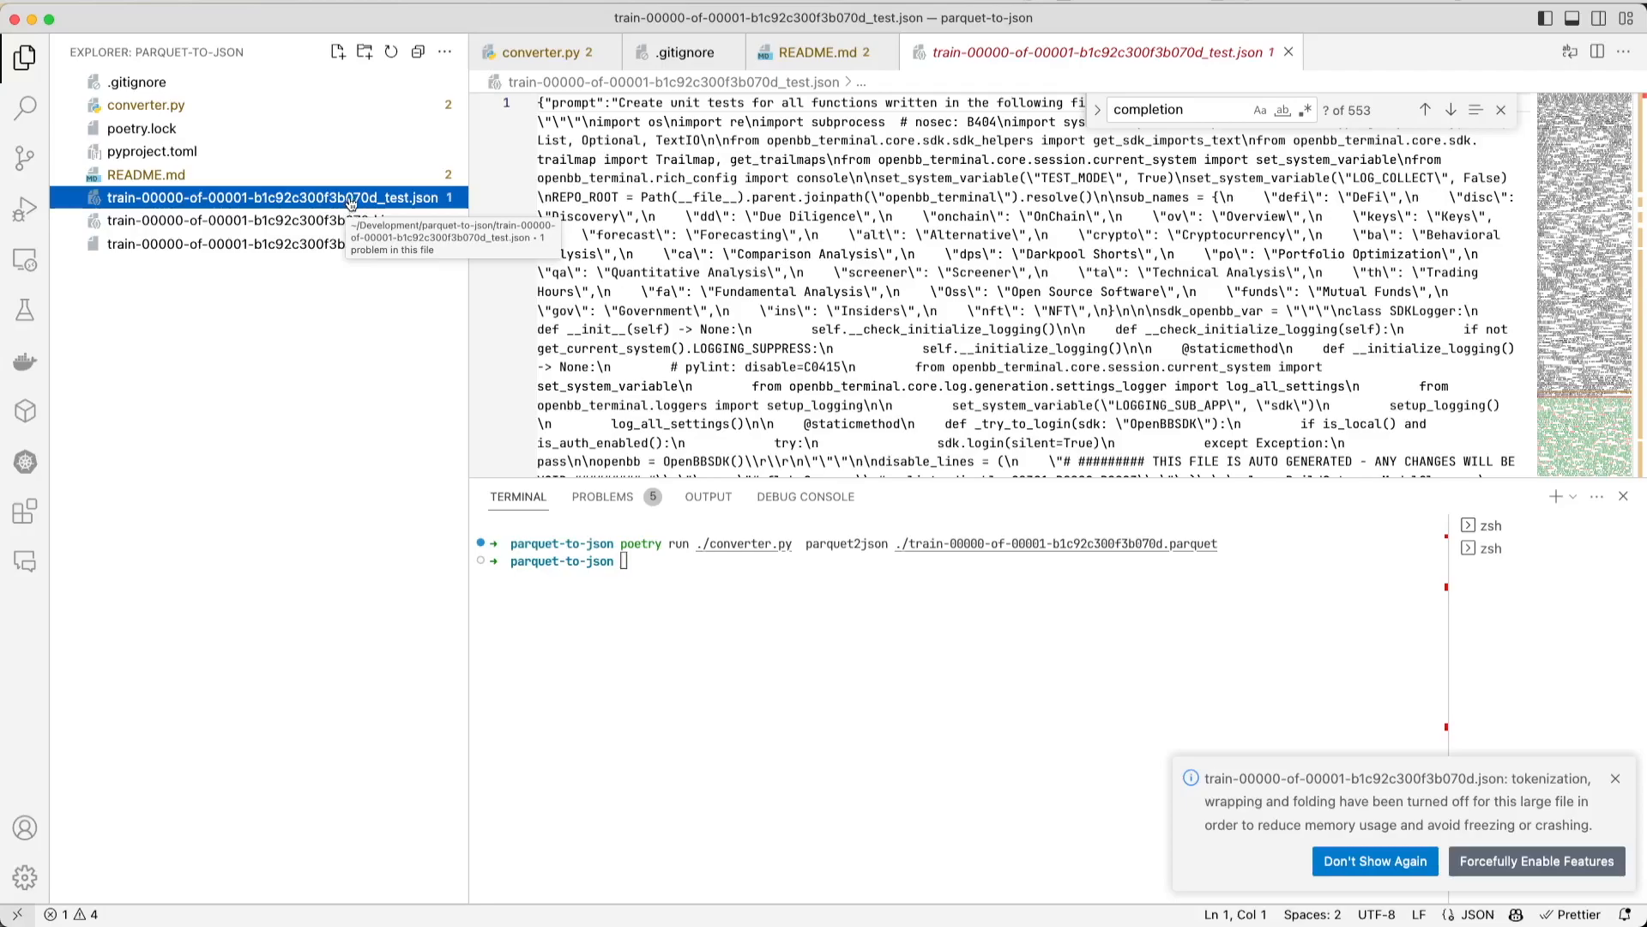
- Rename the generated _test JSON file to train-00000-of-00001-b1c92c300f3b070d_validation.json
{"action": "right_click", "coordinate": [352, 205]}
{"action": "left_click", "coordinate": [331, 205]}
{"action": "right_click", "coordinate": [331, 206]}
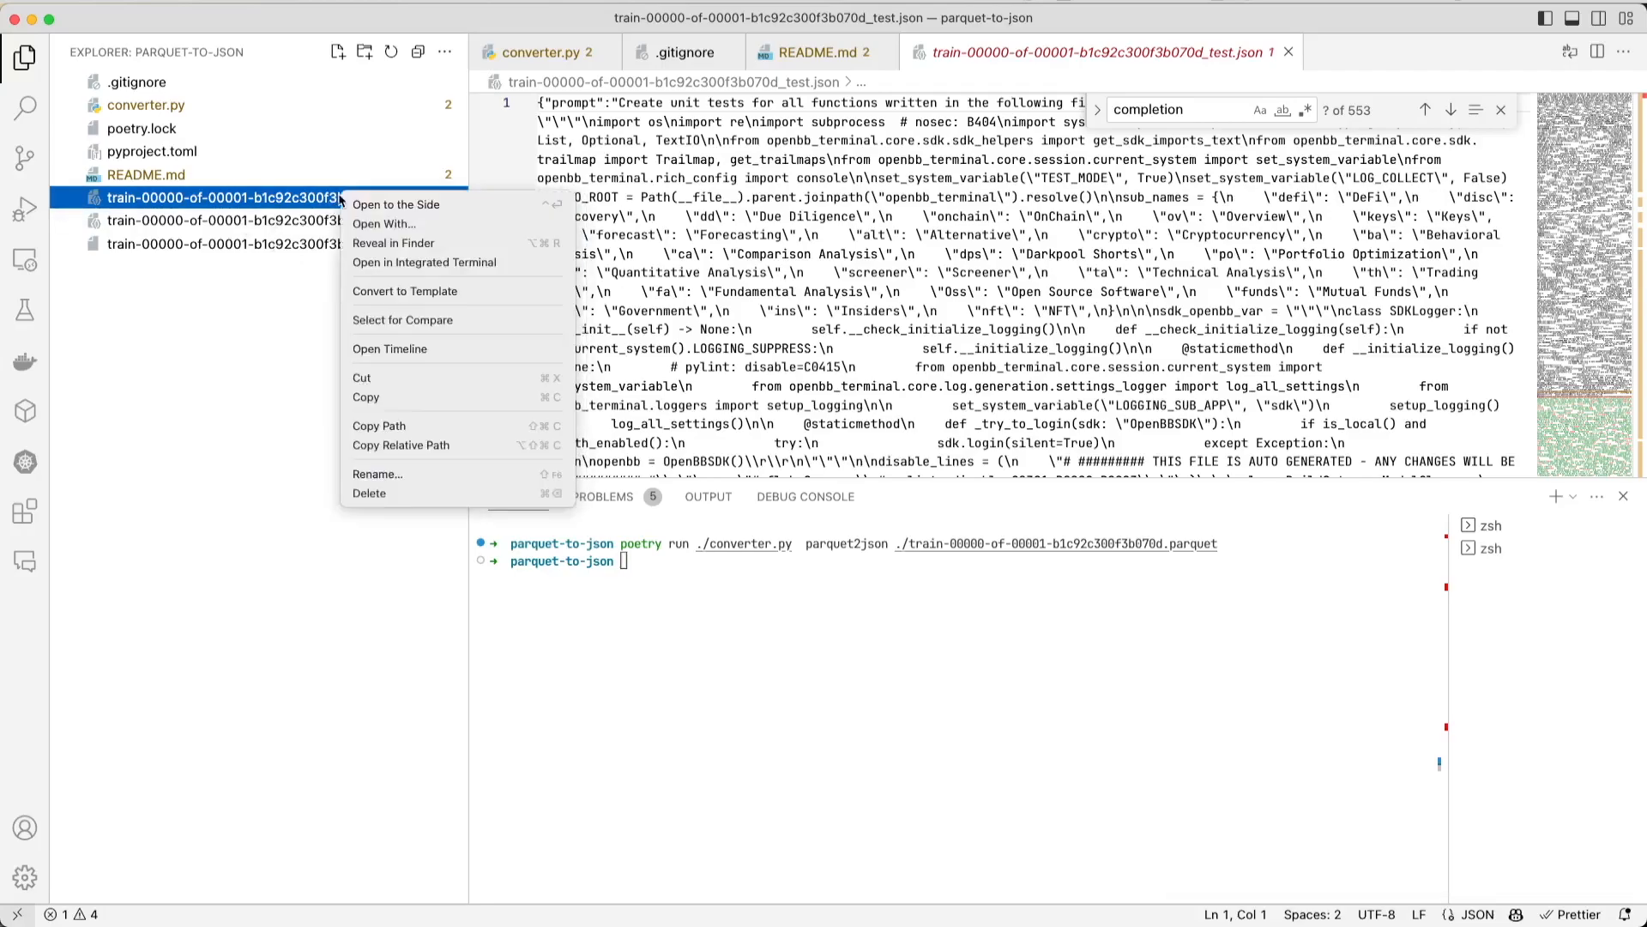
{"action": "left_click", "coordinate": [377, 473]}
{"action": "left_click", "coordinate": [411, 199]}
{"action": "key", "text": "BackSpace"}
{"action": "key", "text": "BackSpace"}
{"action": "key", "text": "BackSpace"}
{"action": "key", "text": "BackSpace"}
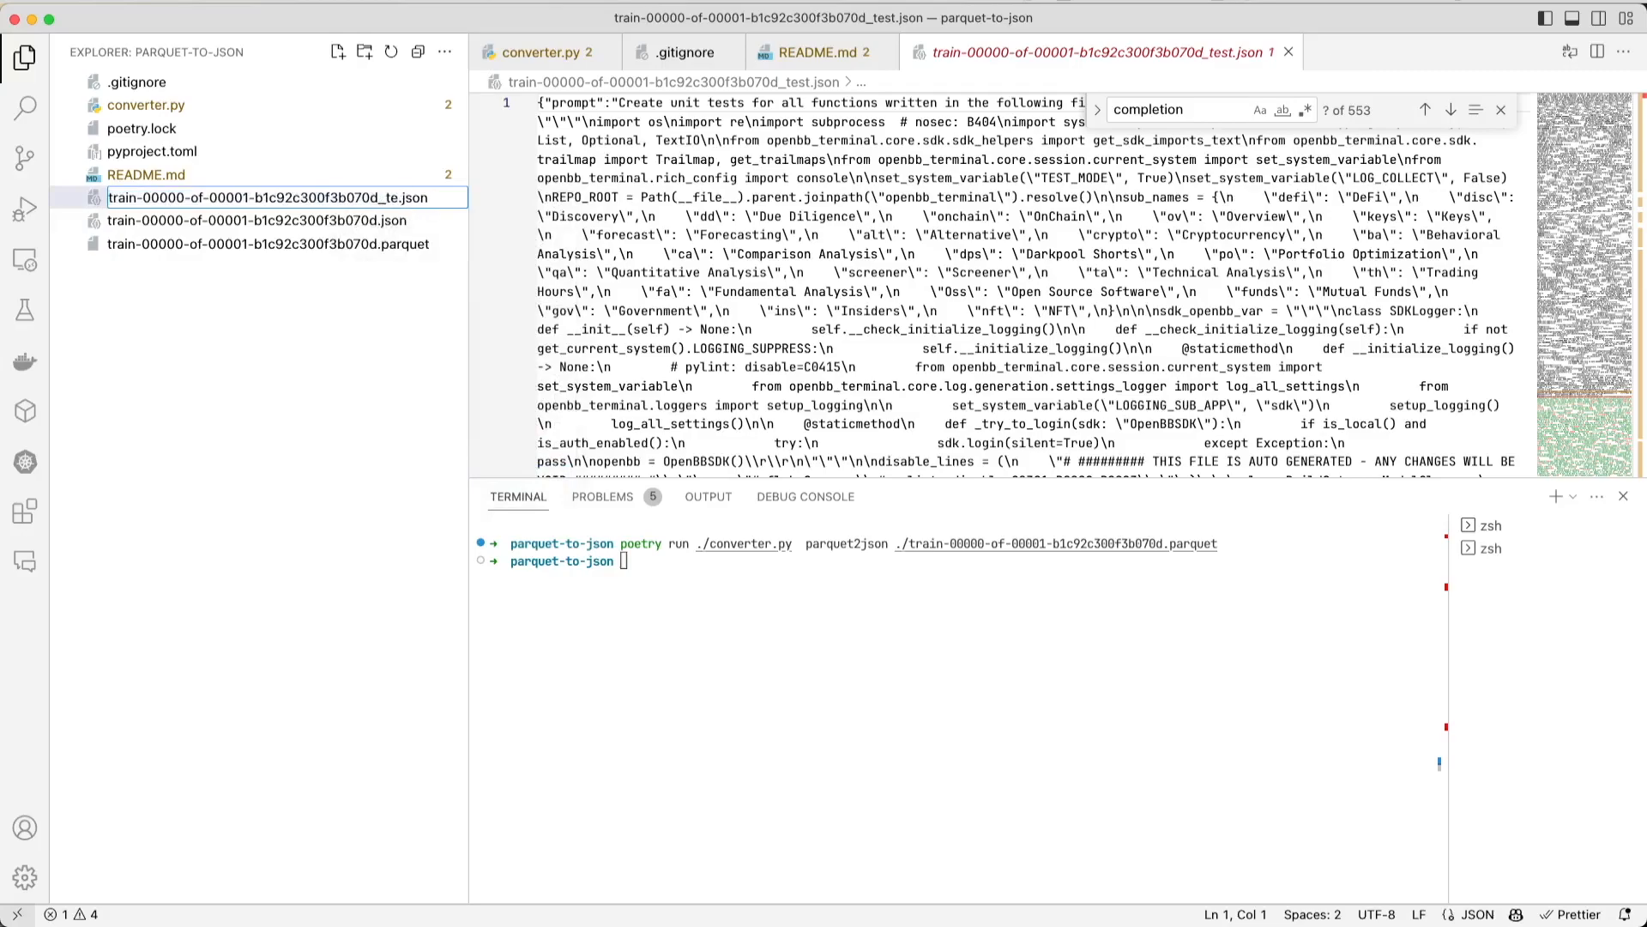
{"action": "type", "text": "validation"}
{"action": "key", "text": "Return"}
- In converter.py, change the second output file's suffix to _validation.json on line 17 and save the script
{"action": "left_click", "coordinate": [541, 53]}
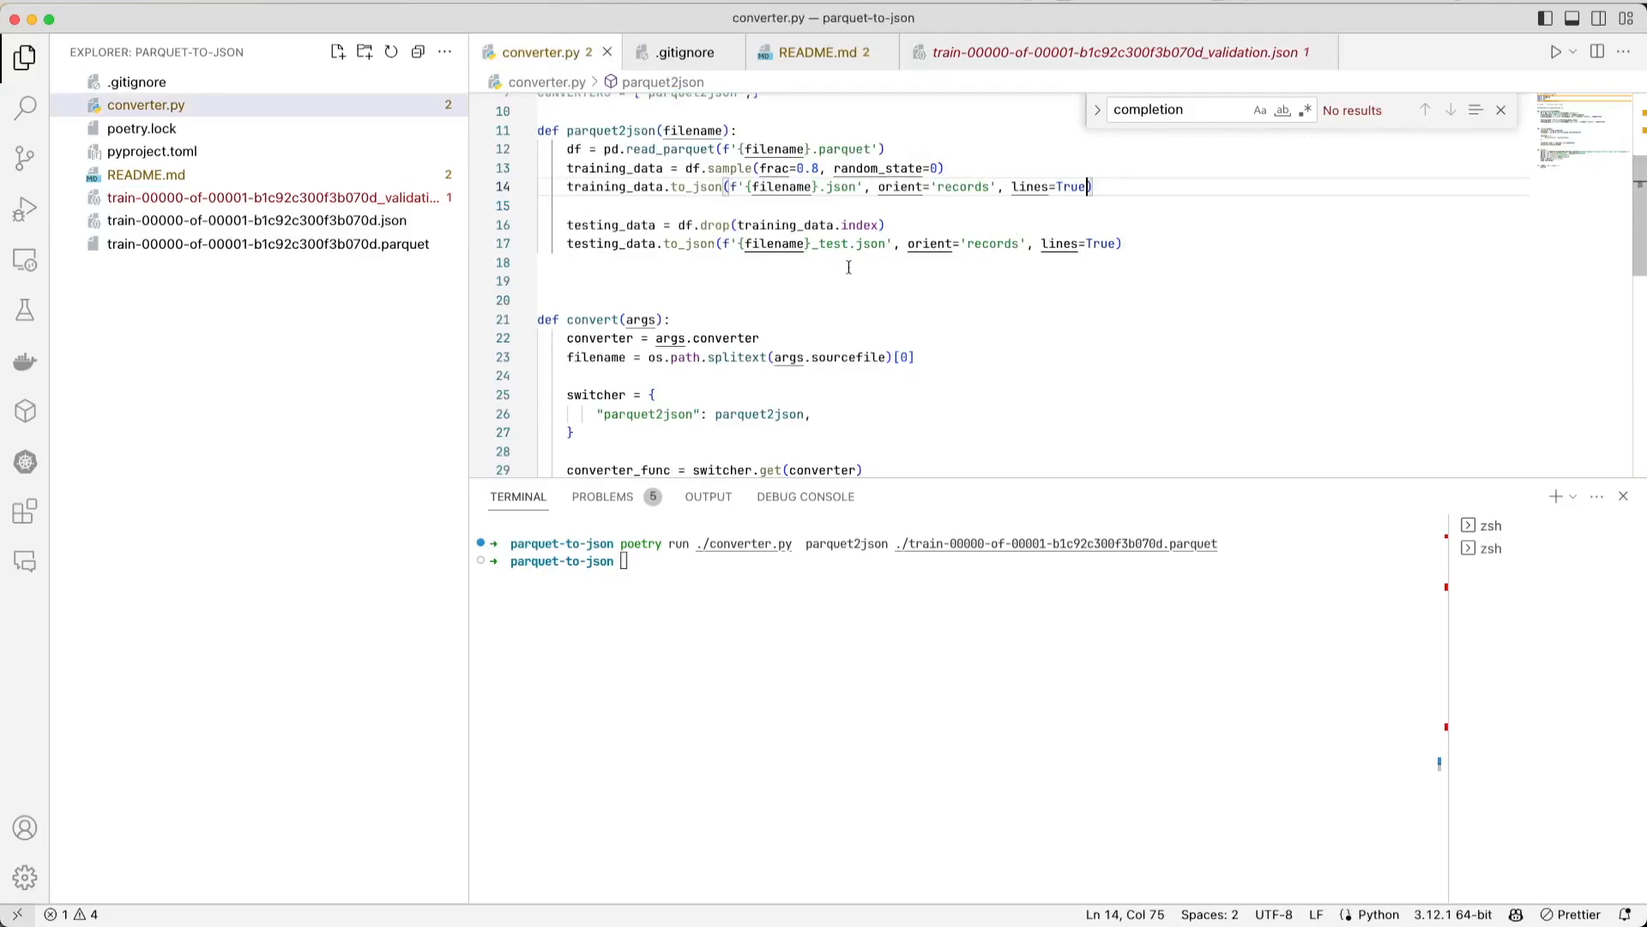
{"action": "double_click", "coordinate": [843, 244]}
{"action": "type", "text": "valida"}
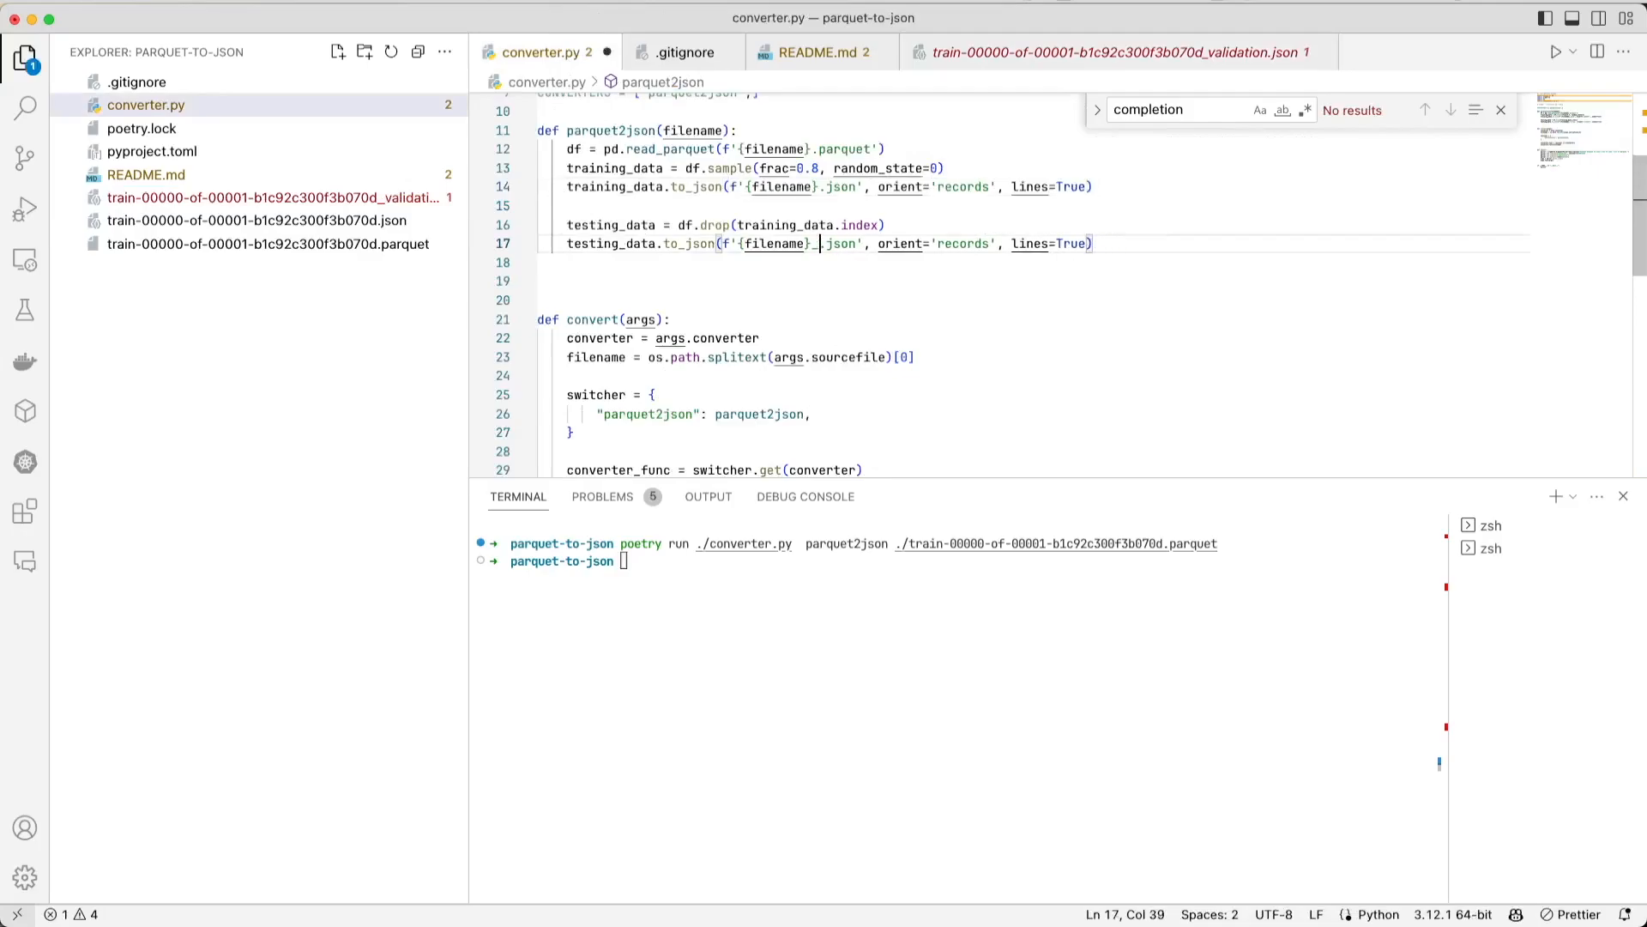
{"action": "type", "text": "tion"}
{"action": "key", "text": "cmd+s"}
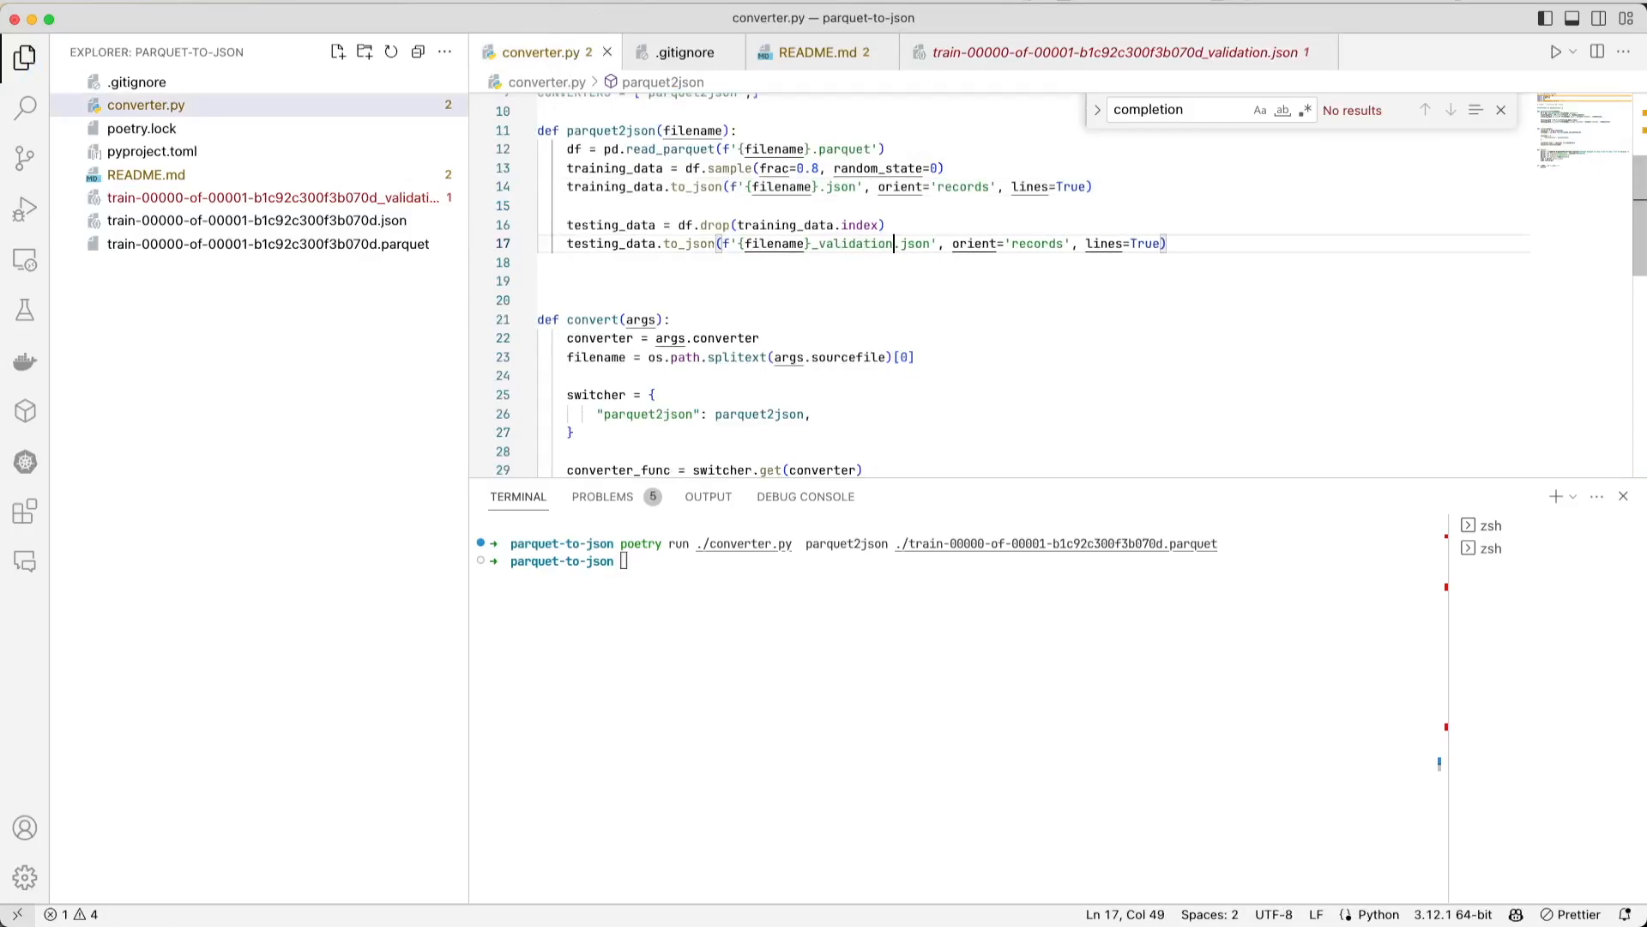
- Rename the testing_data variable to validation_data throughout converter.py and save the script
{"action": "left_click", "coordinate": [699, 279]}
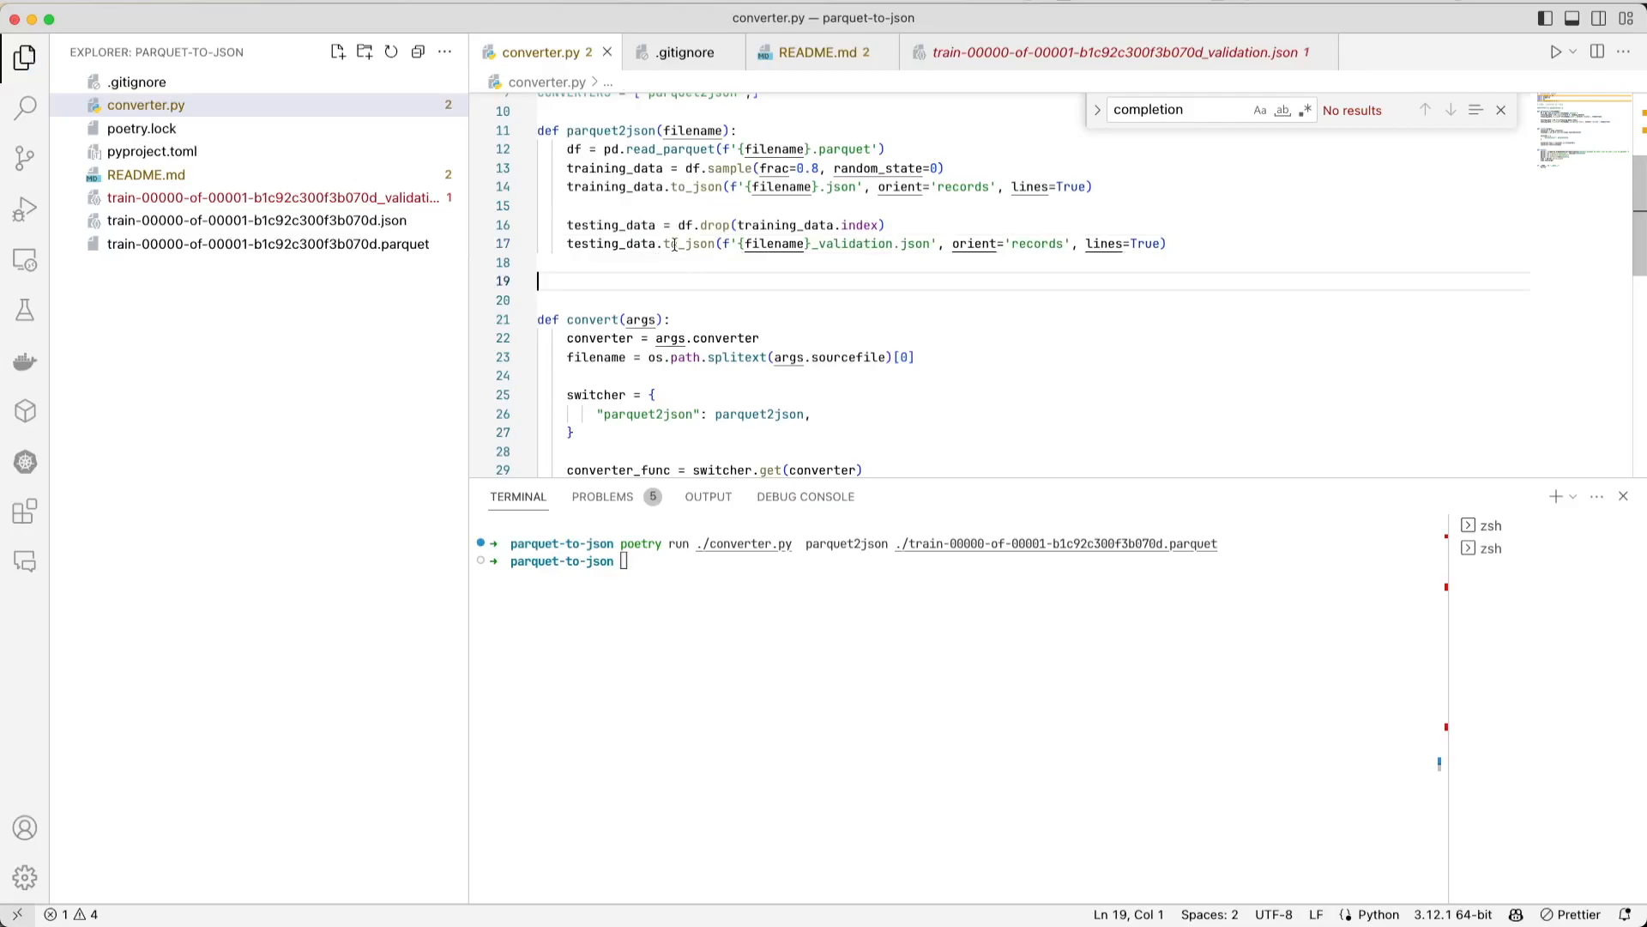
{"action": "double_click", "coordinate": [612, 225]}
{"action": "right_click", "coordinate": [612, 229]}
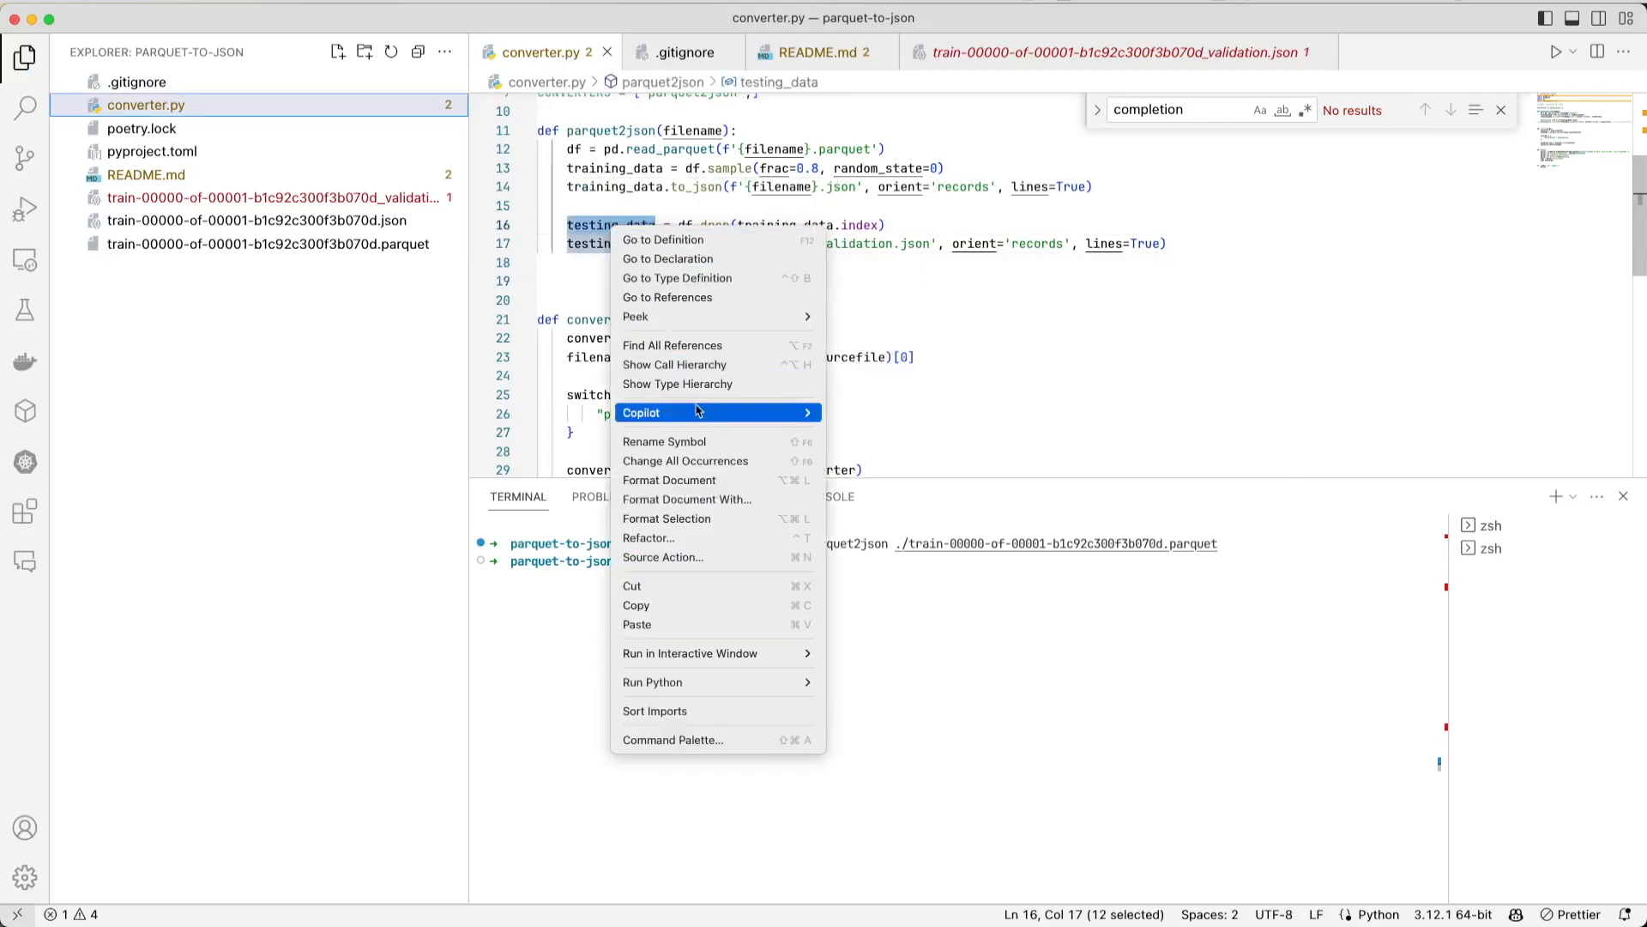
{"action": "left_click", "coordinate": [678, 440]}
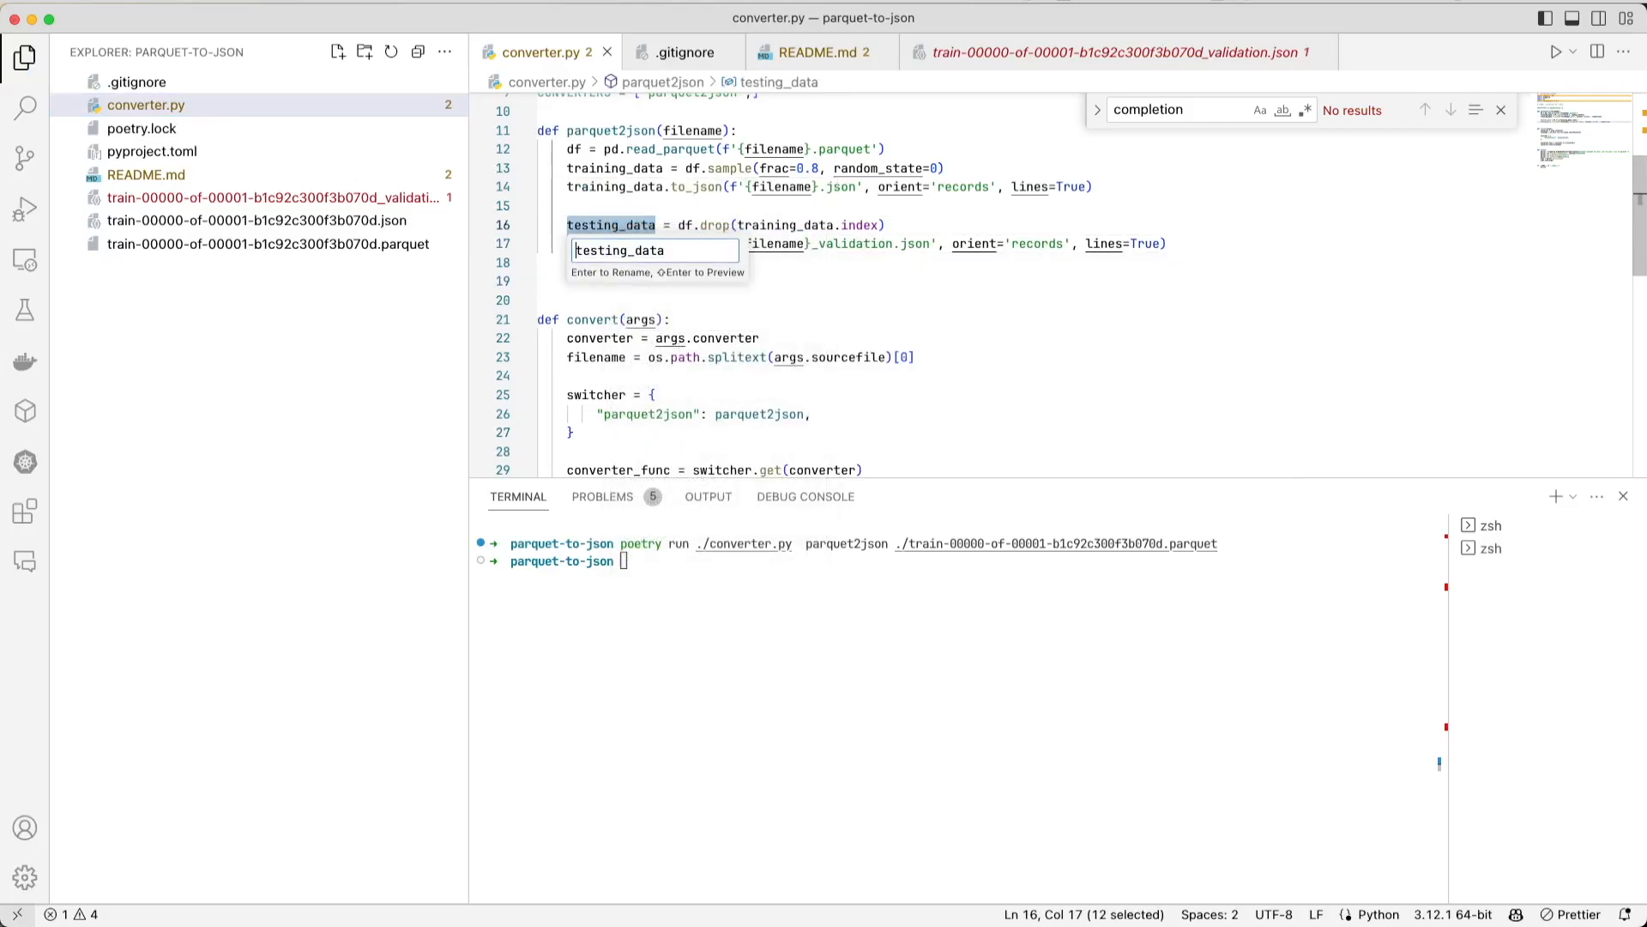
{"action": "key", "text": "BackSpace"}
{"action": "key", "text": "BackSpace"}
{"action": "key", "text": "BackSpace"}
{"action": "key", "text": "BackSpace"}
{"action": "key", "text": "BackSpace"}
{"action": "key", "text": "BackSpace"}
{"action": "key", "text": "BackSpace"}
{"action": "type", "text": "validation"}
{"action": "key", "text": "Return"}
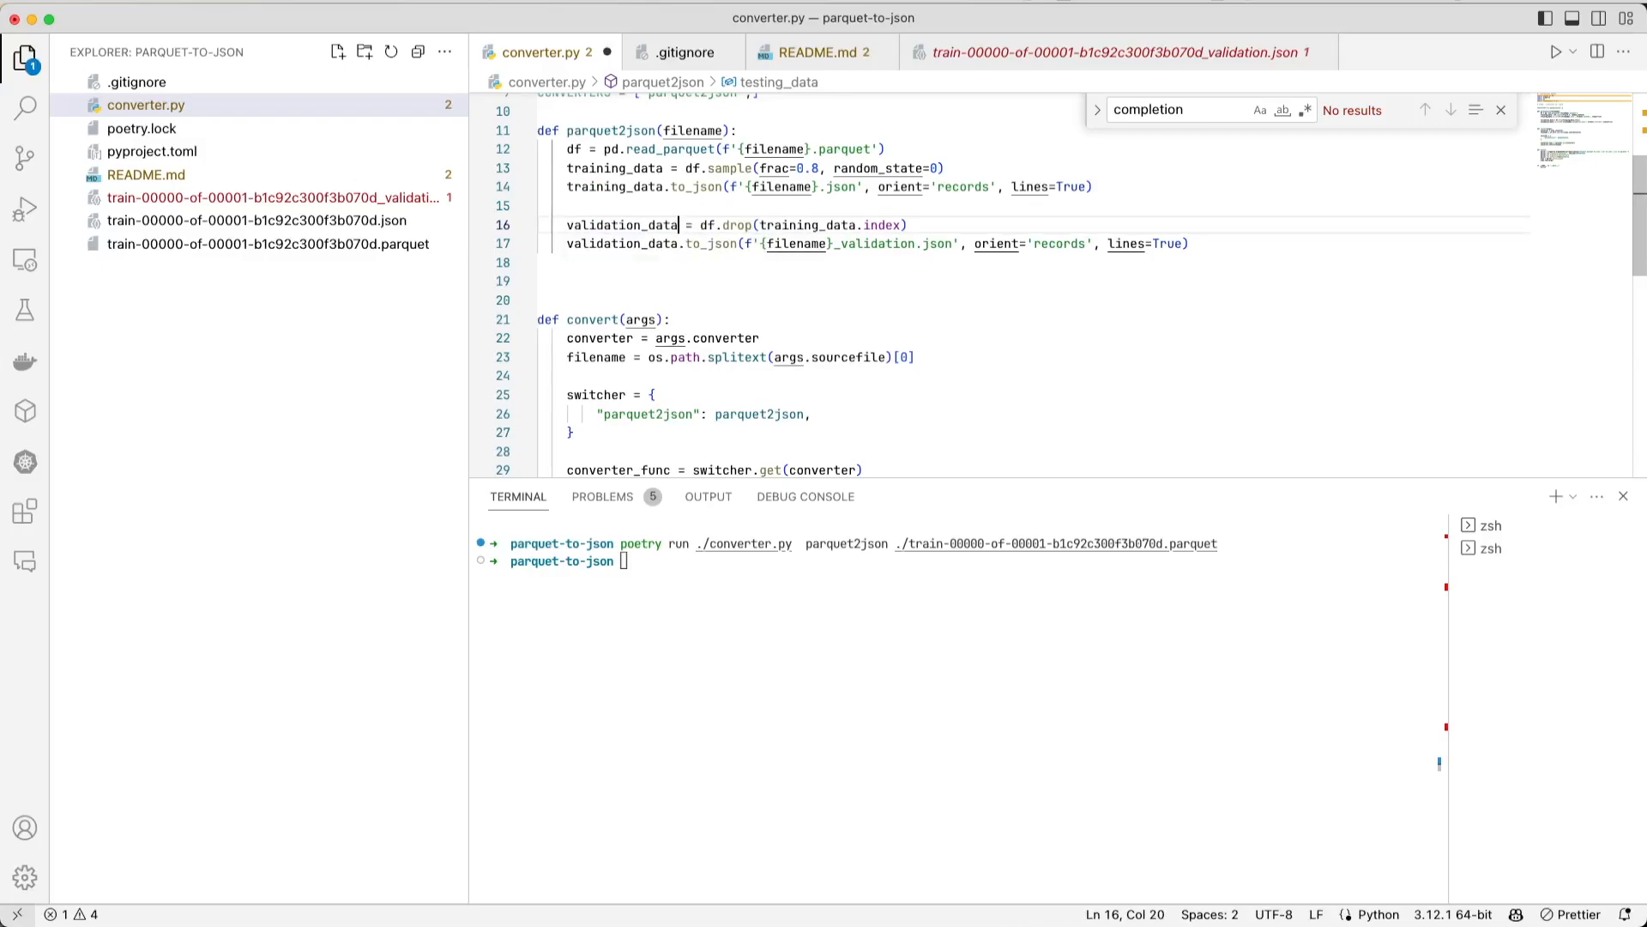
{"action": "left_click", "coordinate": [863, 357]}
{"action": "key", "text": "super+s"}
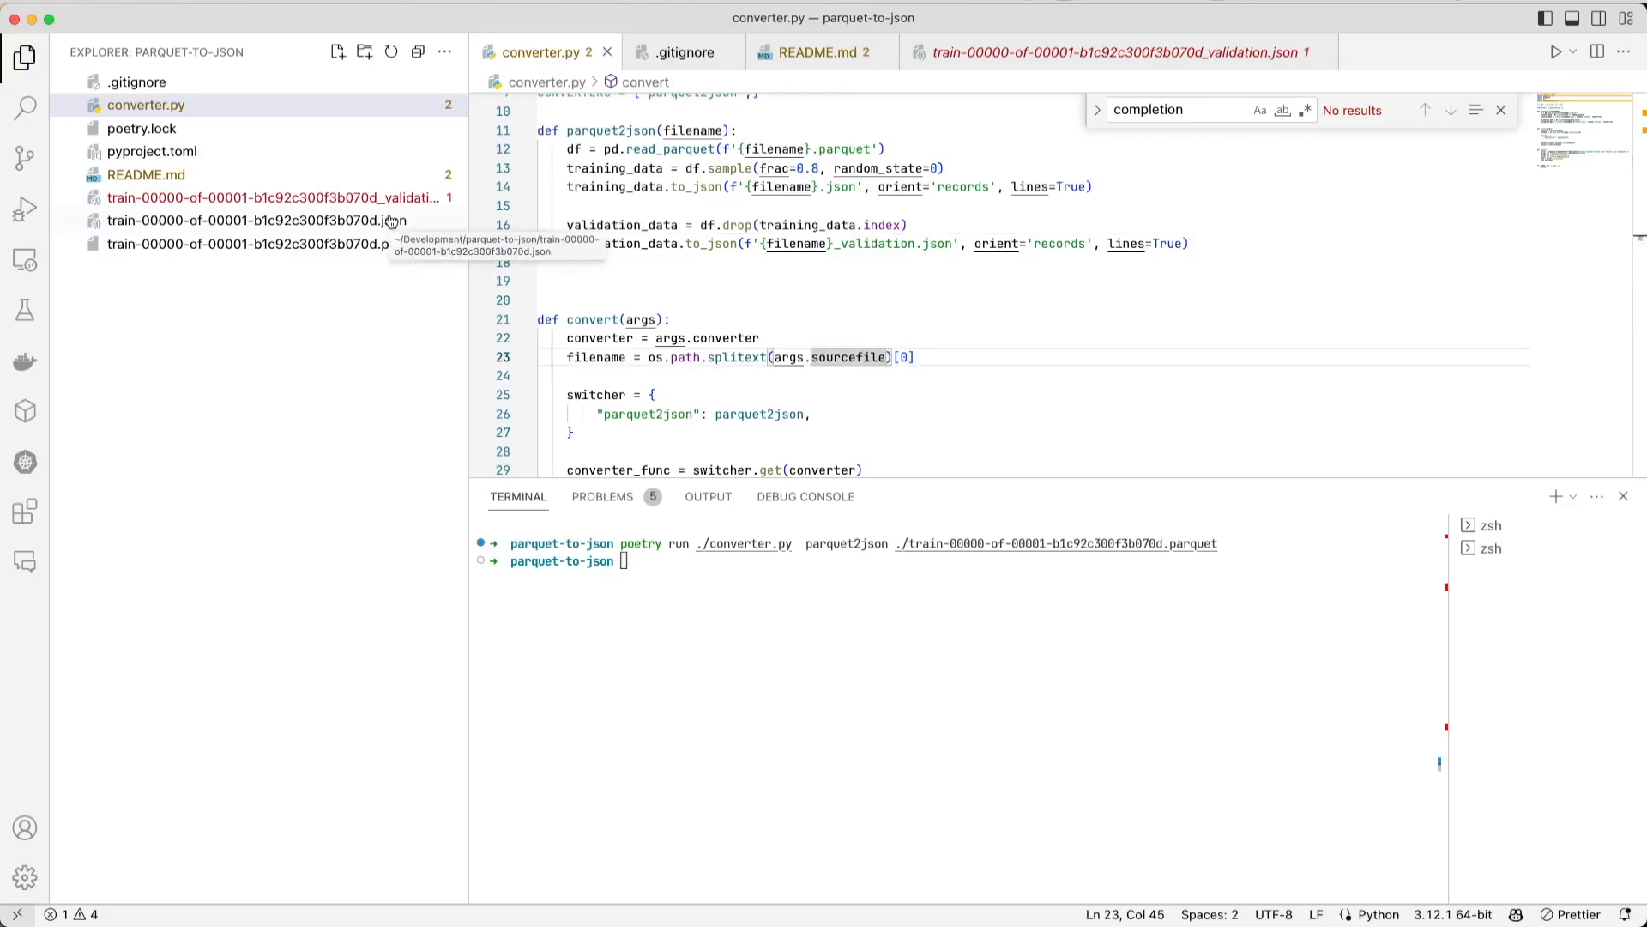
- Switch to the browser, check the Input data section of the Bedrock fine-tuning job, and open S3's Create bucket page
{"action": "key", "text": "super+Tab"}
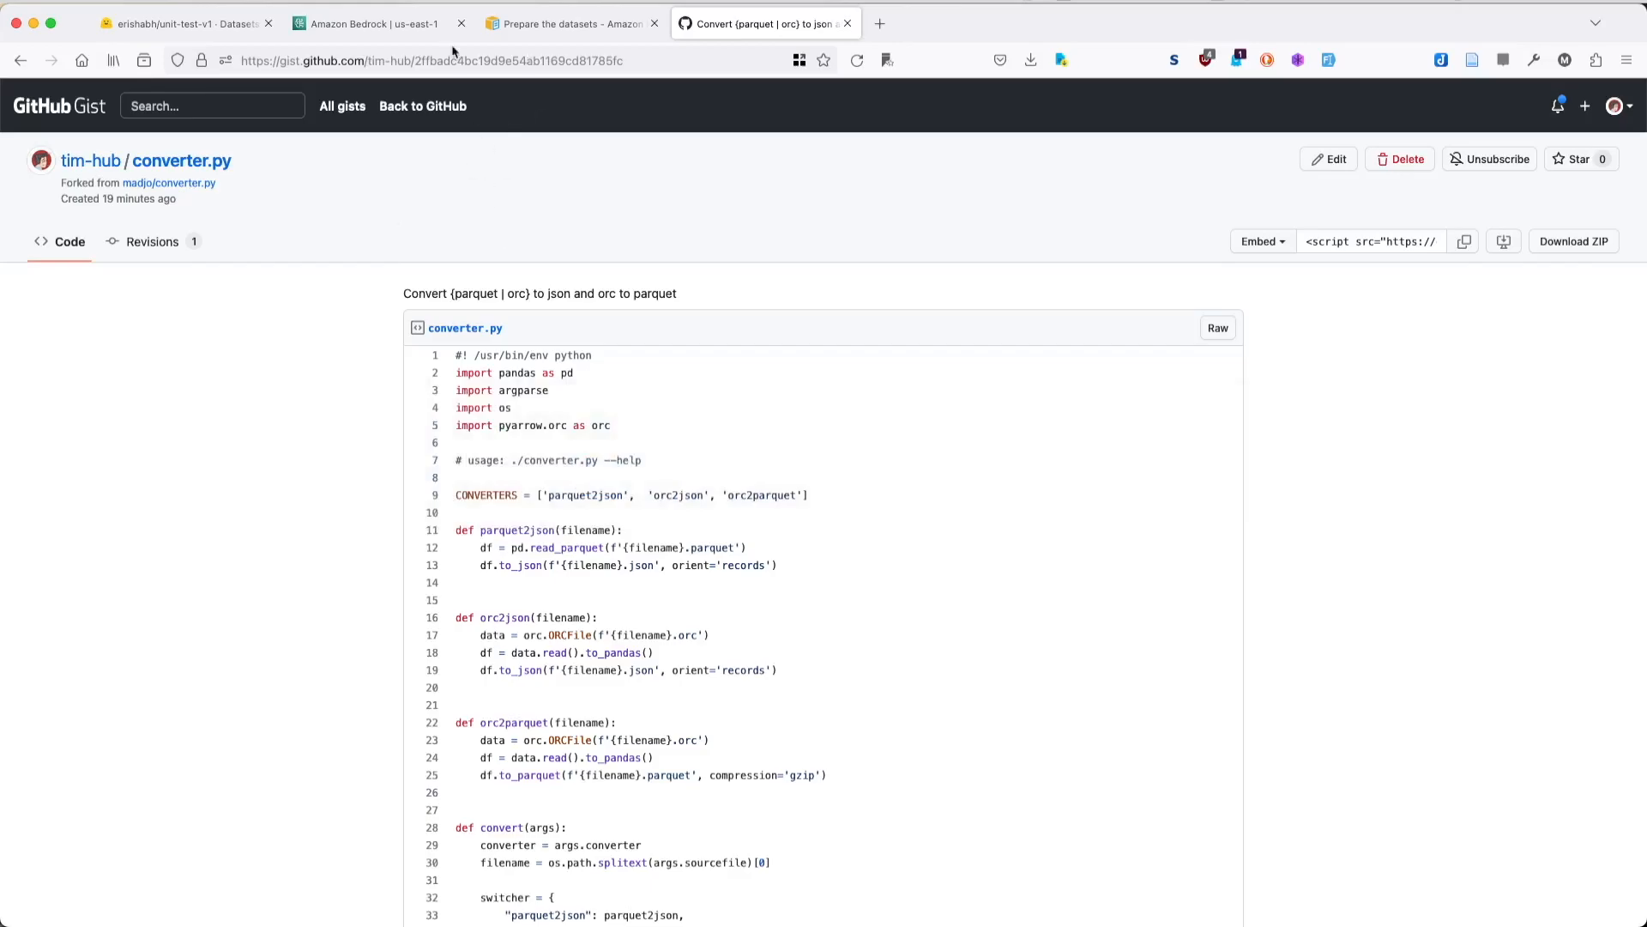
{"action": "left_click", "coordinate": [382, 26]}
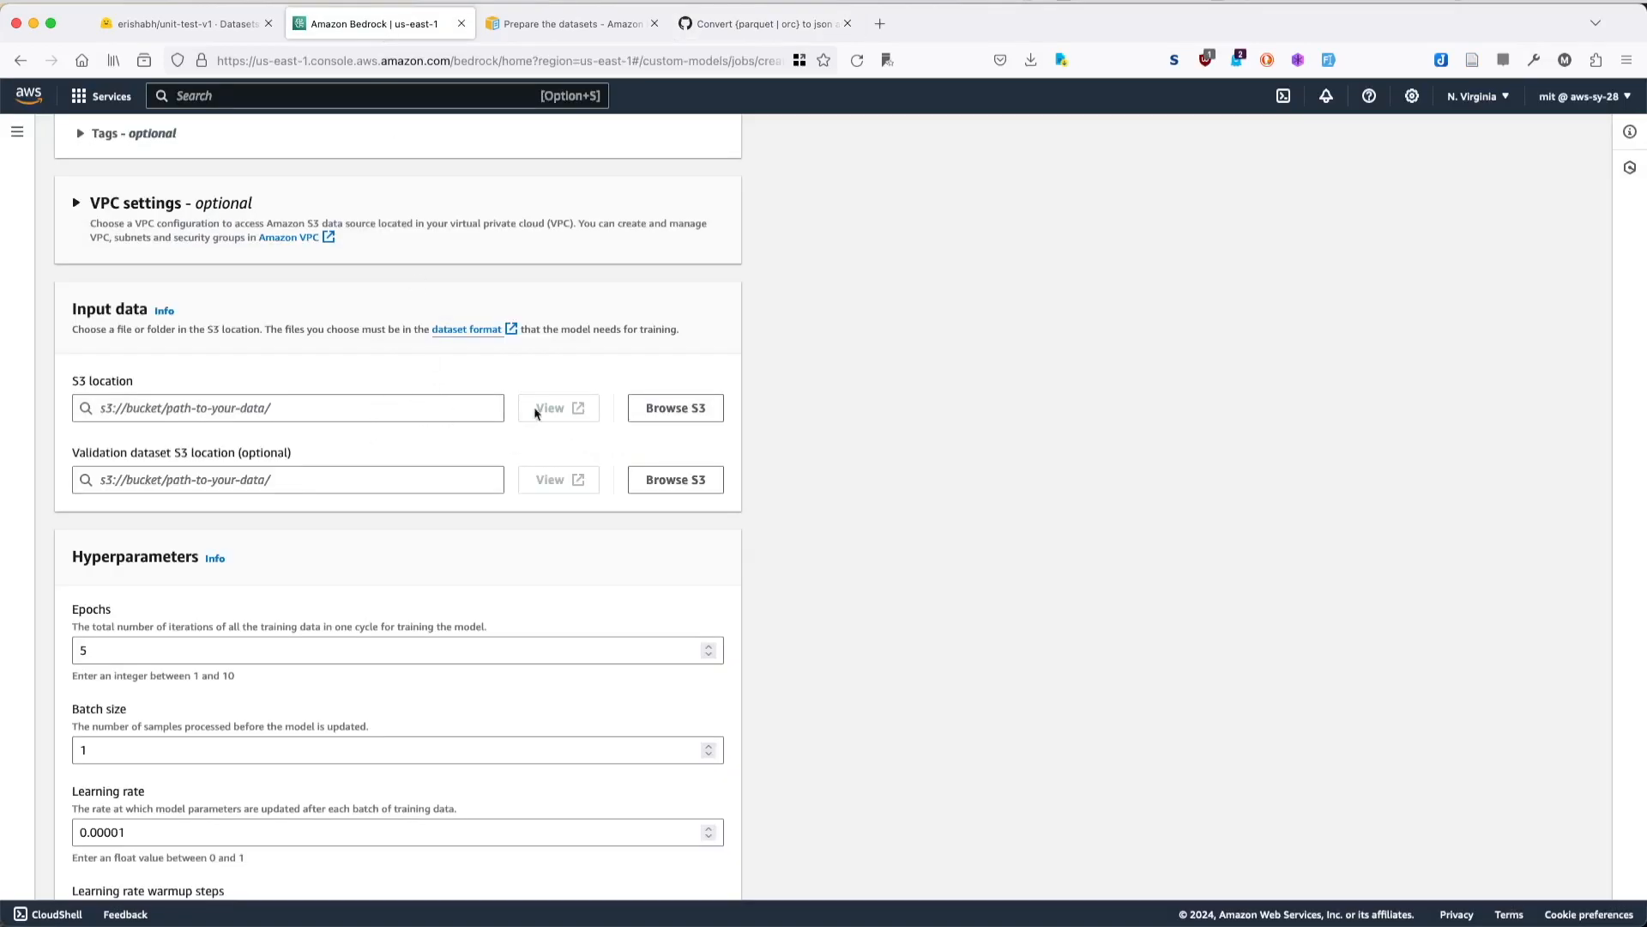
{"action": "scroll", "coordinate": [358, 353], "scroll_direction": "up", "scroll_amount": 2}
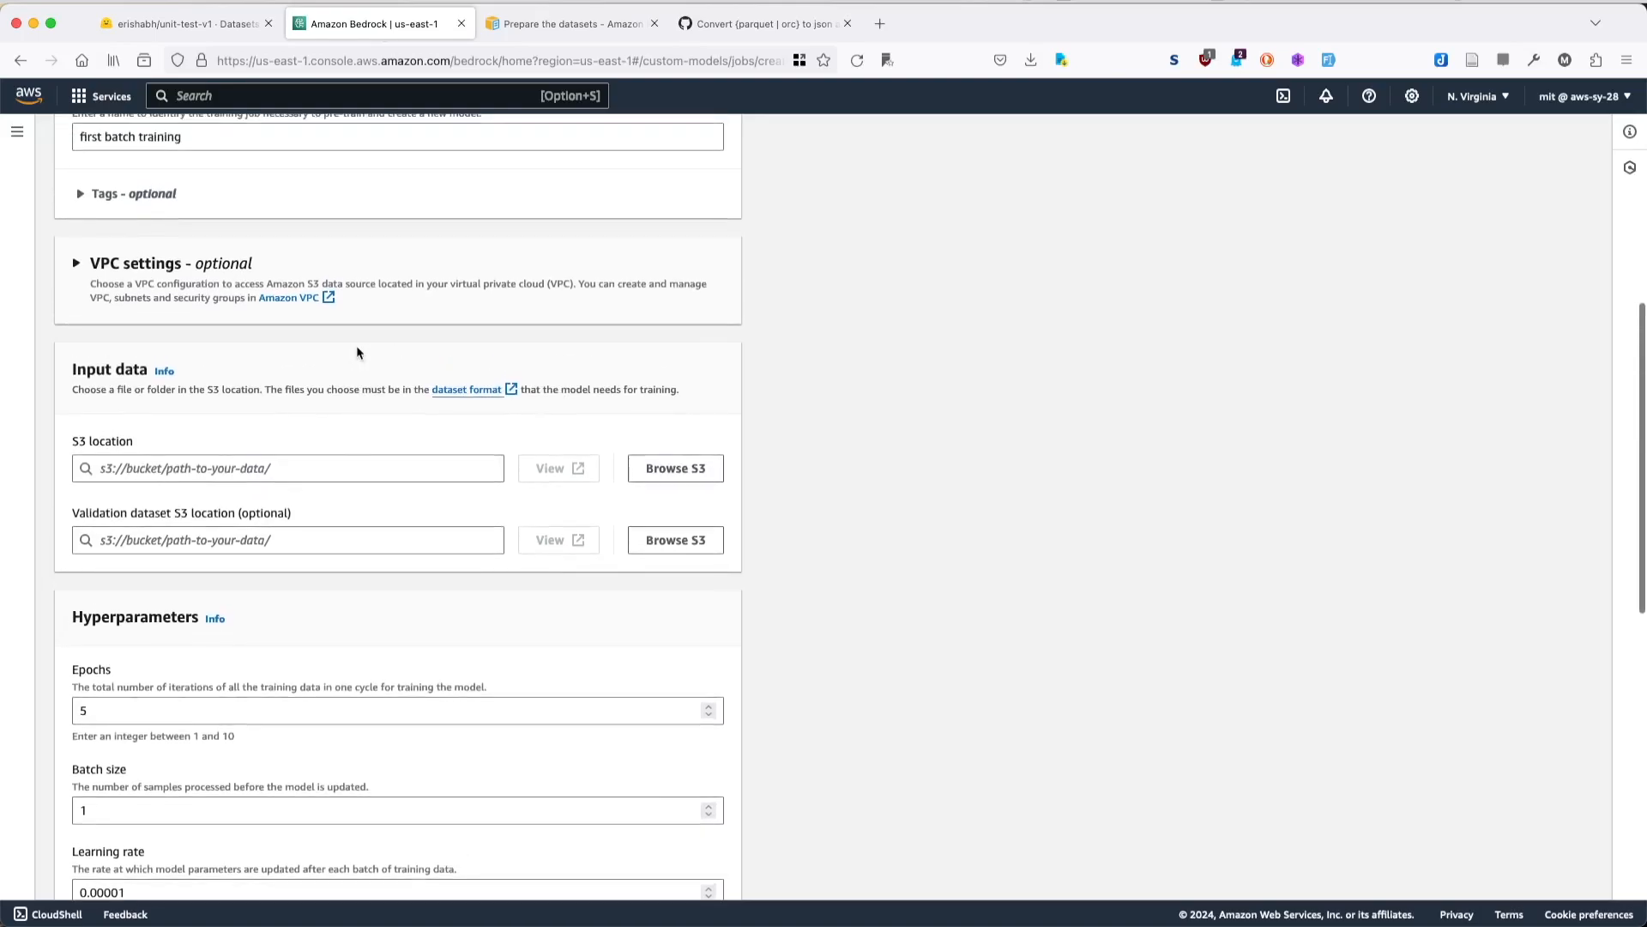
{"action": "left_click", "coordinate": [679, 486]}
{"action": "left_click", "coordinate": [1571, 357]}
{"action": "left_click", "coordinate": [1487, 100]}
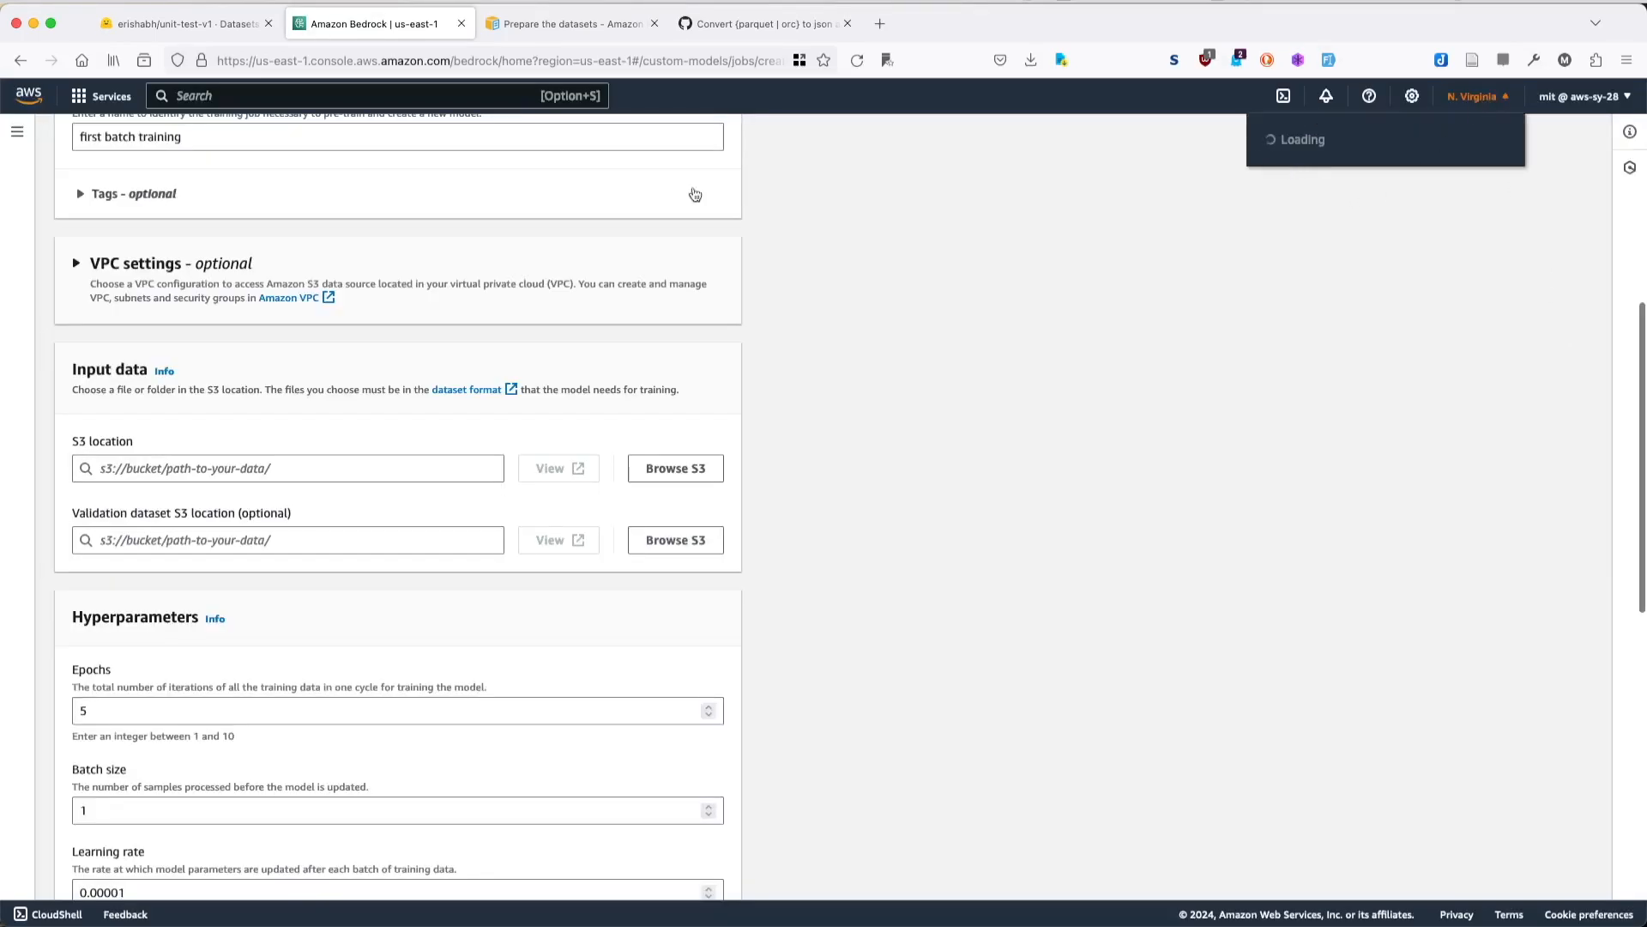
{"action": "left_click", "coordinate": [225, 95]}
{"action": "type", "text": "s3"}
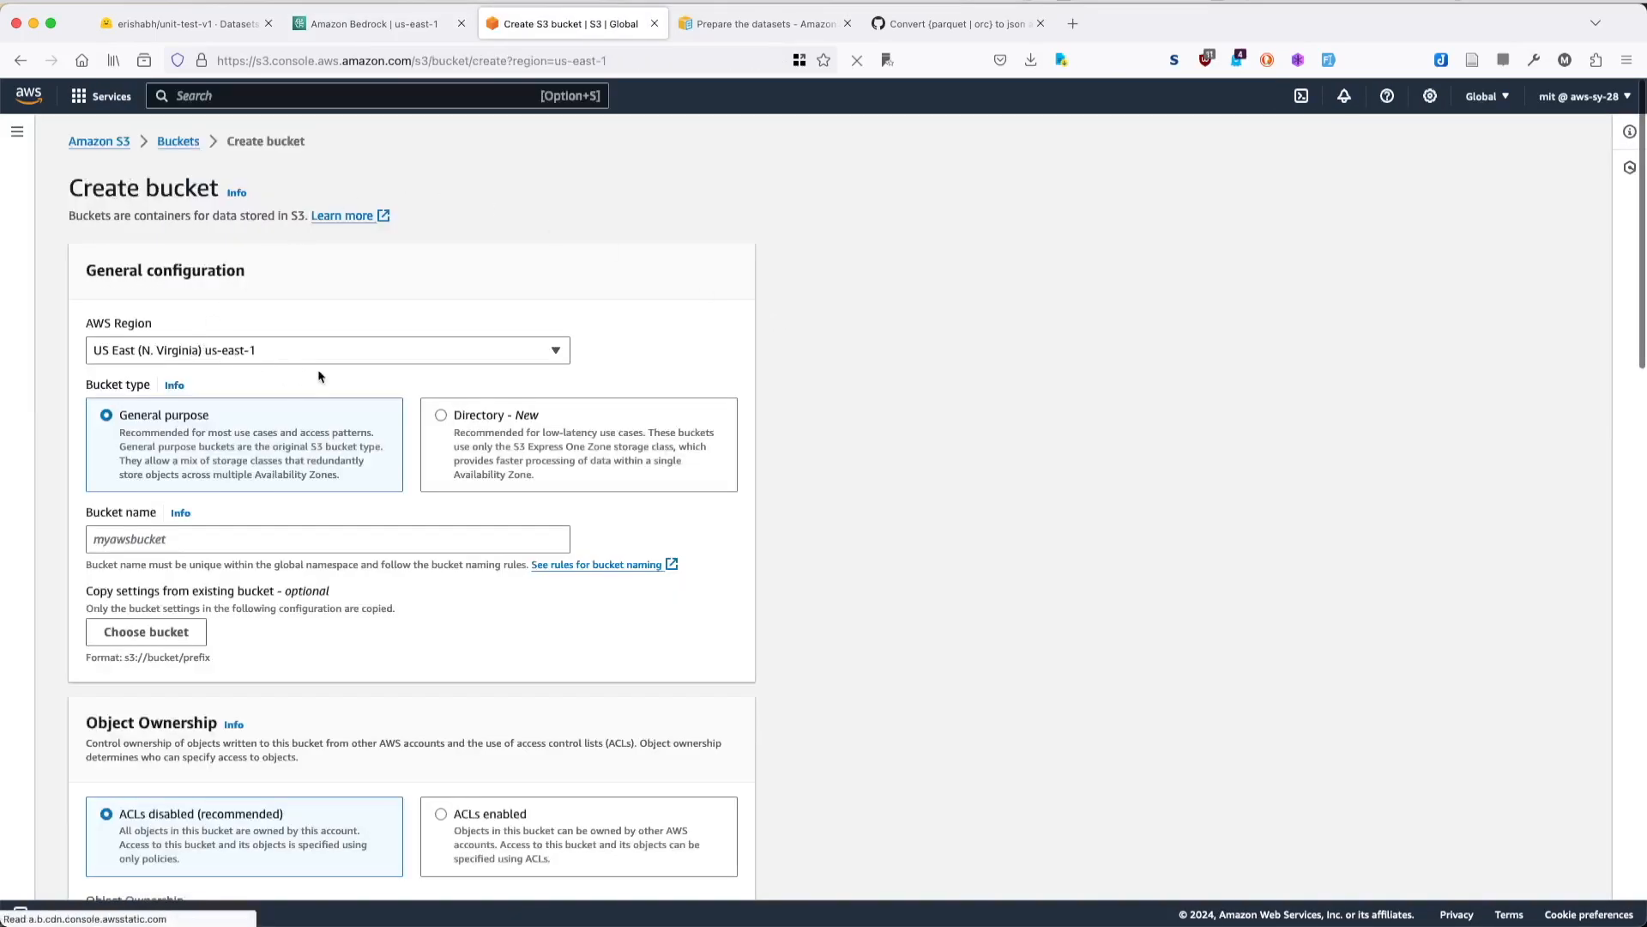
- Create a general purpose S3 bucket named unit-test-finetune in us-east-1, keeping the default ownership, public access, versioning and encryption settings
{"action": "scroll", "coordinate": [203, 508], "scroll_direction": "down", "scroll_amount": 1}
{"action": "left_click", "coordinate": [179, 509]}
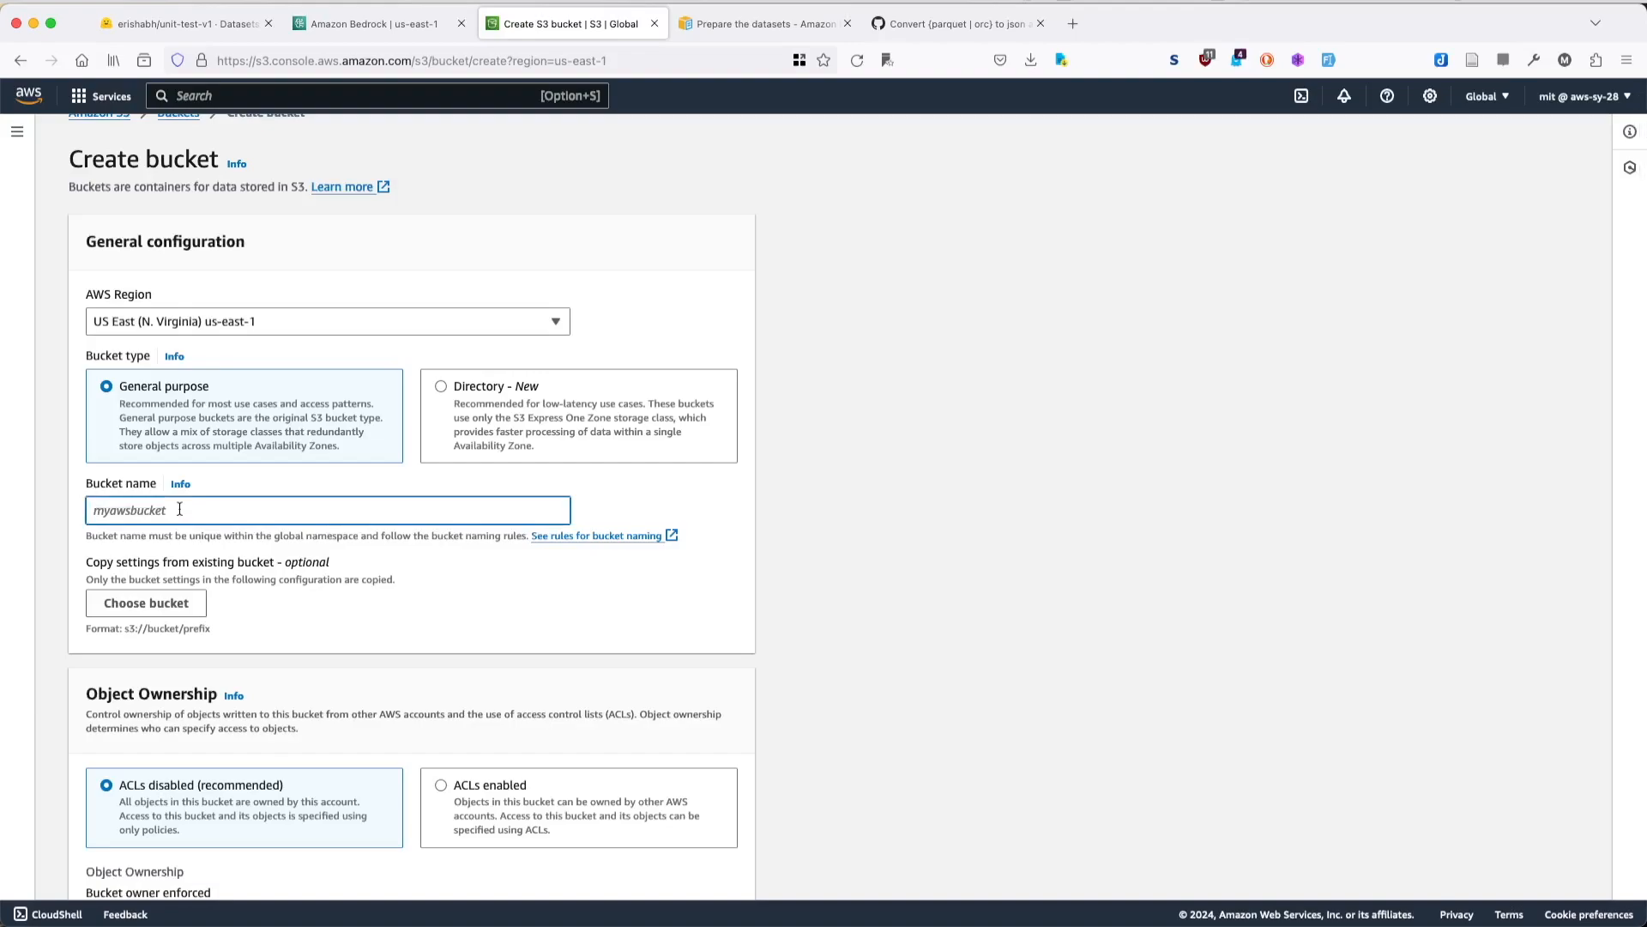
{"action": "type", "text": "unit-test-finetune"}
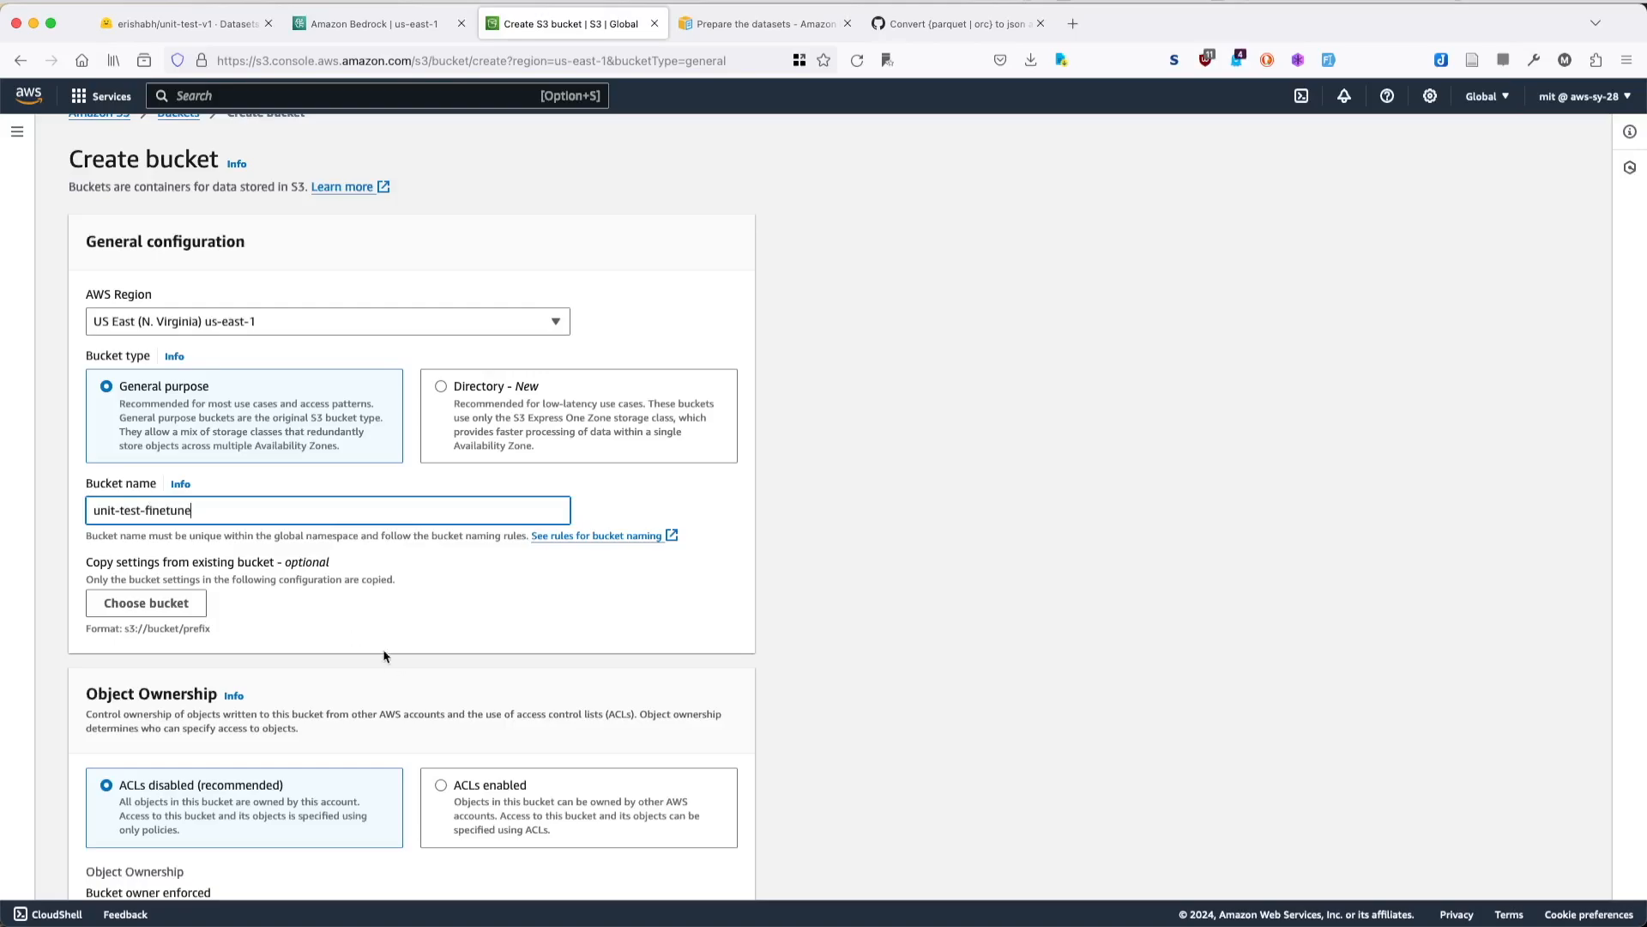
{"action": "scroll", "coordinate": [460, 674], "scroll_direction": "down", "scroll_amount": 5}
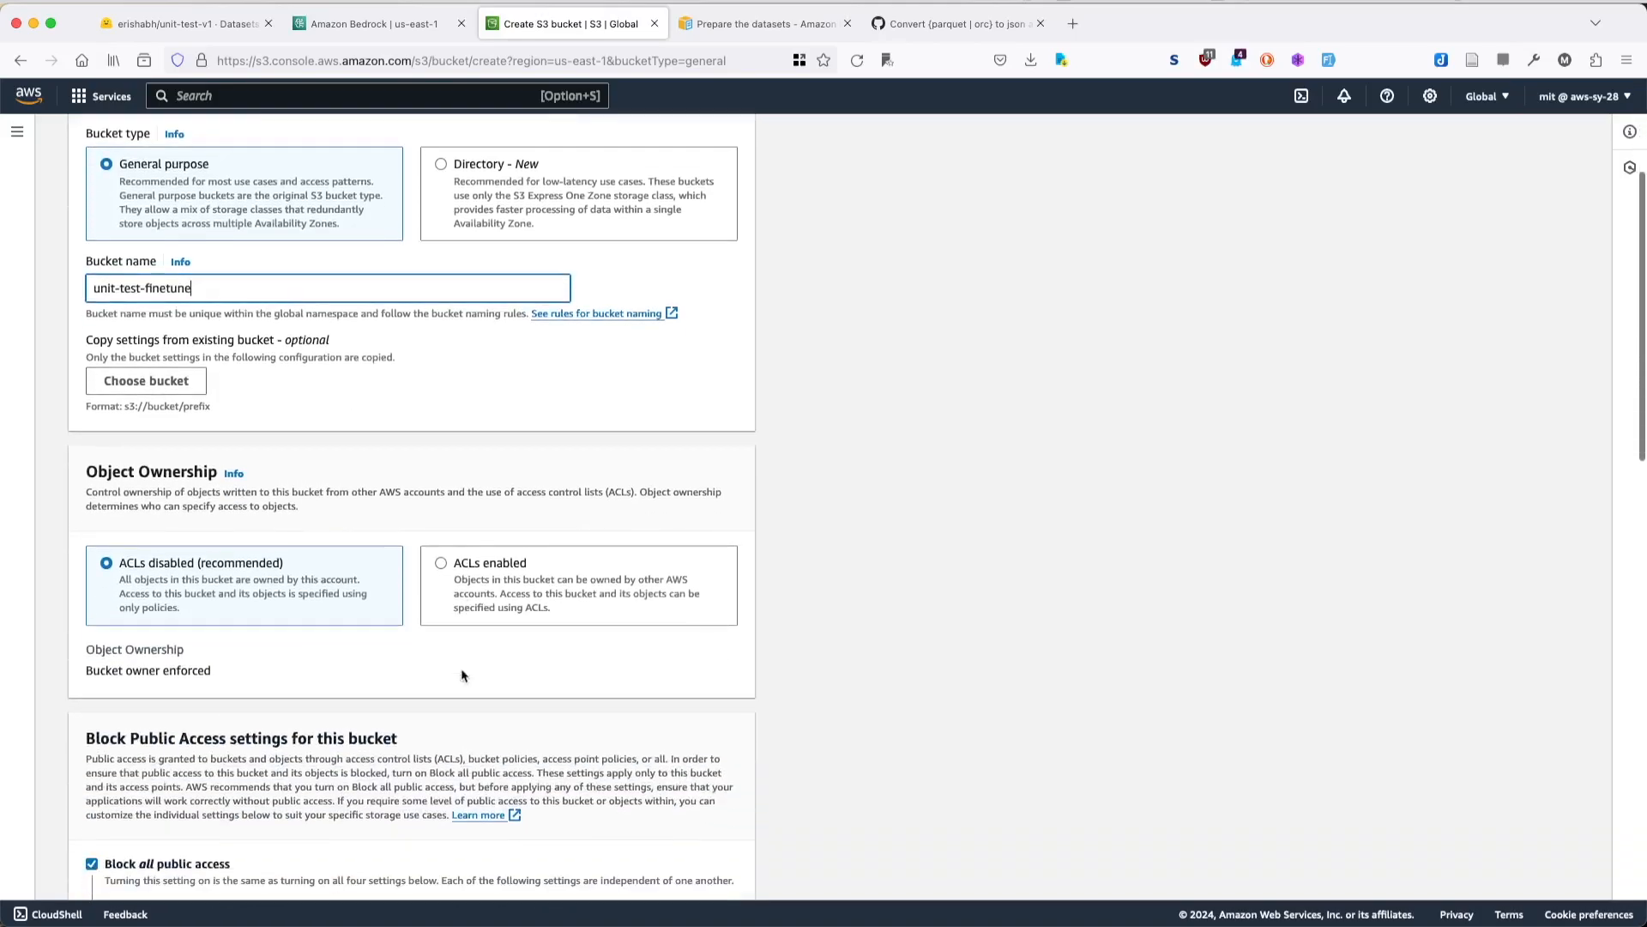
{"action": "scroll", "coordinate": [305, 558], "scroll_direction": "down", "scroll_amount": 5}
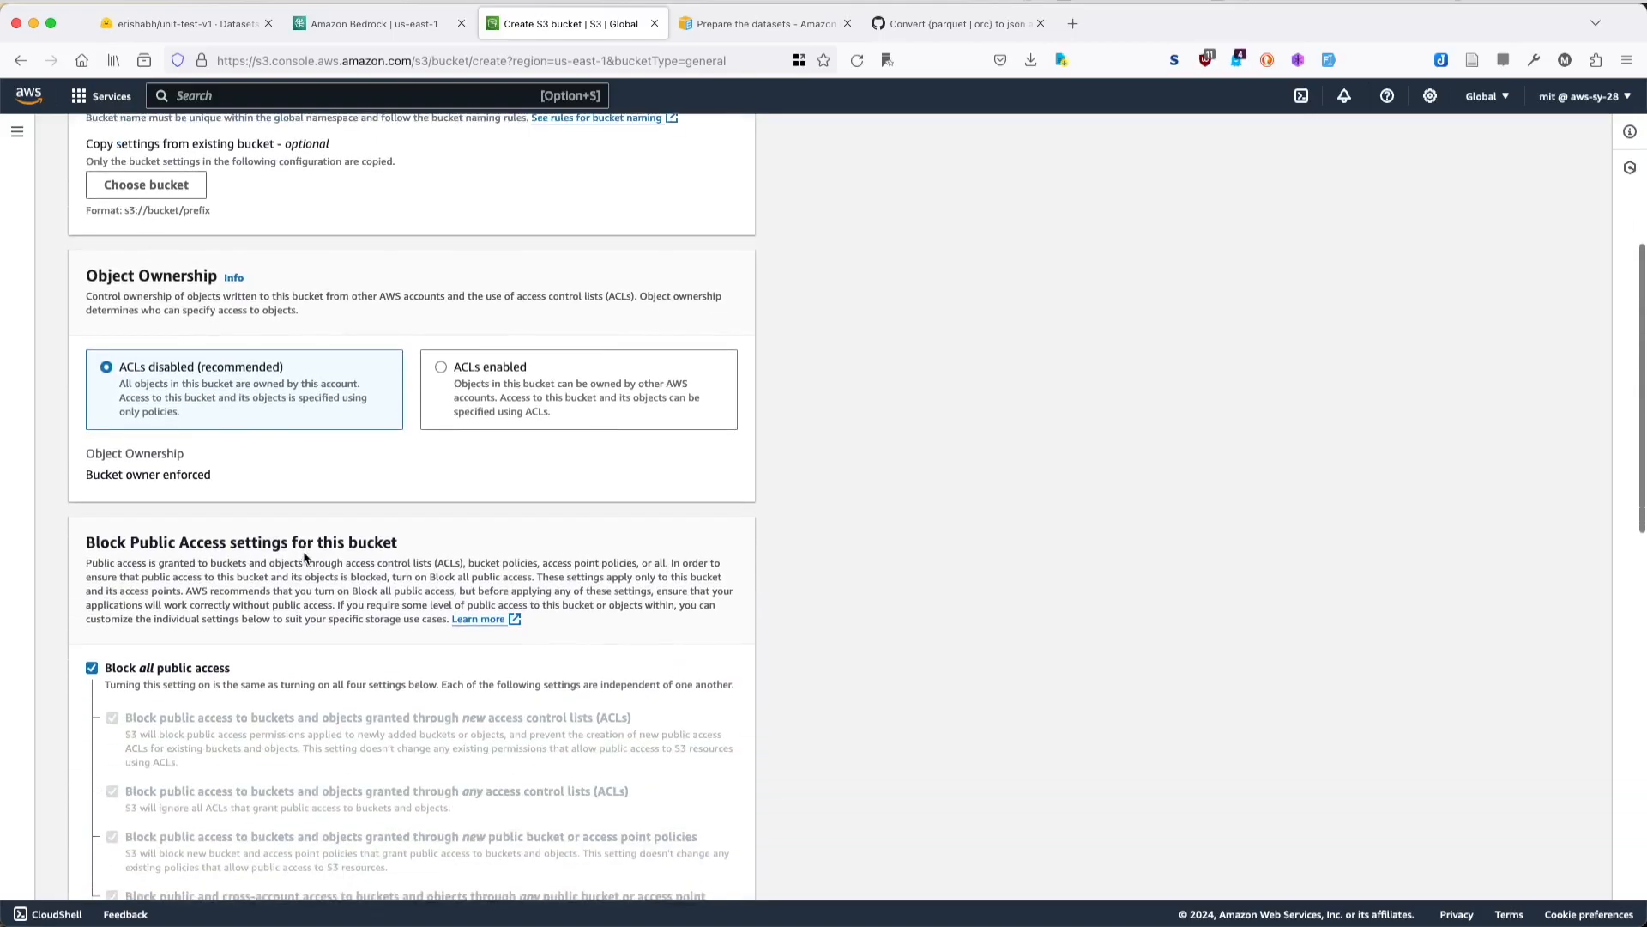
{"action": "scroll", "coordinate": [275, 665], "scroll_direction": "down", "scroll_amount": 8}
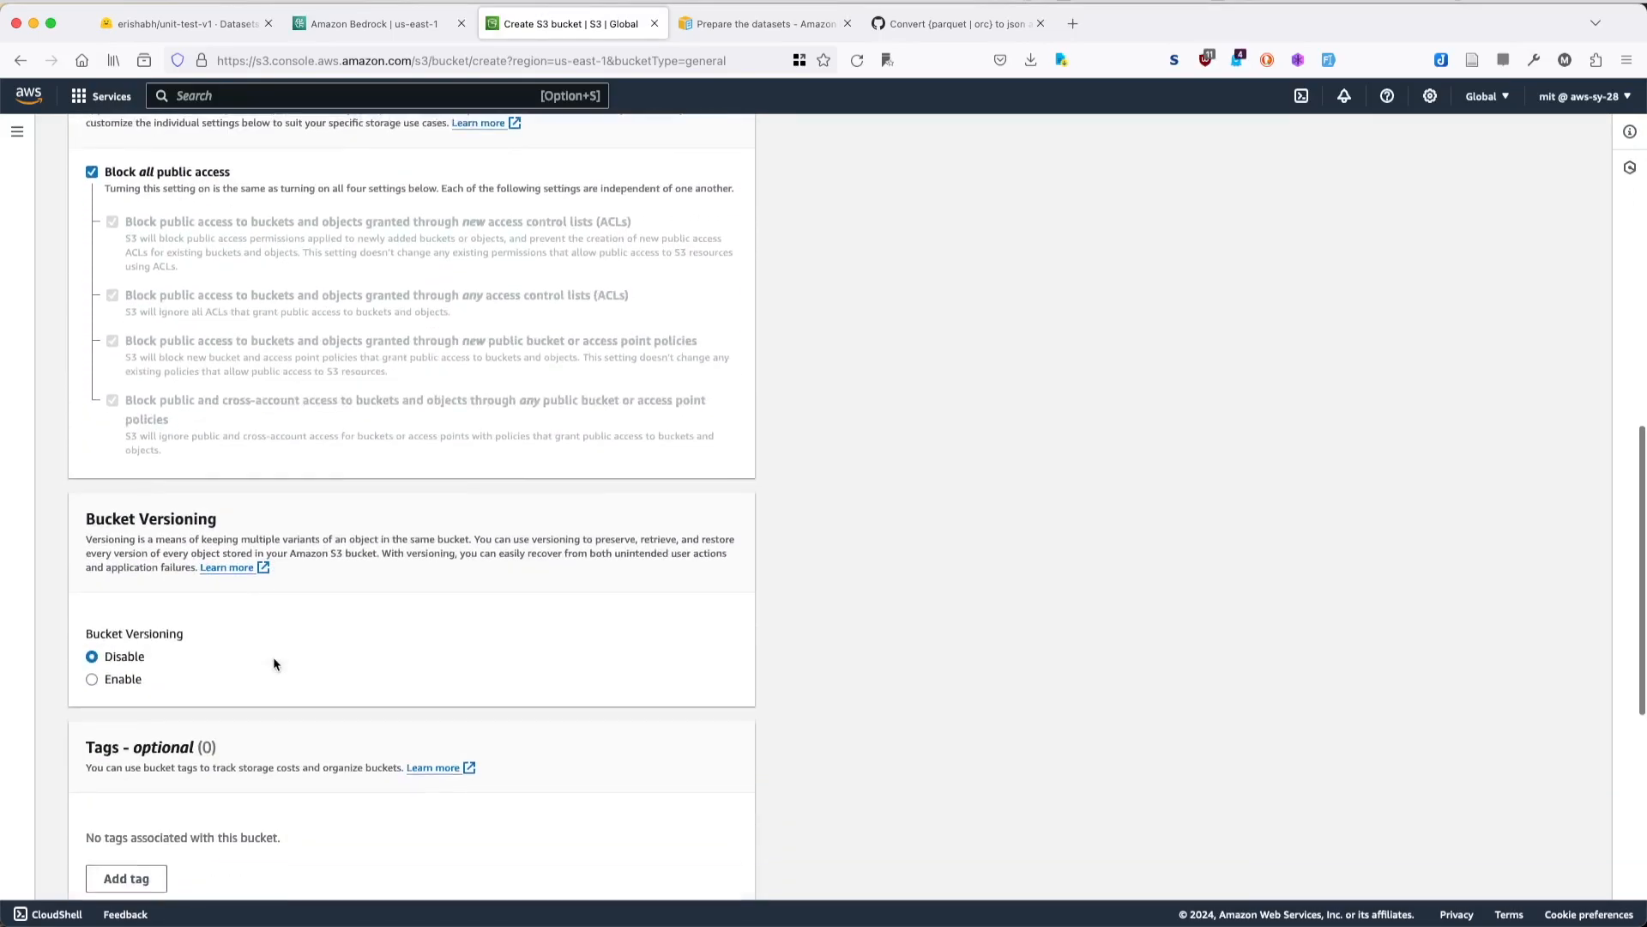
{"action": "scroll", "coordinate": [211, 614], "scroll_direction": "down", "scroll_amount": 6}
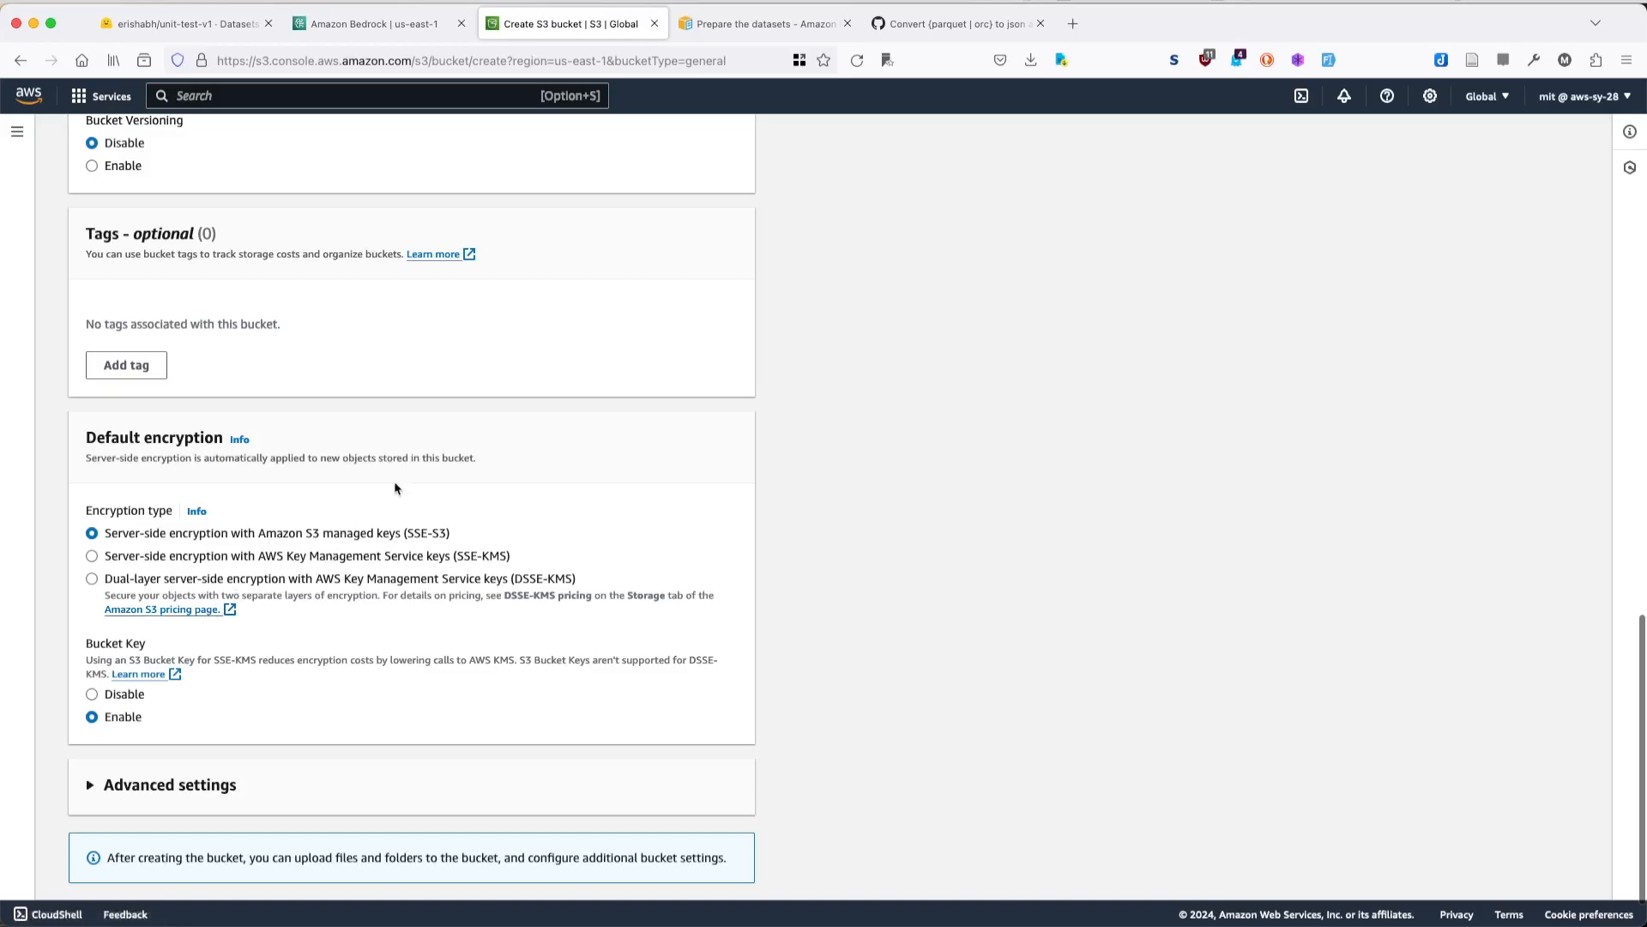
{"action": "scroll", "coordinate": [395, 488], "scroll_direction": "down", "scroll_amount": 1}
{"action": "left_click", "coordinate": [684, 869]}
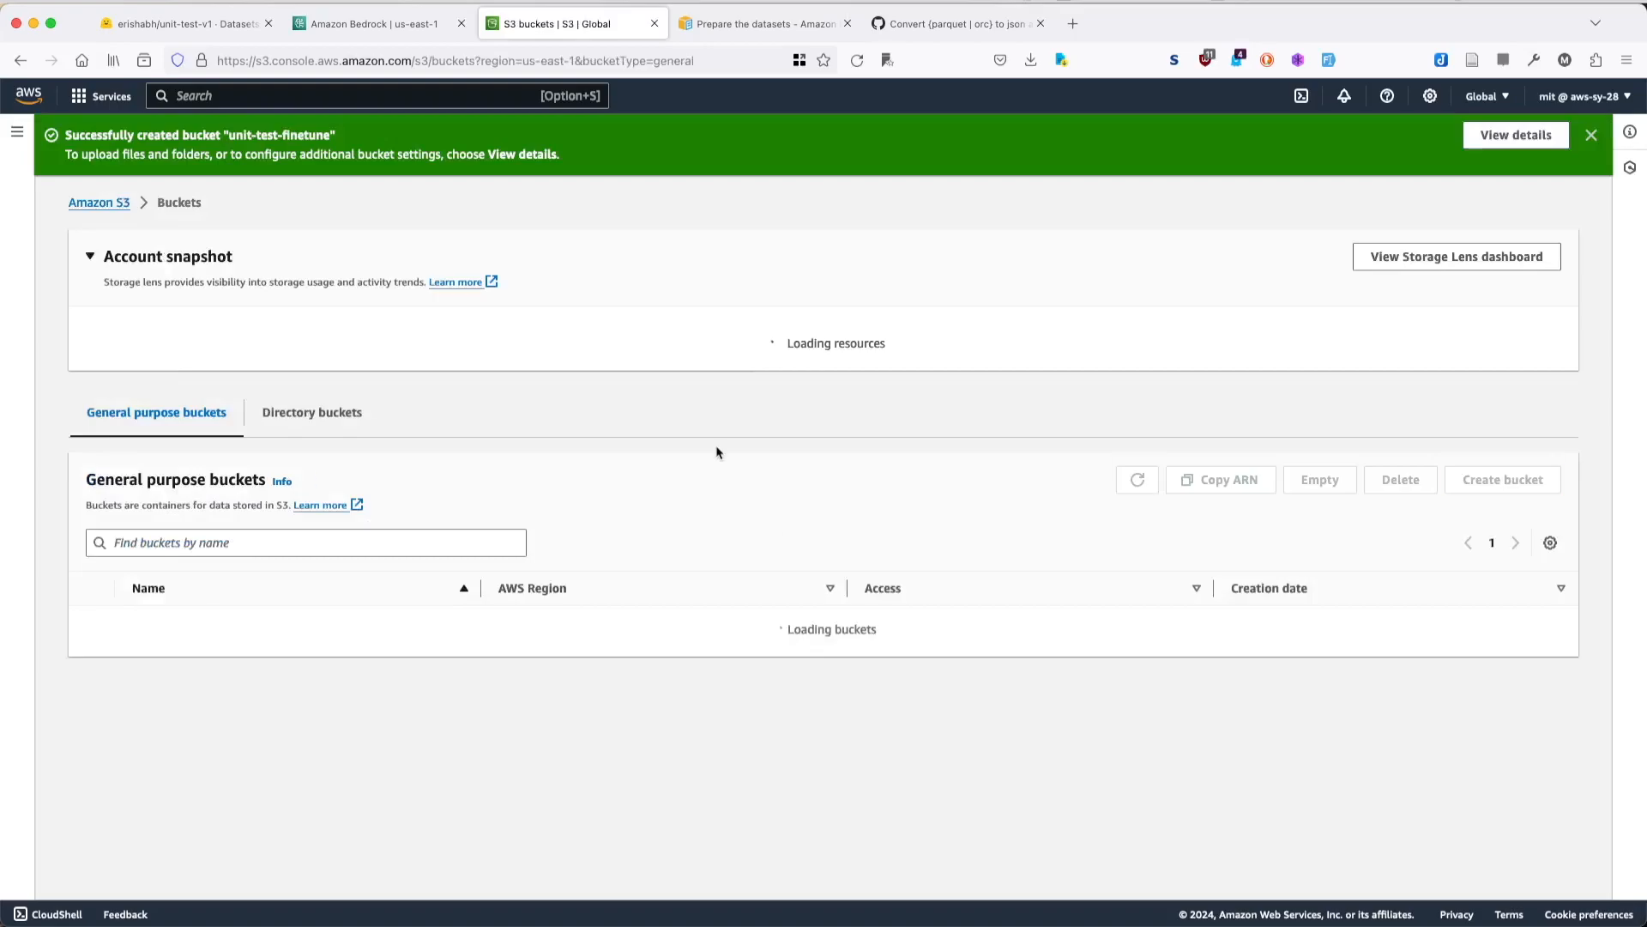
- Move the VS Code window clear of the bucket list, and open the upload page of the unit-test-finetune bucket
{"action": "mouse_move", "coordinate": [975, 914]}
{"action": "left_click", "coordinate": [1215, 908]}
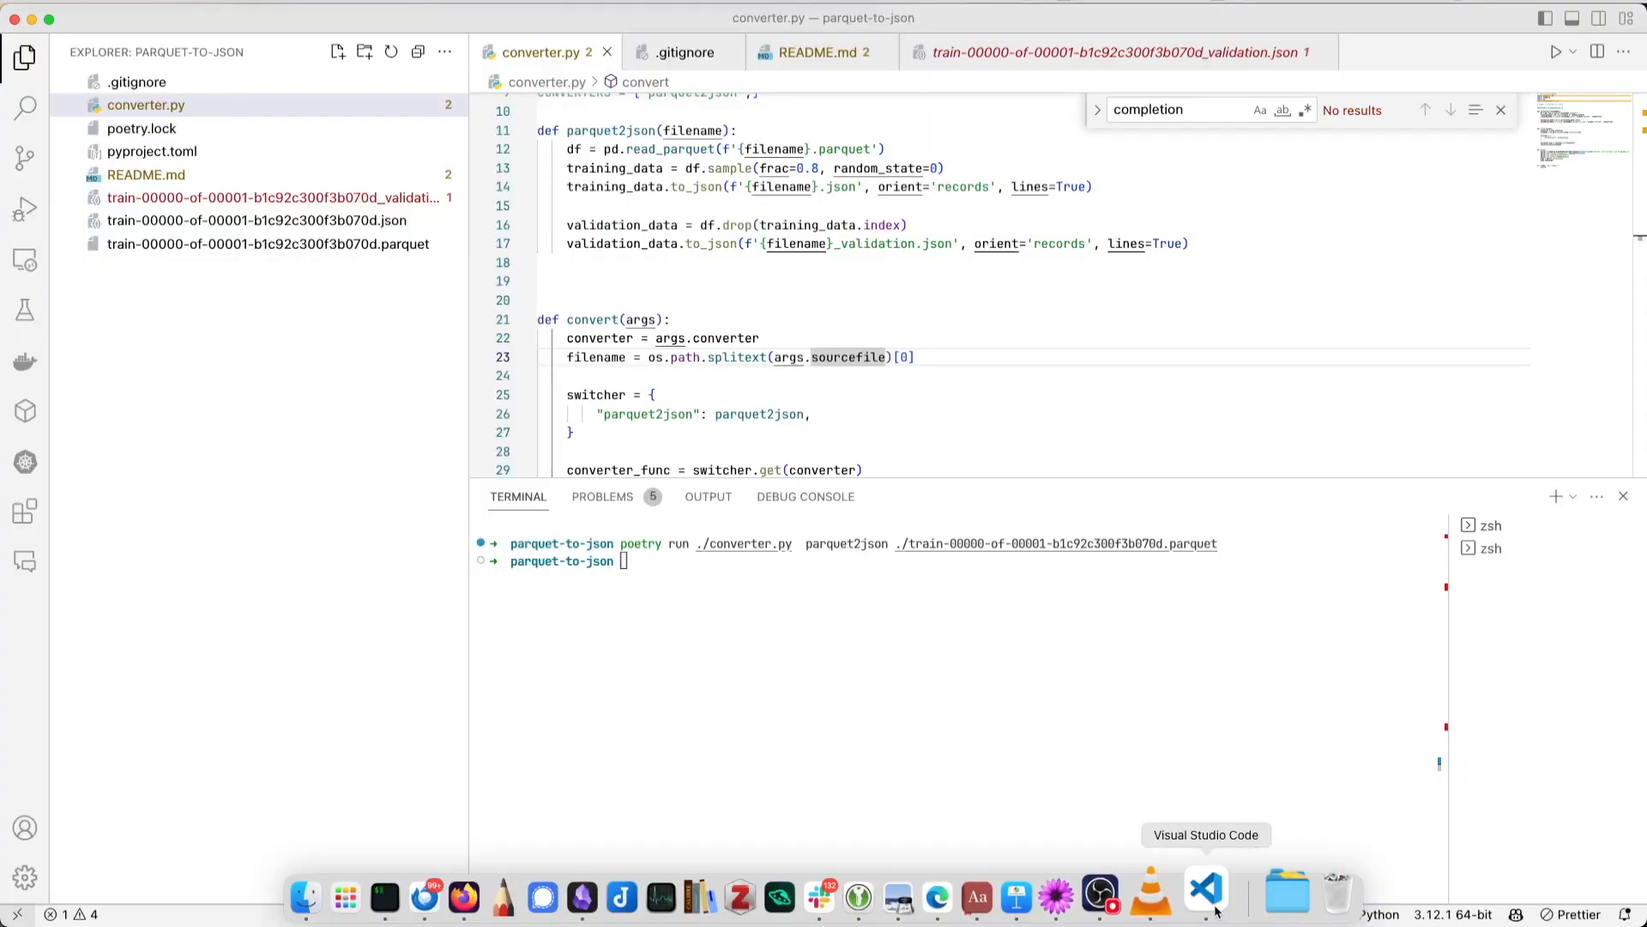
{"action": "left_click_drag", "start_coordinate": [788, 17], "coordinate": [1002, 693]}
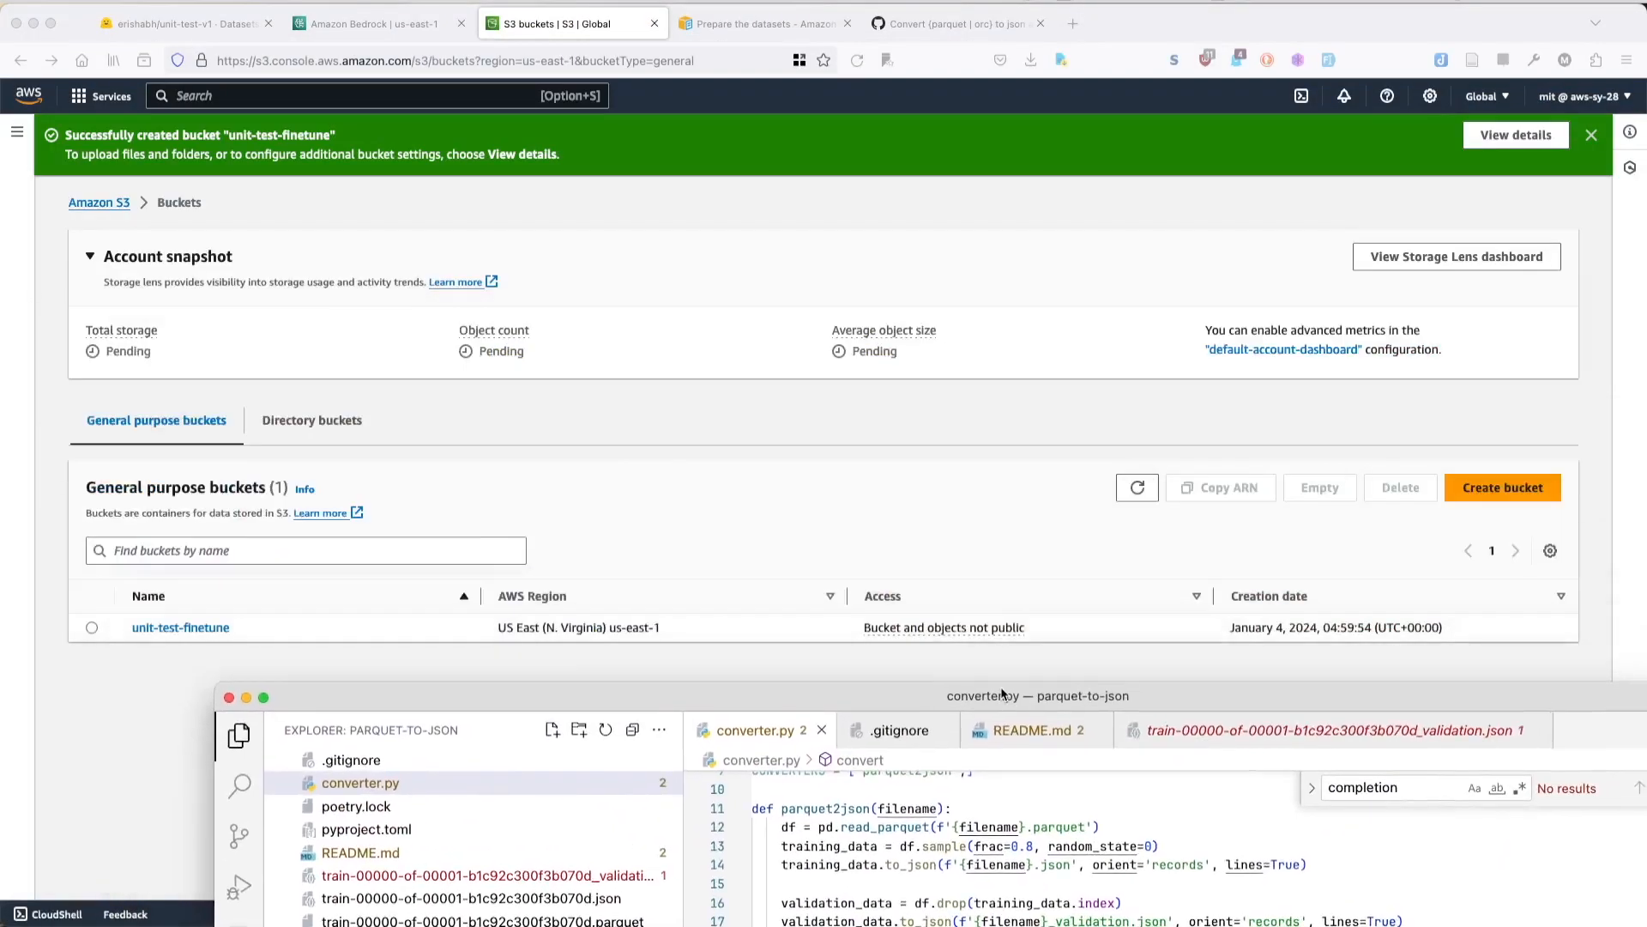
{"action": "left_click", "coordinate": [188, 627]}
{"action": "left_click", "coordinate": [184, 627]}
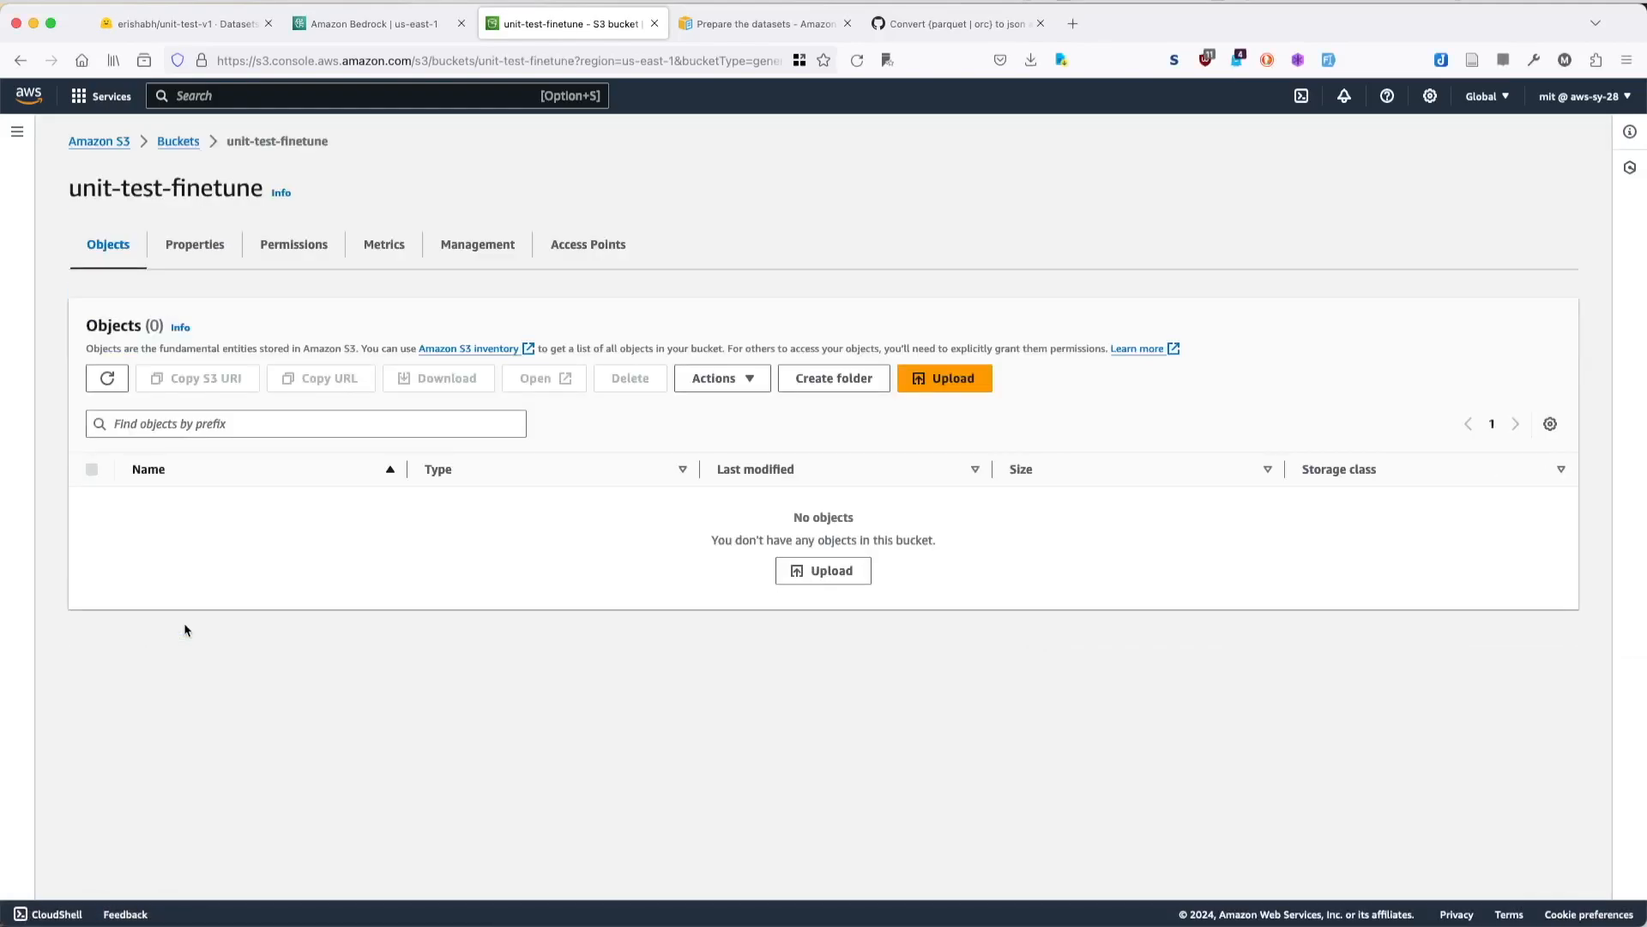
{"action": "left_click", "coordinate": [807, 569]}
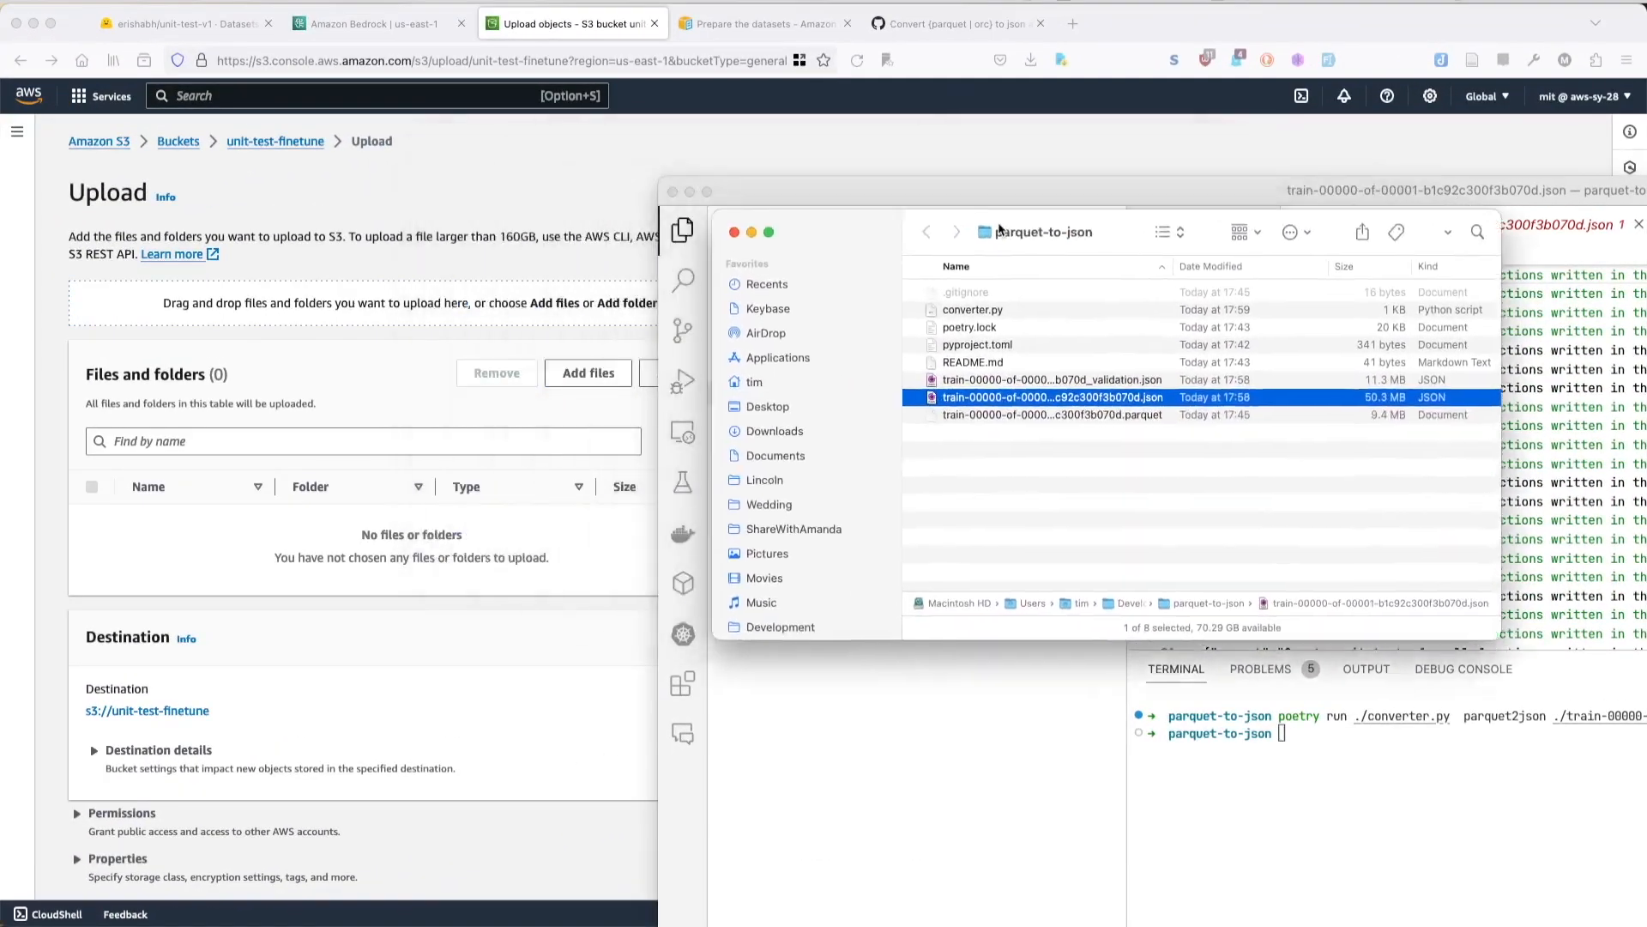
- Add the training and validation JSON files from the parquet-to-json folder and upload them to the unit-test-finetune bucket
{"action": "left_click_drag", "start_coordinate": [1000, 230], "coordinate": [1023, 243]}
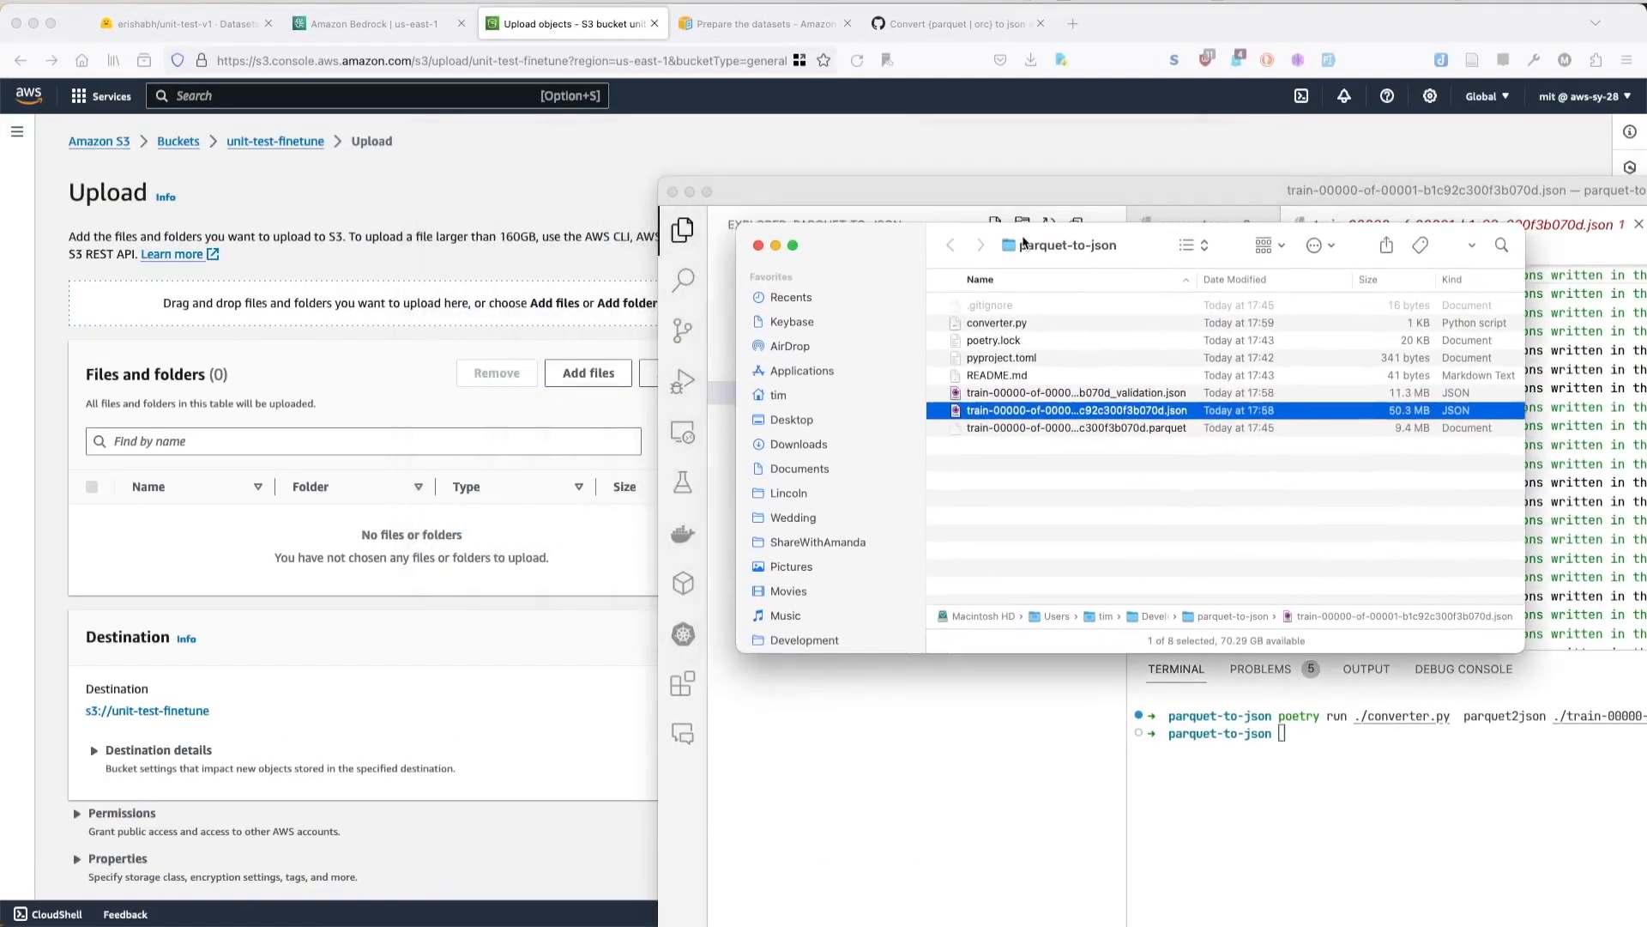
{"action": "left_click", "coordinate": [1032, 389], "text": "super"}
{"action": "left_click_drag", "start_coordinate": [1032, 392], "coordinate": [463, 326]}
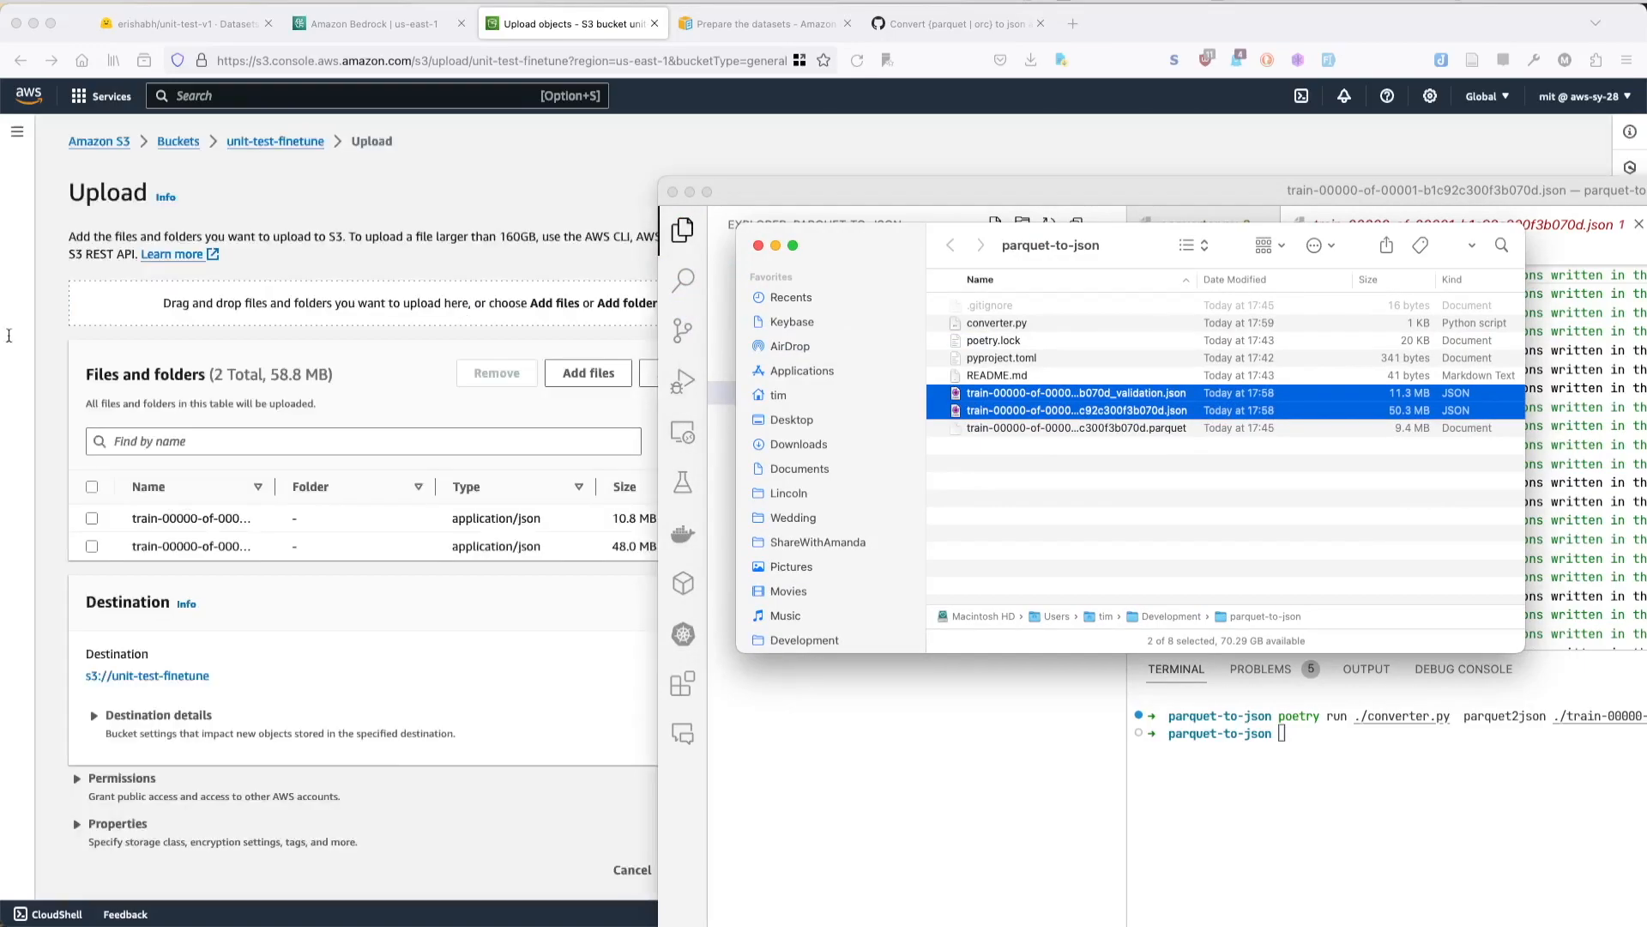
{"action": "left_click", "coordinate": [343, 372]}
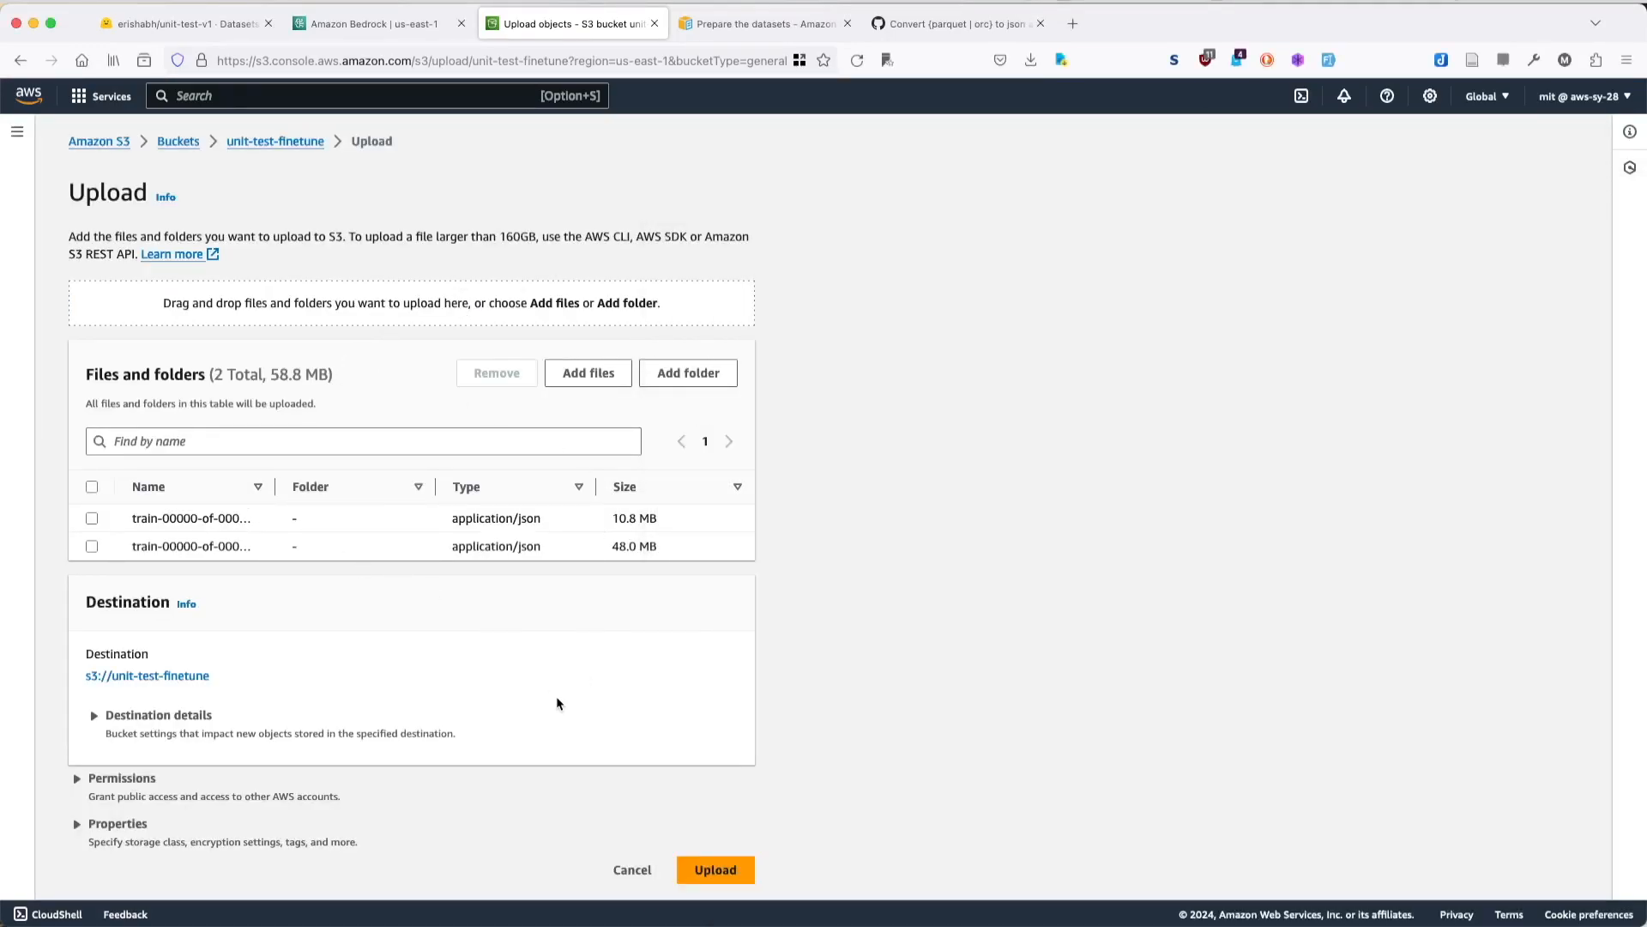
{"action": "left_click", "coordinate": [718, 870]}
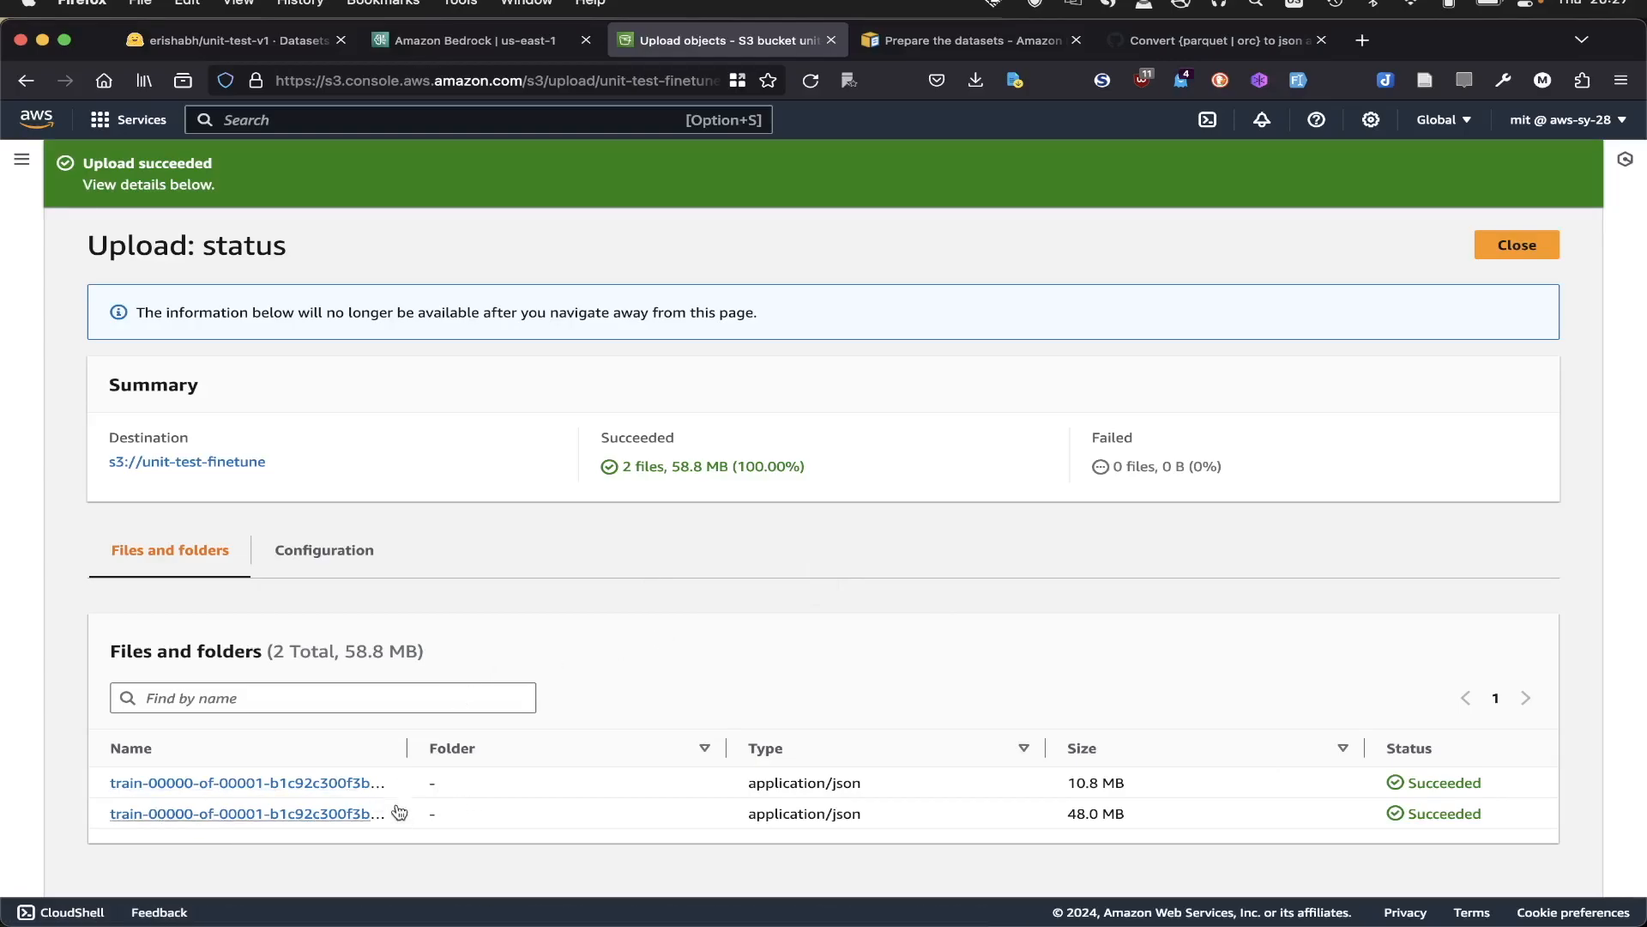
- Return to the Bedrock fine-tuning job form and select Titan Text G1 - Express as the source model
{"action": "left_click", "coordinate": [495, 46]}
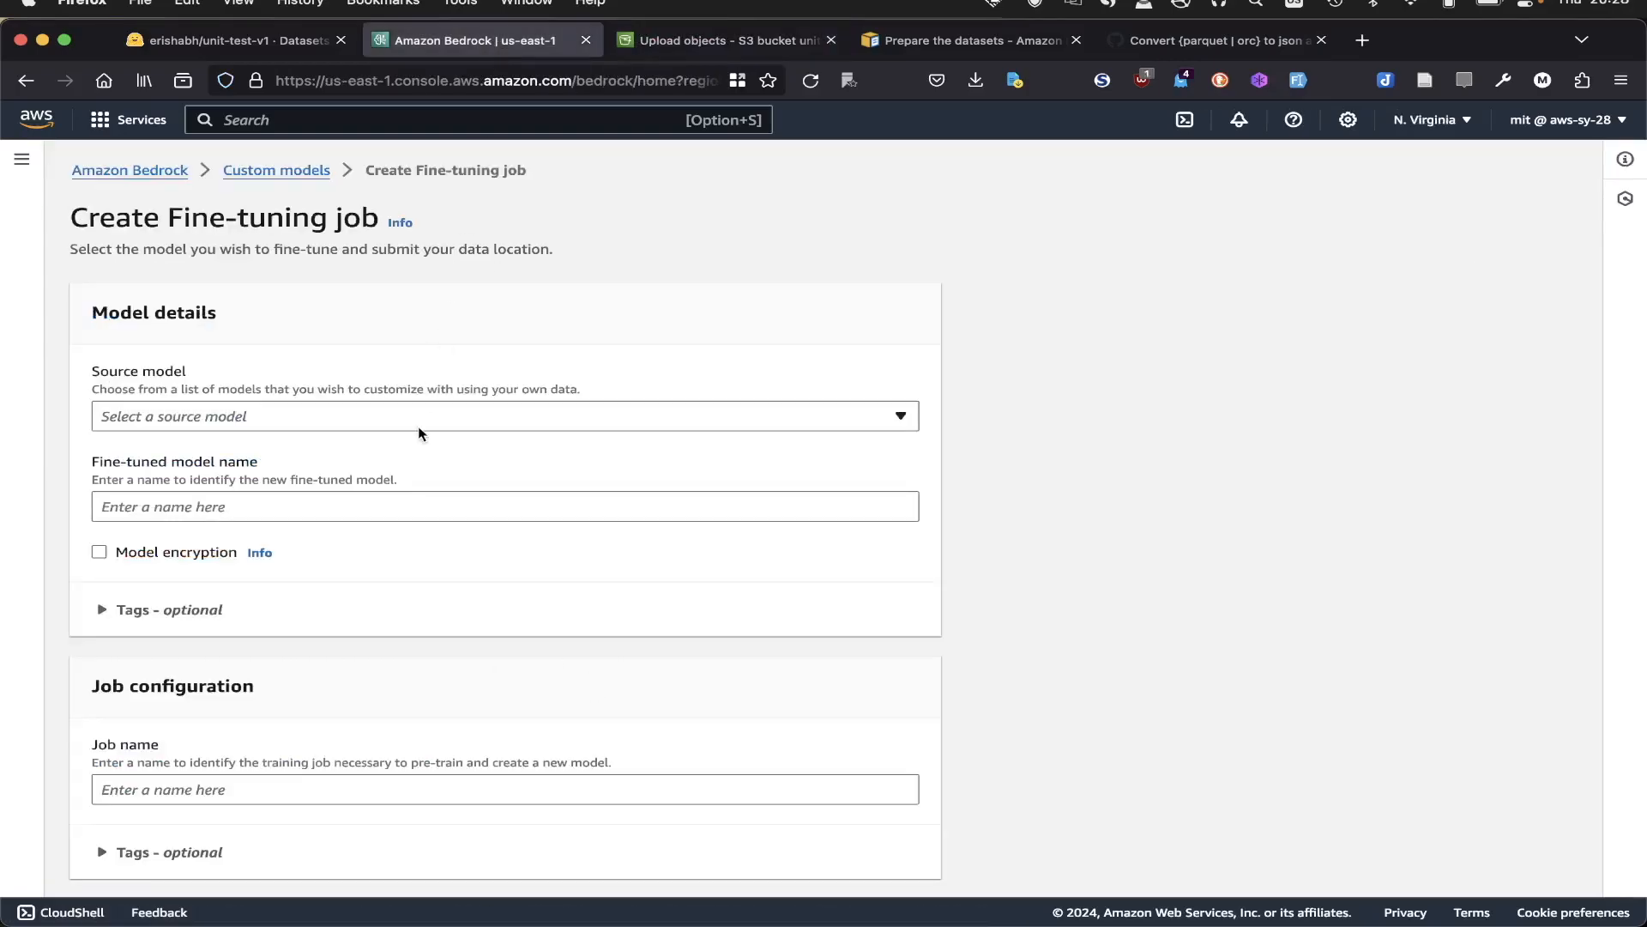
{"action": "scroll", "coordinate": [418, 427], "scroll_direction": "down", "scroll_amount": 5}
{"action": "scroll", "coordinate": [535, 695], "scroll_direction": "down", "scroll_amount": 2}
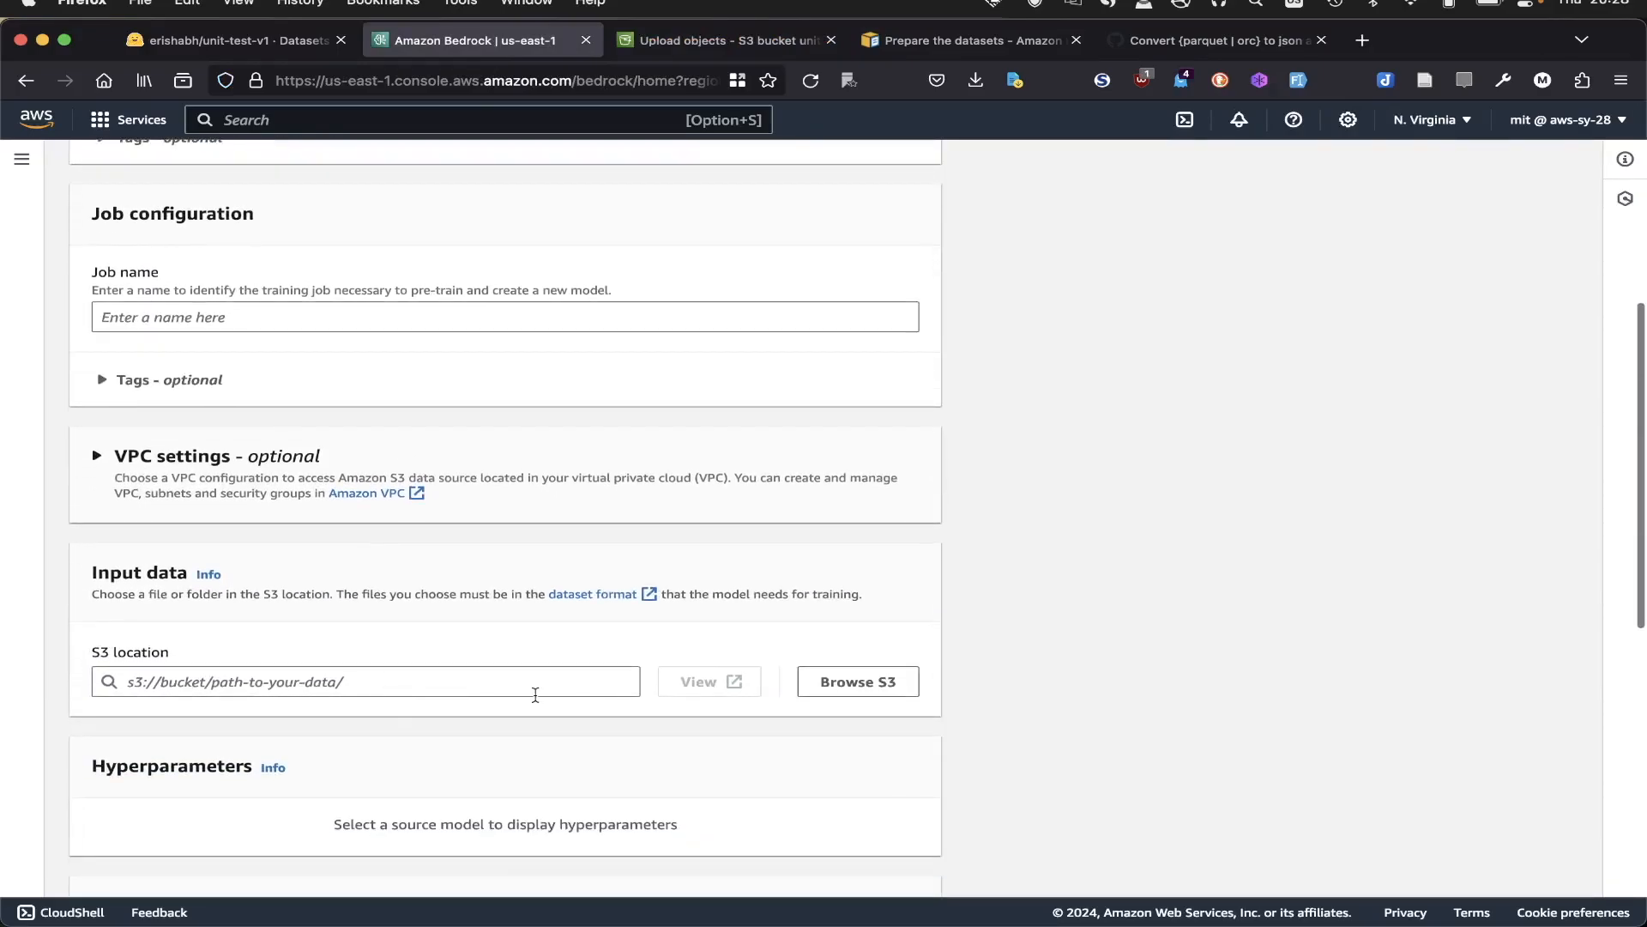
{"action": "scroll", "coordinate": [535, 695], "scroll_direction": "up", "scroll_amount": 5}
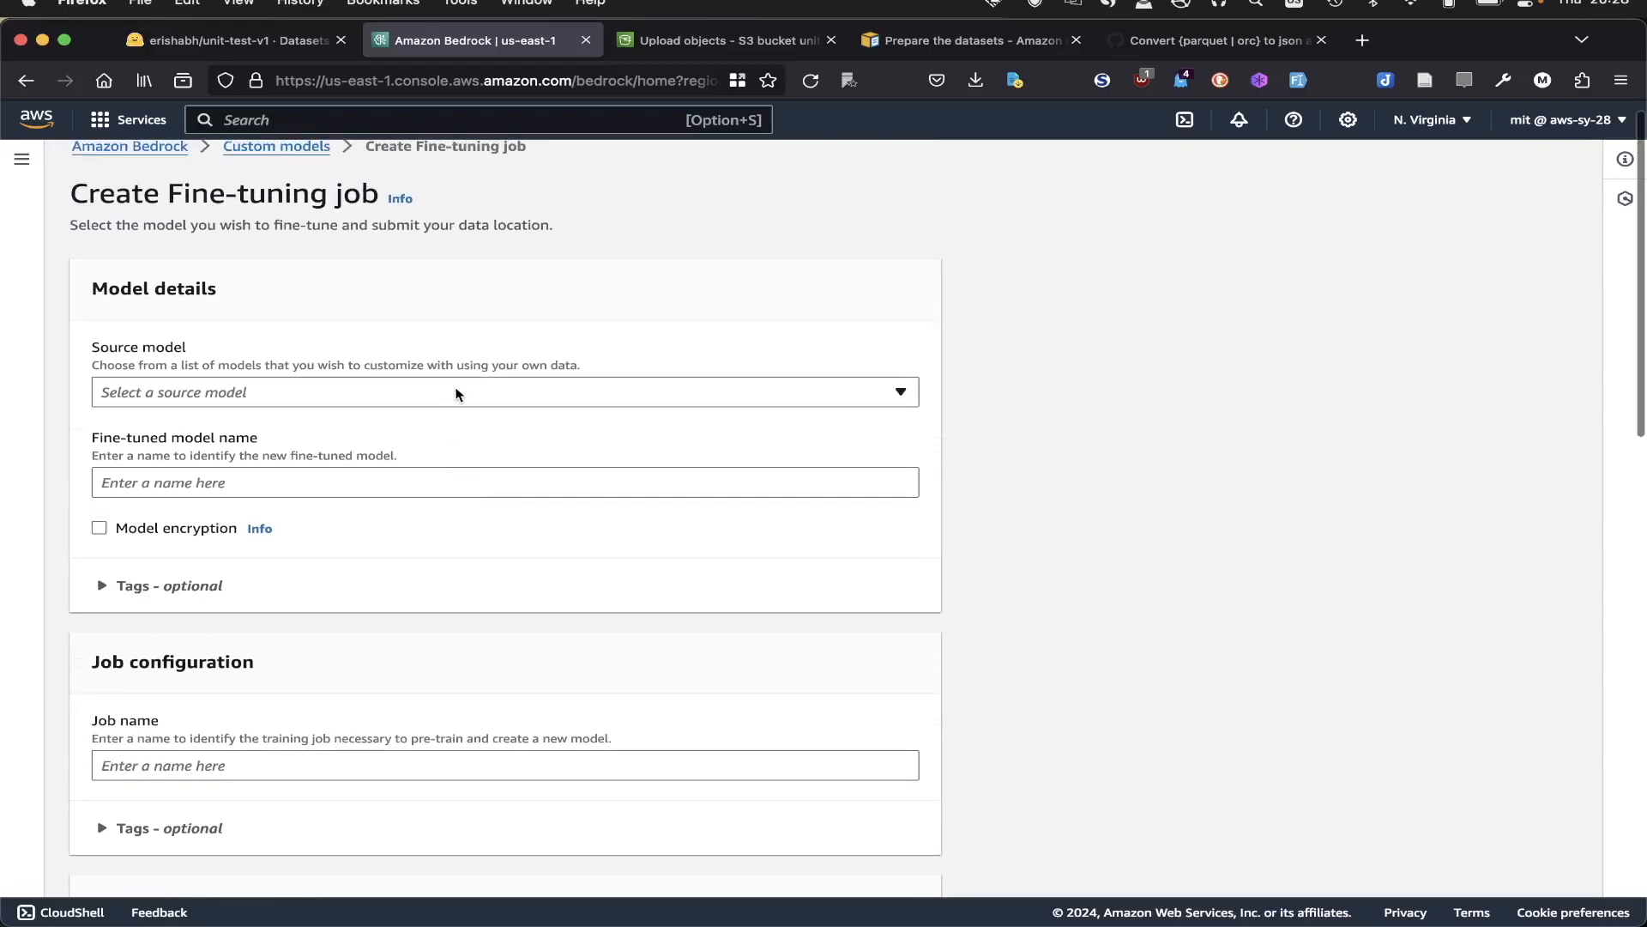
{"action": "left_click", "coordinate": [456, 392]}
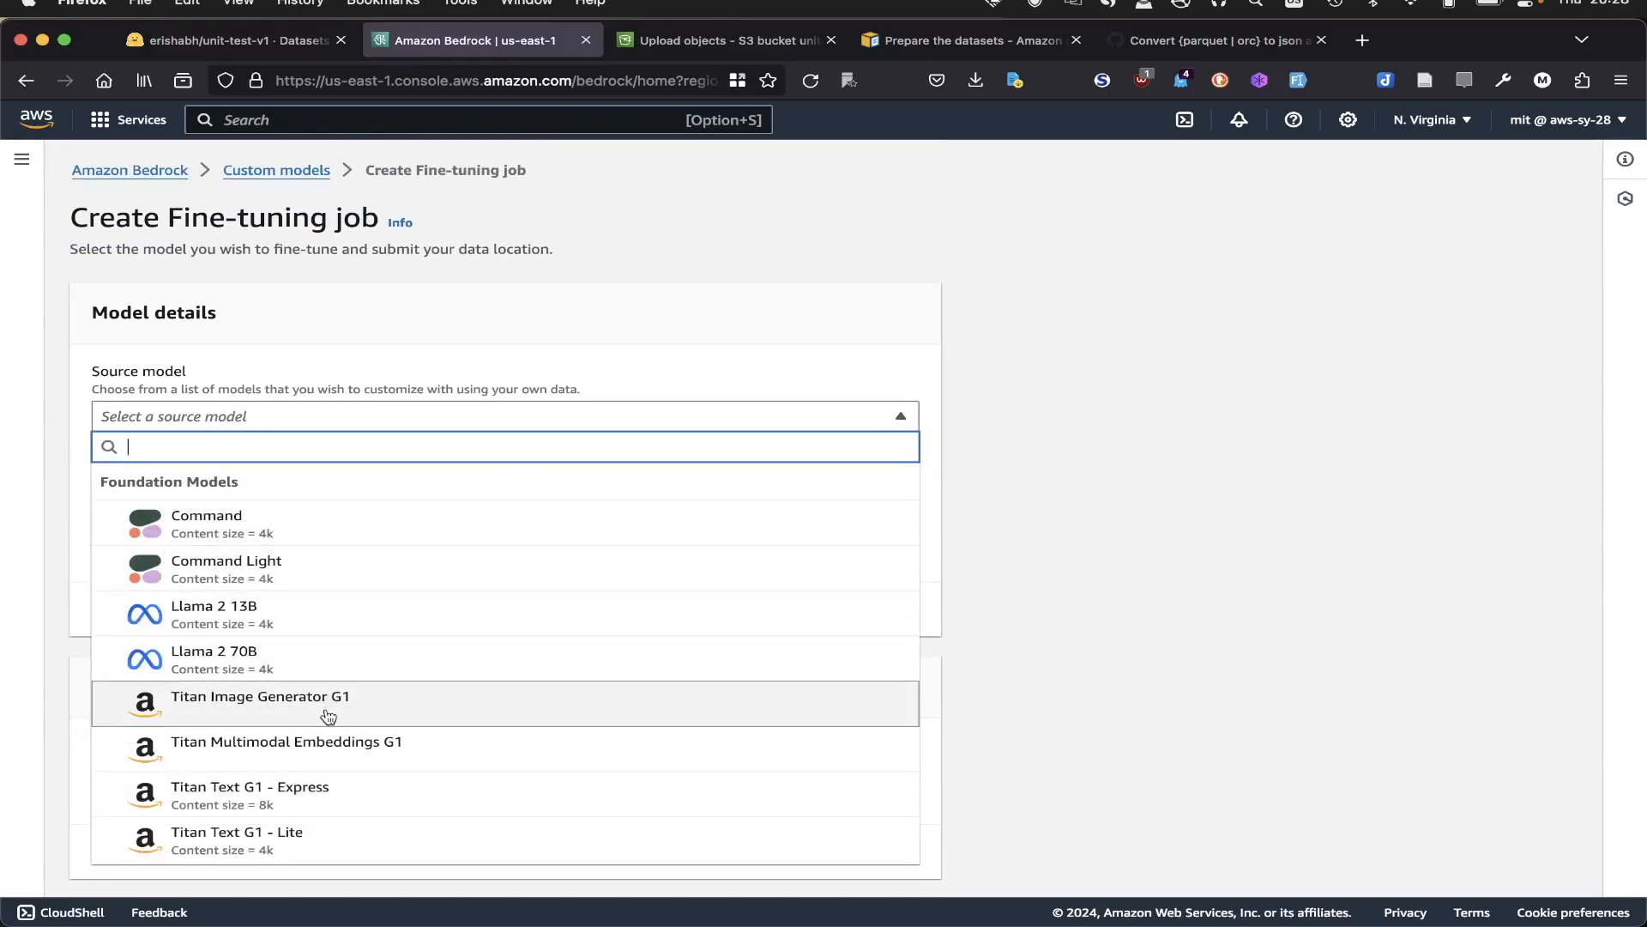
{"action": "scroll", "coordinate": [326, 718], "scroll_direction": "down", "scroll_amount": 1}
{"action": "left_click", "coordinate": [319, 741]}
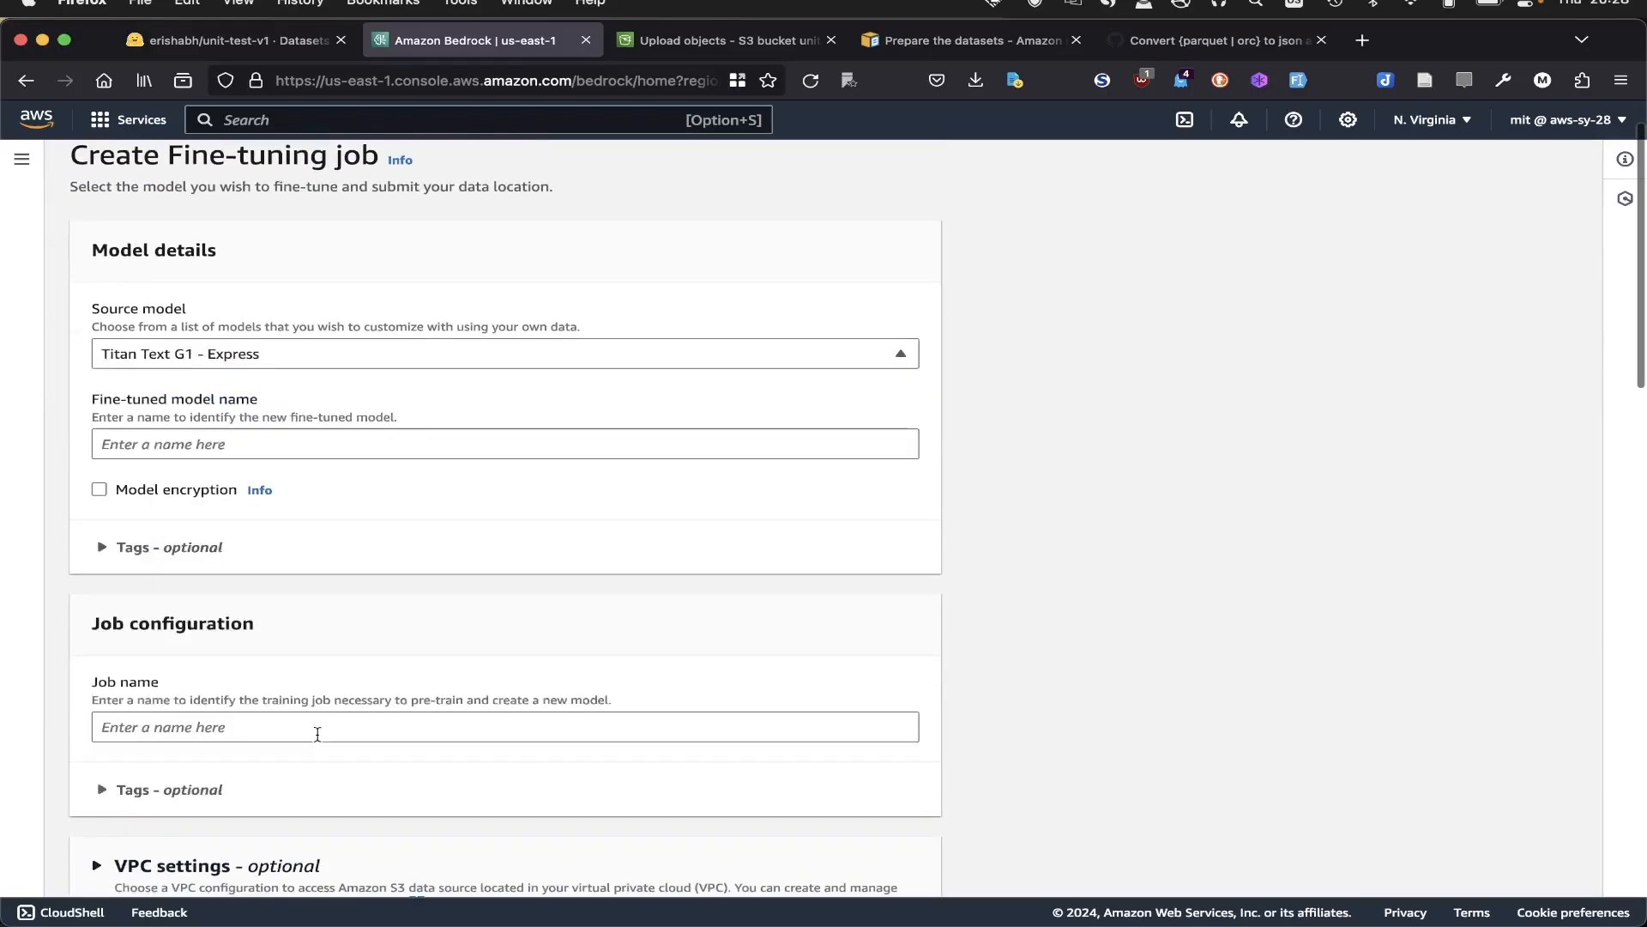
- Name the fine-tuned model "fine tune for unit test"
{"action": "left_click", "coordinate": [354, 449]}
{"action": "type", "text": "fine tu"}
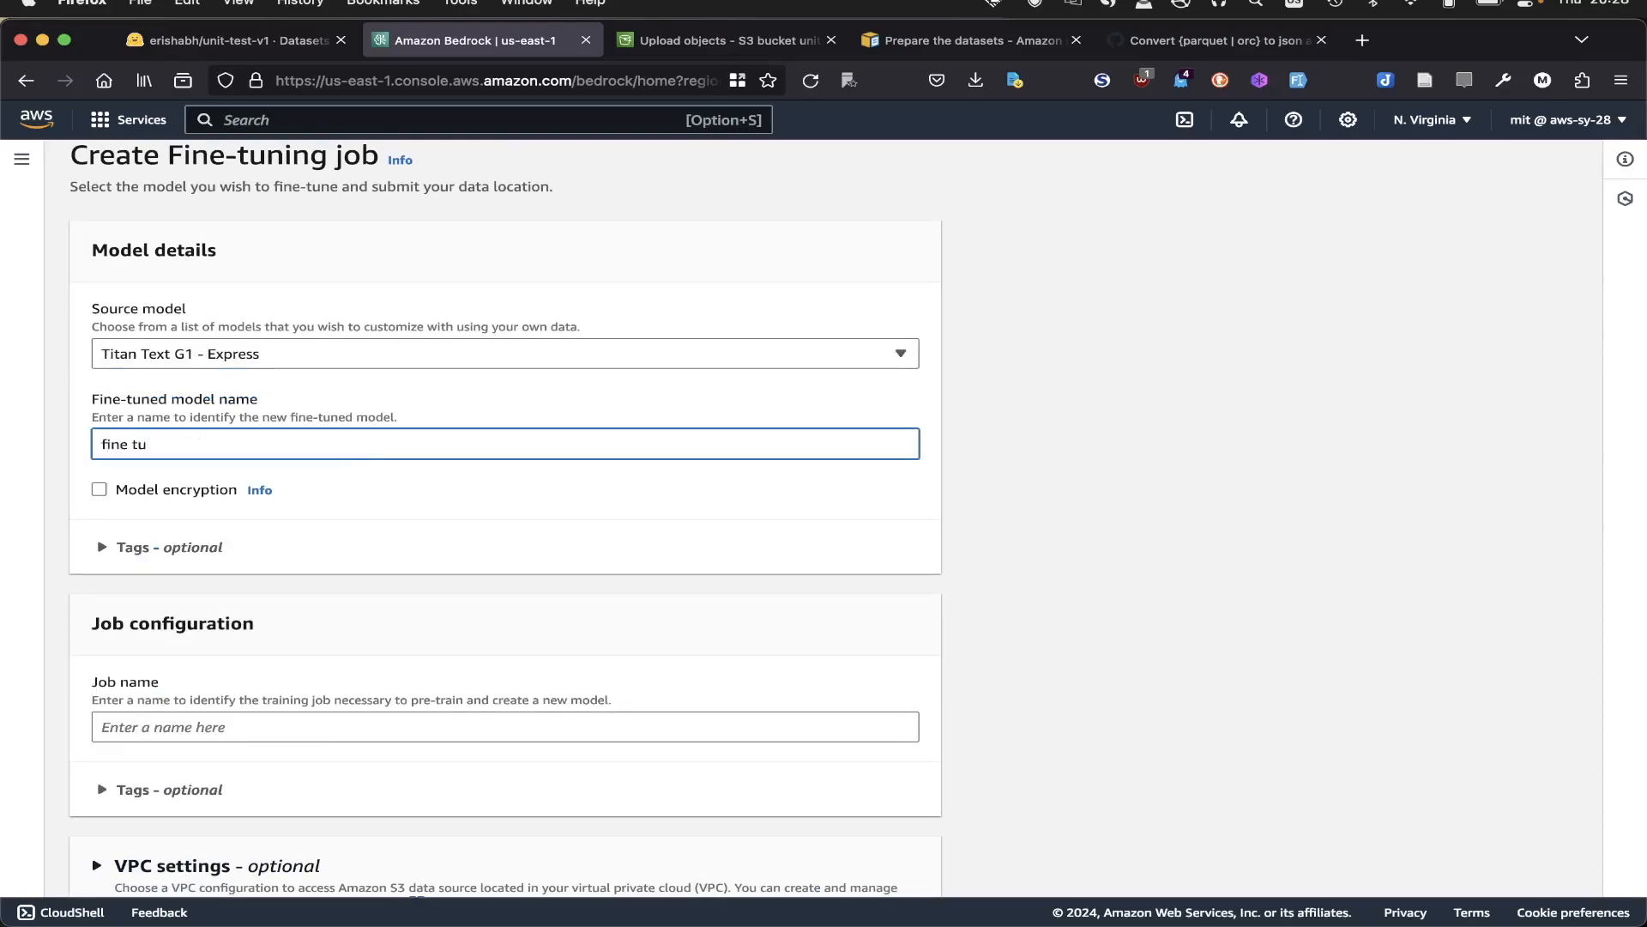
{"action": "type", "text": "ne for unit test"}
{"action": "scroll", "coordinate": [470, 655], "scroll_direction": "down", "scroll_amount": 3}
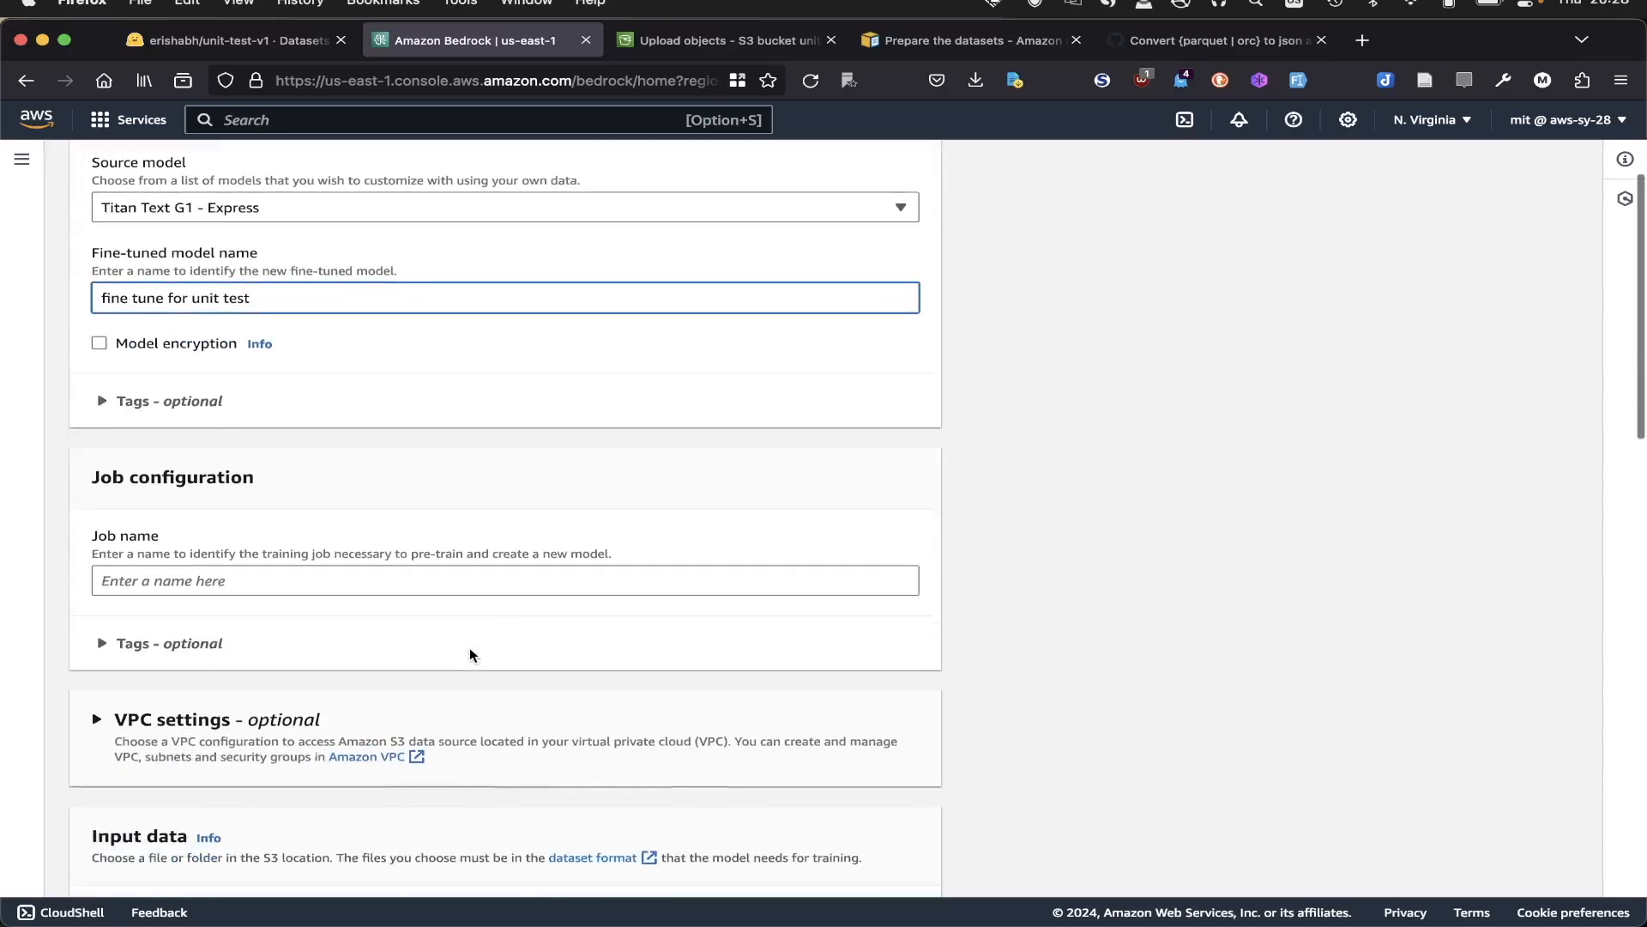
- Enter "fine tune for unit test" as the job name in the job configuration
{"action": "left_click", "coordinate": [345, 579]}
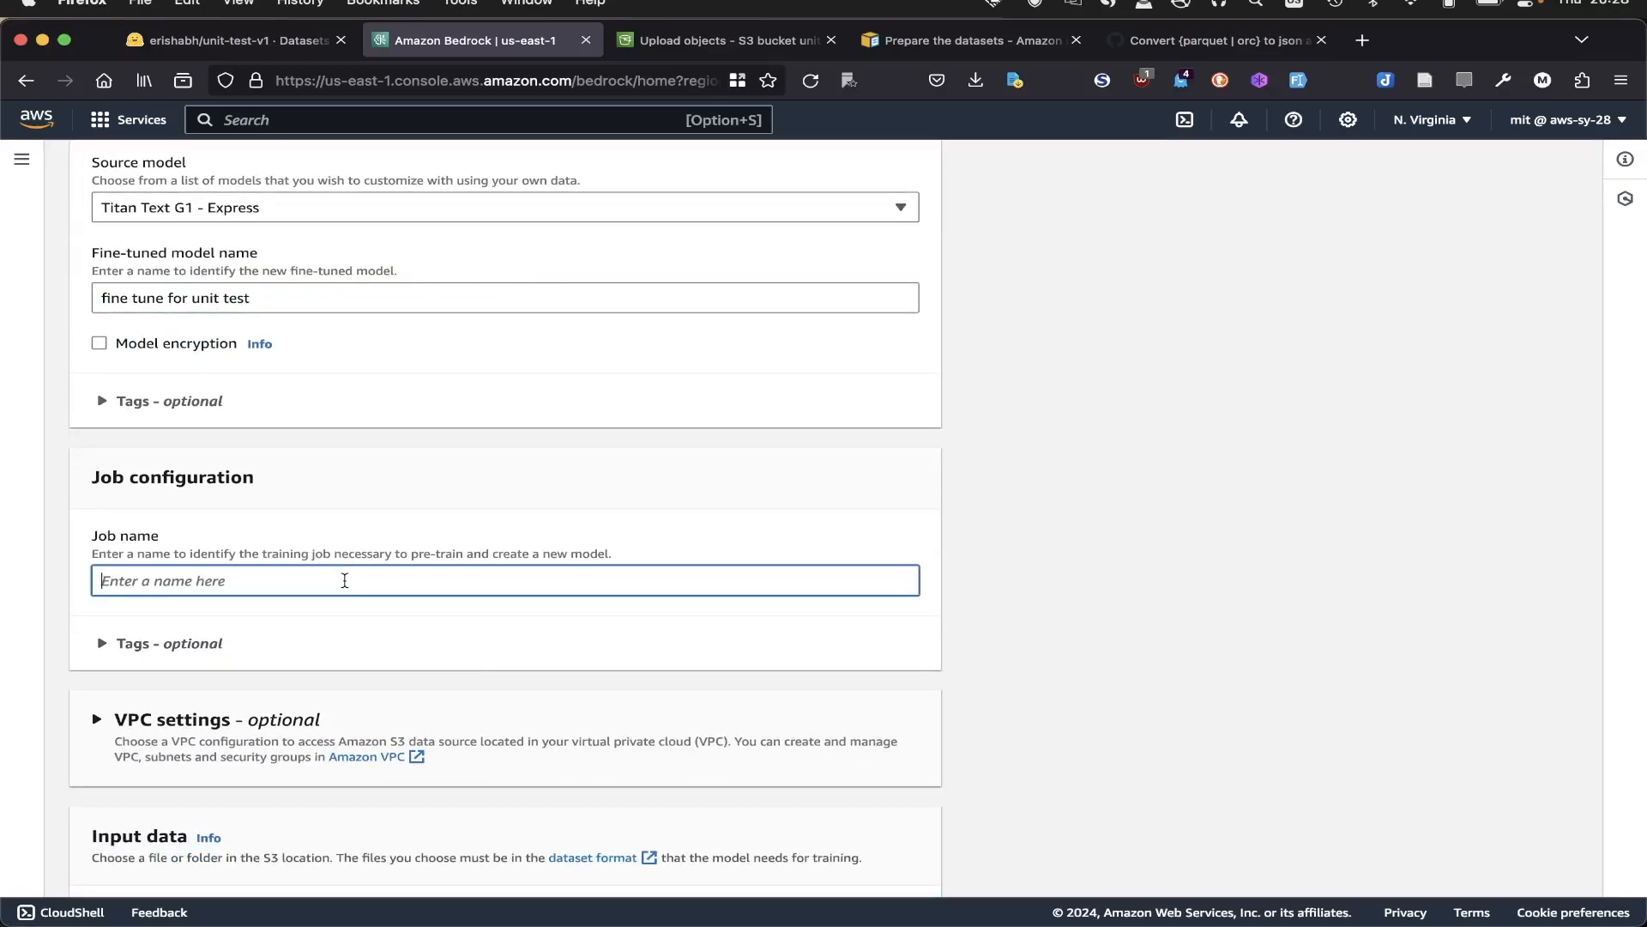
{"action": "left_click", "coordinate": [283, 298]}
{"action": "key", "text": "super+a"}
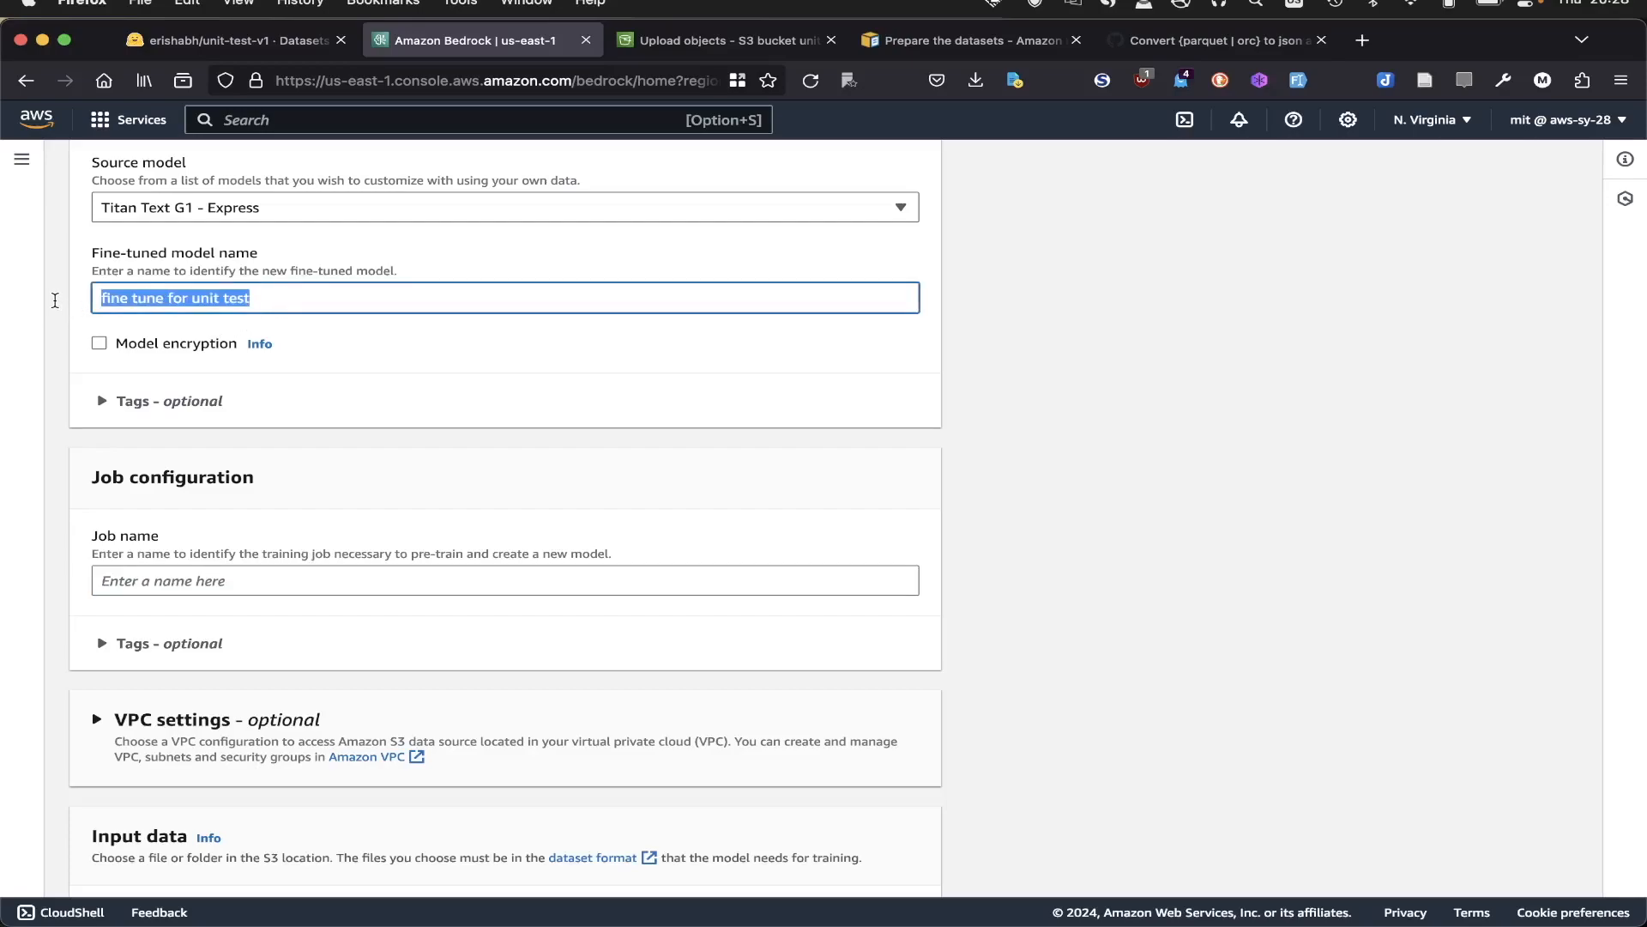
{"action": "left_click", "coordinate": [193, 580]}
{"action": "type", "text": "fine tu"}
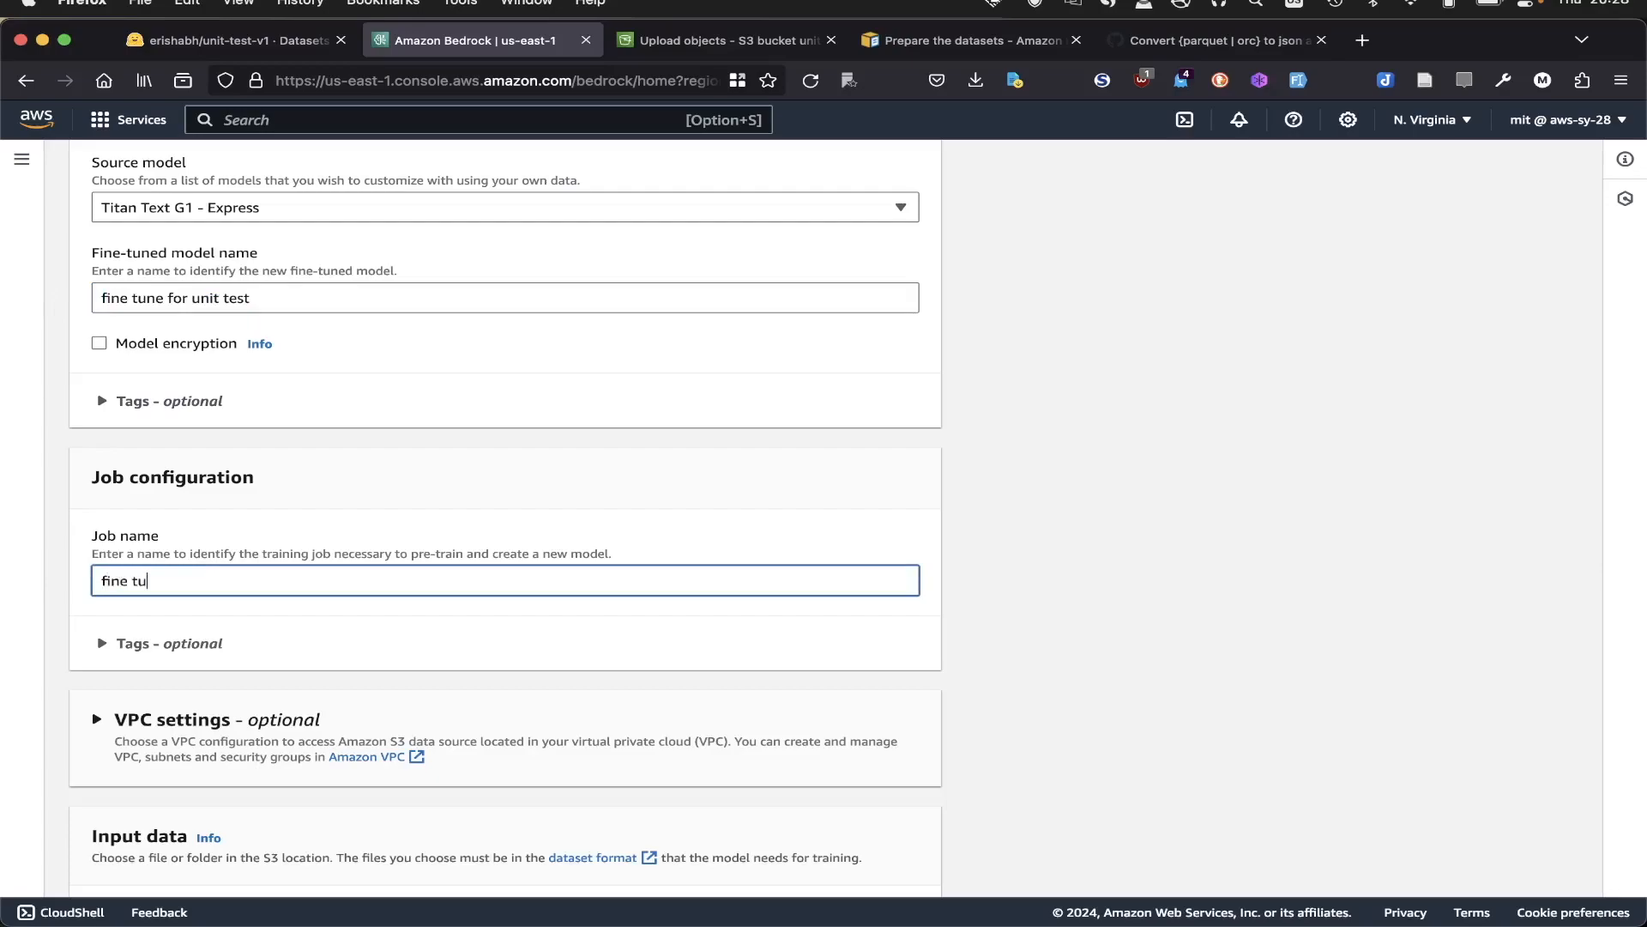
{"action": "type", "text": "ne for unit test"}
- Change the fine-tuned model name to titan-unit-test
{"action": "left_click_drag", "start_coordinate": [192, 301], "coordinate": [90, 298]}
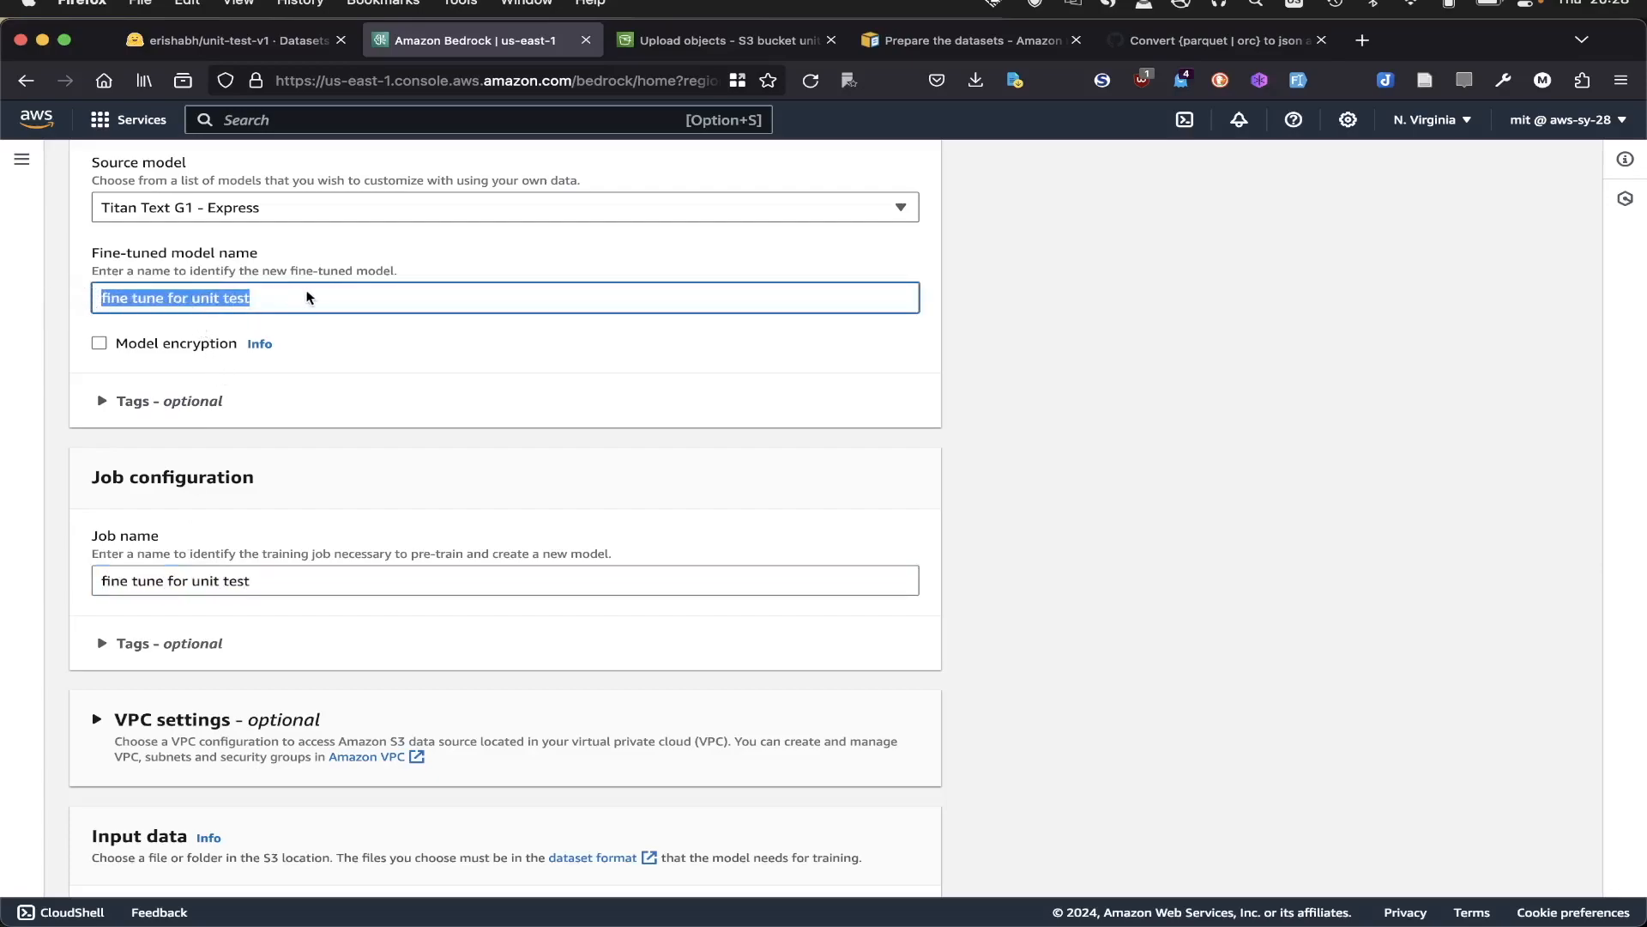
{"action": "type", "text": "ti"}
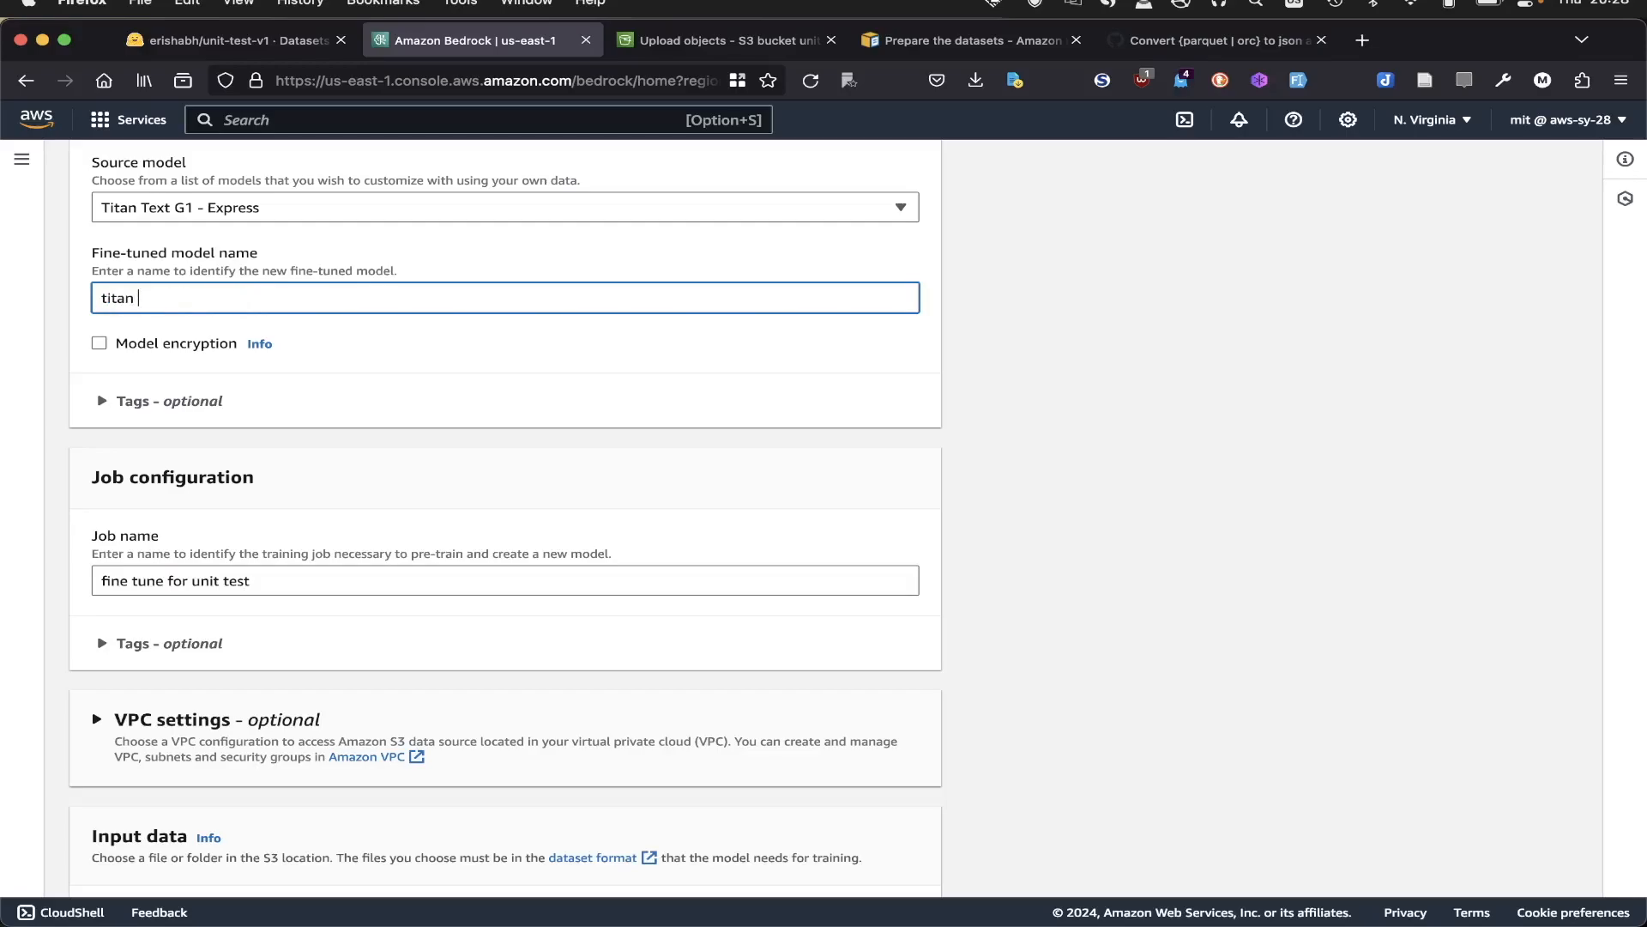
{"action": "type", "text": "tan-unit-test"}
- Set the training input data to train-00000-of-00001-b1c92c300f3b070d.json from the unit-test-finetune bucket
{"action": "scroll", "coordinate": [552, 533], "scroll_direction": "down", "scroll_amount": 5}
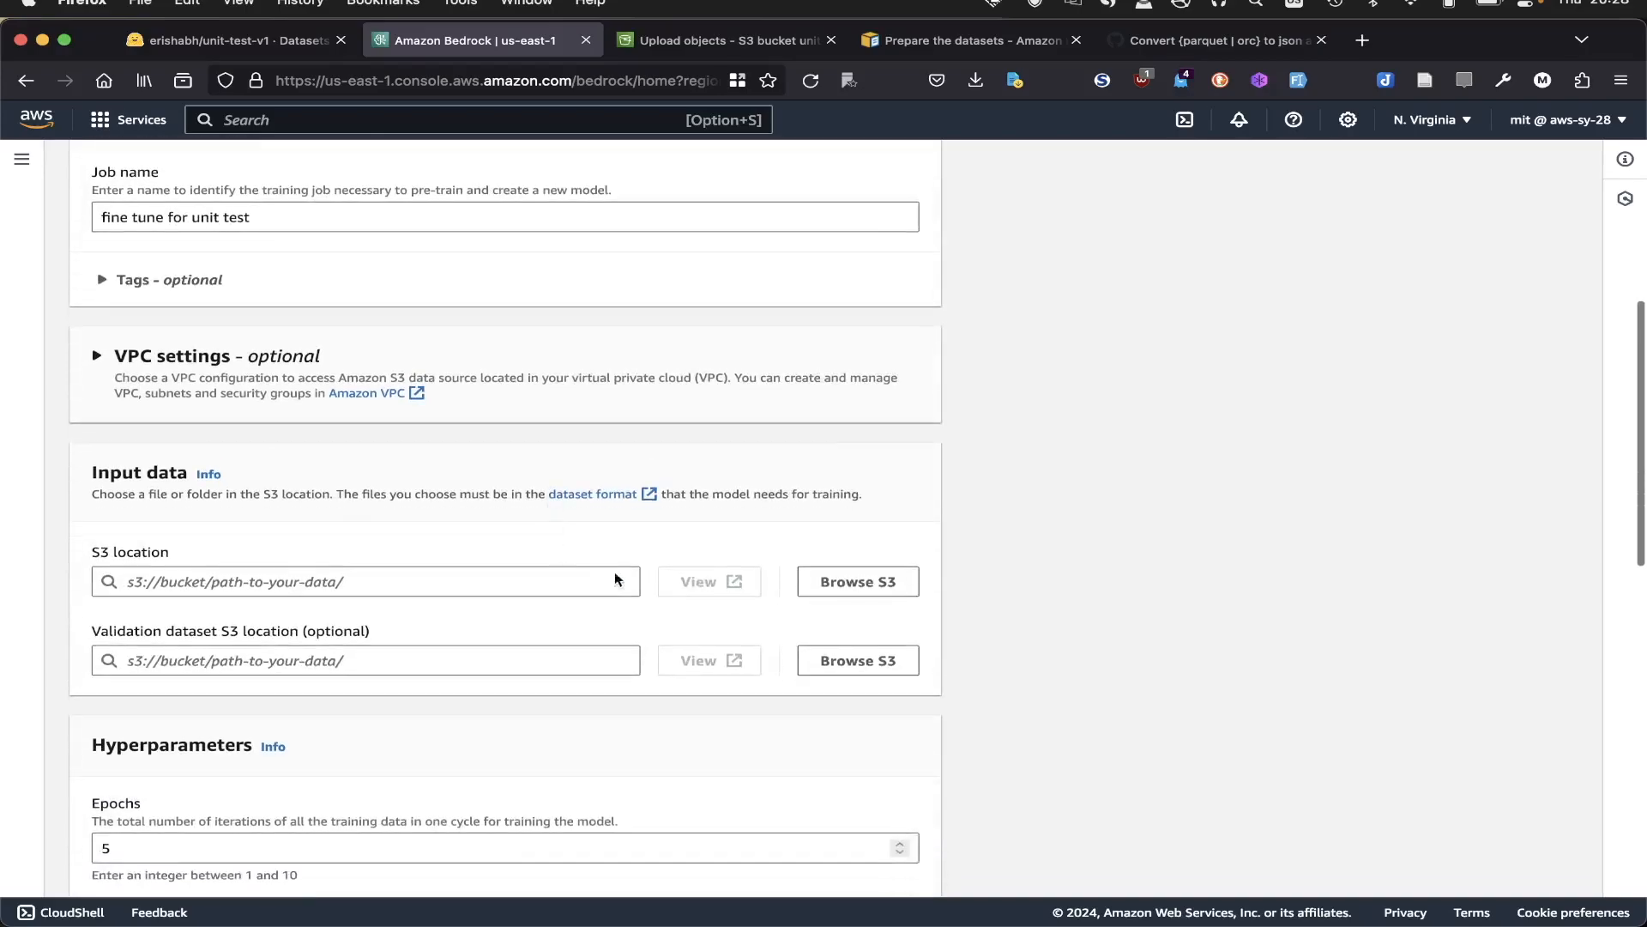
{"action": "left_click", "coordinate": [823, 586]}
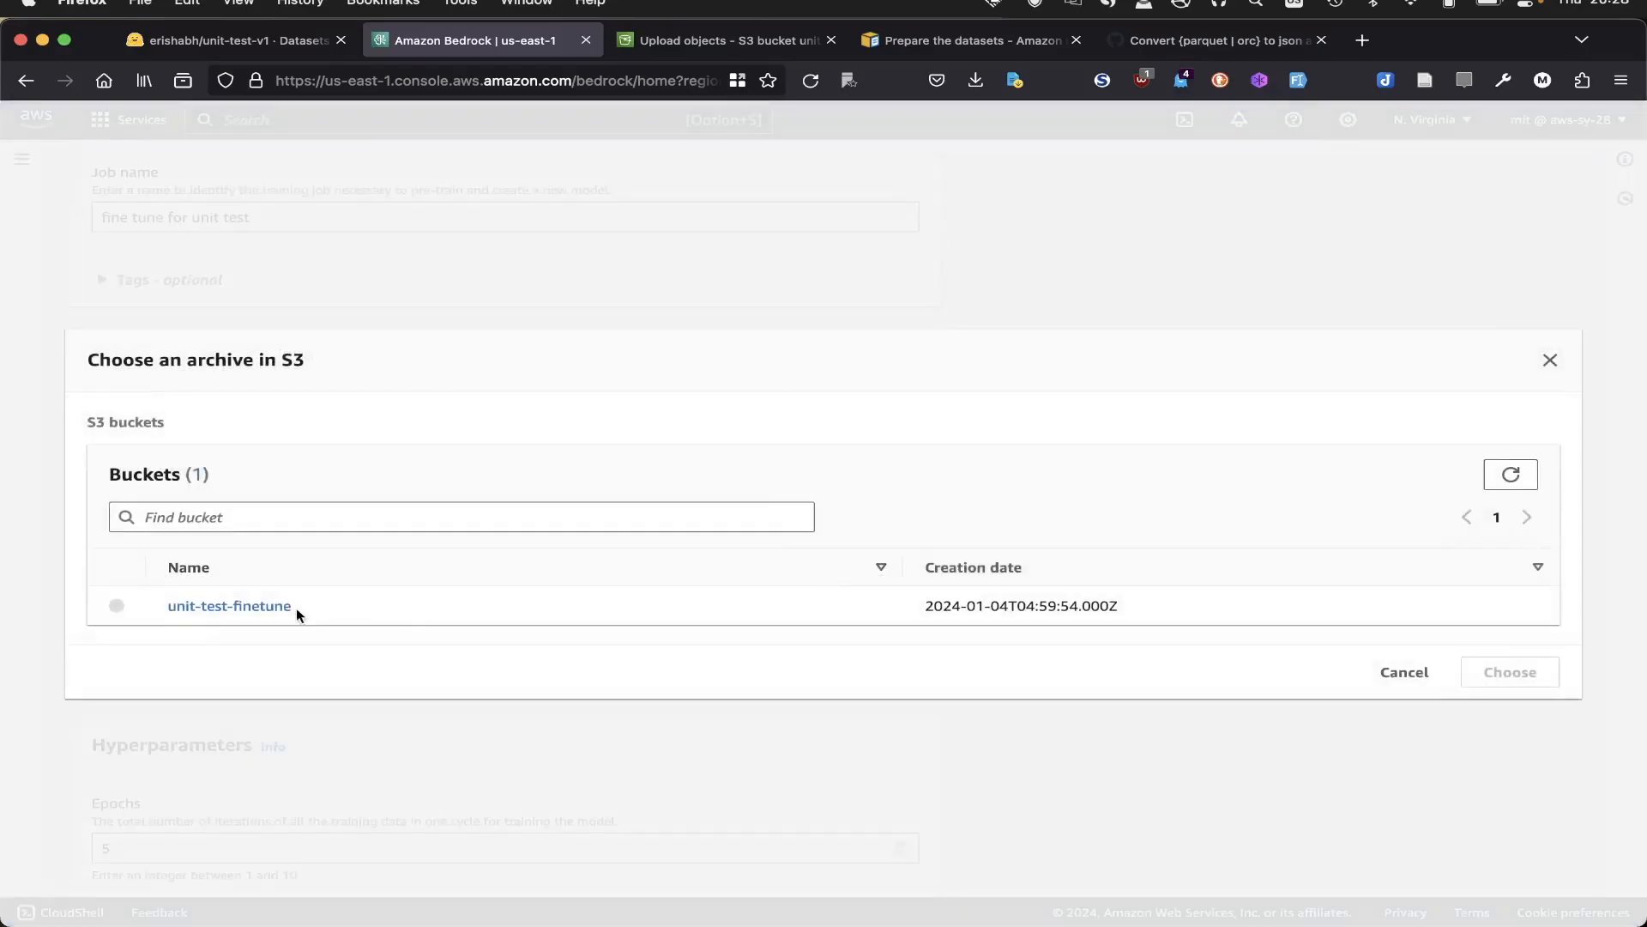
{"action": "left_click", "coordinate": [258, 605]}
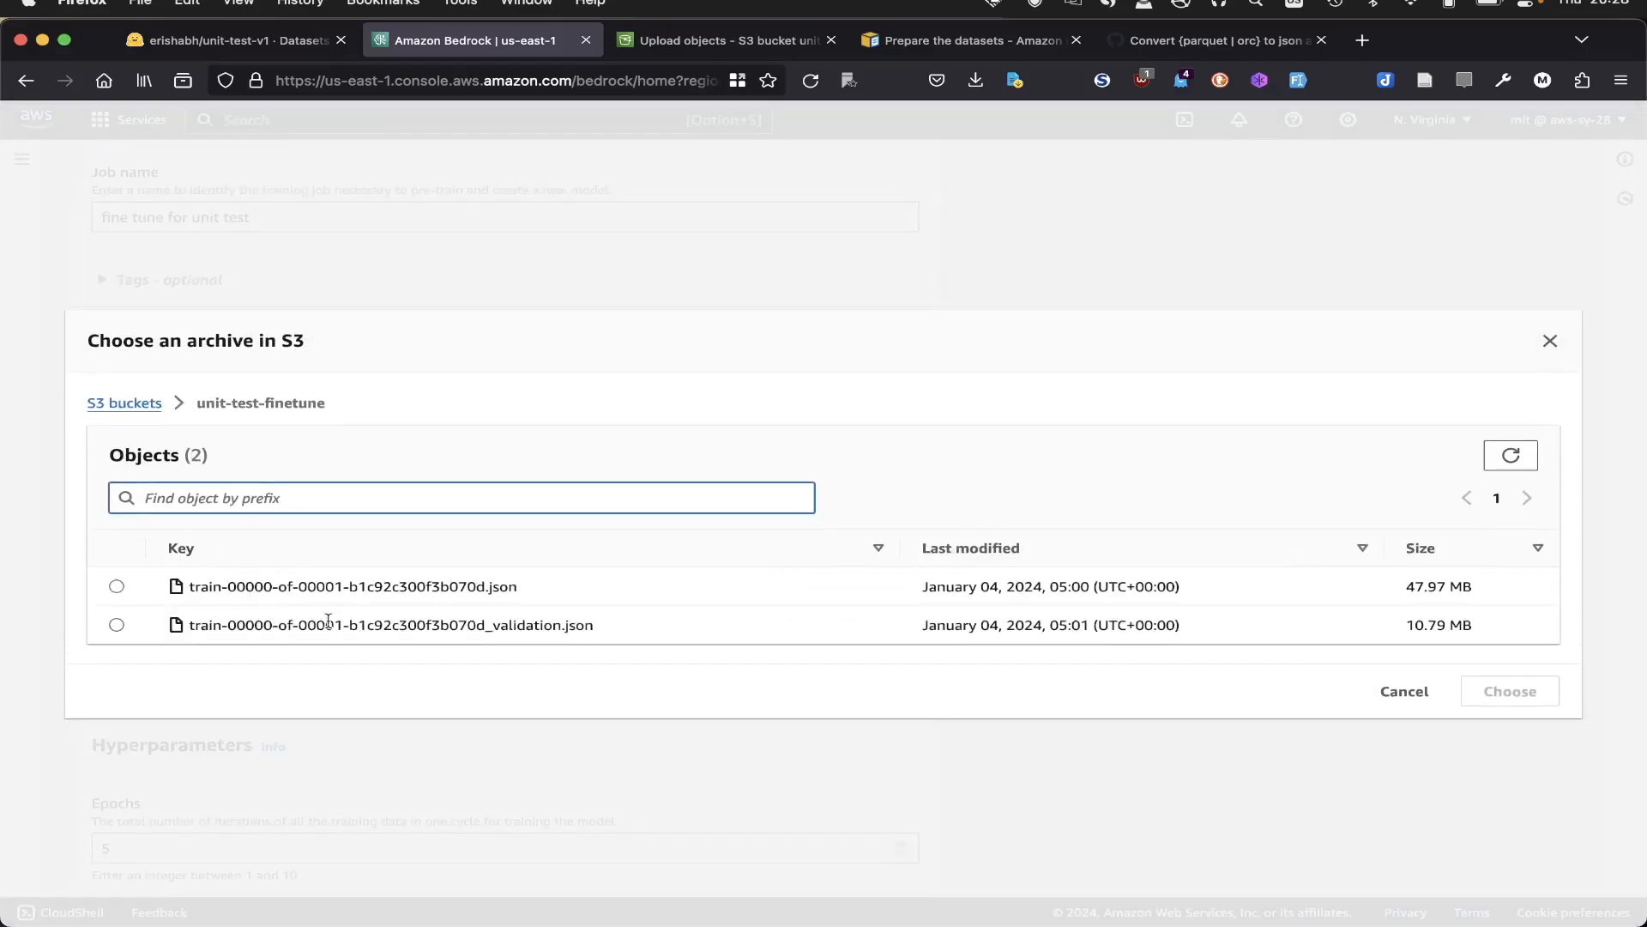
{"action": "left_click", "coordinate": [136, 590]}
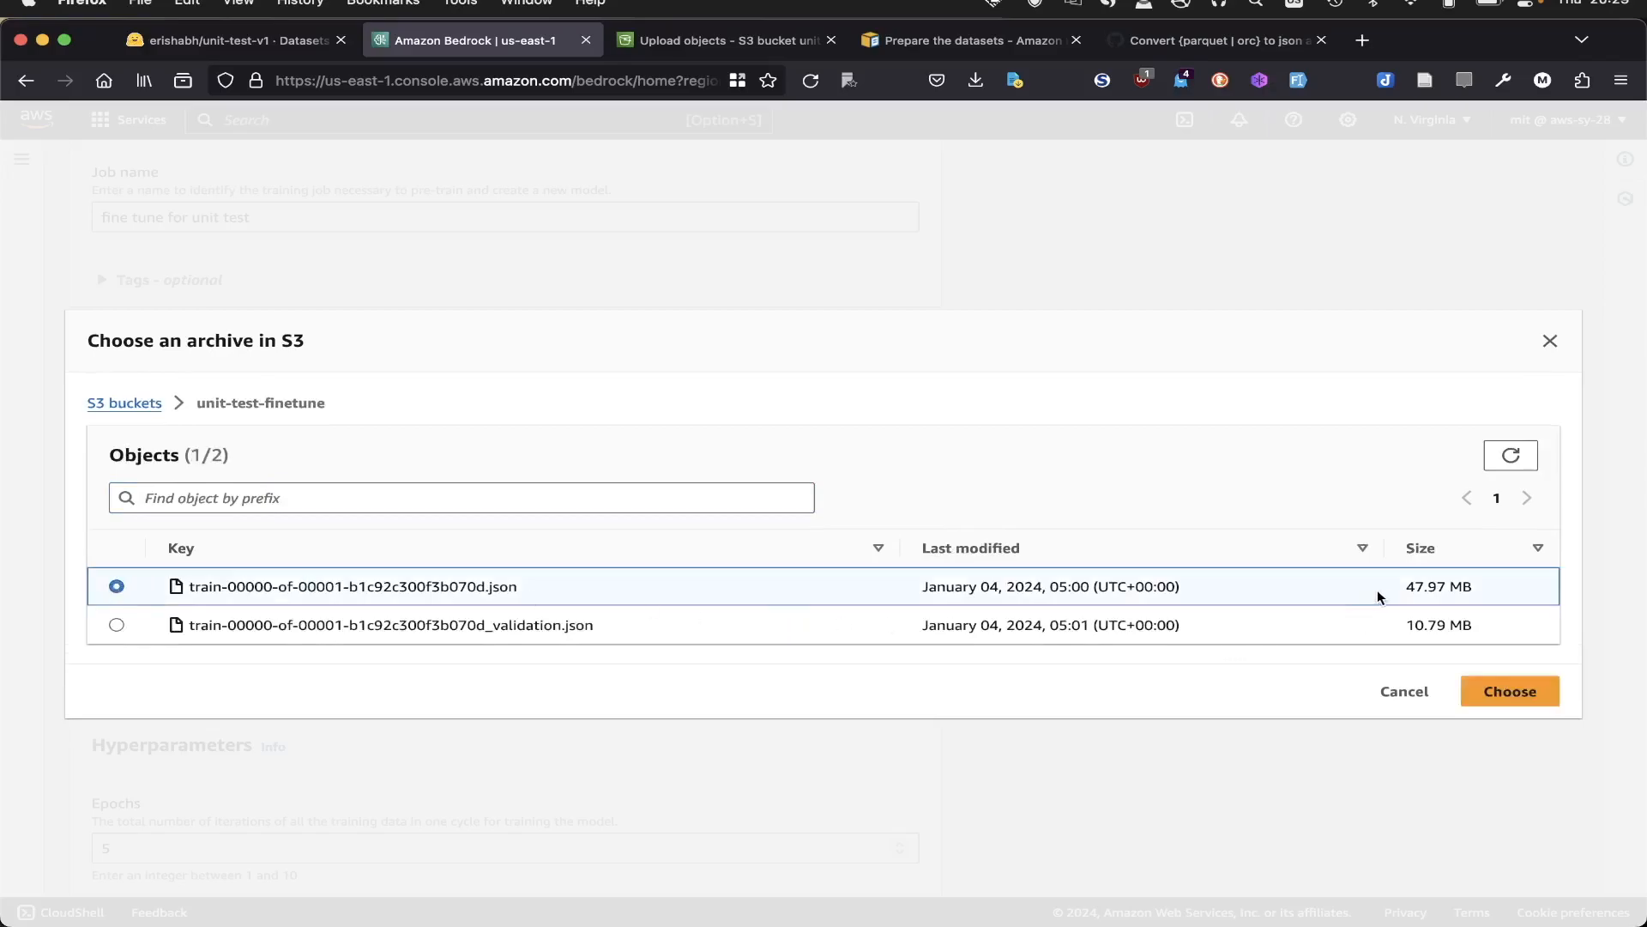
{"action": "left_click", "coordinate": [1501, 692]}
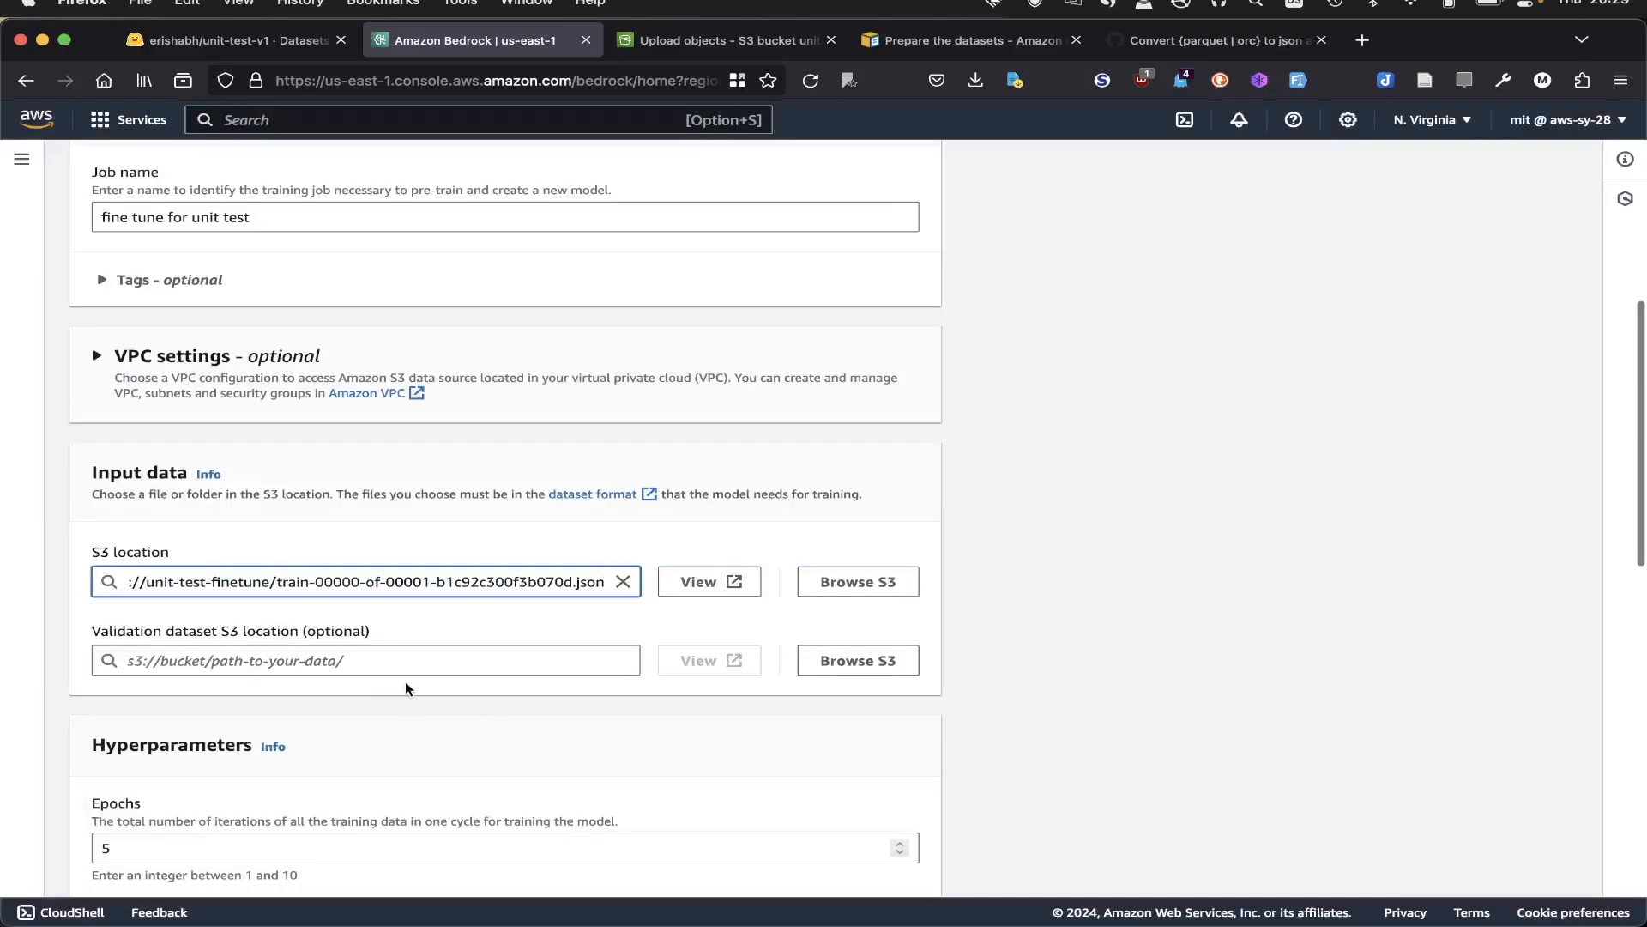
- Set the validation dataset to train-00000-of-00001-b1c92c300f3b070d_validation.json from the unit-test-finetune bucket
{"action": "left_click", "coordinate": [842, 660]}
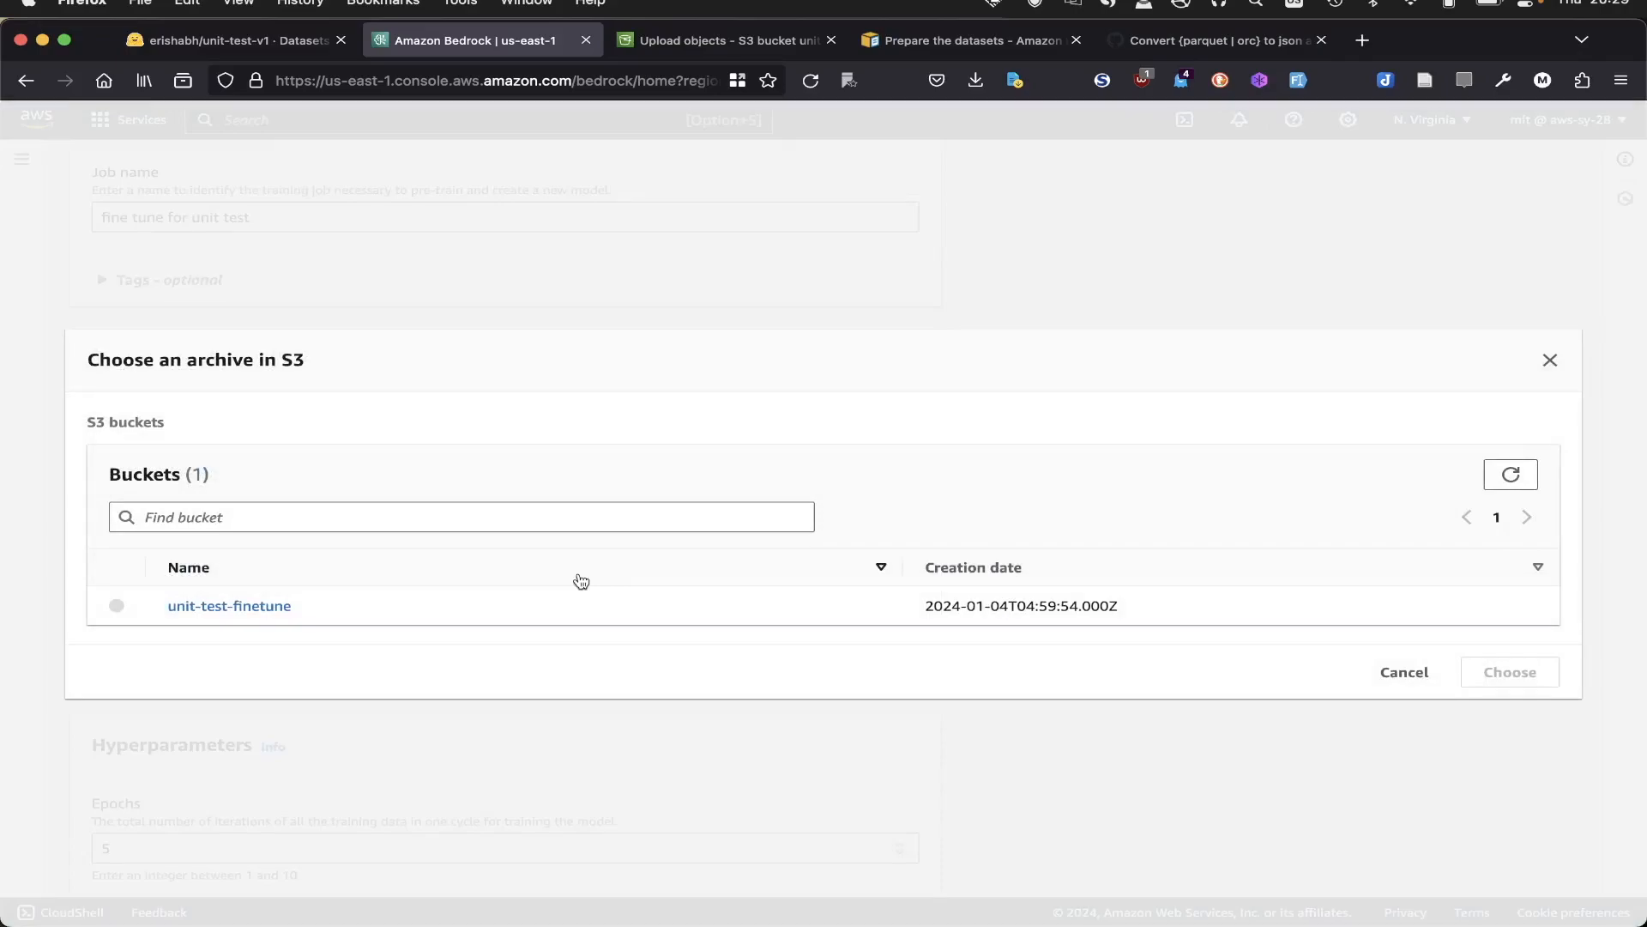
{"action": "left_click", "coordinate": [245, 604]}
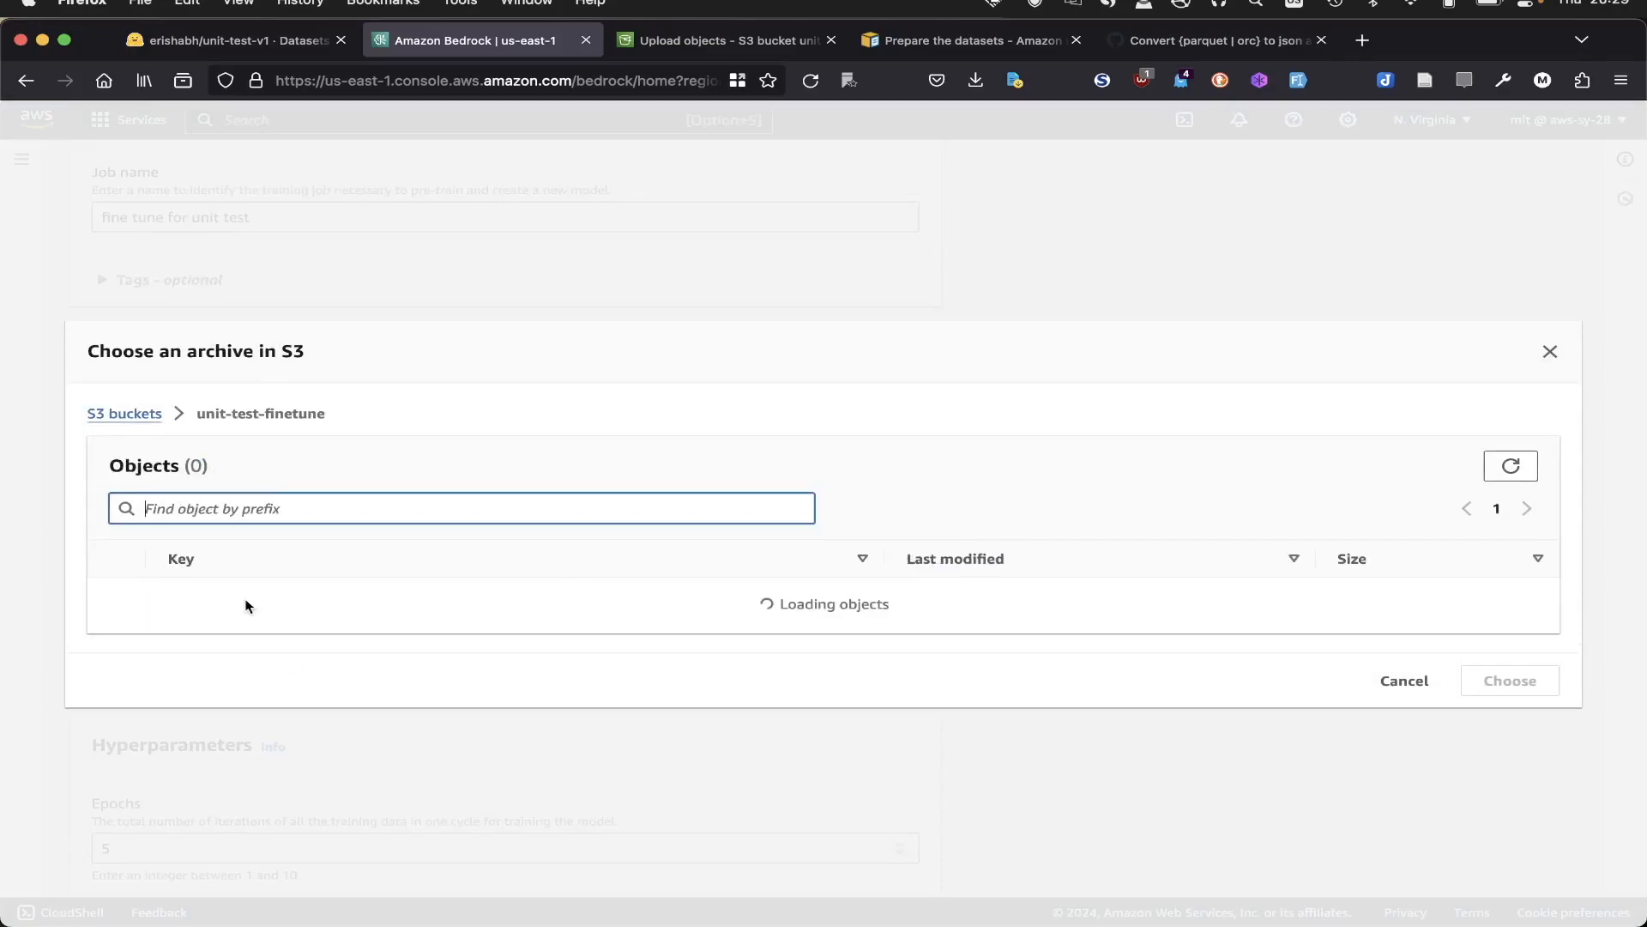
{"action": "left_click", "coordinate": [117, 625]}
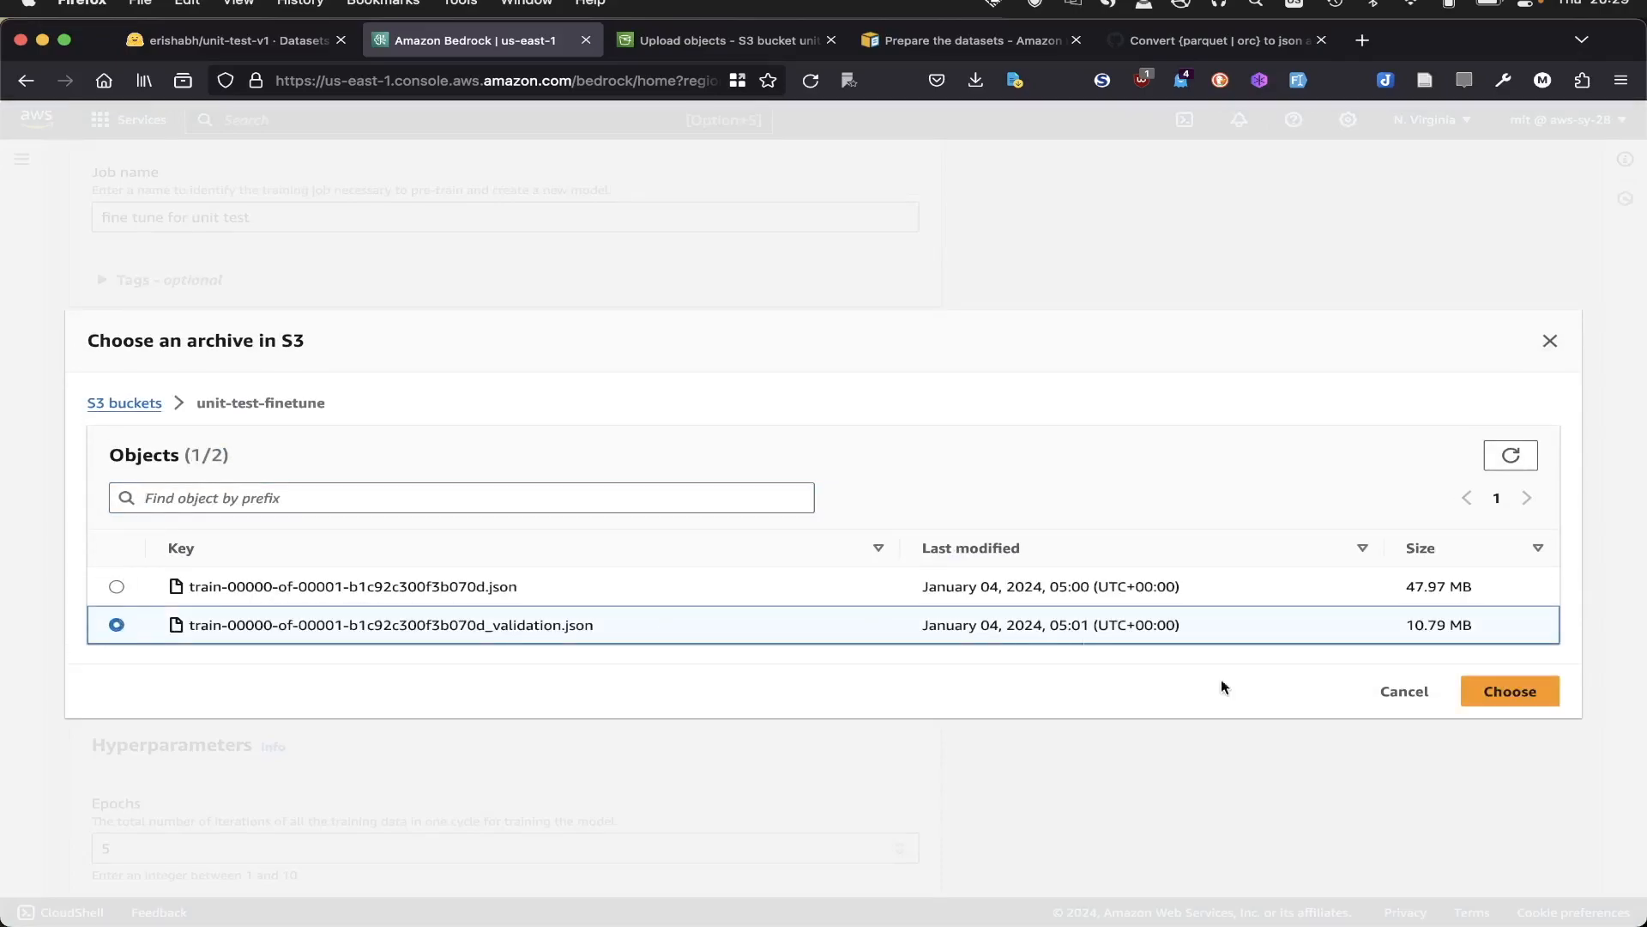
{"action": "left_click", "coordinate": [1470, 689]}
- Keep the default hyperparameters, name the new service role fine-tune-s3, and try to submit the fine-tuning job
{"action": "scroll", "coordinate": [961, 838], "scroll_direction": "down", "scroll_amount": 5}
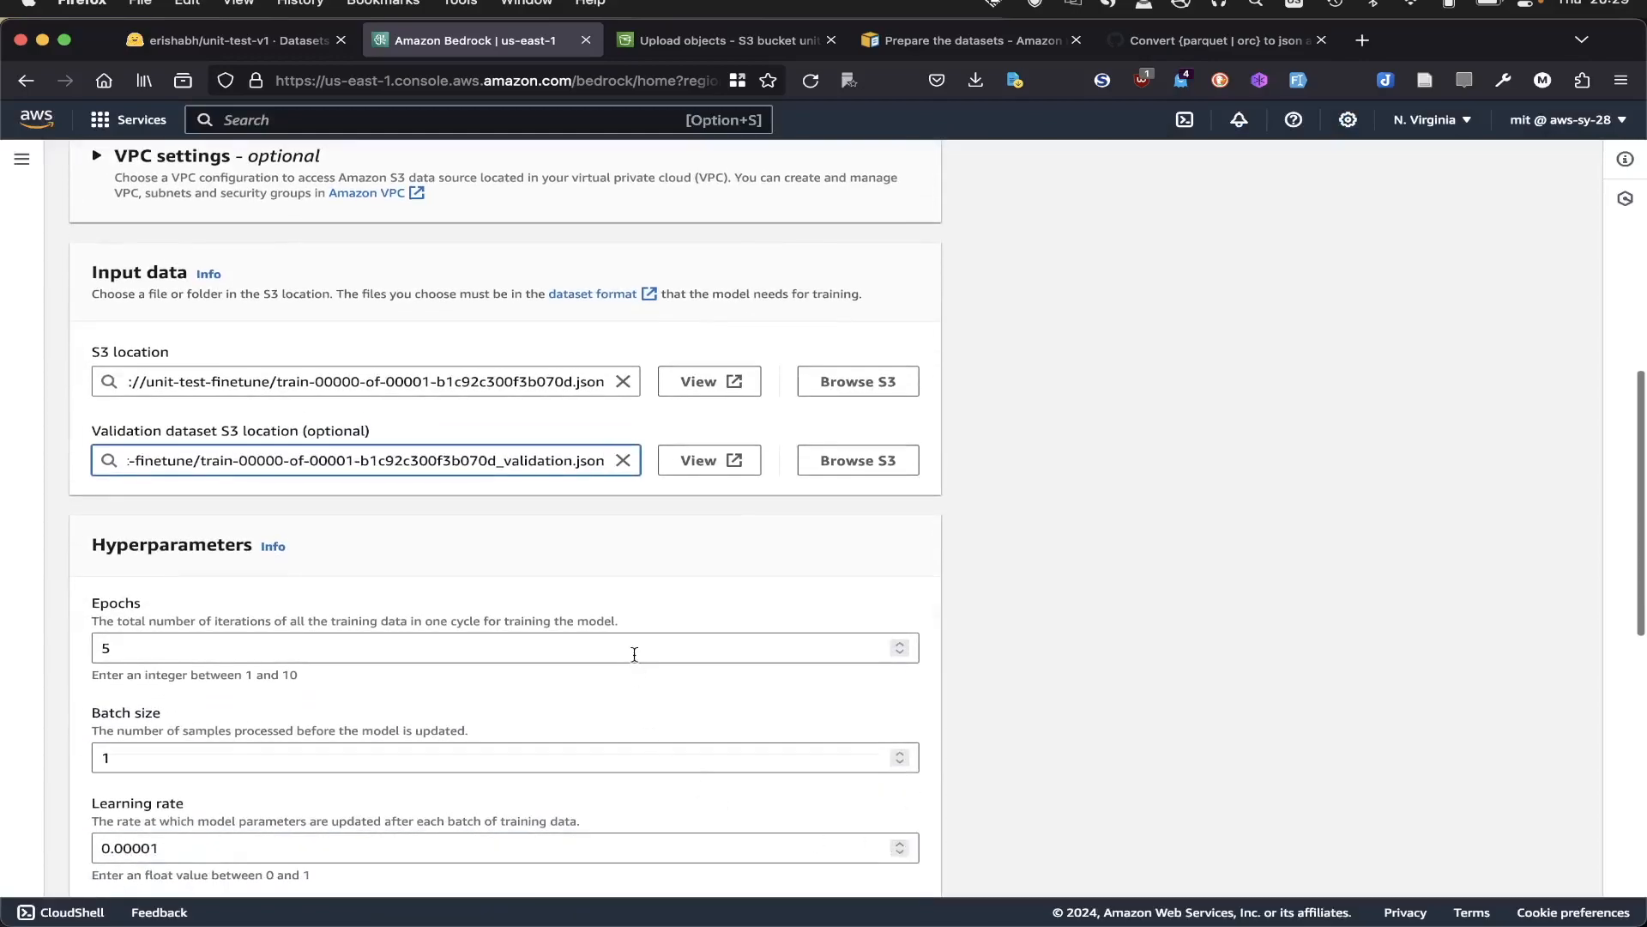
{"action": "scroll", "coordinate": [434, 601], "scroll_direction": "down", "scroll_amount": 5}
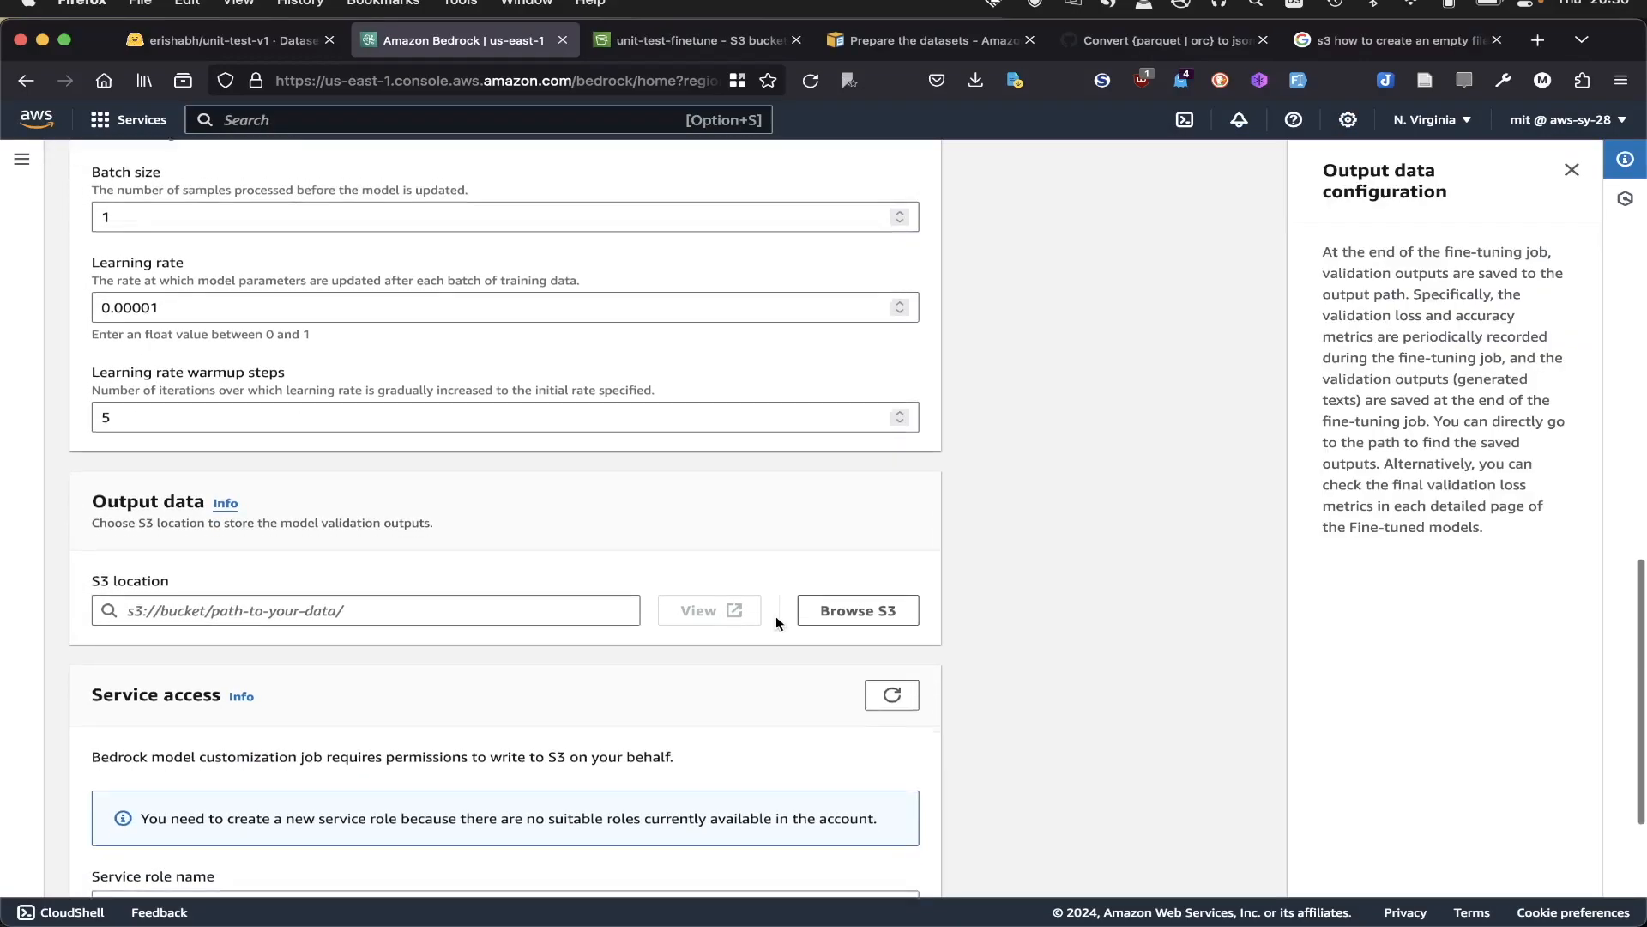
{"action": "scroll", "coordinate": [775, 615], "scroll_direction": "down", "scroll_amount": 3}
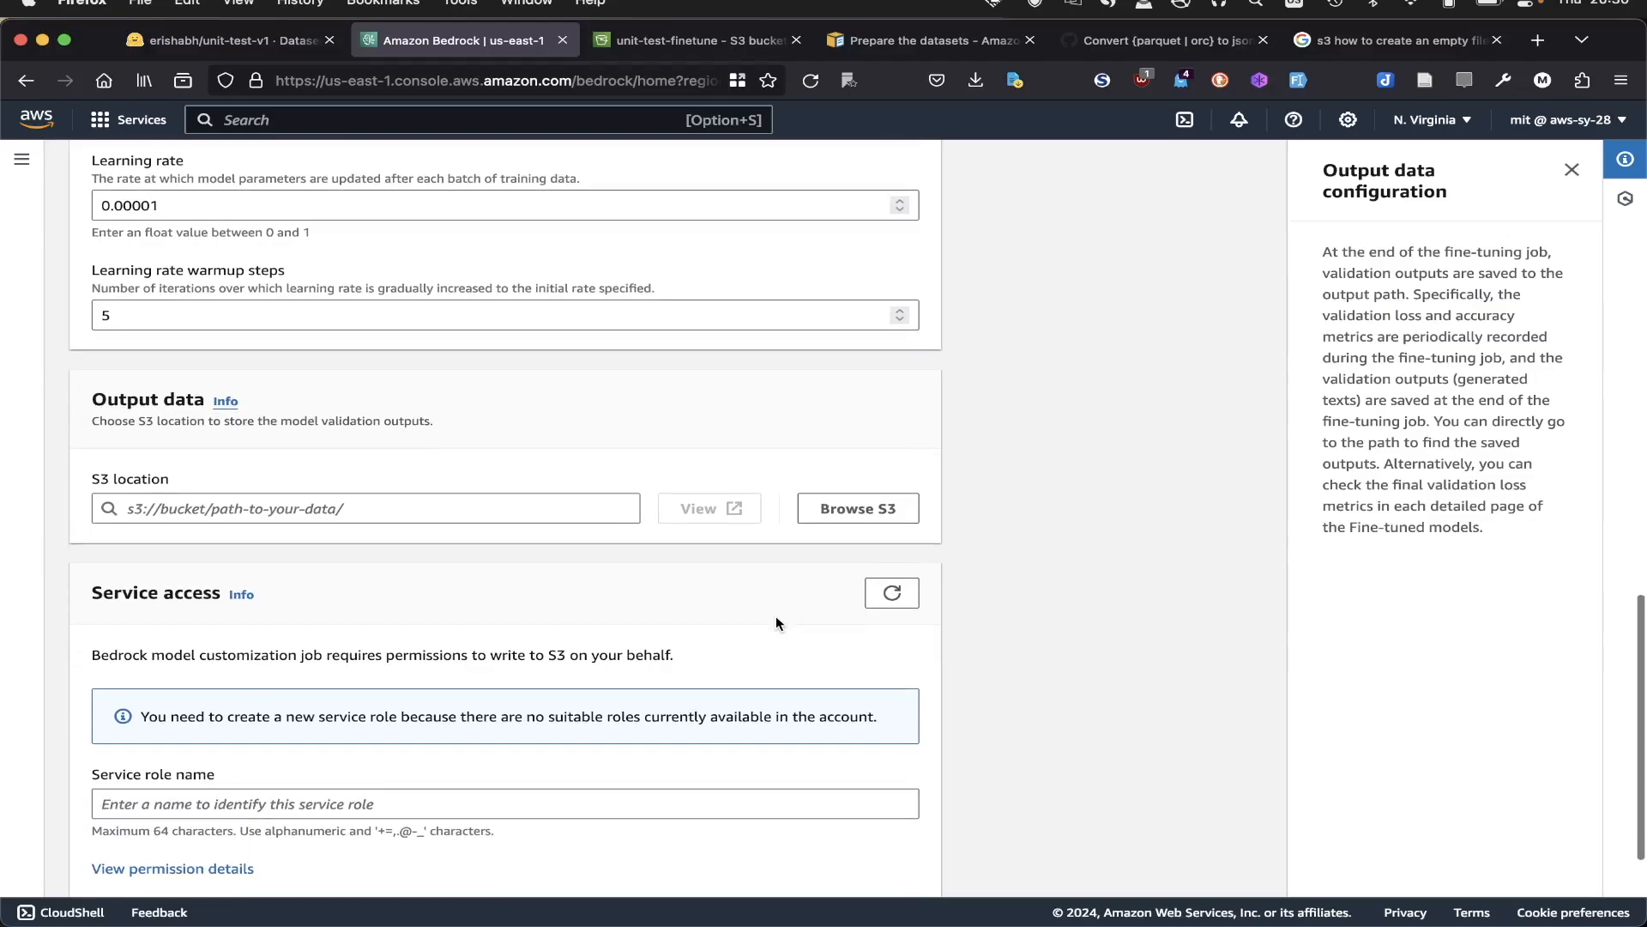
{"action": "scroll", "coordinate": [776, 615], "scroll_direction": "down", "scroll_amount": 1}
{"action": "scroll", "coordinate": [776, 616], "scroll_direction": "down", "scroll_amount": 2}
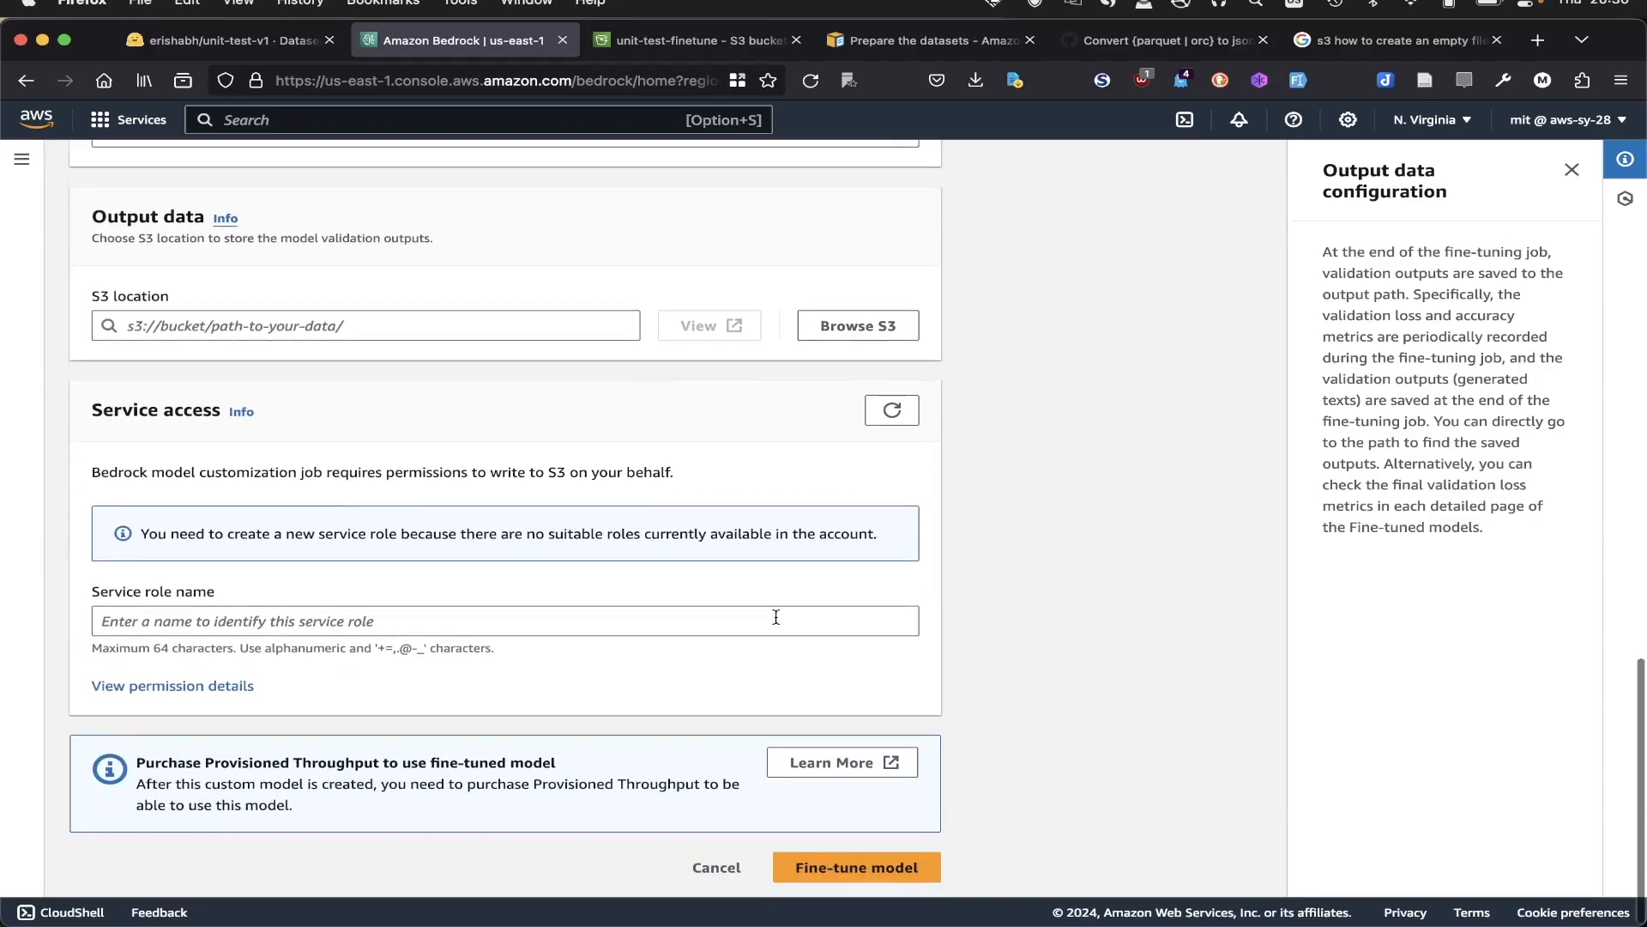
{"action": "left_click", "coordinate": [693, 631]}
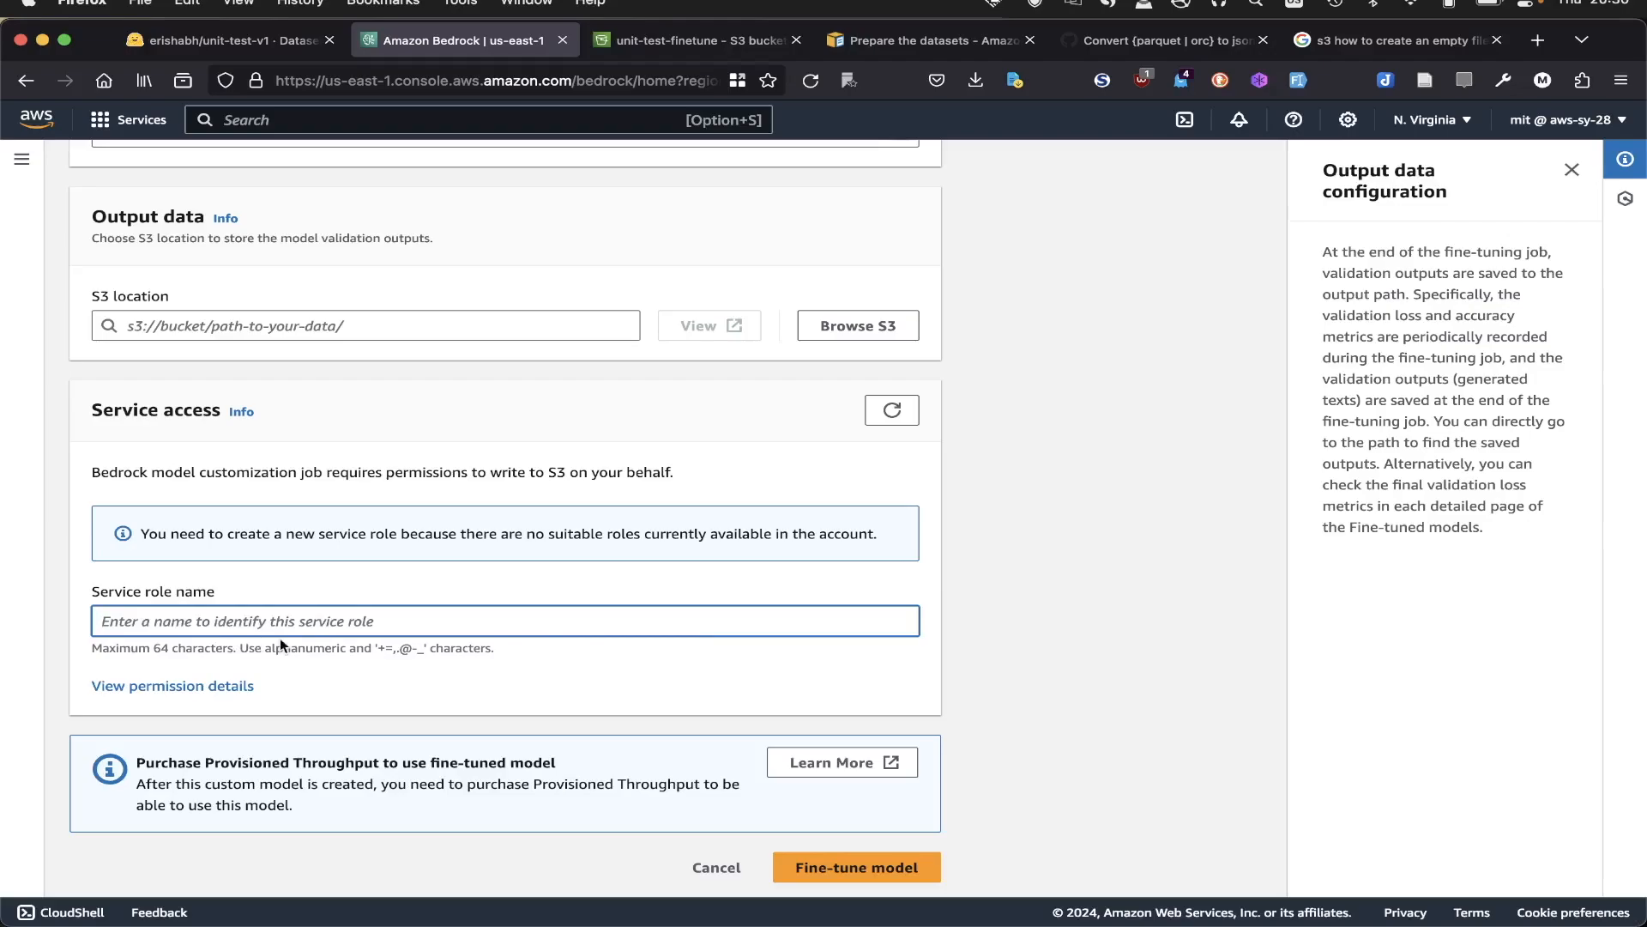
{"action": "type", "text": "fine-tune-s3"}
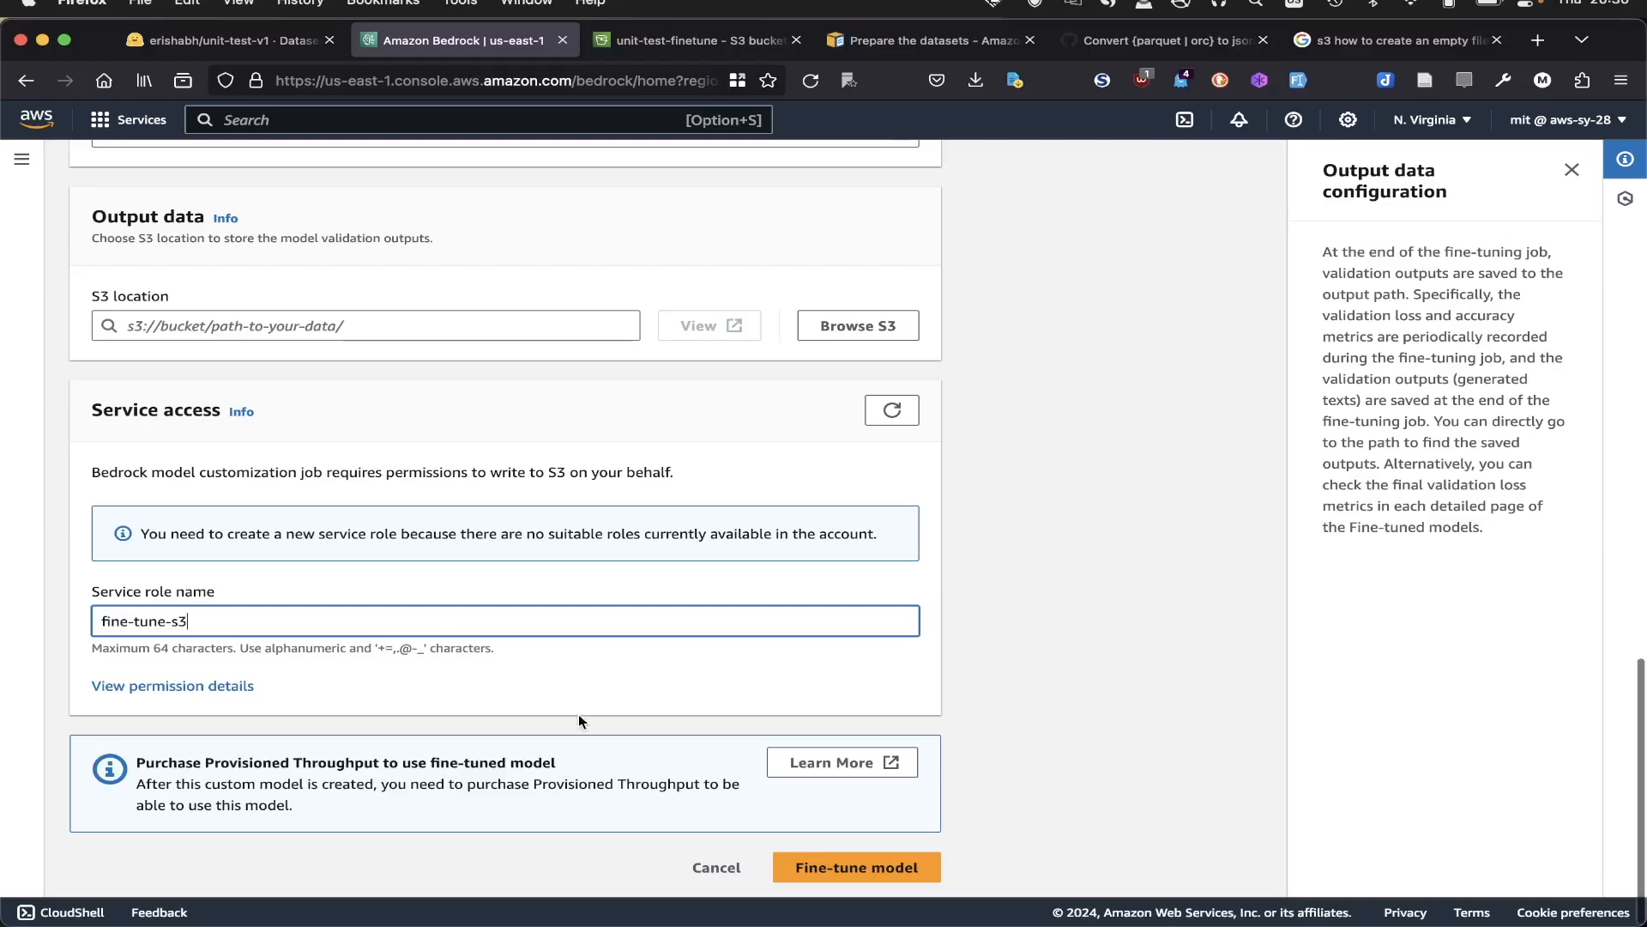
{"action": "scroll", "coordinate": [578, 714], "scroll_direction": "down", "scroll_amount": 1}
{"action": "left_click", "coordinate": [849, 859]}
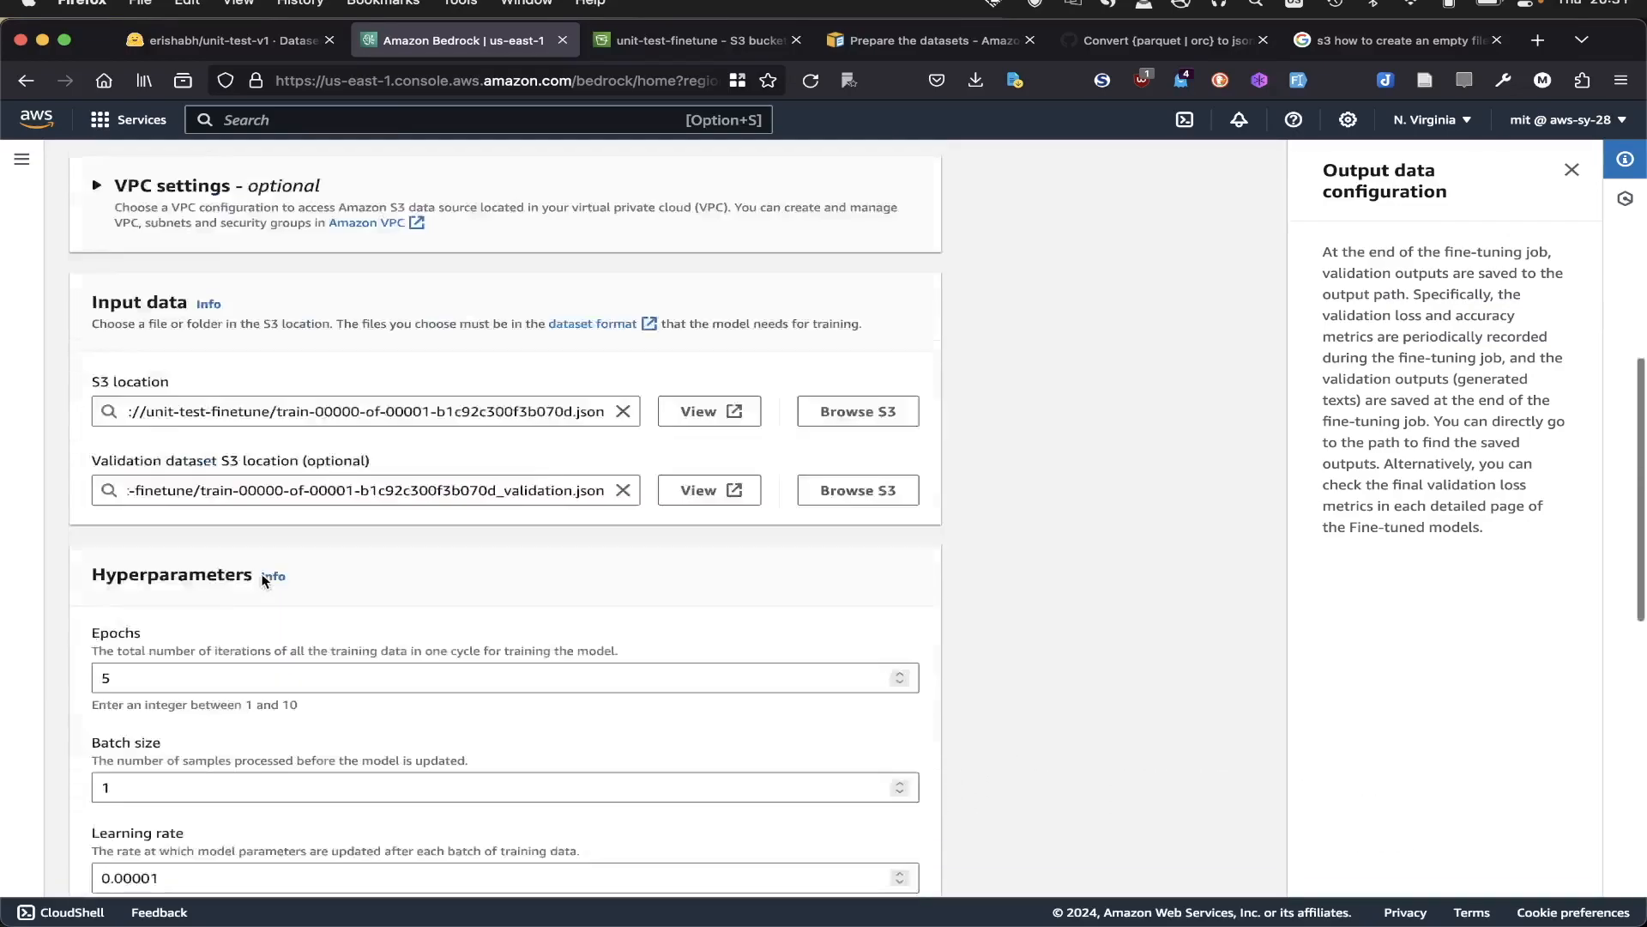
- Set the output data S3 location to s3://unit-test-finetune/validation-output.json and submit the fine-tuning job
{"action": "scroll", "coordinate": [472, 592], "scroll_direction": "down", "scroll_amount": 10}
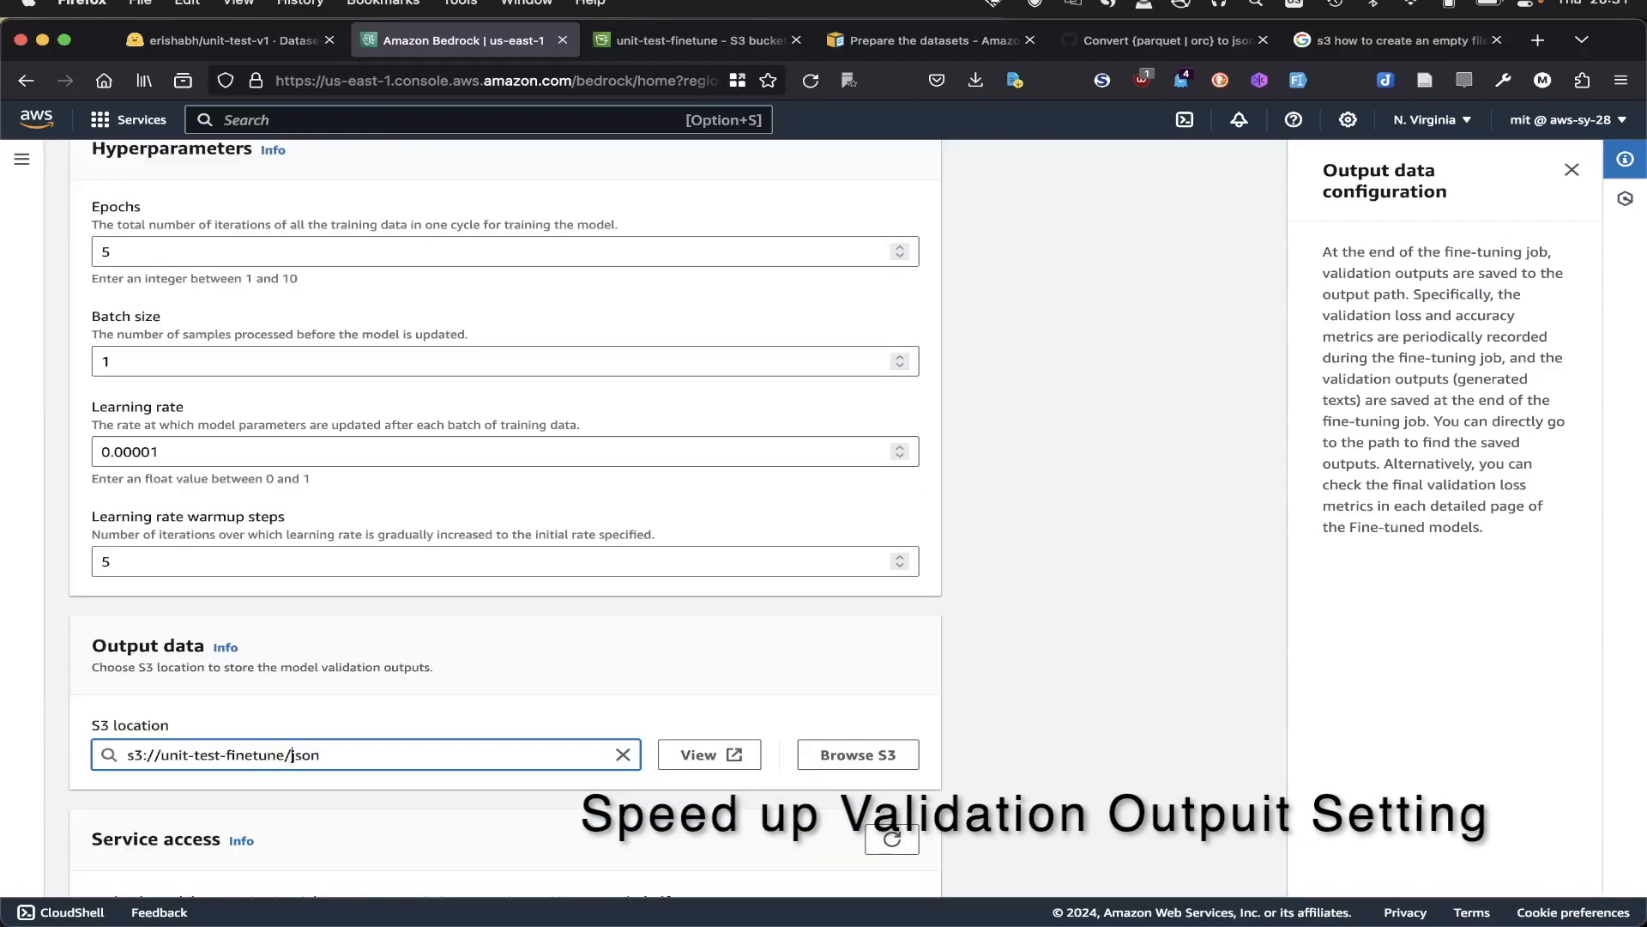
{"action": "type", "text": "validationjson"}
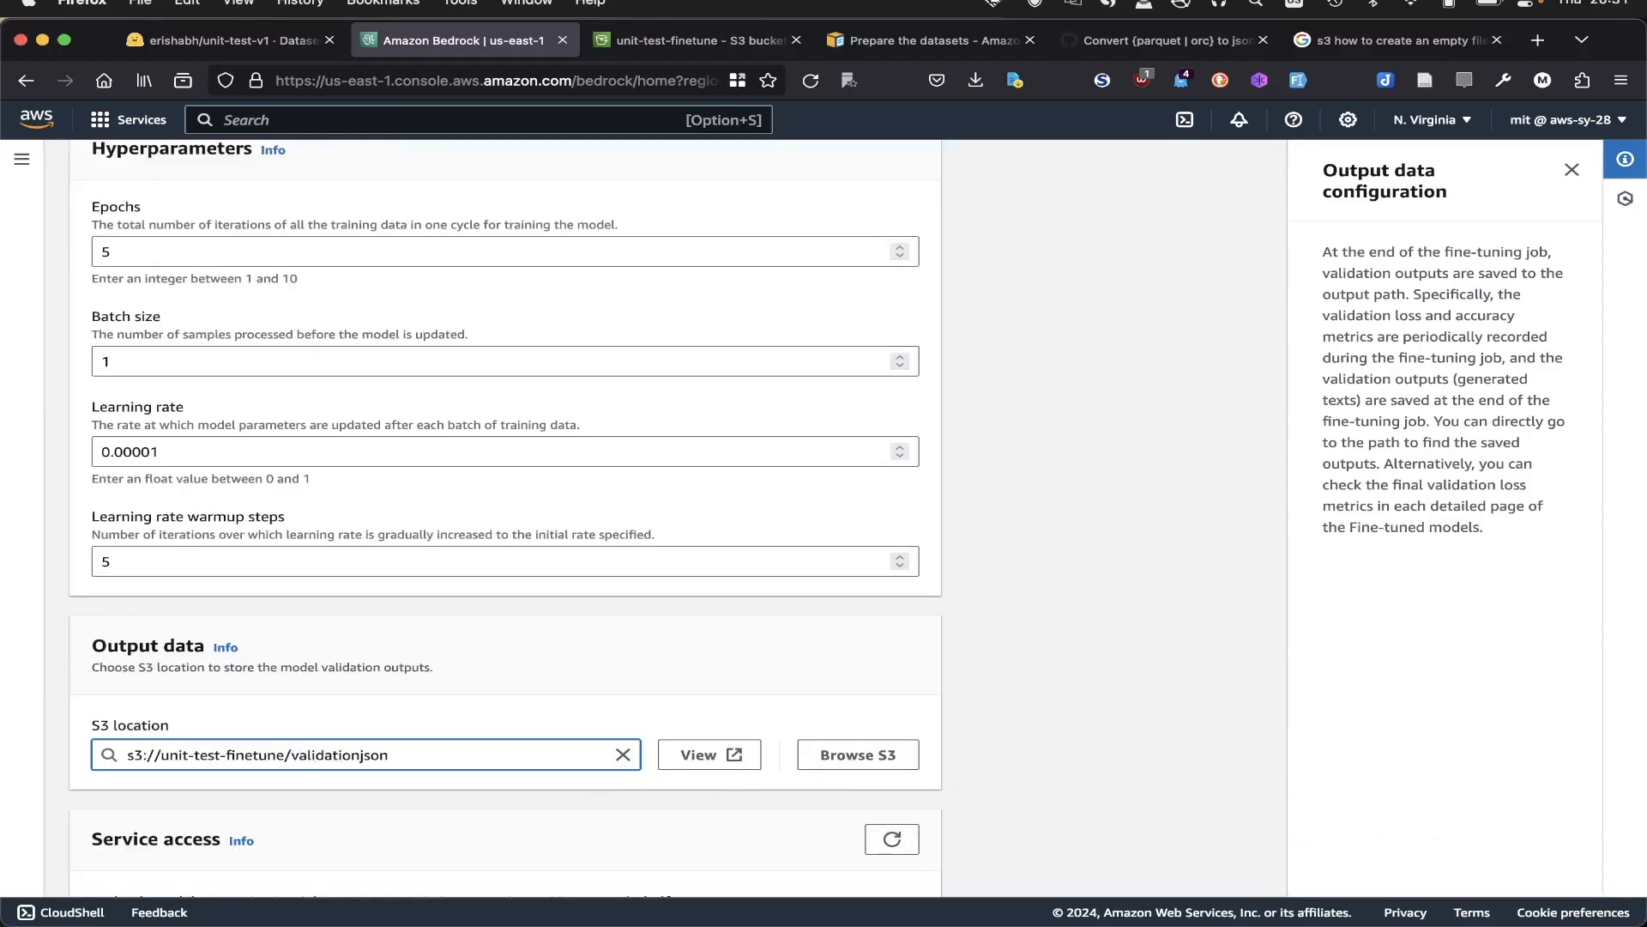
{"action": "type", "text": "-output."}
{"action": "scroll", "coordinate": [637, 767], "scroll_direction": "down", "scroll_amount": 5}
{"action": "left_click", "coordinate": [816, 860]}
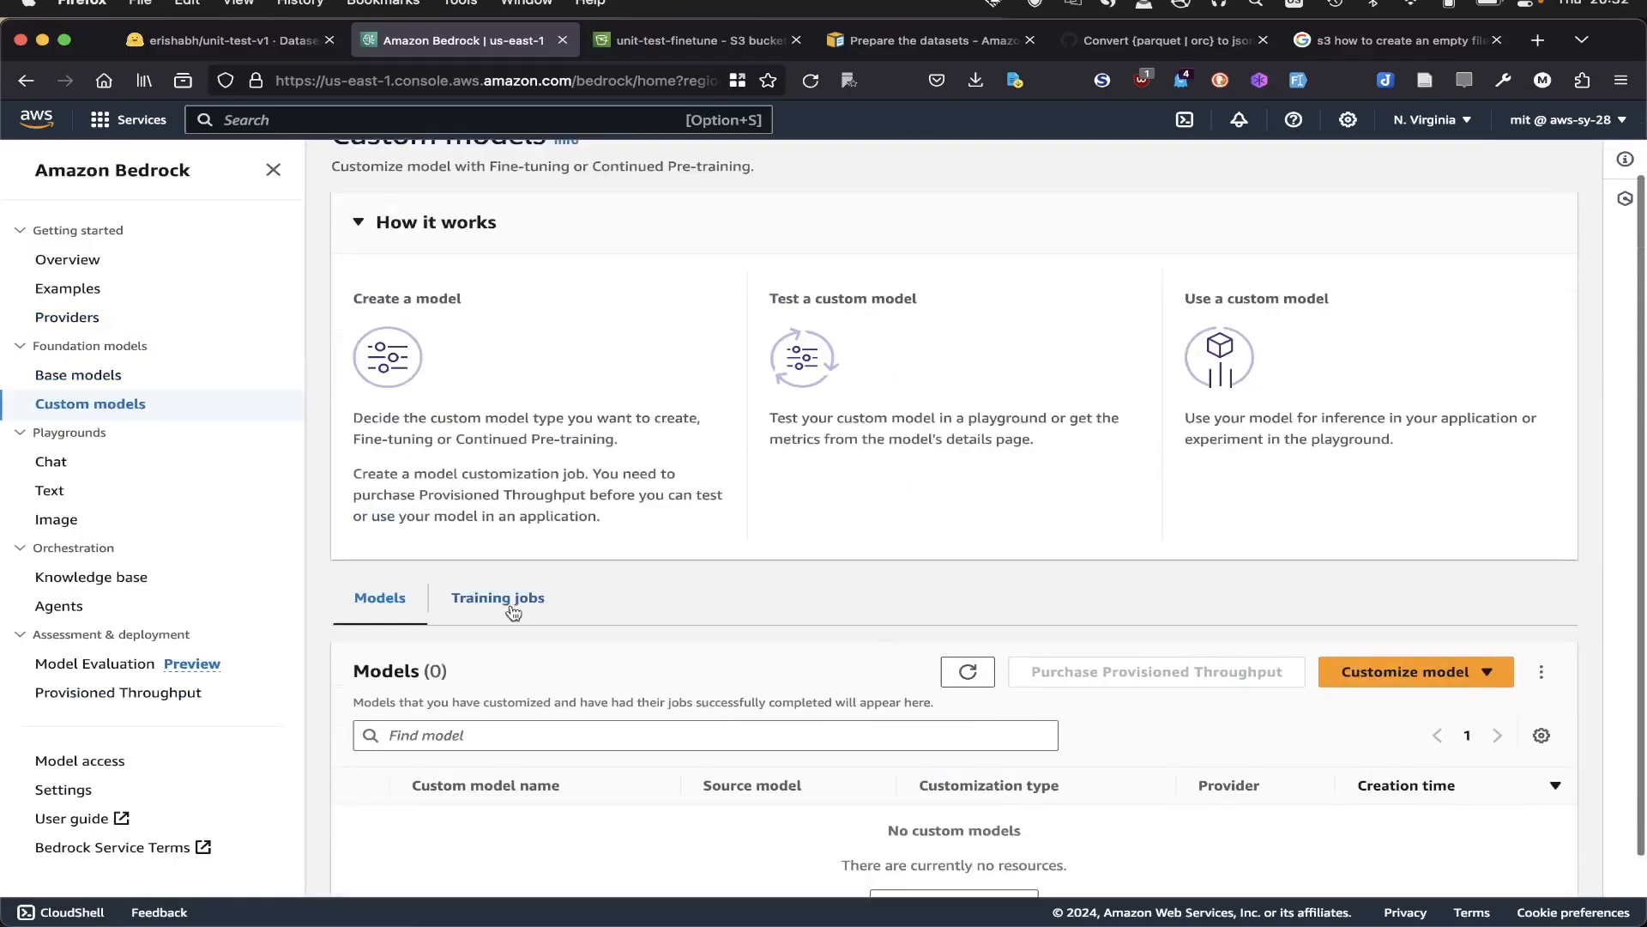
- Open the 1batch-unit-test training job and review its overview, input data and hyperparameters
{"action": "left_click", "coordinate": [511, 602]}
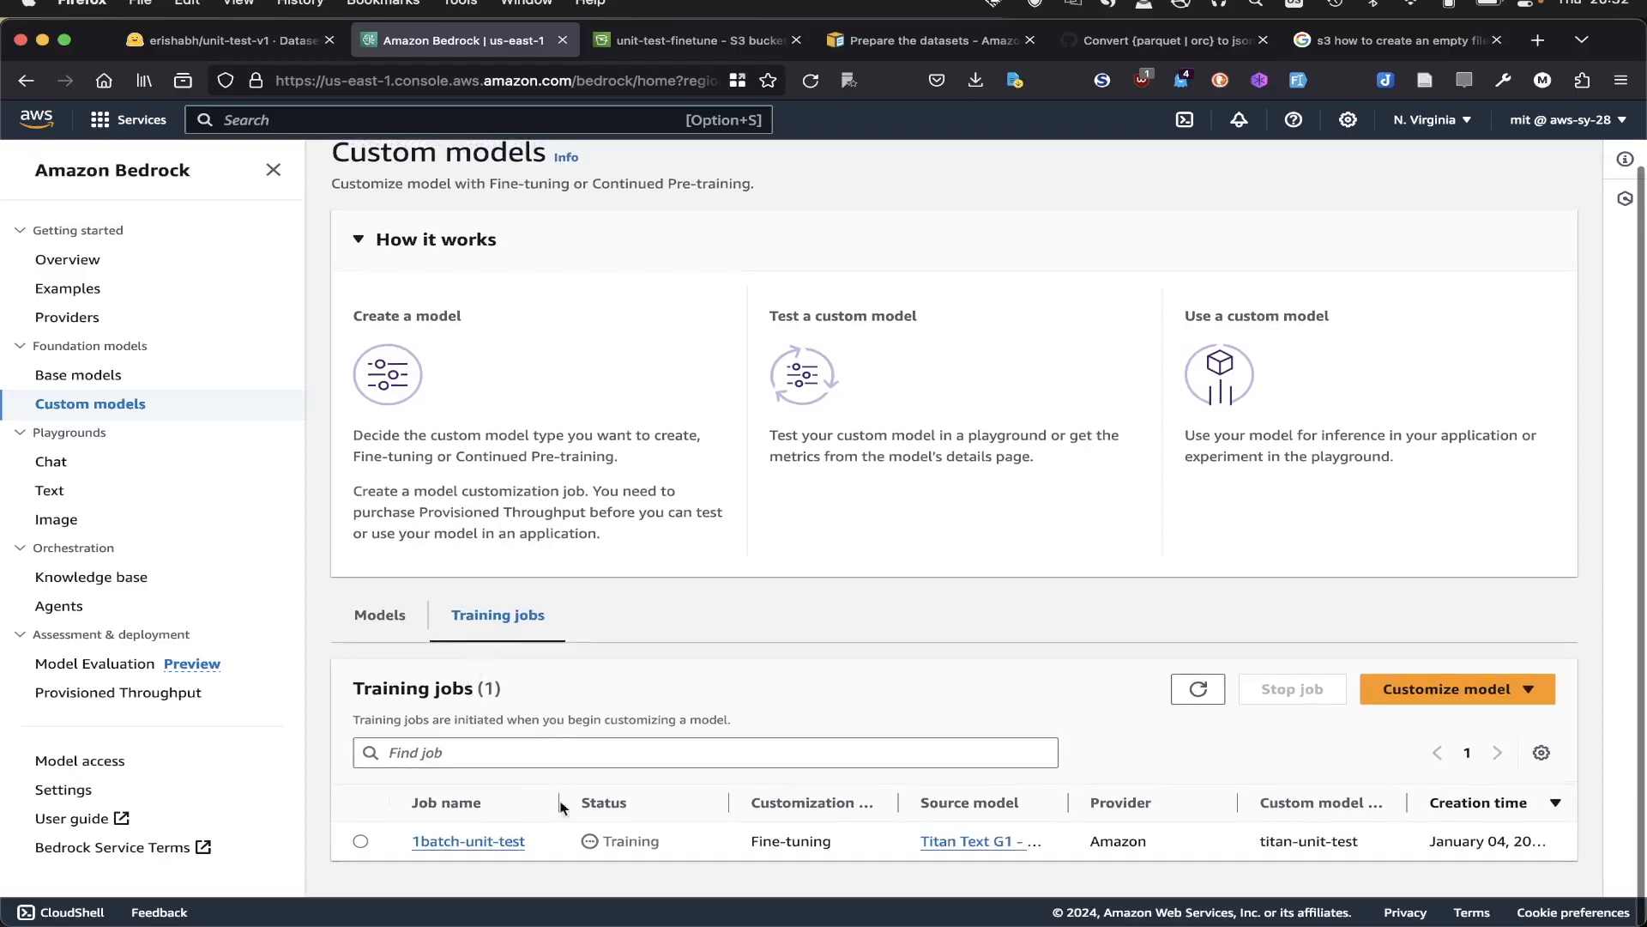
{"action": "left_click", "coordinate": [985, 848]}
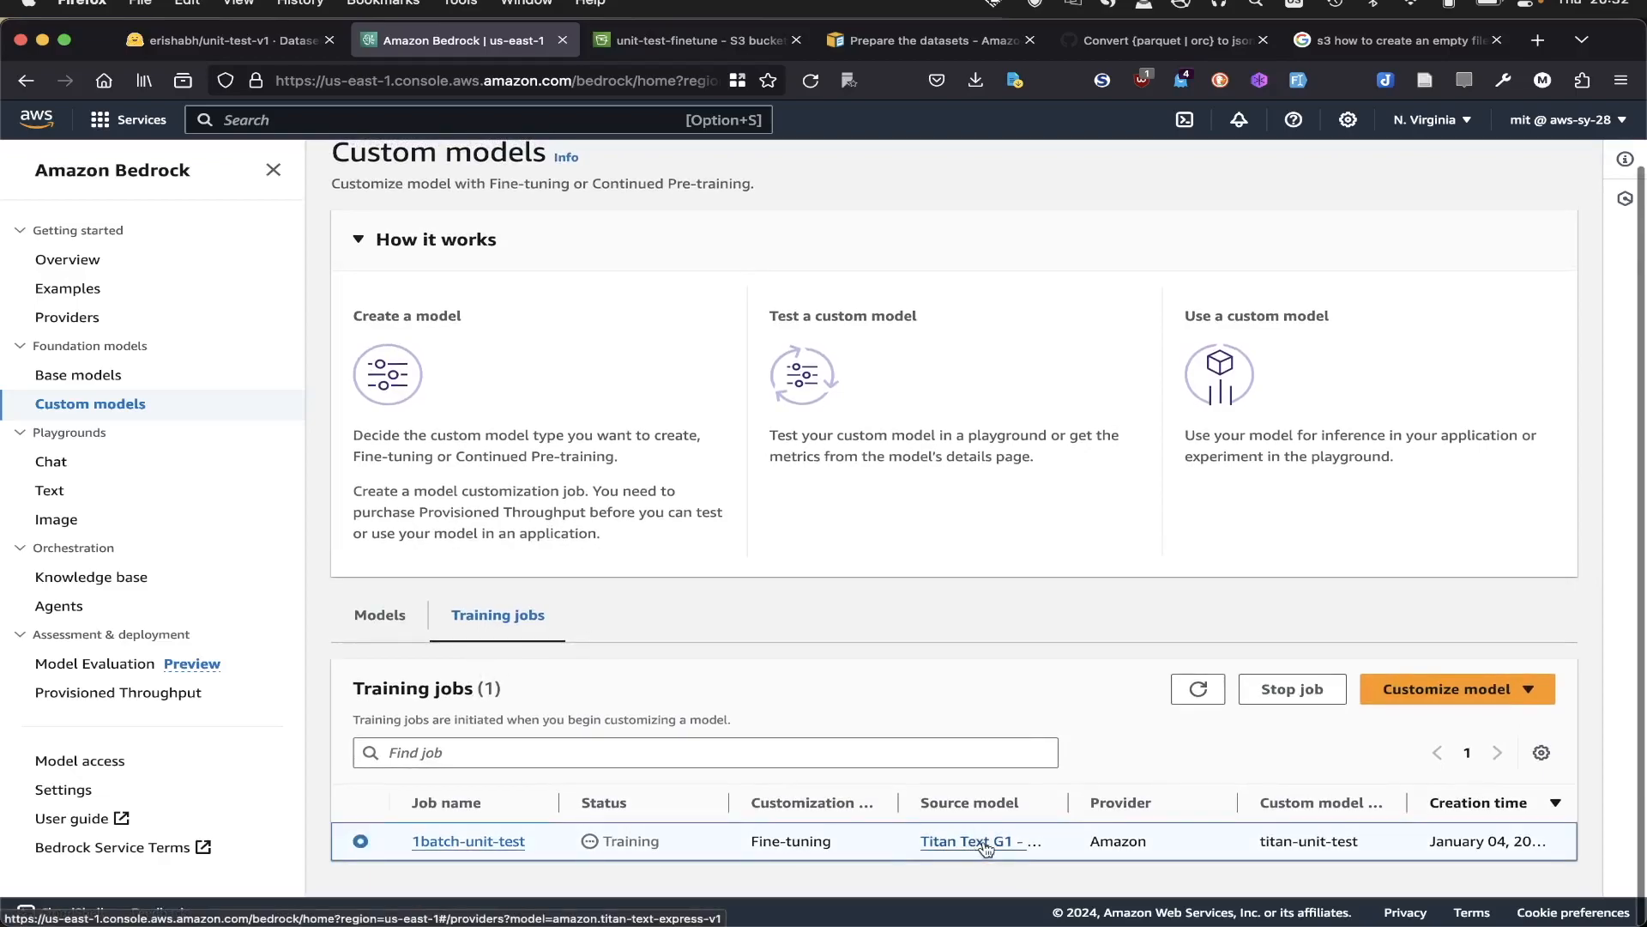
{"action": "left_click", "coordinate": [463, 843]}
{"action": "scroll", "coordinate": [613, 513], "scroll_direction": "down", "scroll_amount": 2}
{"action": "scroll", "coordinate": [614, 513], "scroll_direction": "up", "scroll_amount": 2}
{"action": "scroll", "coordinate": [613, 513], "scroll_direction": "down", "scroll_amount": 1}
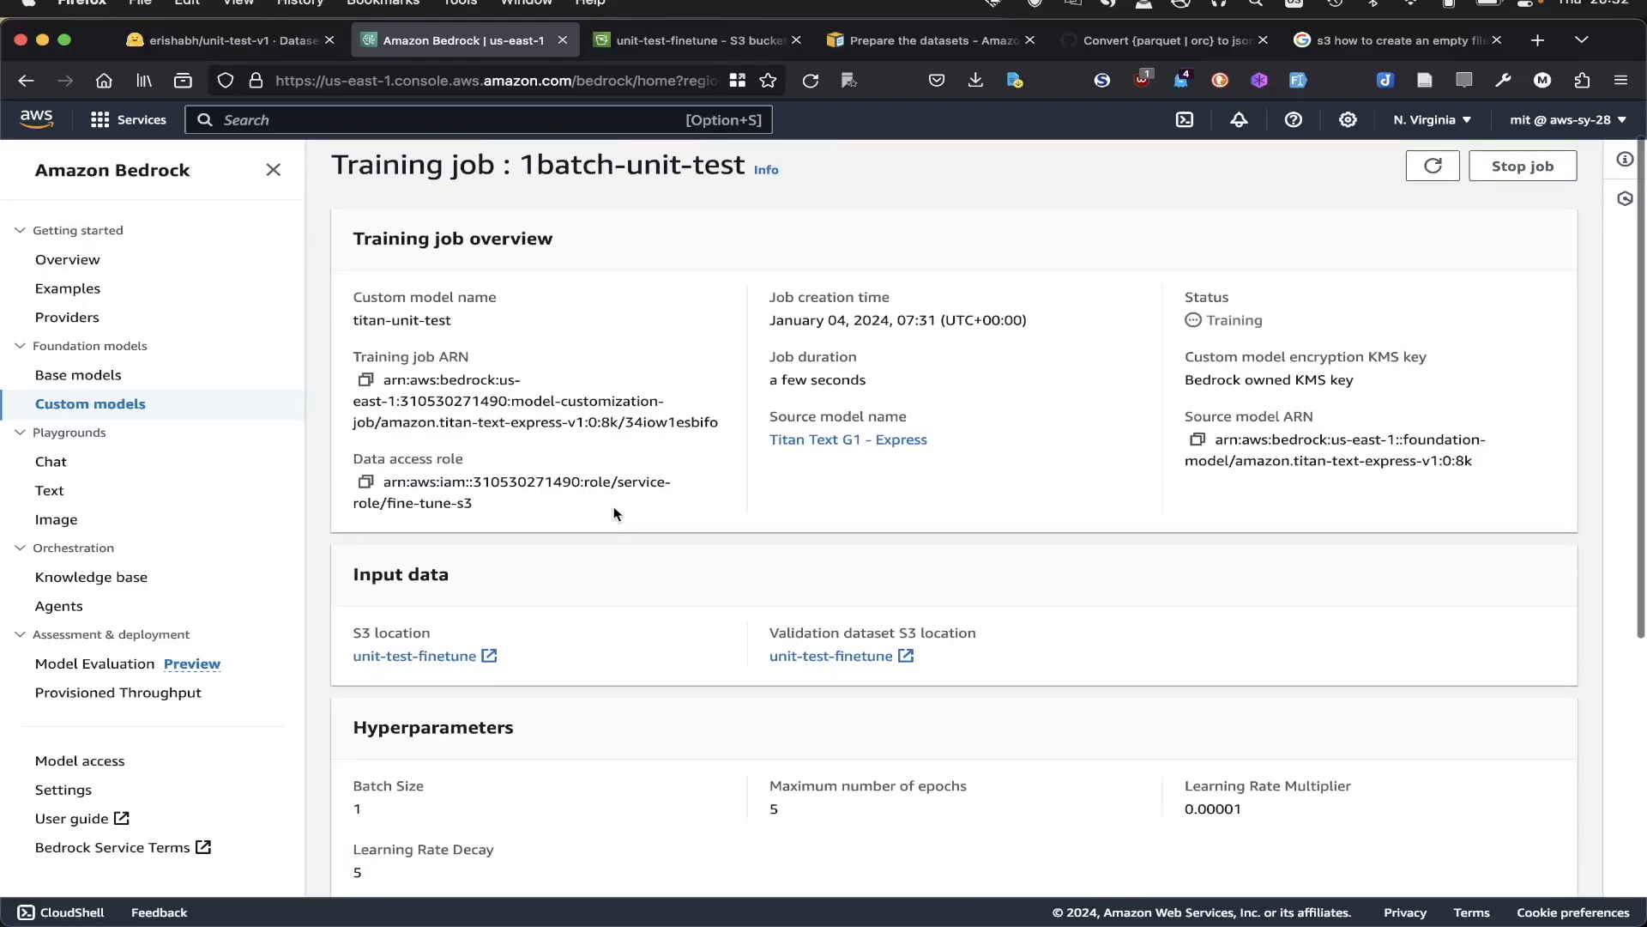
{"action": "scroll", "coordinate": [614, 512], "scroll_direction": "down", "scroll_amount": 5}
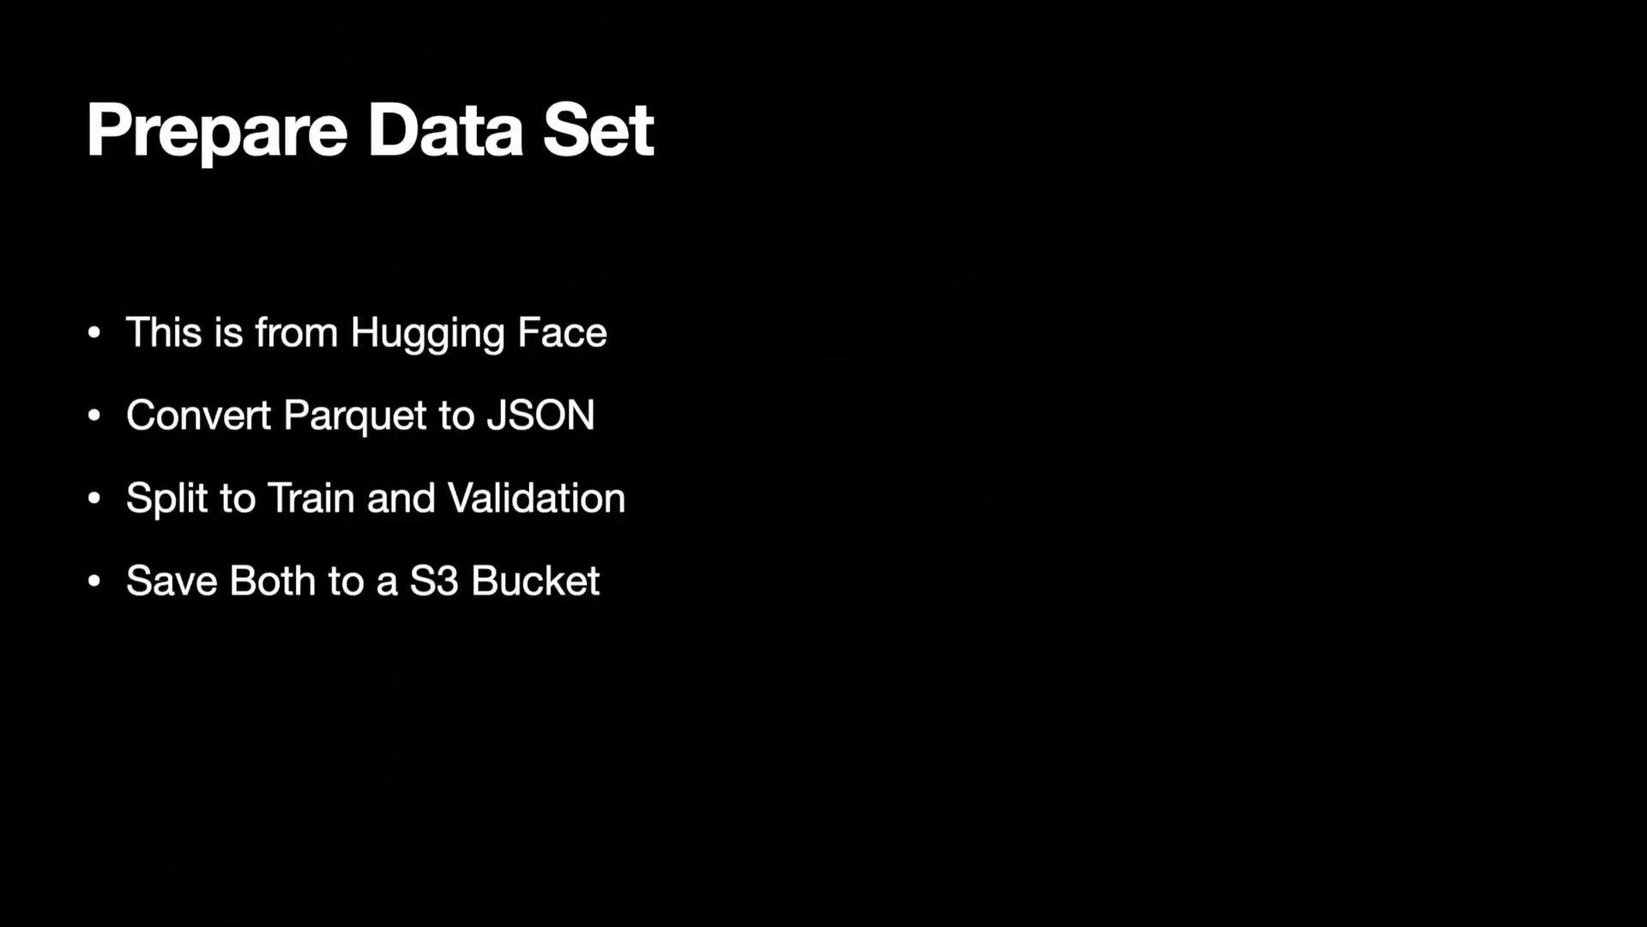